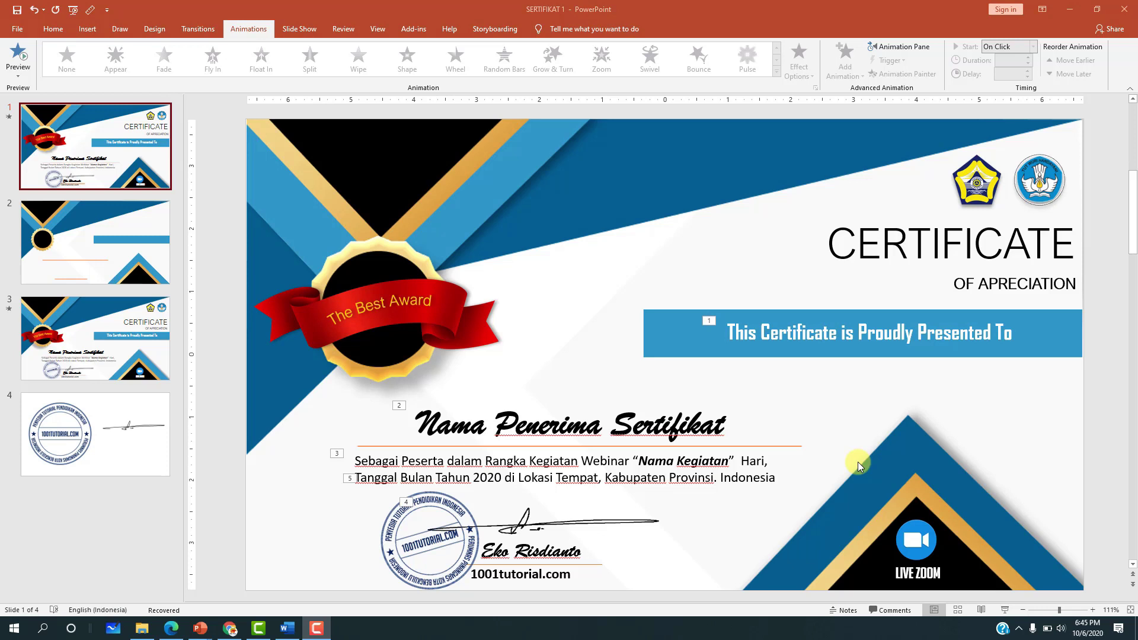
# Run the certificate slide show to reveal the recipient name and description, then end it.
pyautogui.click(1004, 611)
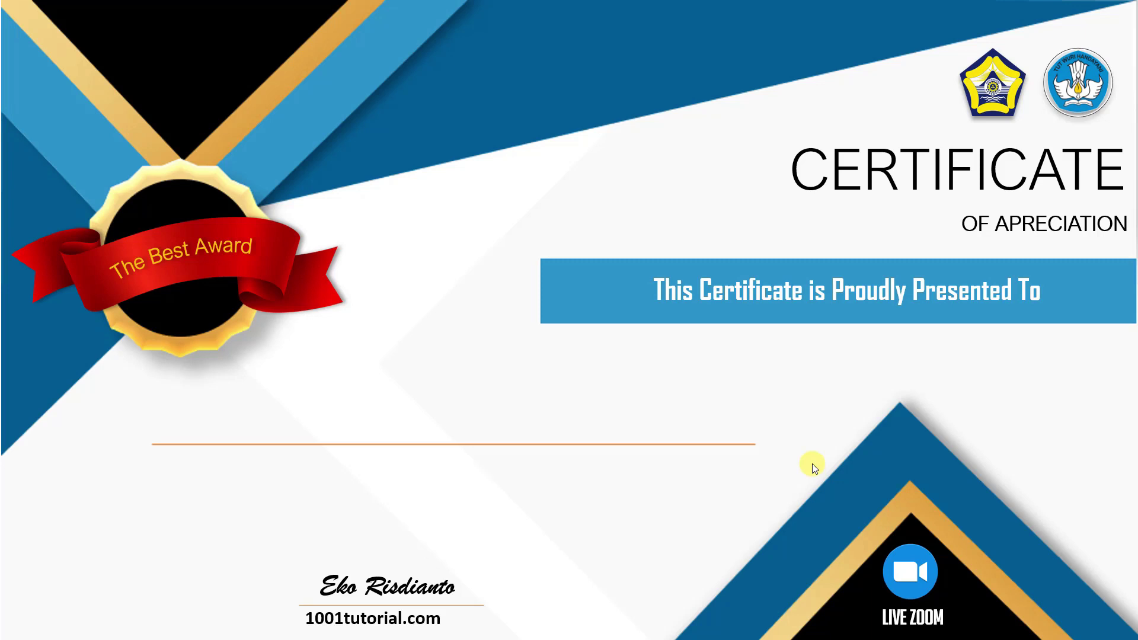
pyautogui.press('Right')
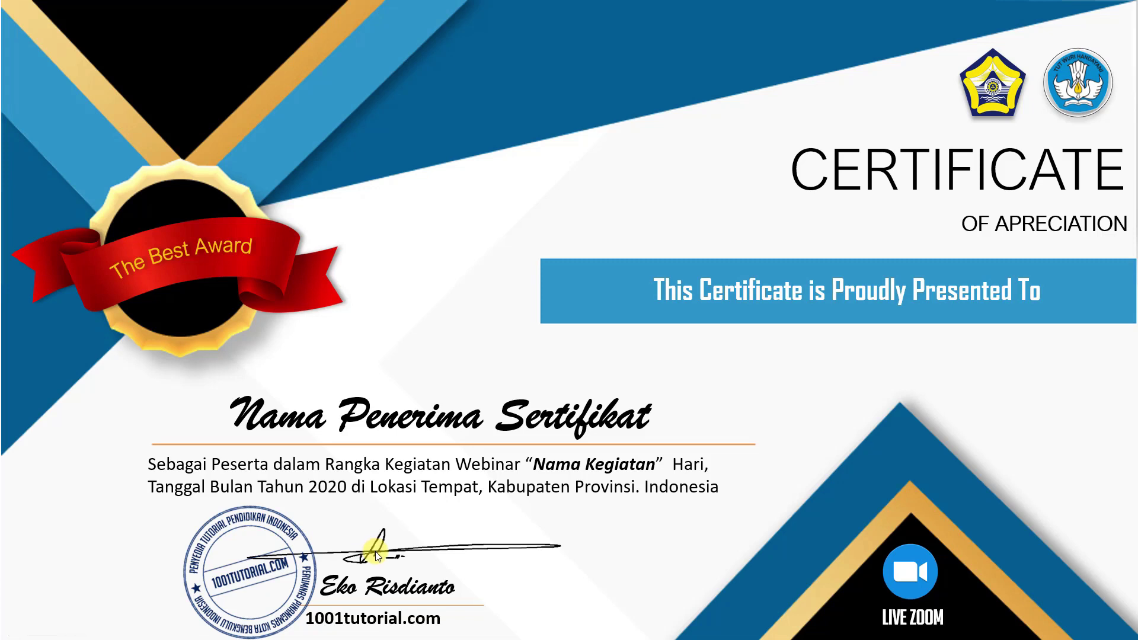
pyautogui.press('Escape')
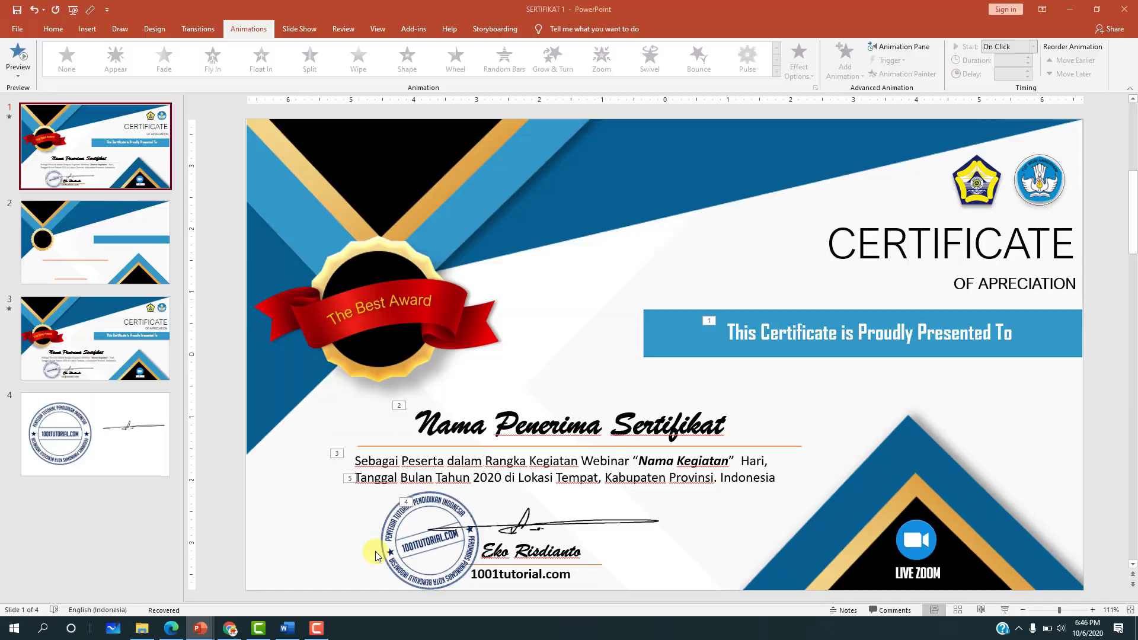
# Bring up the KOP SURAT letter in Word and scroll down to the stamped signature.
pyautogui.click(288, 630)
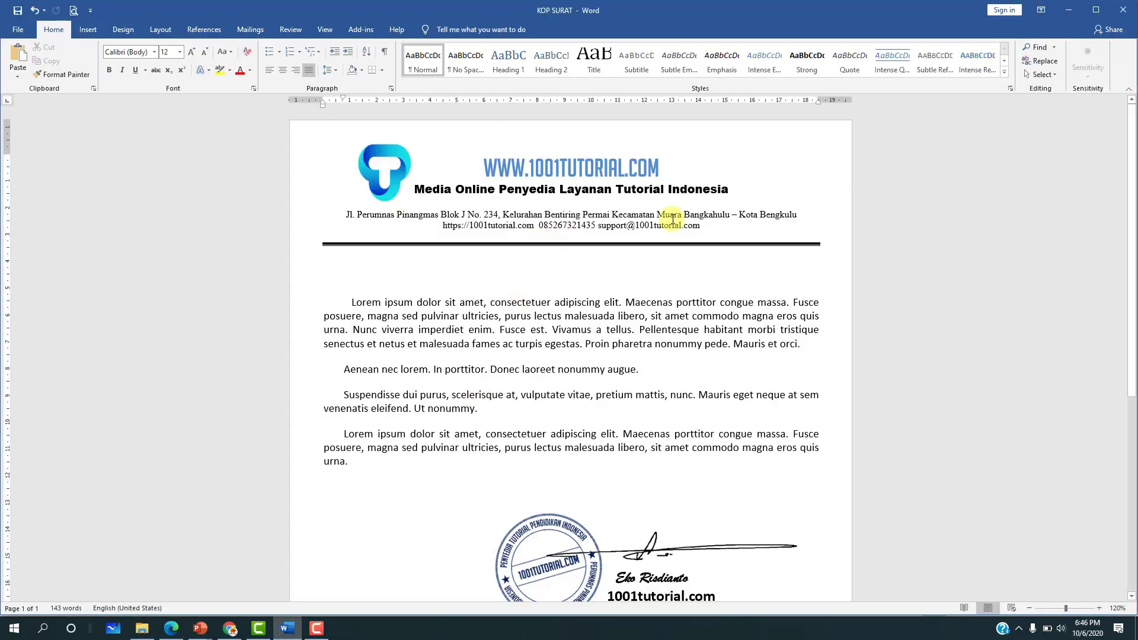
pyautogui.click(730, 214)
pyautogui.scroll(-1, 646, 338)
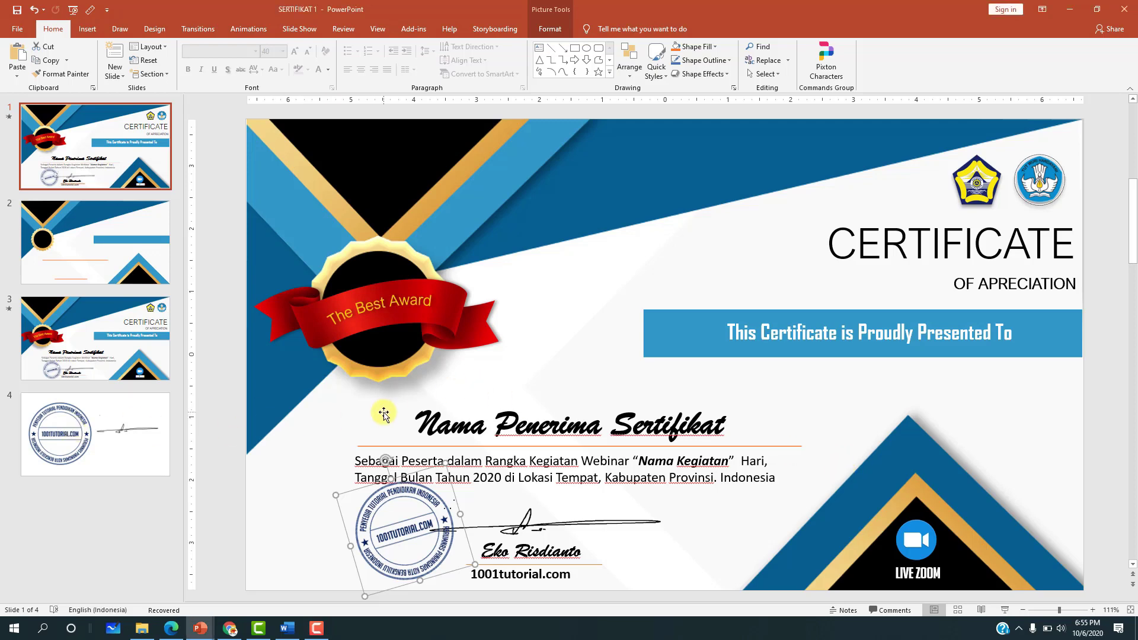
pyautogui.click(52, 440)
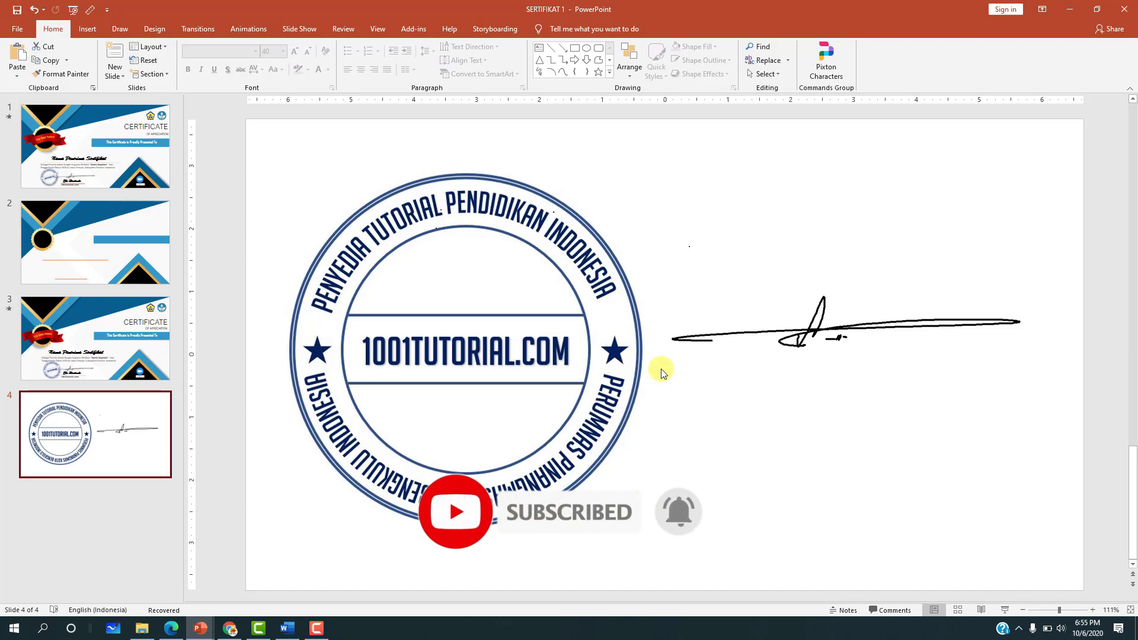
pyautogui.click(27, 119)
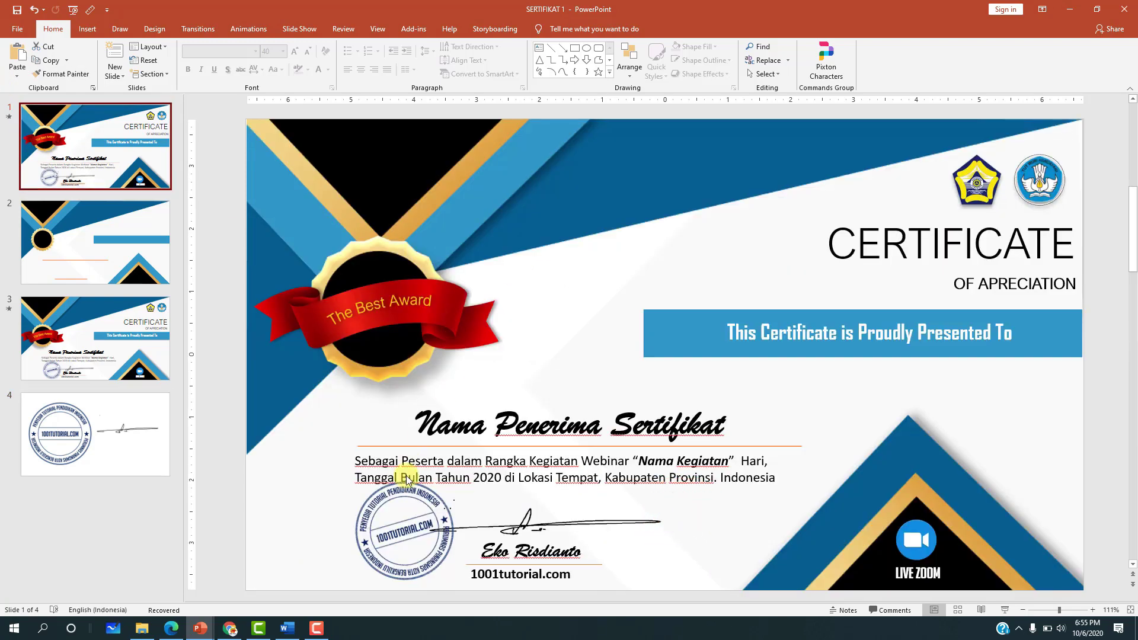
pyautogui.click(415, 487)
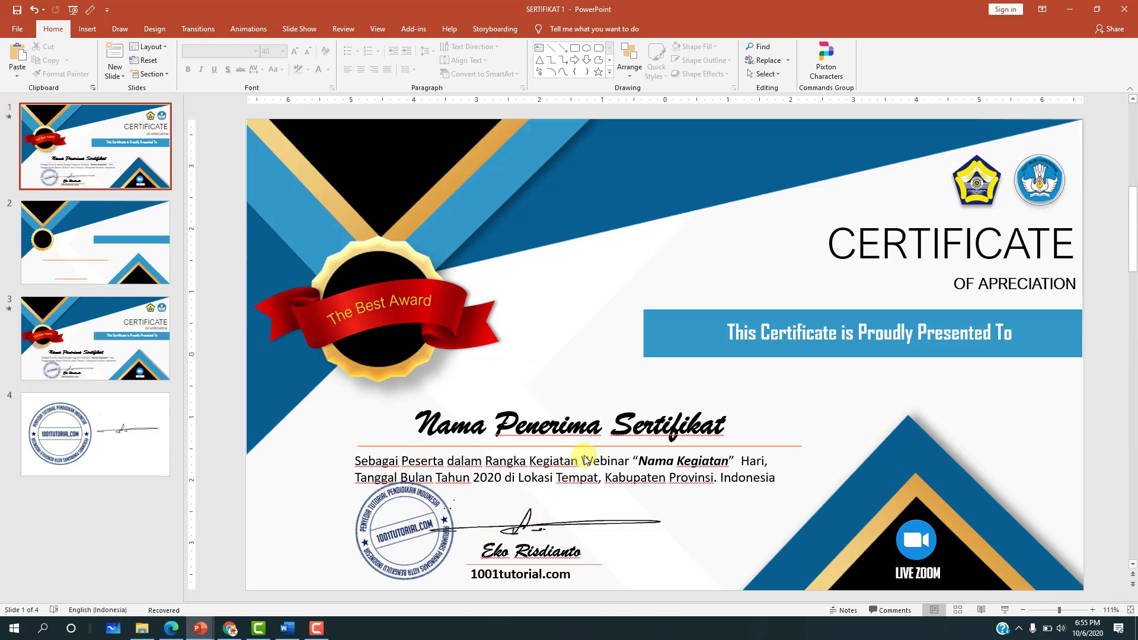
pyautogui.click(290, 629)
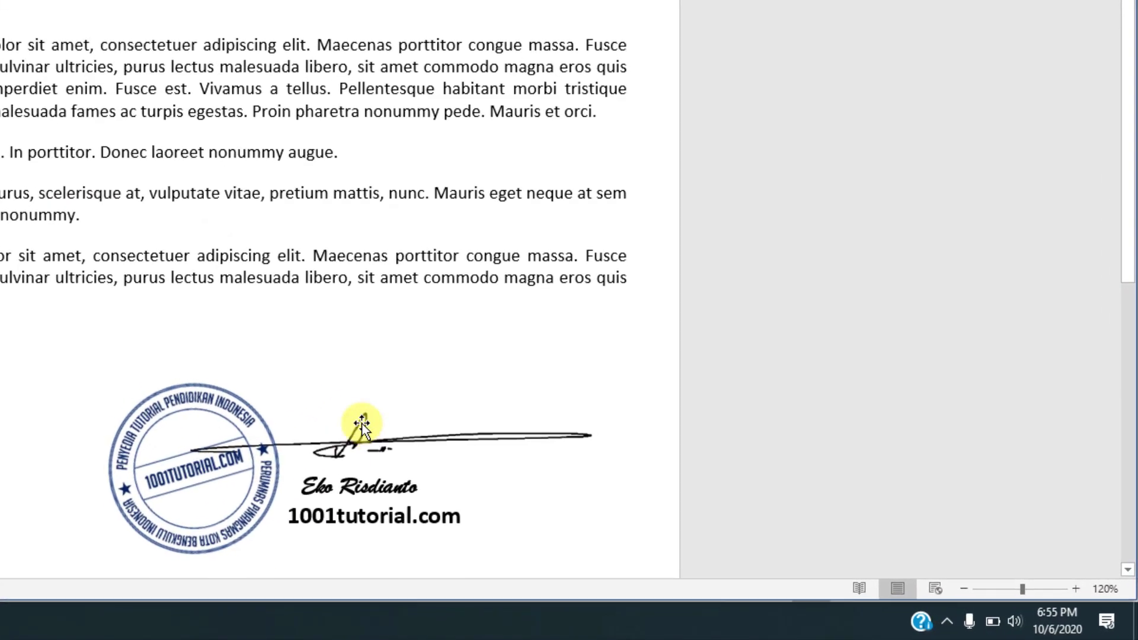
pyautogui.click(231, 173)
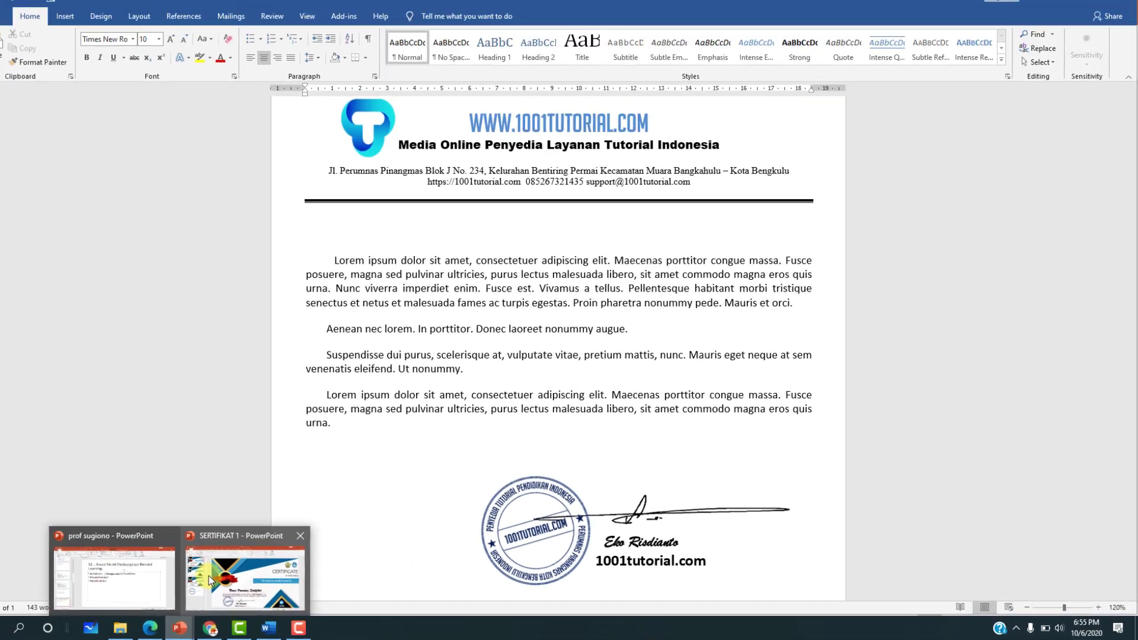
pyautogui.click(209, 575)
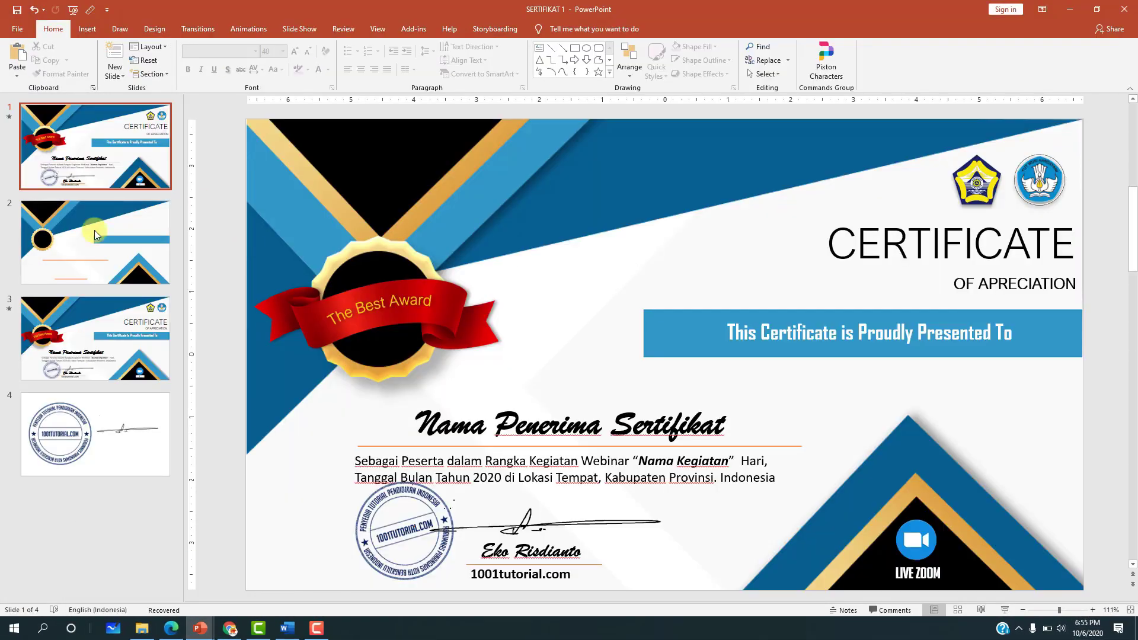
# Duplicate slide 4 with the stamp and signature into a new slide 5.
pyautogui.click(105, 409)
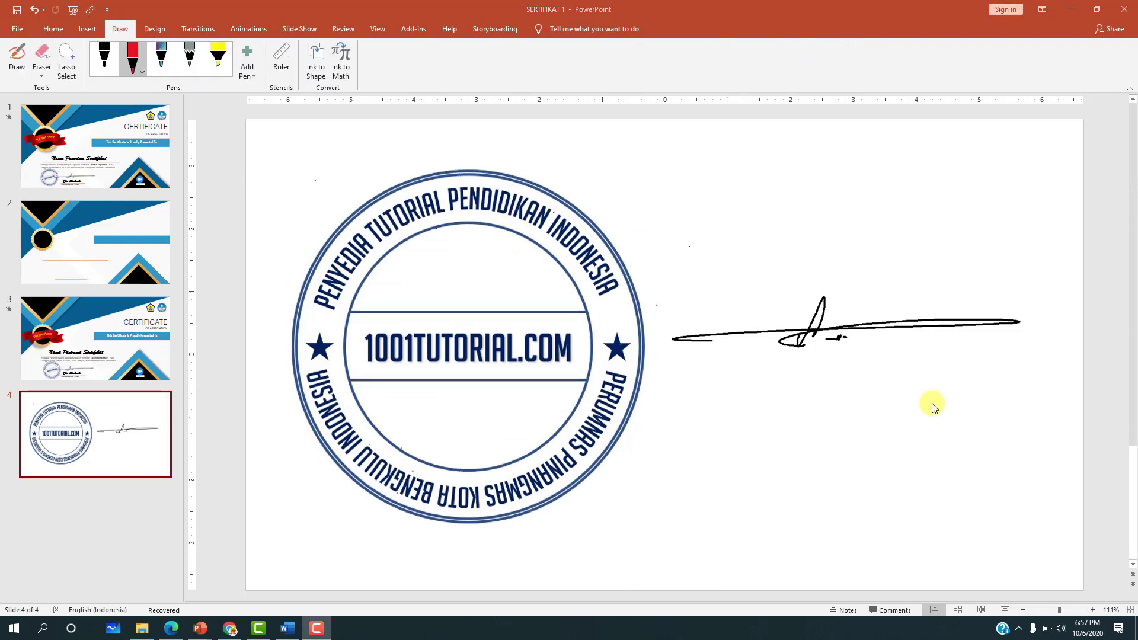
pyautogui.click(97, 434)
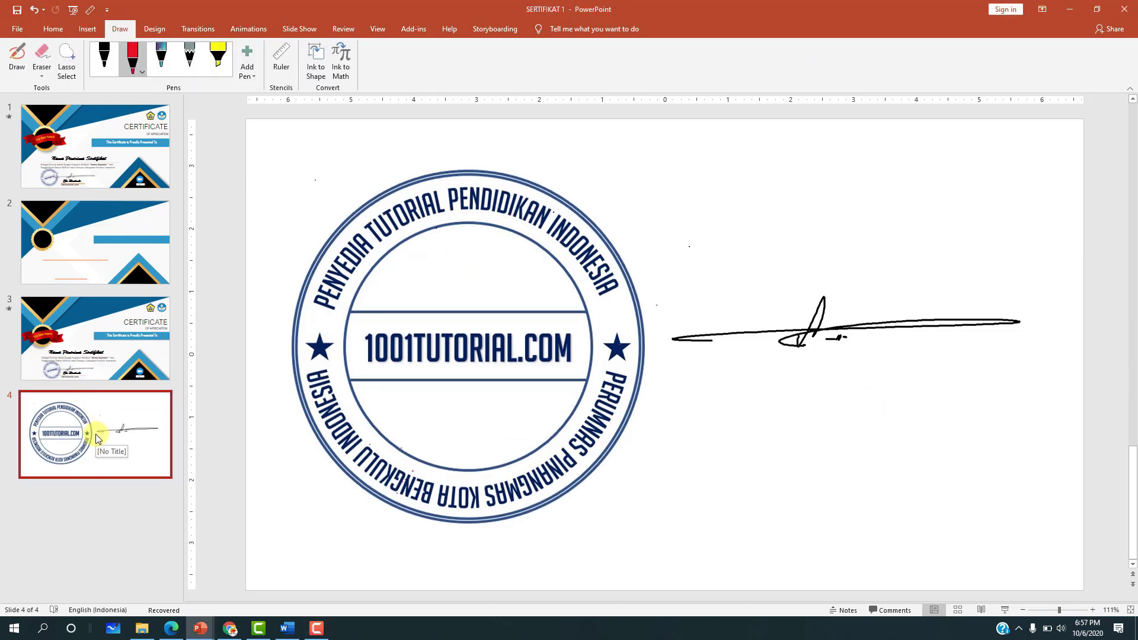
pyautogui.hotkey('ctrl', 'd')
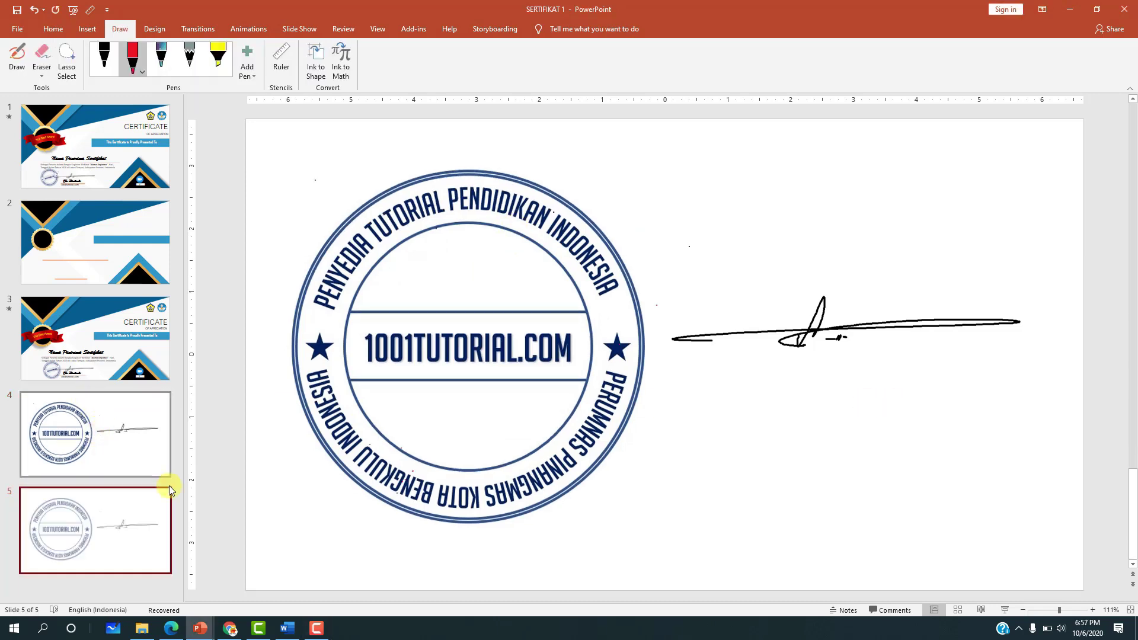
# On slide 5, delete the signature and shrink the stamp into the upper-left area.
pyautogui.click(463, 376)
pyautogui.click(845, 334)
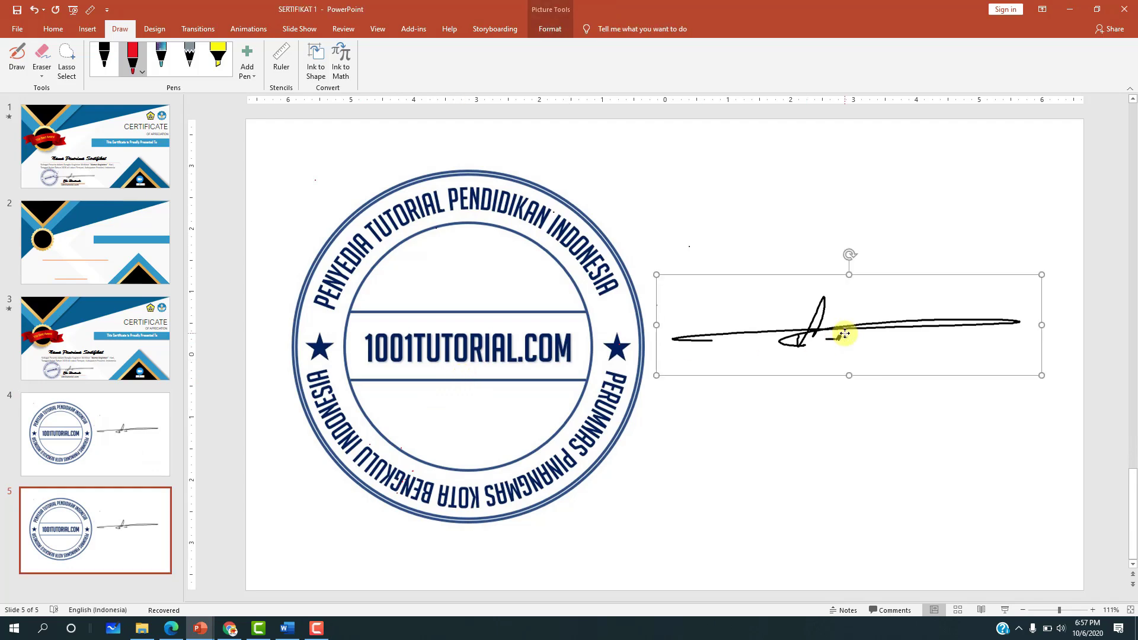
pyautogui.press('Delete')
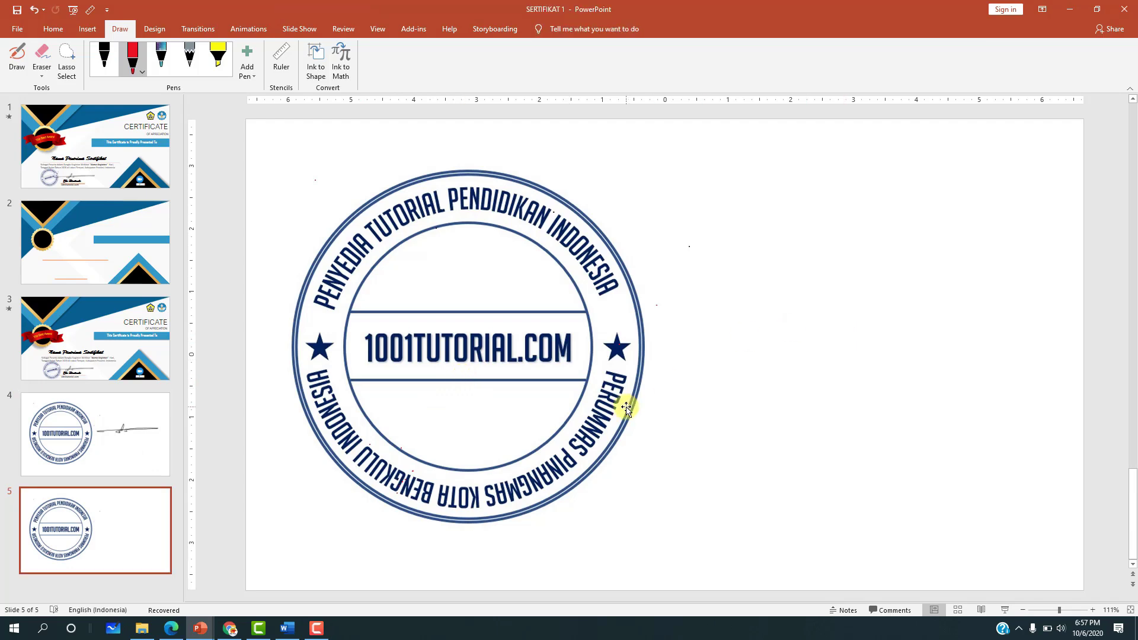
pyautogui.click(624, 408)
pyautogui.moveTo(677, 533)
pyautogui.mouseDown()
pyautogui.moveTo(432, 452)
pyautogui.moveTo(379, 402)
pyautogui.mouseUp()
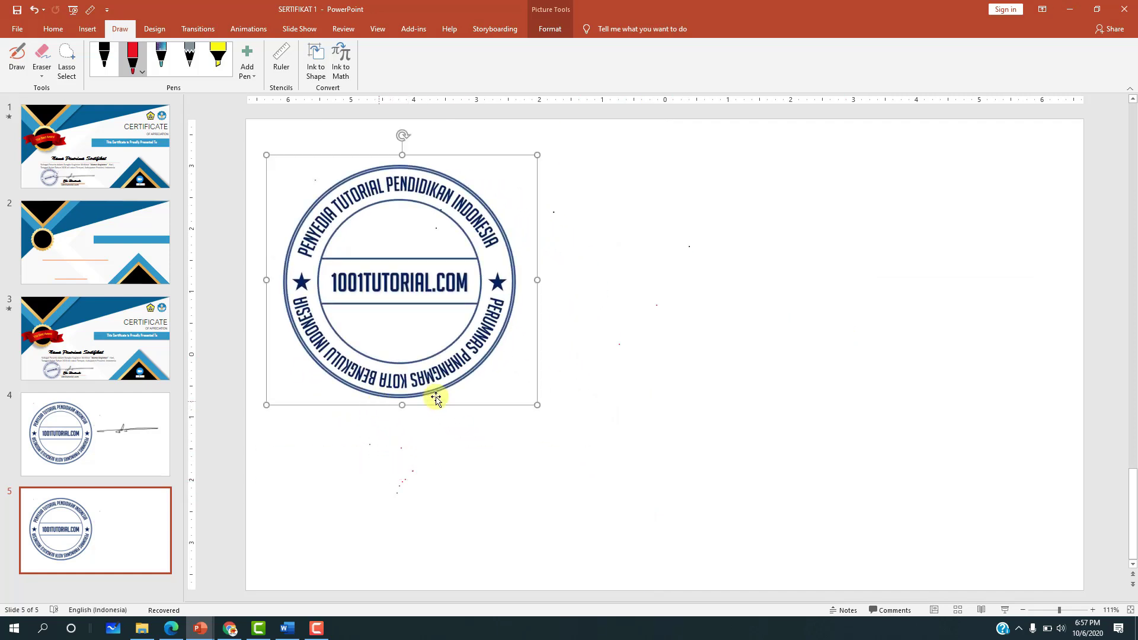
pyautogui.click(649, 373)
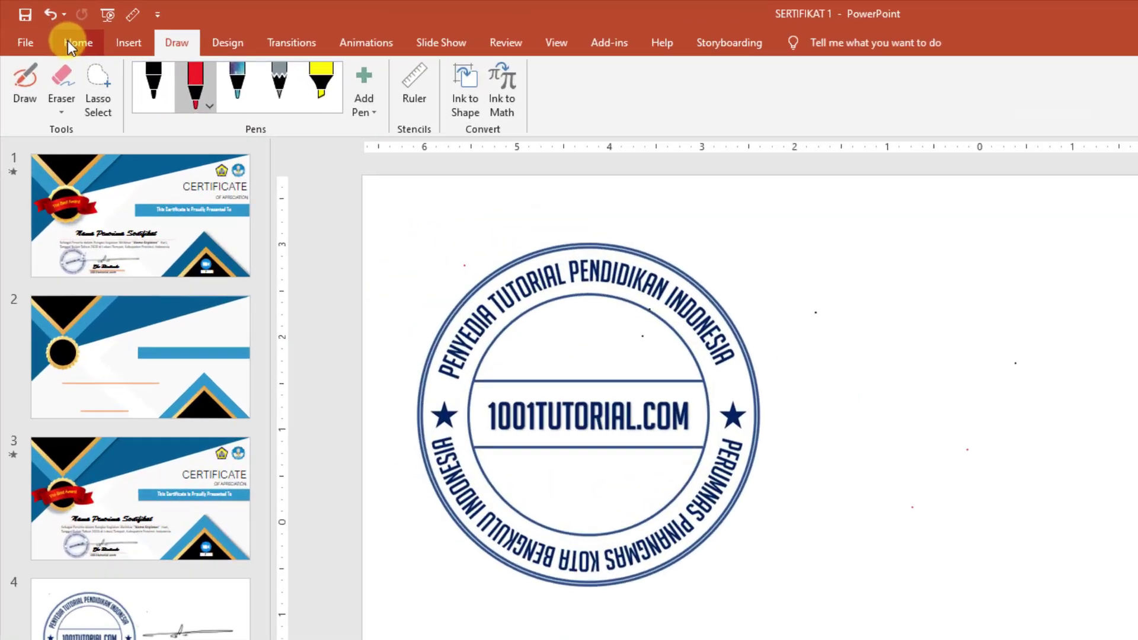
# Draw a large blue Circle: Hollow shape right of the stamp and thin its ring to a narrow band.
pyautogui.click(66, 29)
pyautogui.click(165, 52)
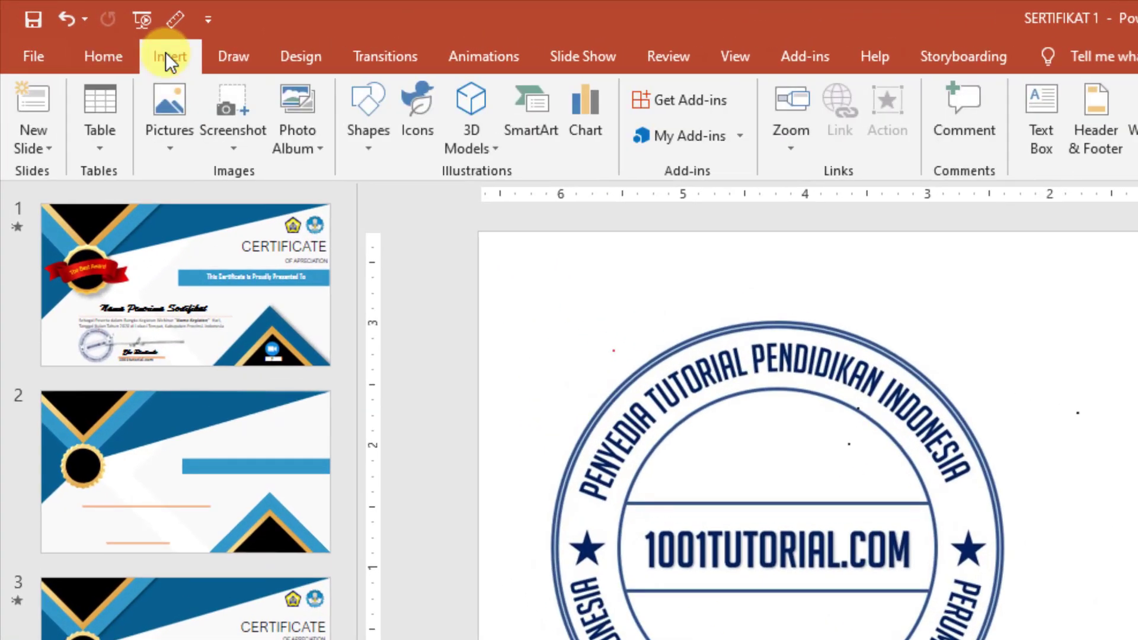
pyautogui.click(361, 152)
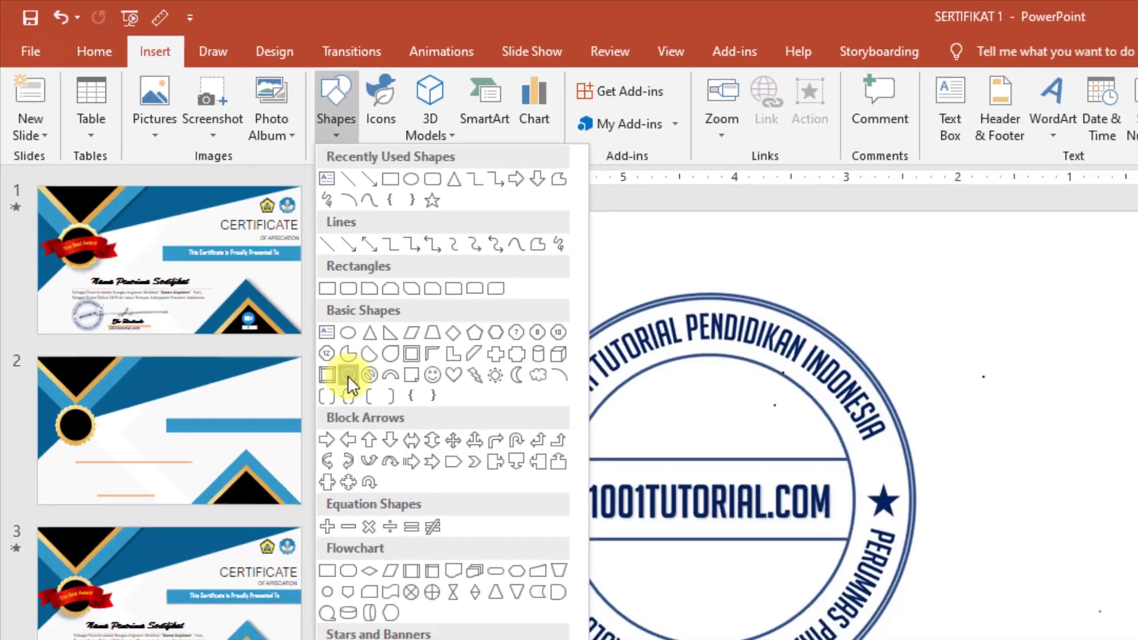
pyautogui.click(382, 412)
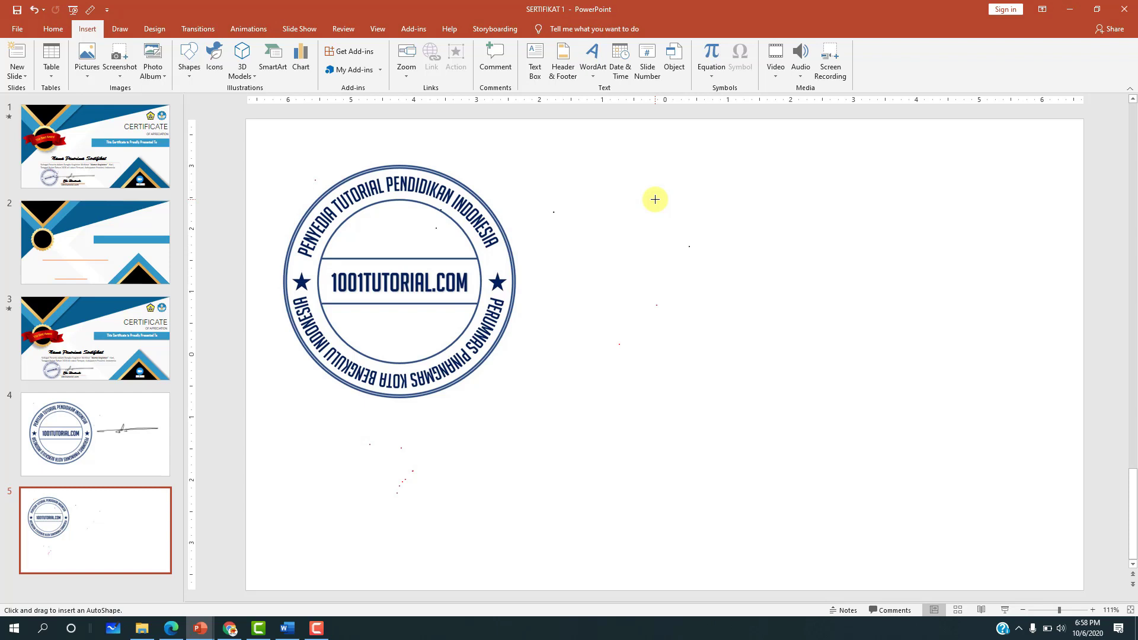
pyautogui.moveTo(655, 199)
pyautogui.mouseDown()
pyautogui.moveTo(981, 457)
pyautogui.moveTo(993, 446)
pyautogui.mouseUp()
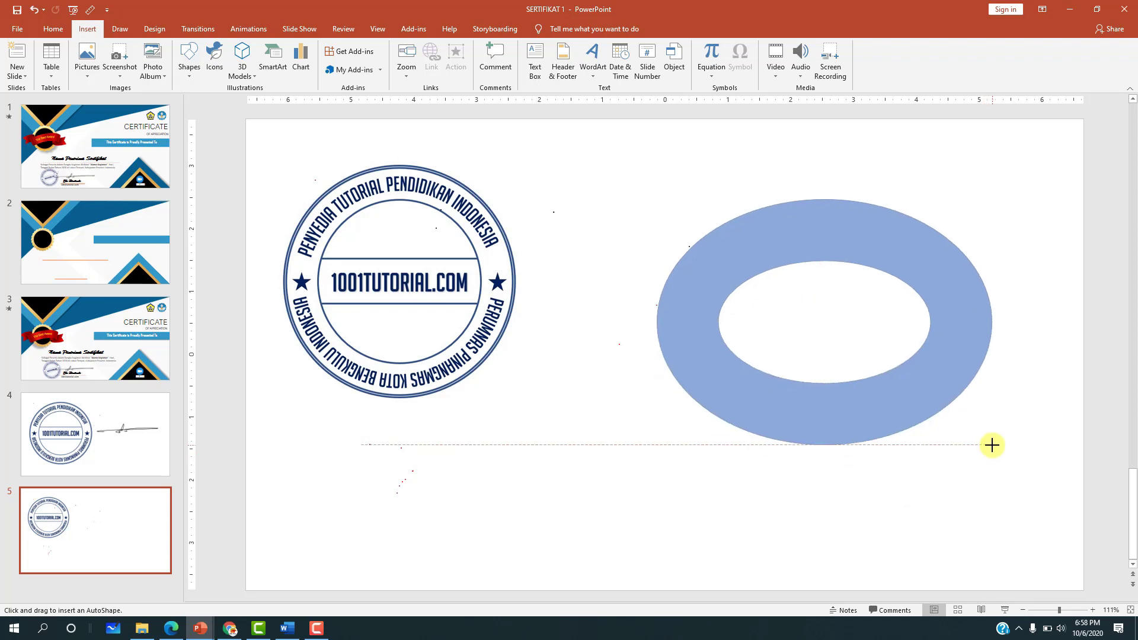
pyautogui.moveTo(993, 445)
pyautogui.mouseDown()
pyautogui.moveTo(915, 429)
pyautogui.moveTo(904, 462)
pyautogui.moveTo(889, 402)
pyautogui.moveTo(852, 440)
pyautogui.moveTo(861, 414)
pyautogui.moveTo(846, 407)
pyautogui.moveTo(902, 437)
pyautogui.moveTo(843, 402)
pyautogui.moveTo(783, 300)
pyautogui.moveTo(859, 397)
pyautogui.moveTo(1001, 522)
pyautogui.mouseUp()
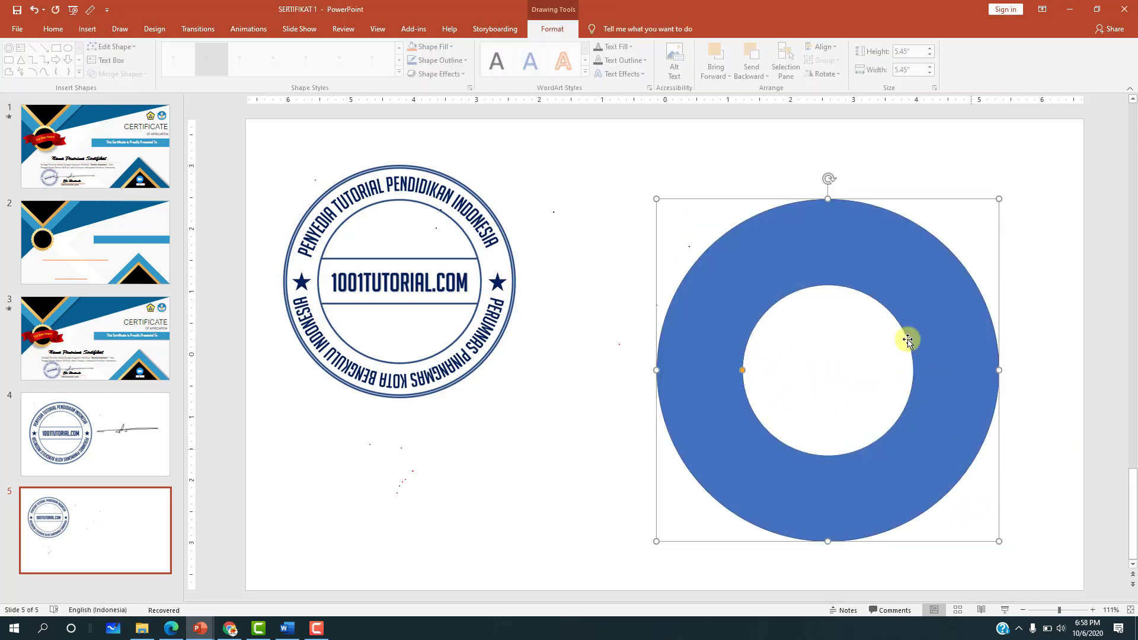
pyautogui.moveTo(762, 237); pyautogui.dragTo(714, 217)
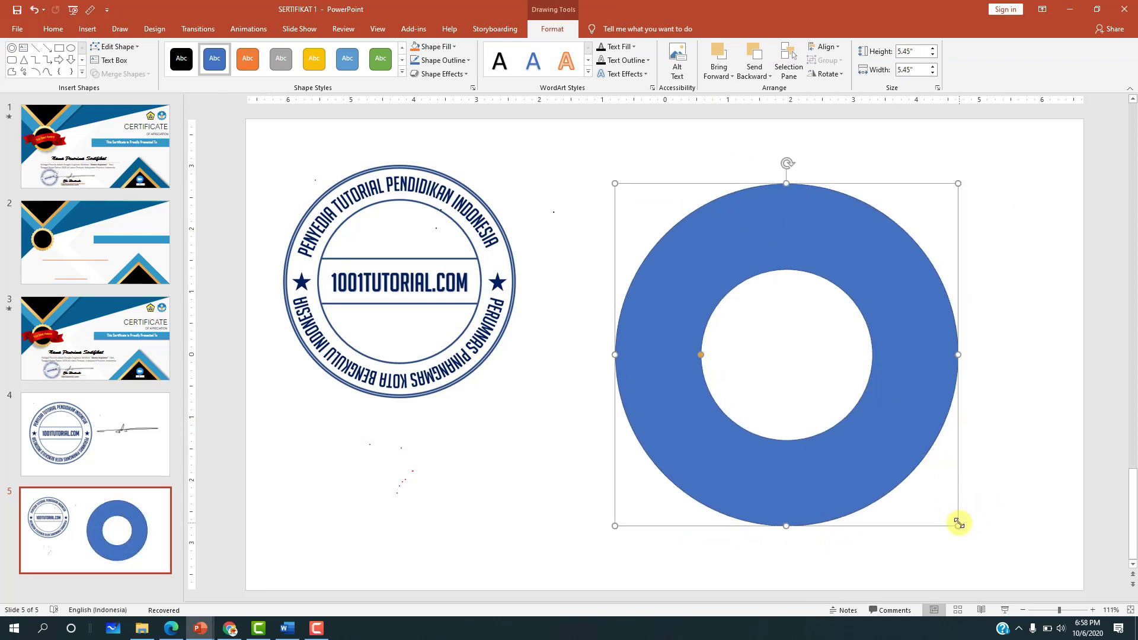
pyautogui.moveTo(958, 523); pyautogui.dragTo(983, 546)
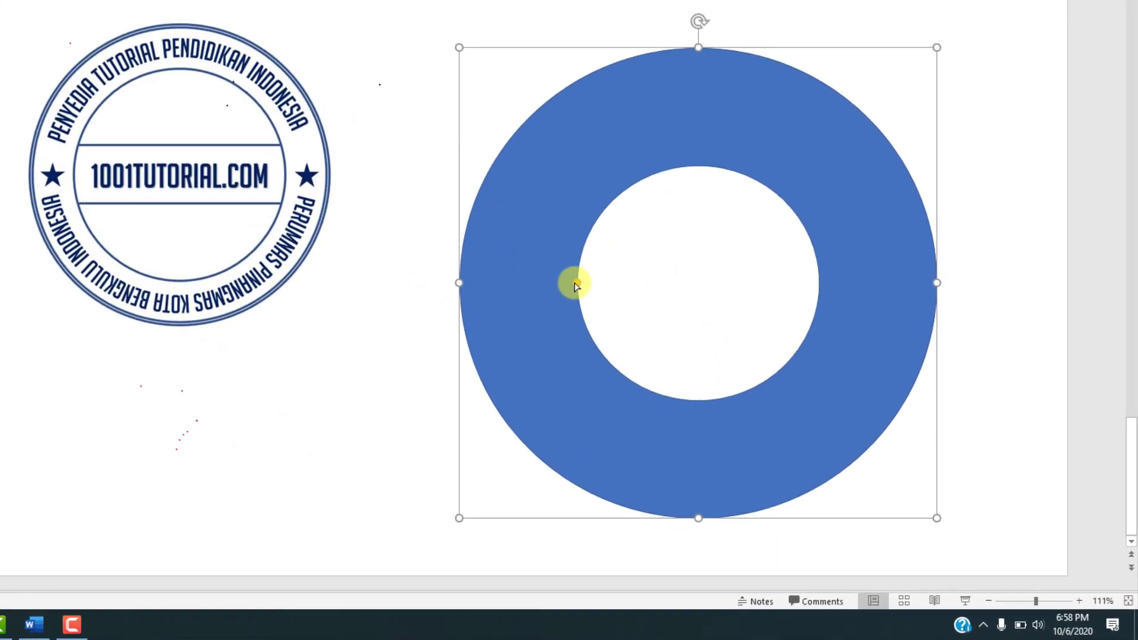
pyautogui.moveTo(555, 272); pyautogui.dragTo(513, 94)
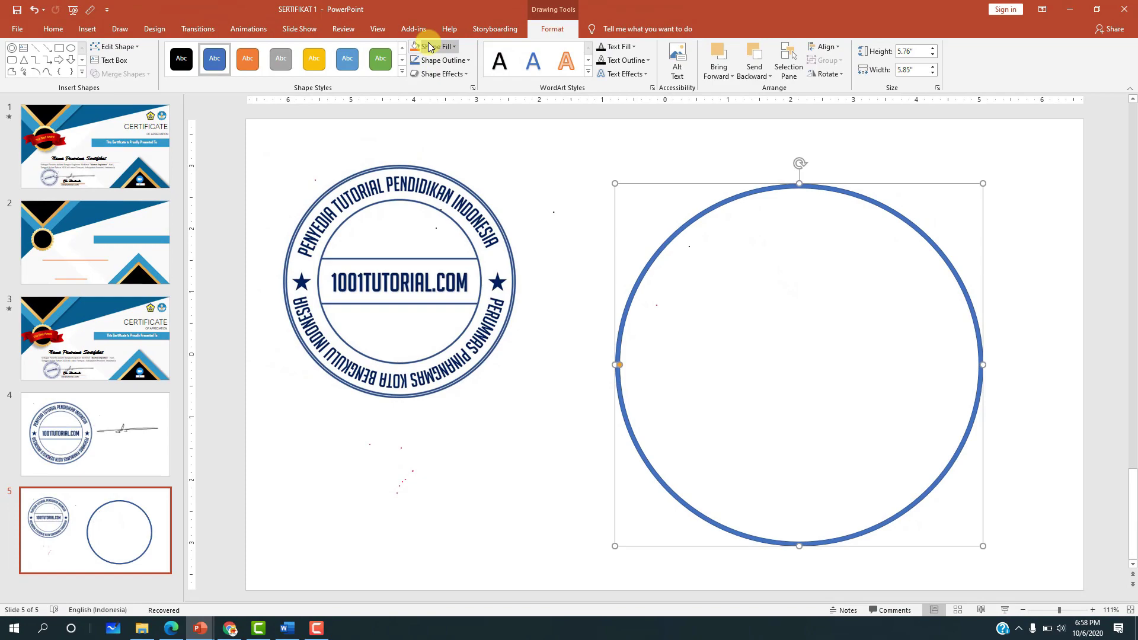
# Remove the ring's fill and give it a dark blue 2¼ pt outline.
pyautogui.click(429, 47)
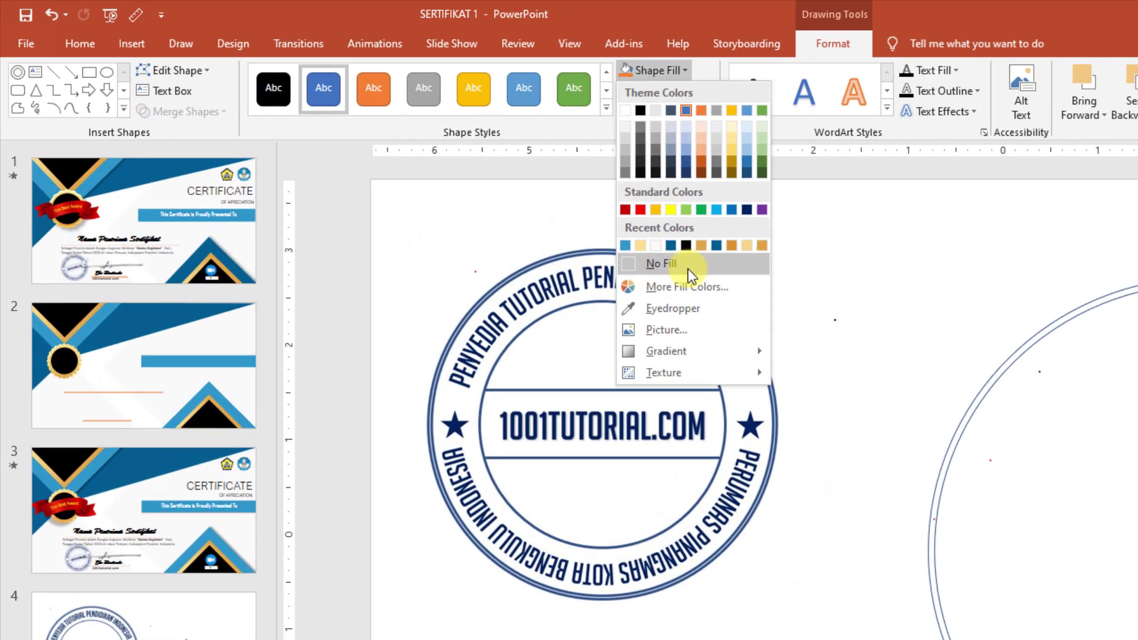
pyautogui.click(523, 208)
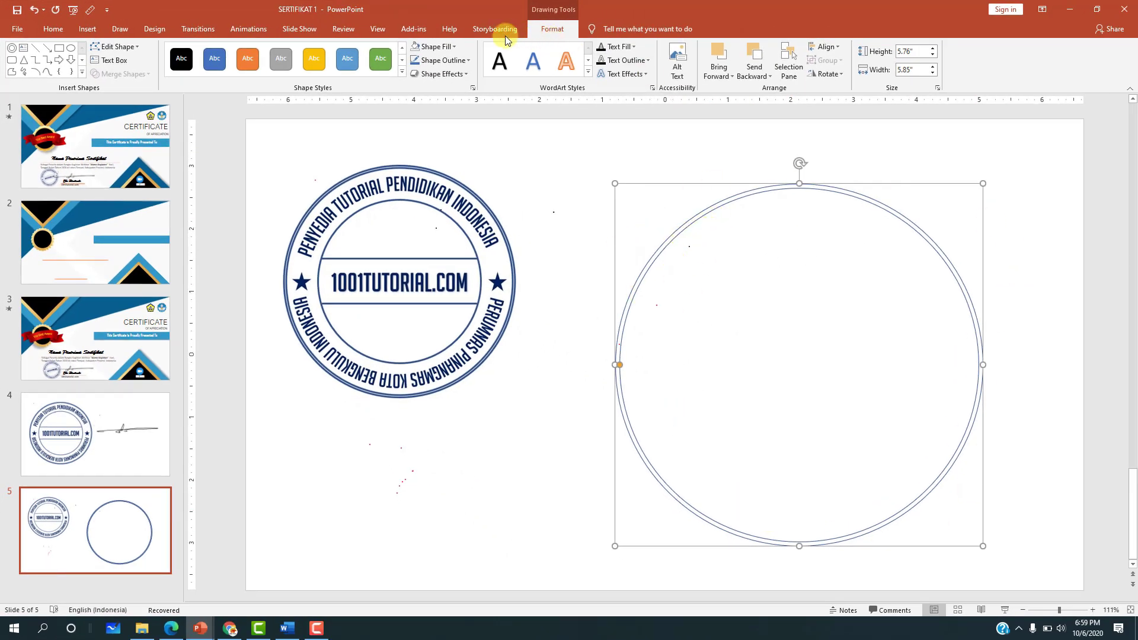
pyautogui.click(441, 59)
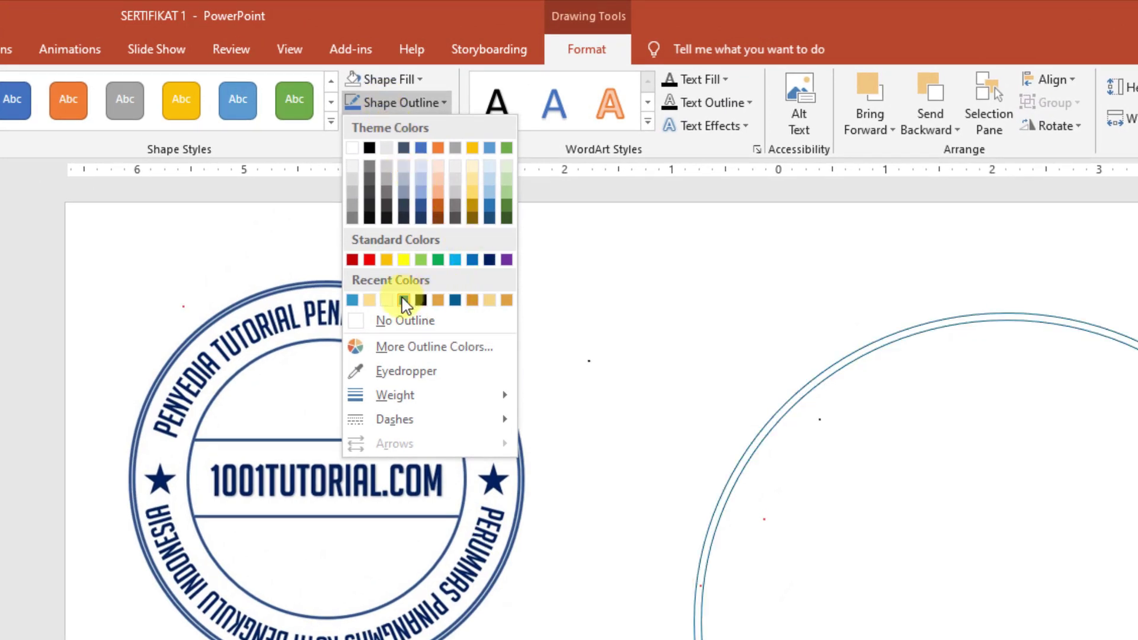
pyautogui.click(403, 300)
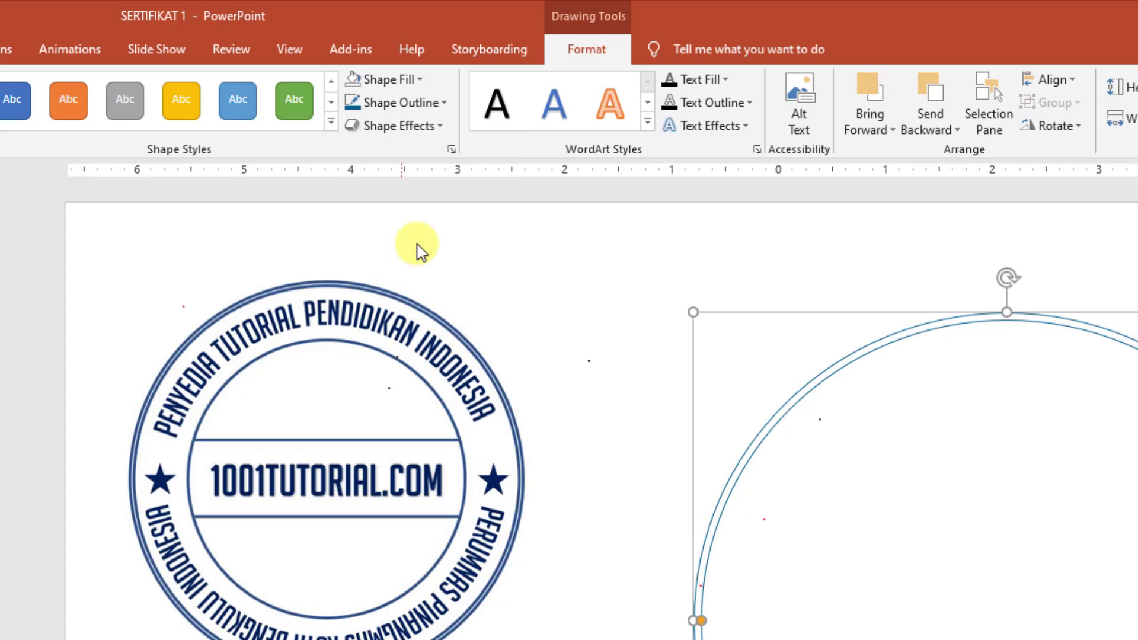
pyautogui.click(418, 114)
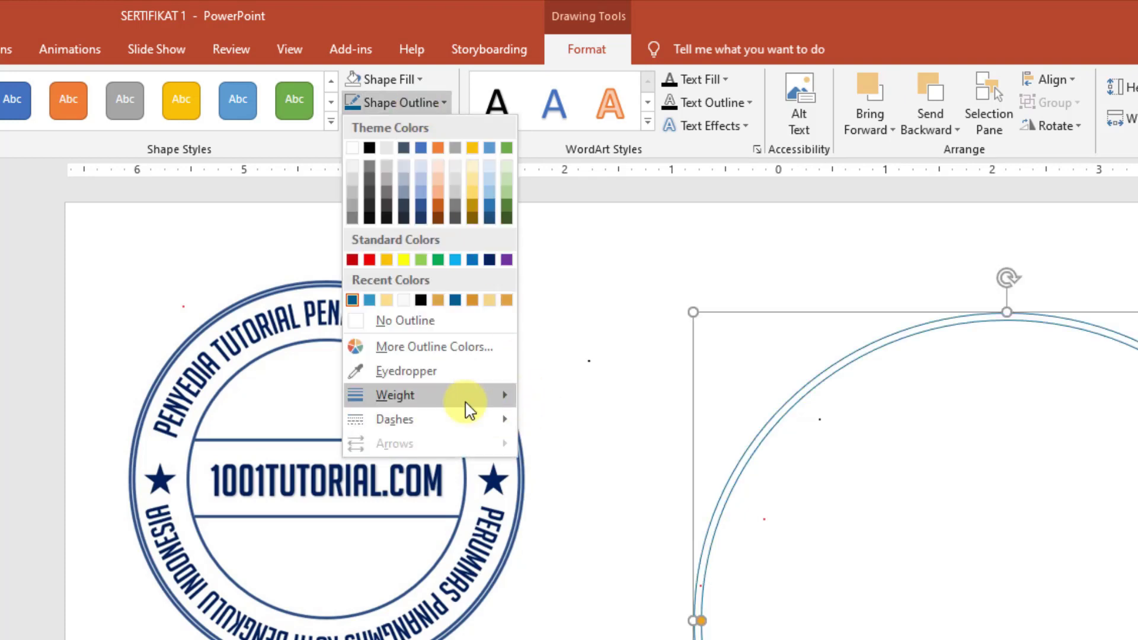
pyautogui.moveTo(285, 284)
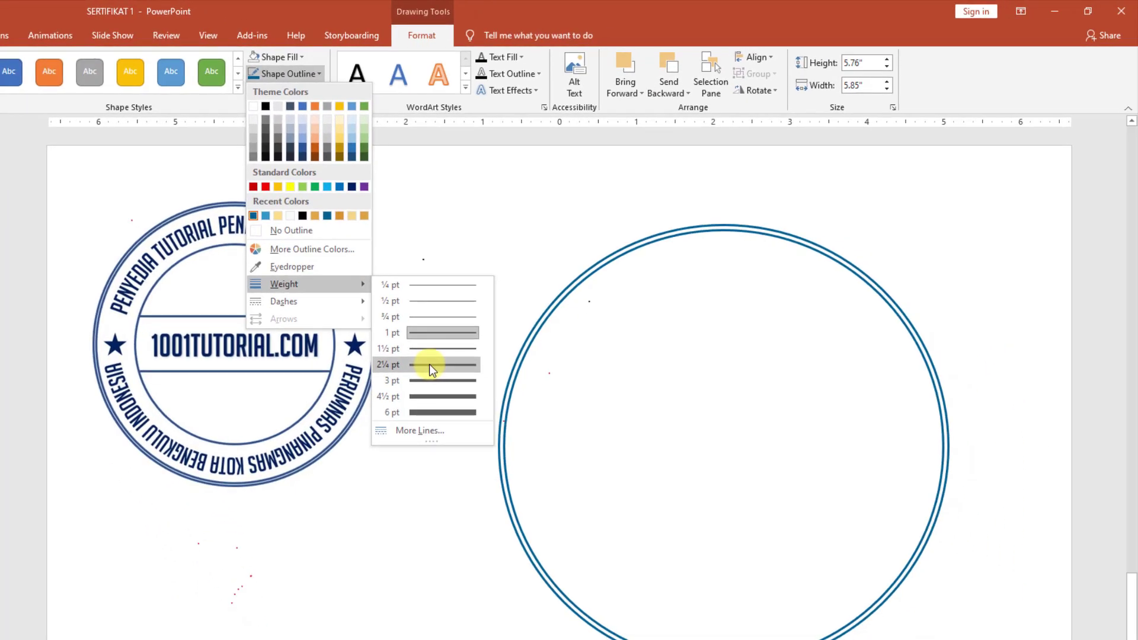
pyautogui.click(429, 364)
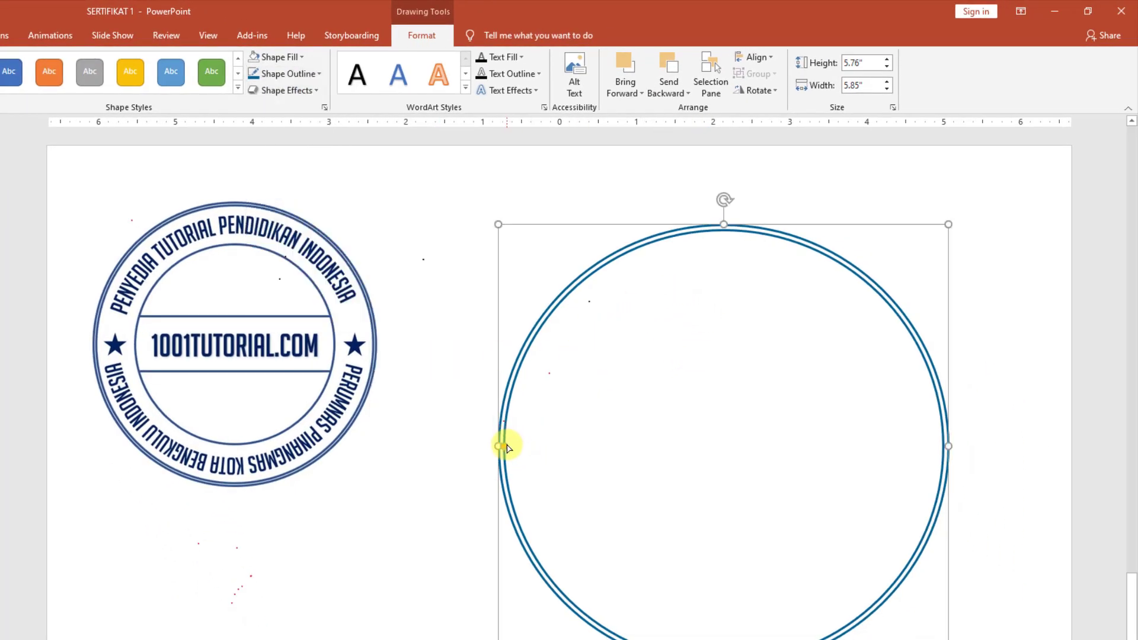
# Adjust the ring's size slightly from its left side.
pyautogui.moveTo(501, 446); pyautogui.dragTo(513, 453)
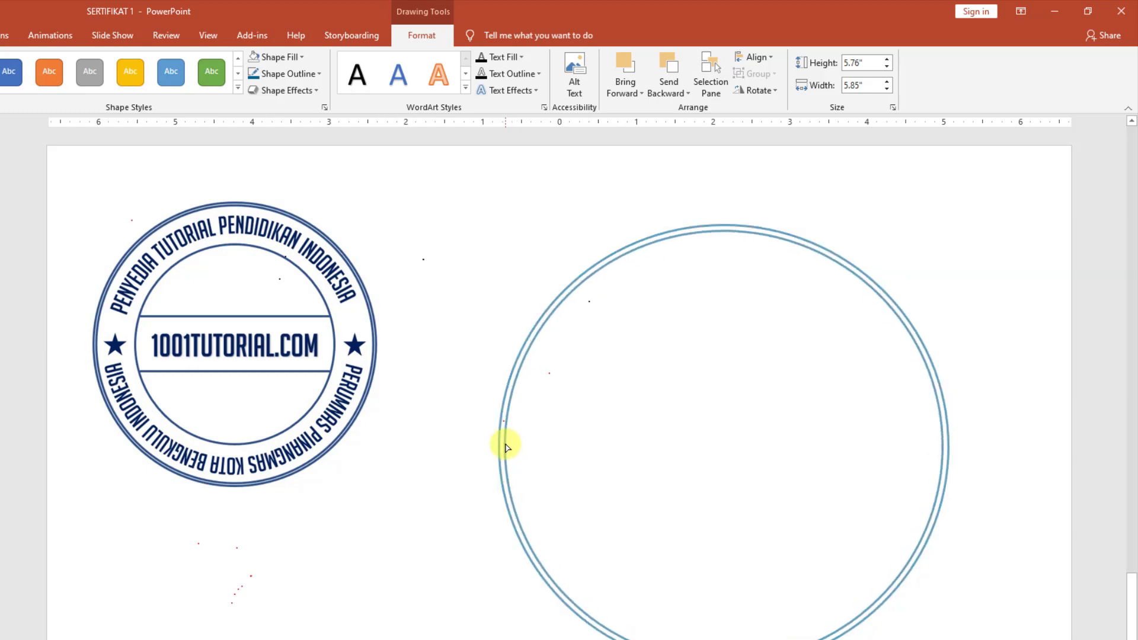
pyautogui.moveTo(512, 452); pyautogui.dragTo(504, 443)
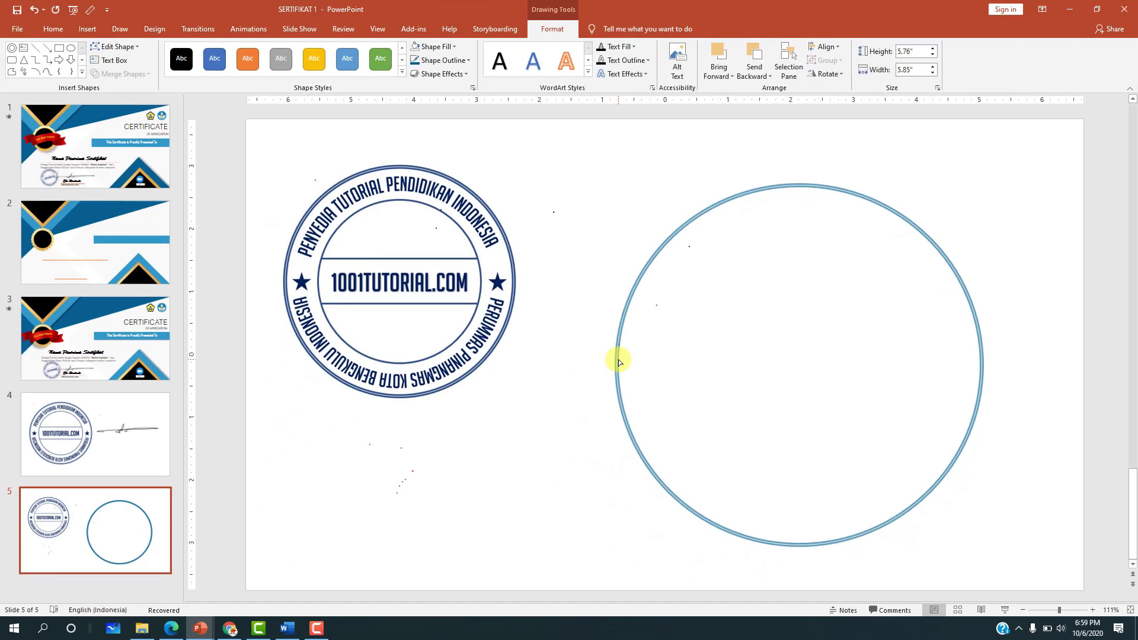
pyautogui.moveTo(620, 363); pyautogui.dragTo(618, 363)
# Nudge the double ring up-left, then try an oval inside it and undo it.
pyautogui.click(1019, 242)
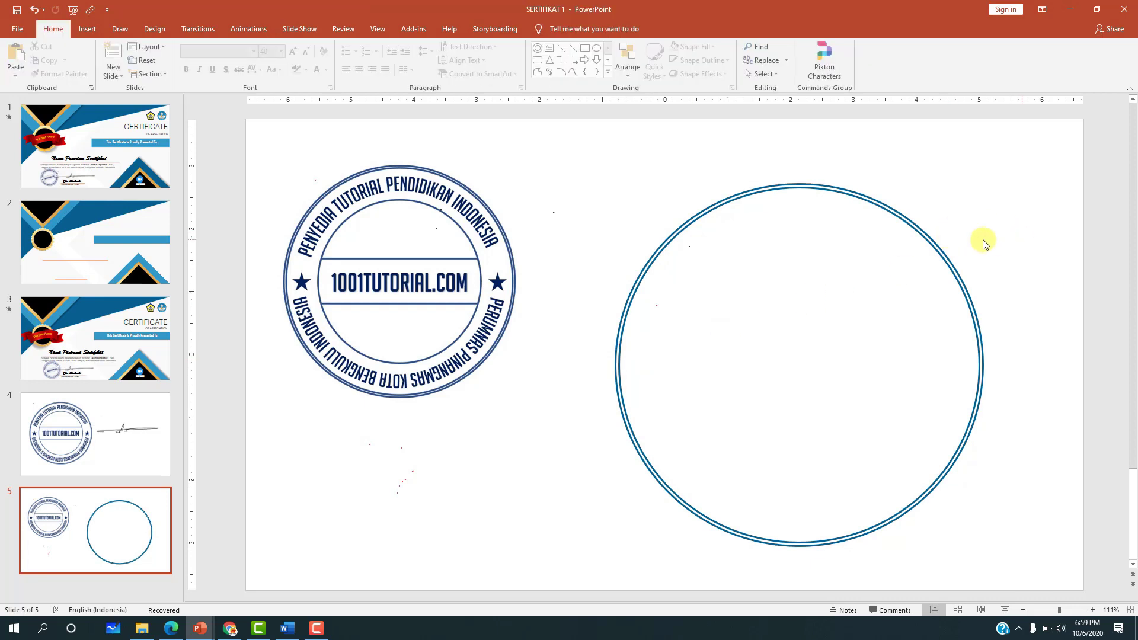
pyautogui.moveTo(931, 243); pyautogui.dragTo(921, 224)
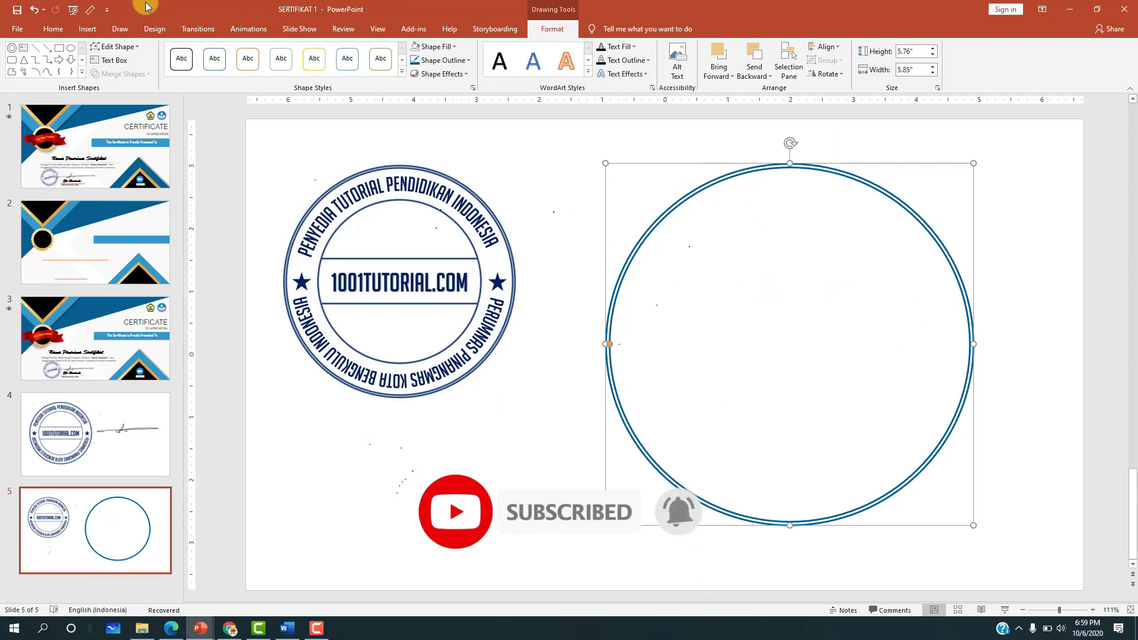
pyautogui.click(86, 31)
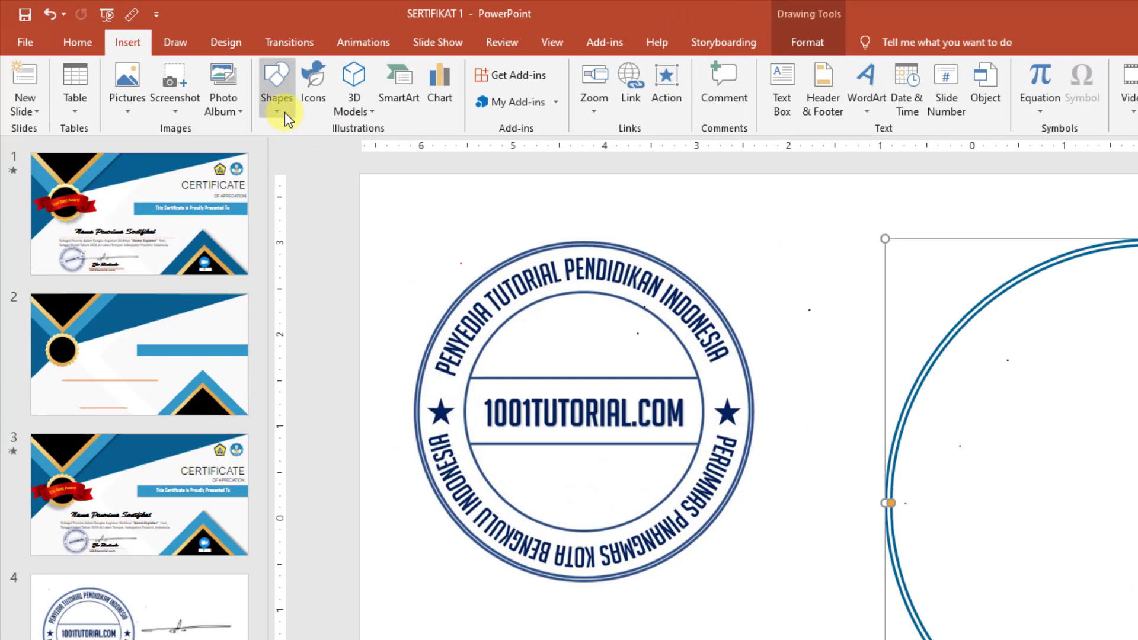
pyautogui.click(193, 76)
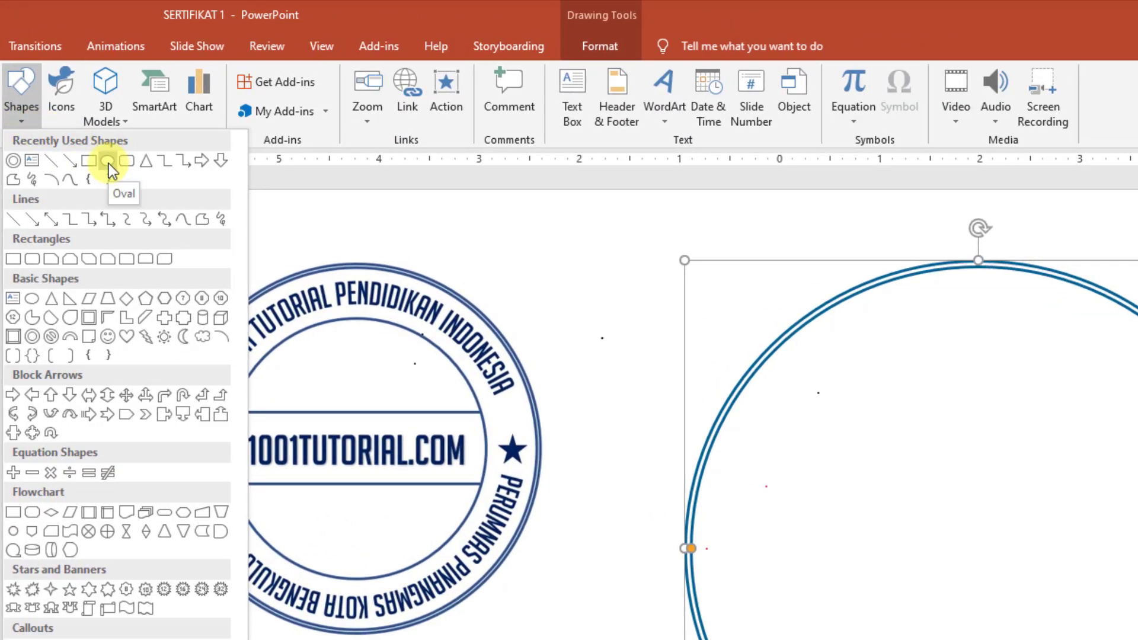
pyautogui.click(109, 162)
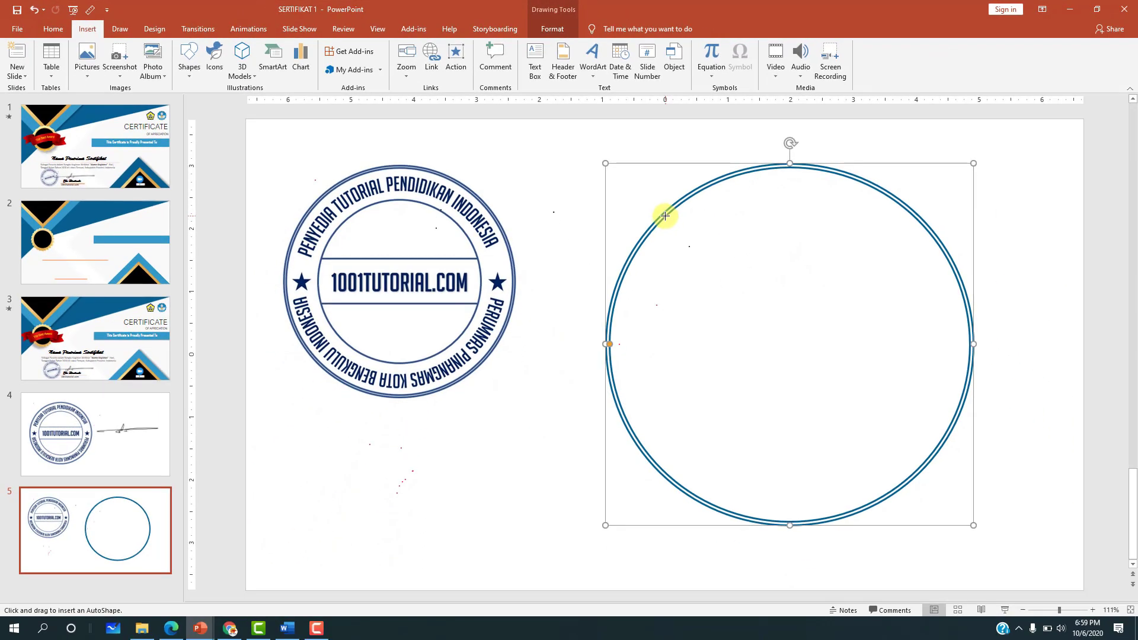
pyautogui.moveTo(665, 216); pyautogui.dragTo(929, 462)
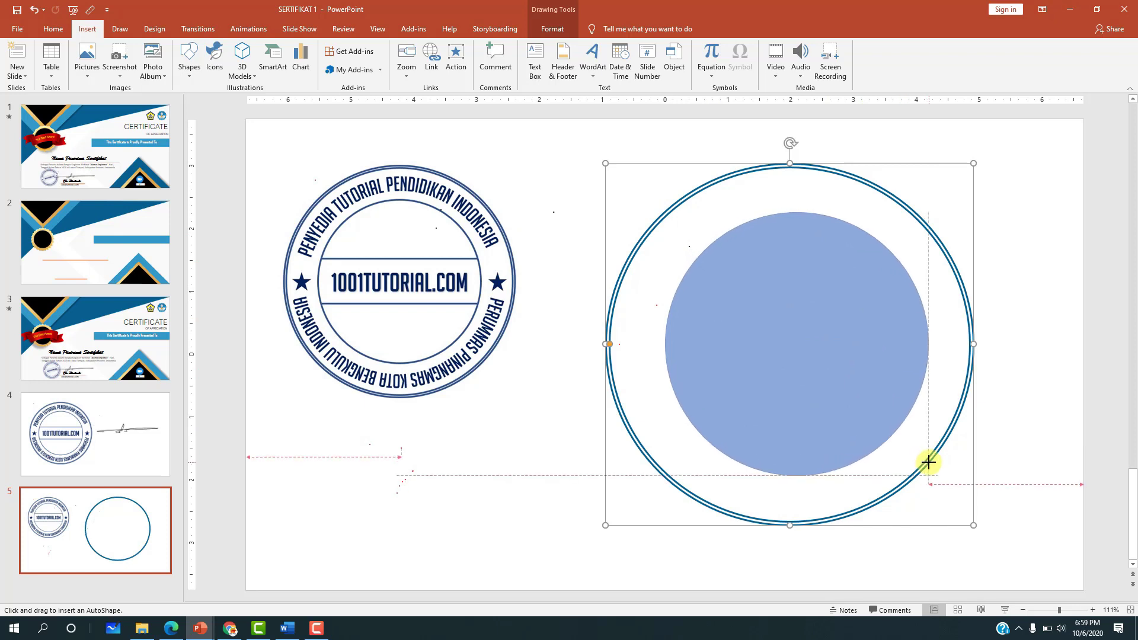
pyautogui.moveTo(931, 465); pyautogui.dragTo(935, 466)
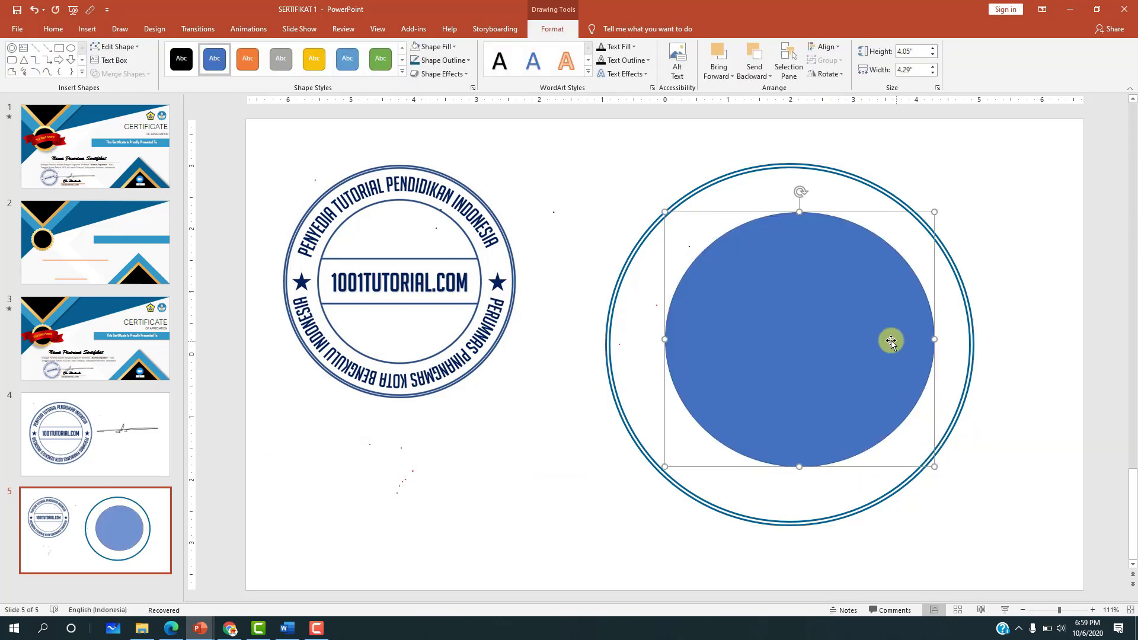
pyautogui.moveTo(887, 340); pyautogui.dragTo(880, 345)
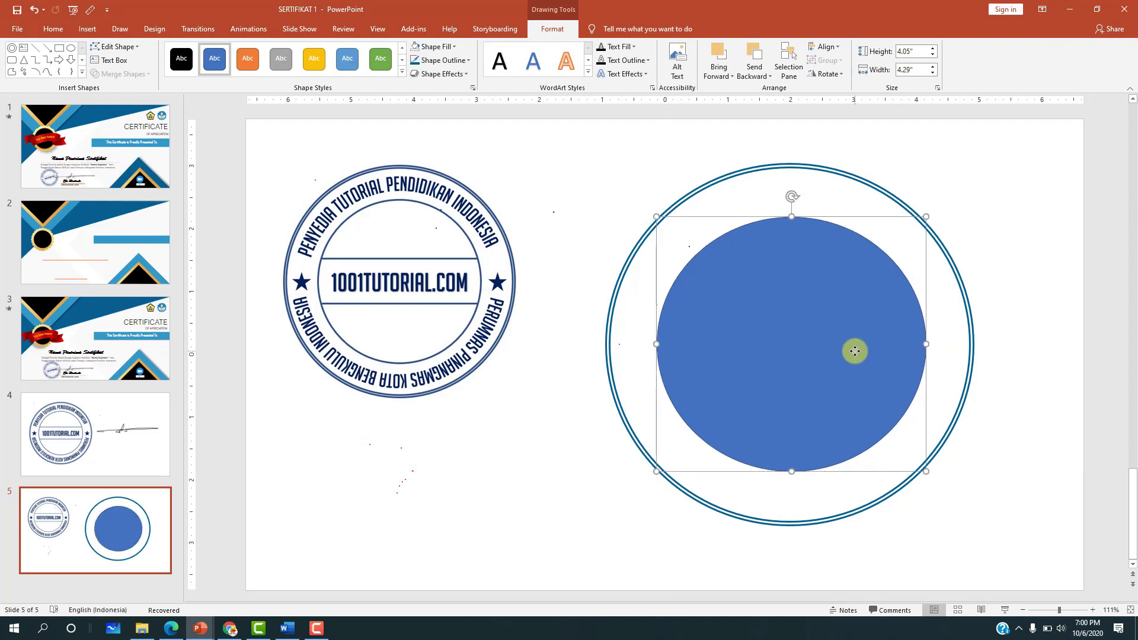
pyautogui.hotkey('ctrl', 'z')
pyautogui.hotkey('ctrl', 'z')
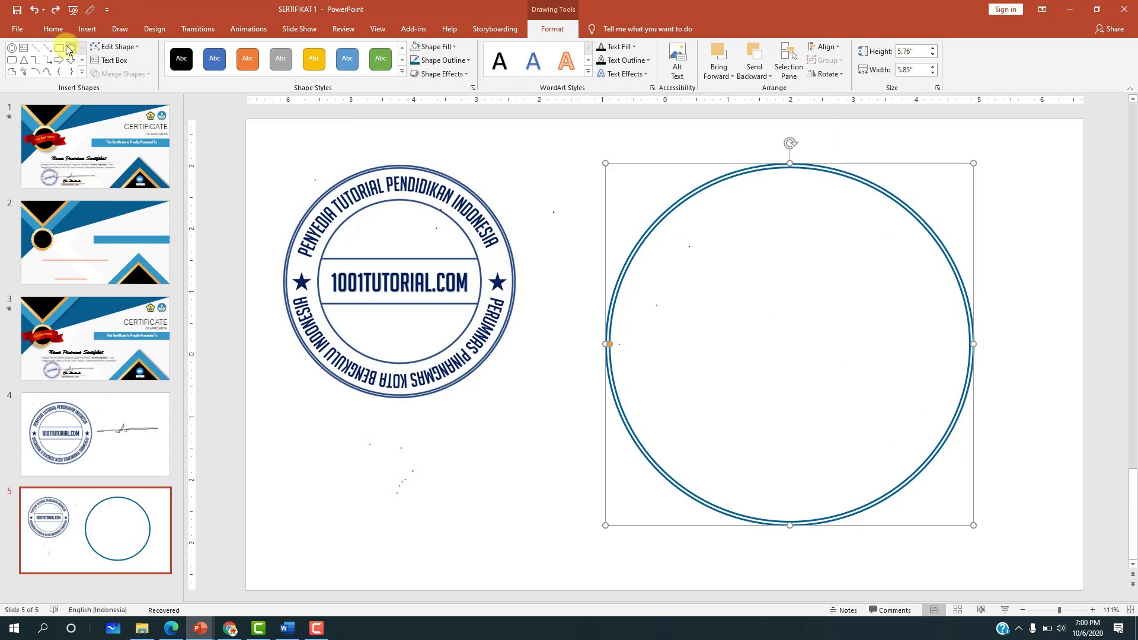
# Draw a solid blue circle inside the ring and enlarge it slightly.
pyautogui.click(87, 29)
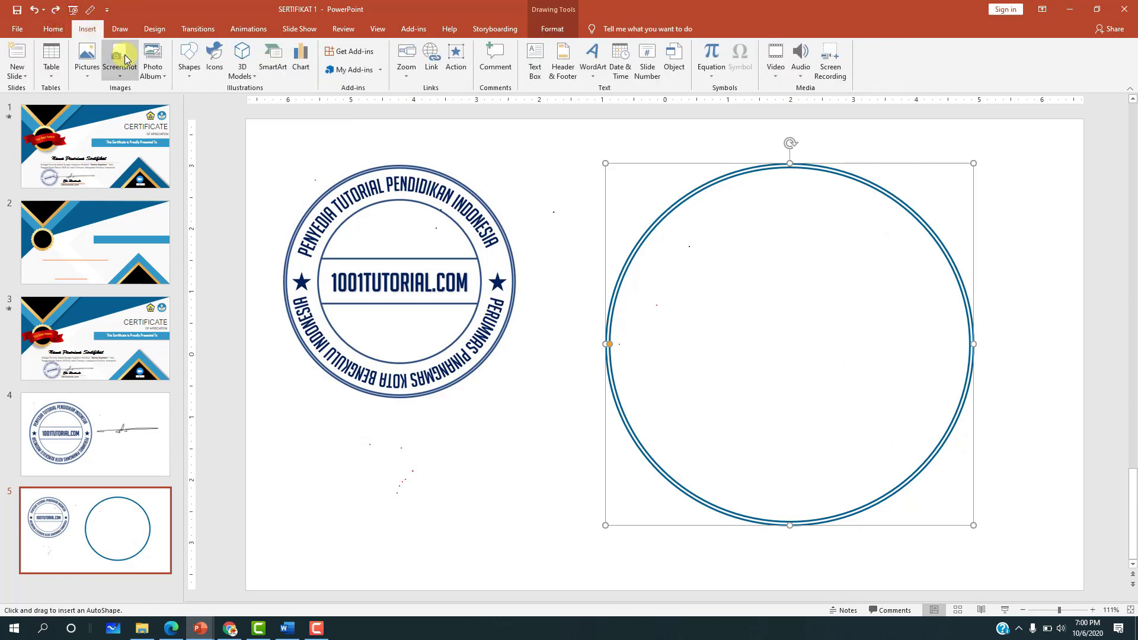
pyautogui.click(186, 81)
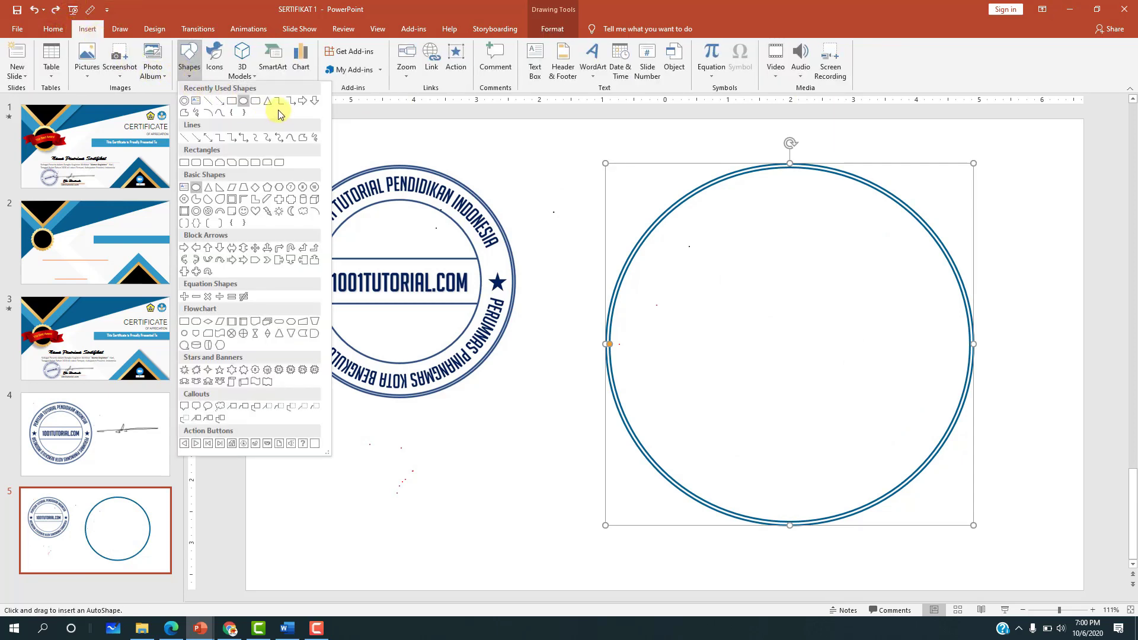
pyautogui.press('Escape')
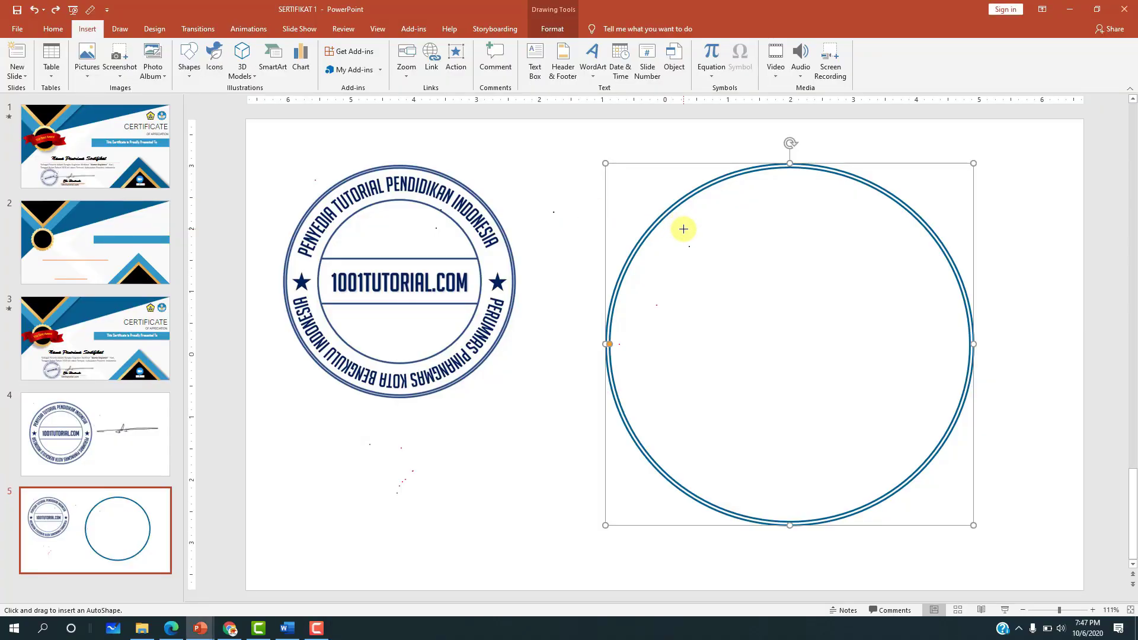
pyautogui.moveTo(675, 223); pyautogui.dragTo(903, 482)
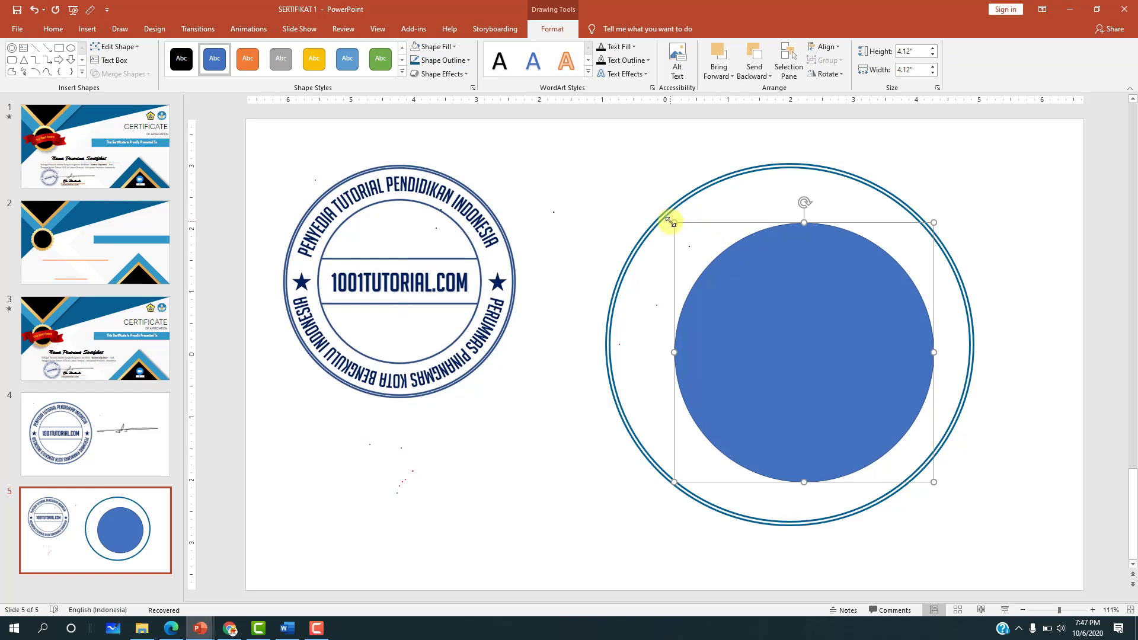
pyautogui.moveTo(670, 222); pyautogui.dragTo(656, 208)
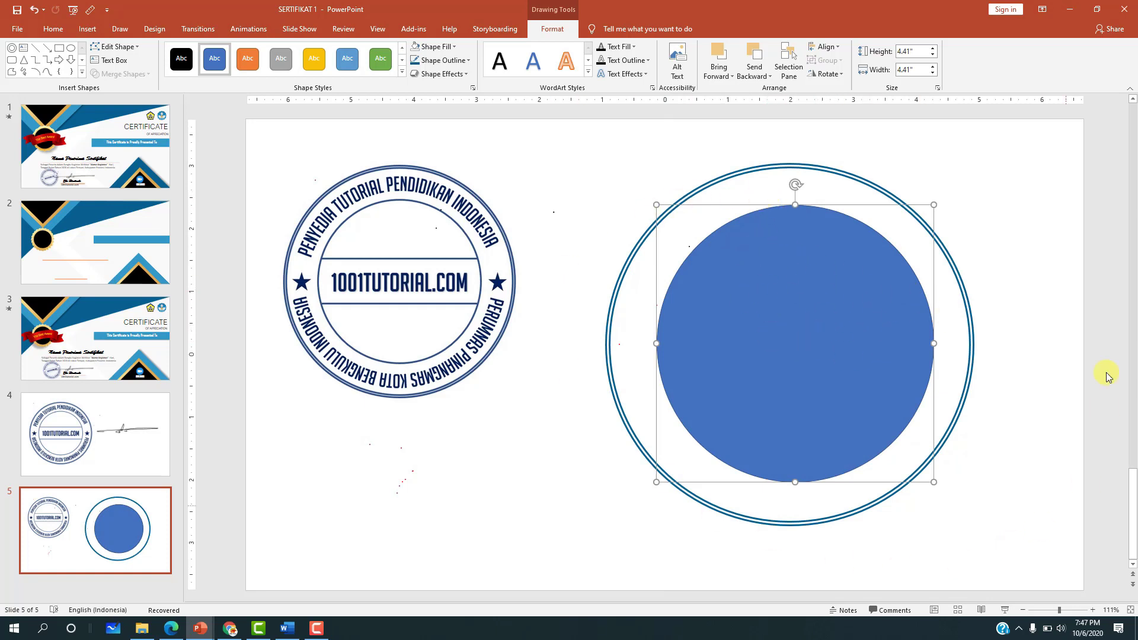
pyautogui.click(981, 245)
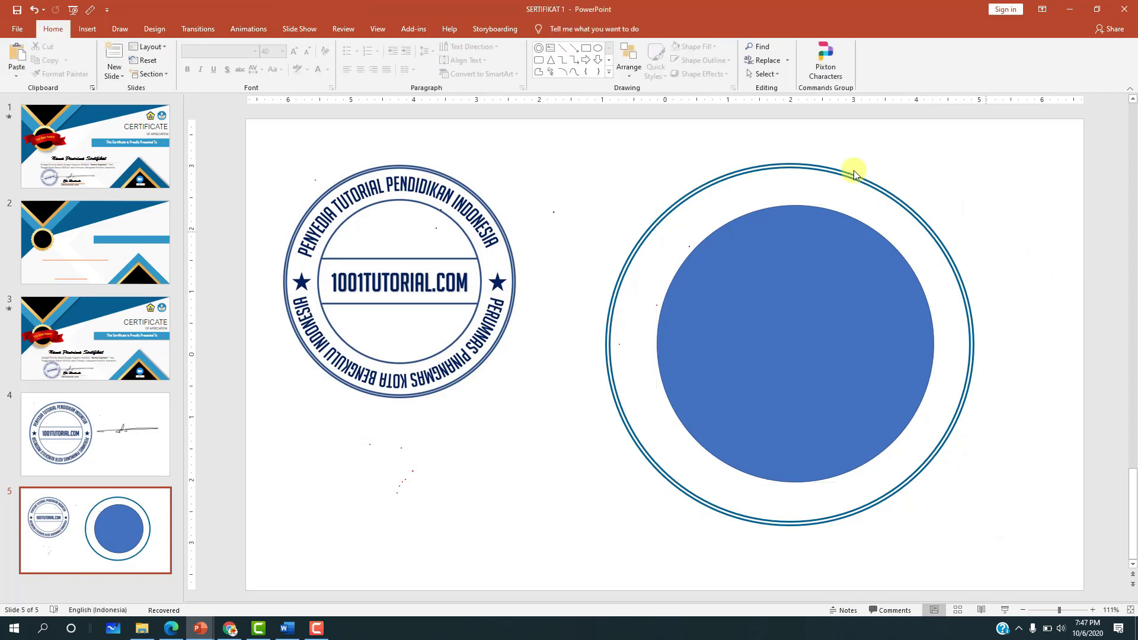
# Align the blue circle and the ring on each other, centred and middled.
pyautogui.moveTo(561, 143); pyautogui.dragTo(1044, 561)
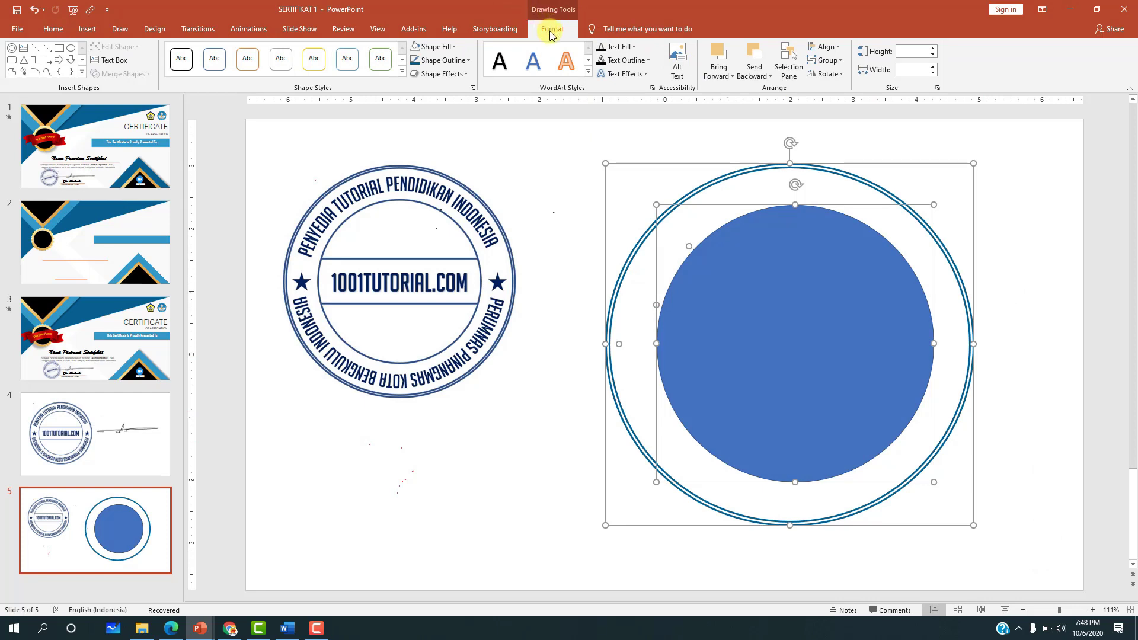
pyautogui.click(828, 54)
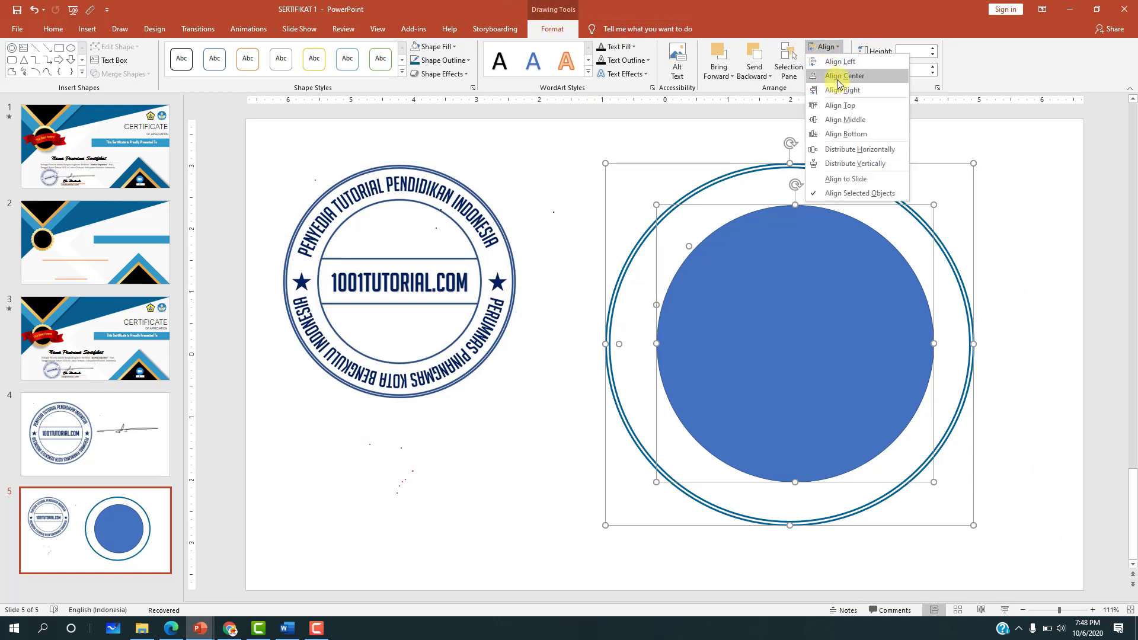
pyautogui.click(839, 82)
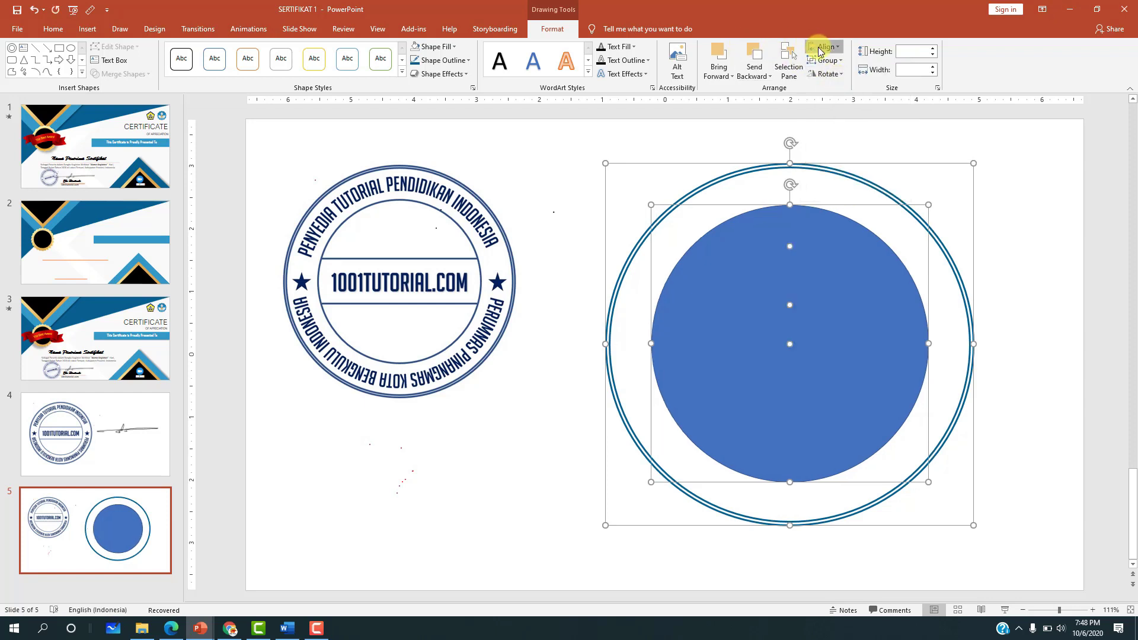
pyautogui.click(822, 52)
pyautogui.click(829, 119)
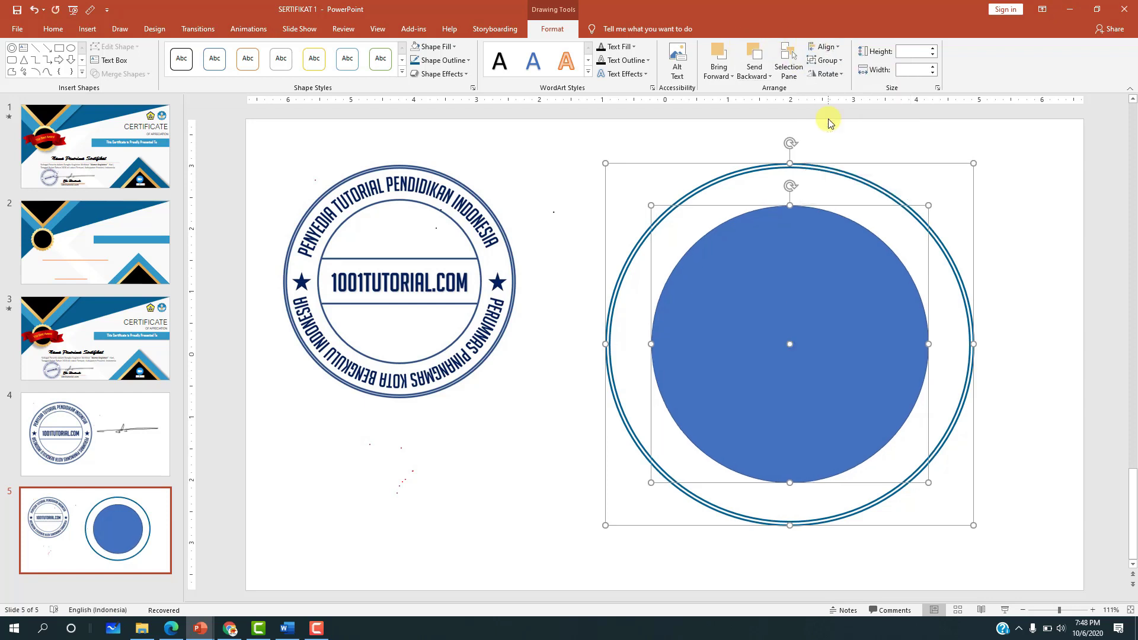
pyautogui.click(1054, 317)
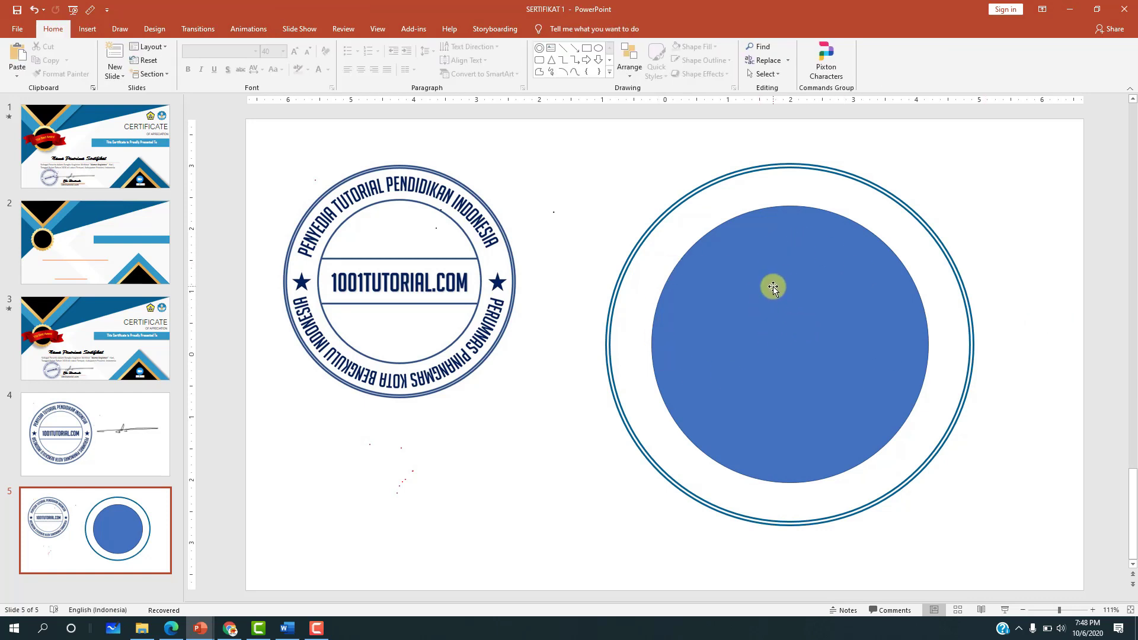
pyautogui.click(773, 293)
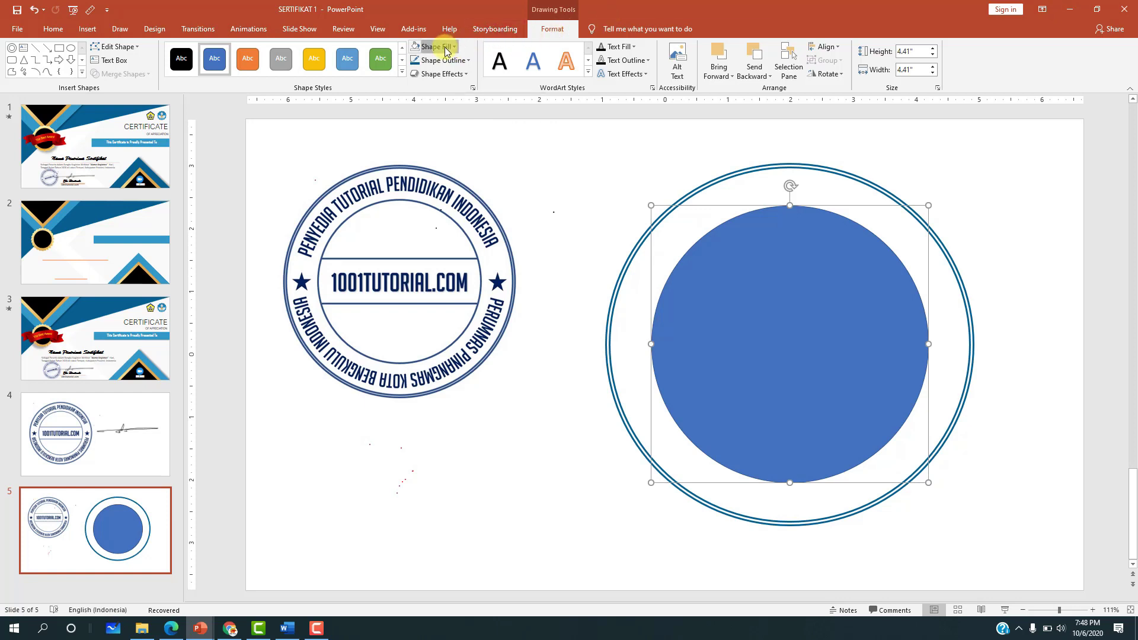
# Give the inner circle No Fill and a thicker 2¼ pt dark blue outline.
pyautogui.click(446, 48)
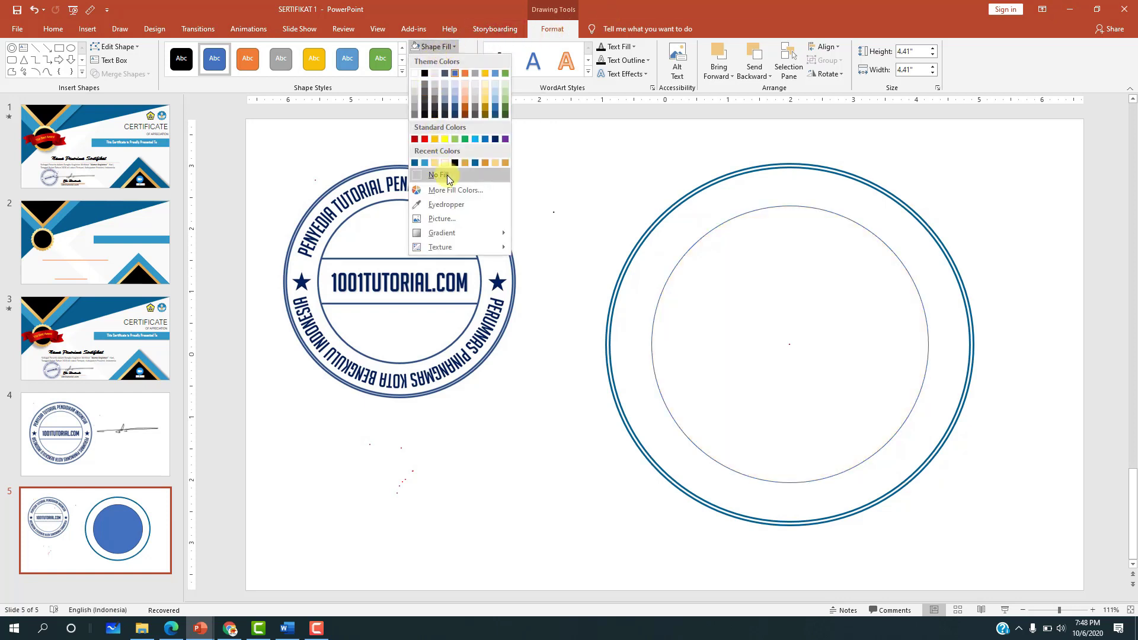
pyautogui.click(447, 176)
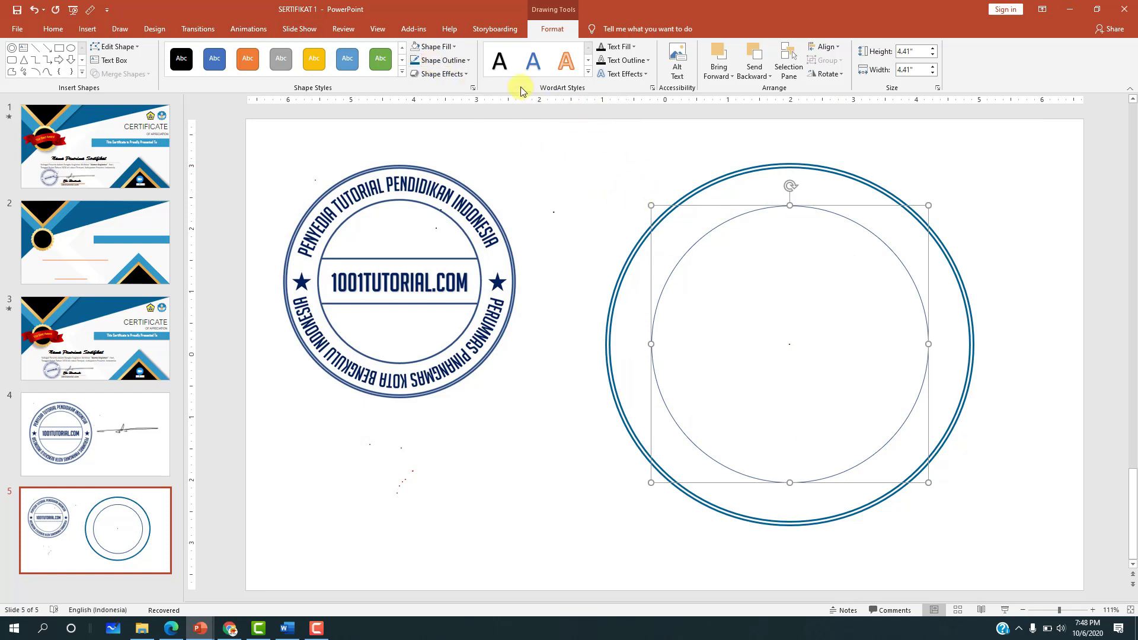
pyautogui.click(461, 62)
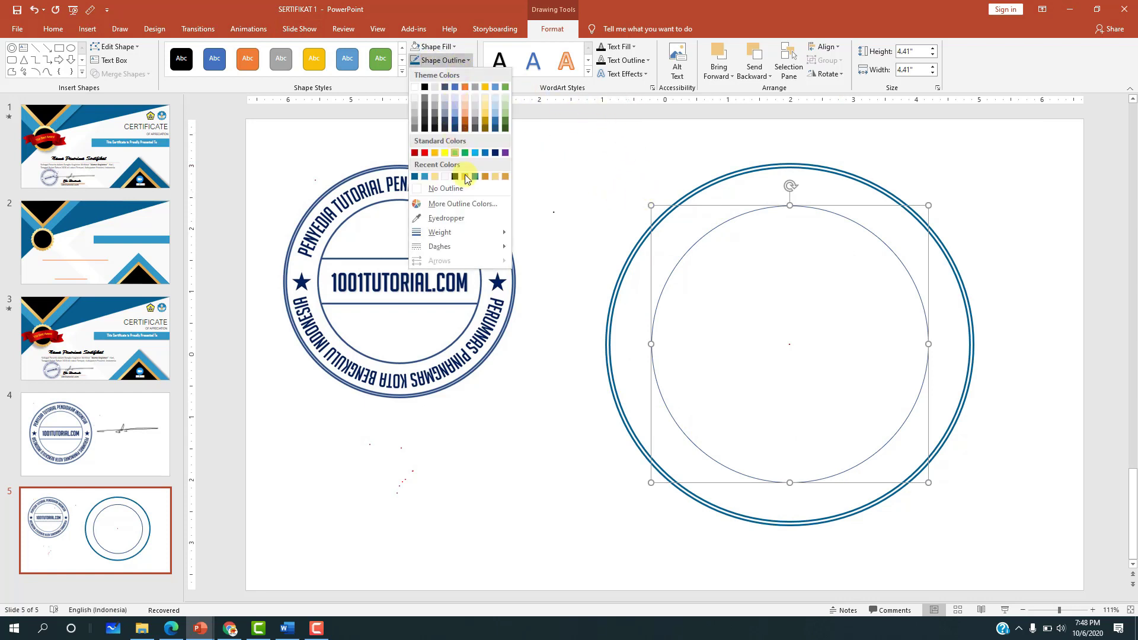
pyautogui.moveTo(457, 232)
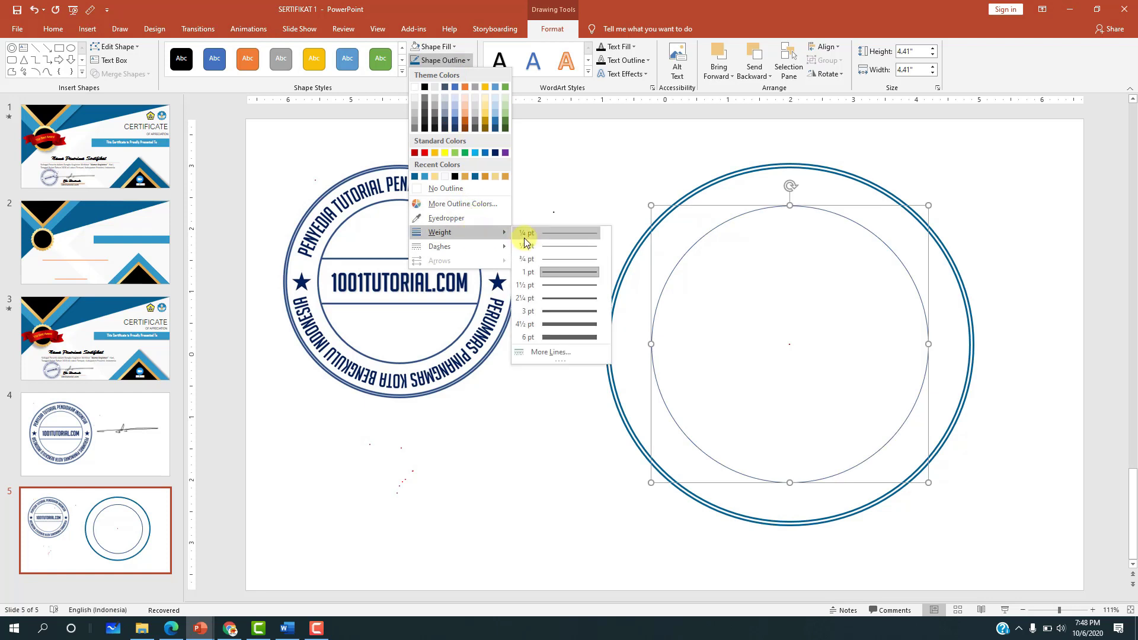
pyautogui.click(558, 296)
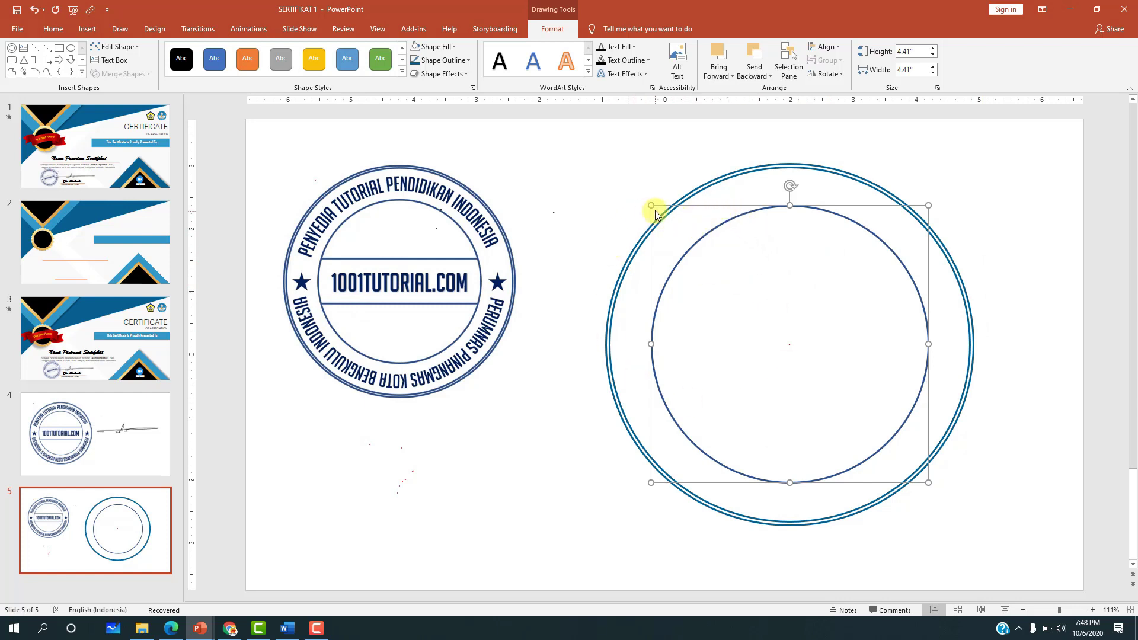
# Shrink the inner circle slightly, then Align Center and Align Middle it within the double ring.
pyautogui.moveTo(651, 205); pyautogui.dragTo(667, 219)
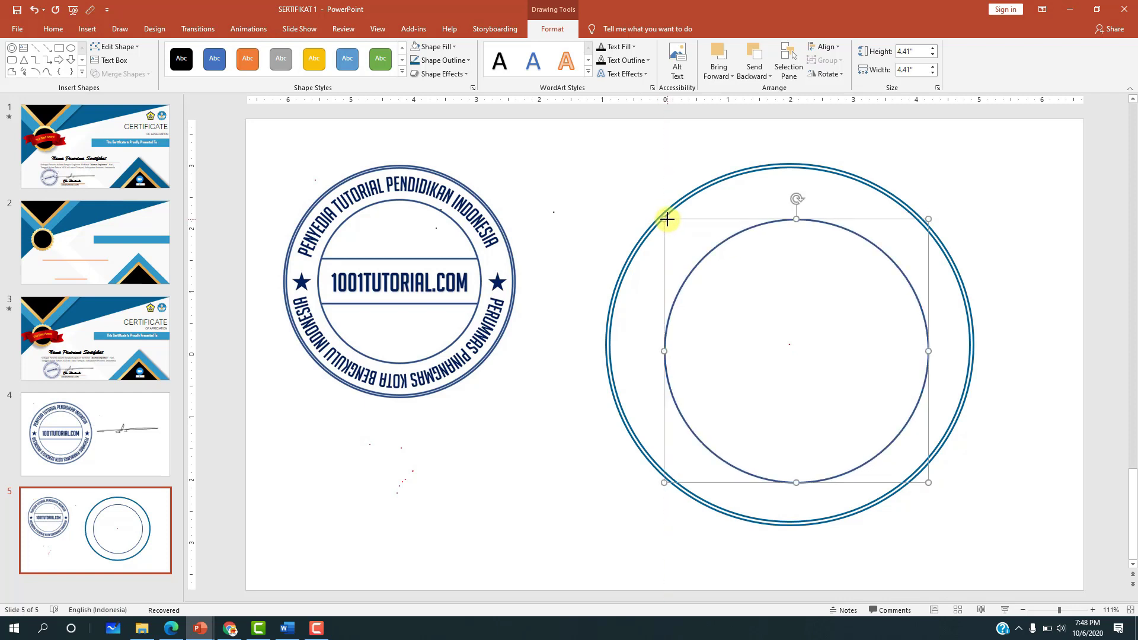
pyautogui.click(1031, 268)
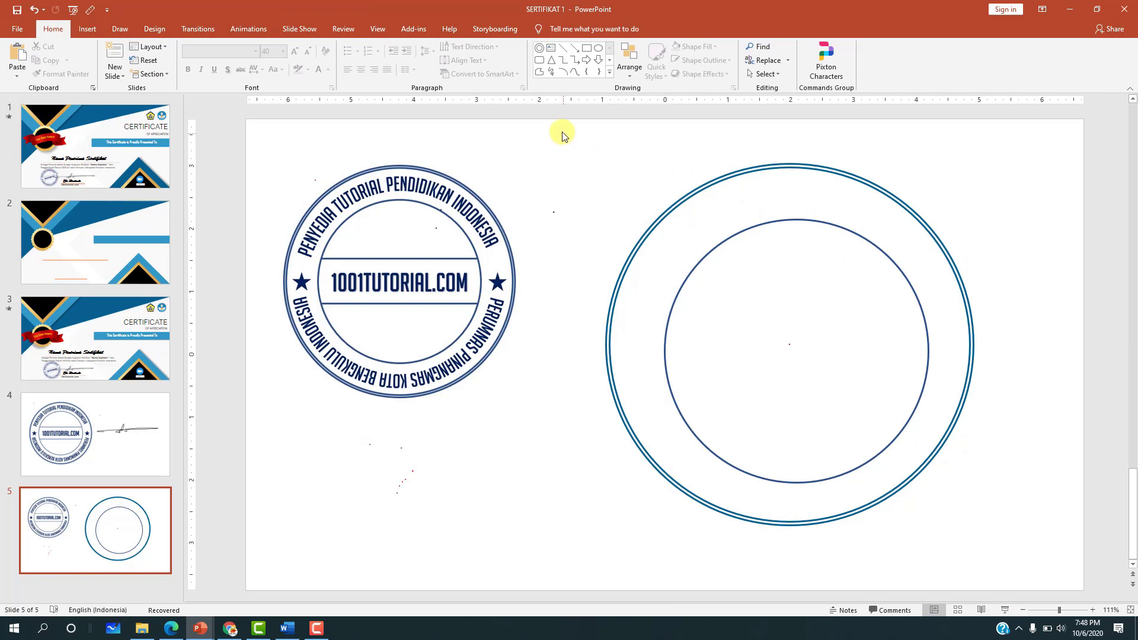
pyautogui.moveTo(562, 135); pyautogui.dragTo(1021, 551)
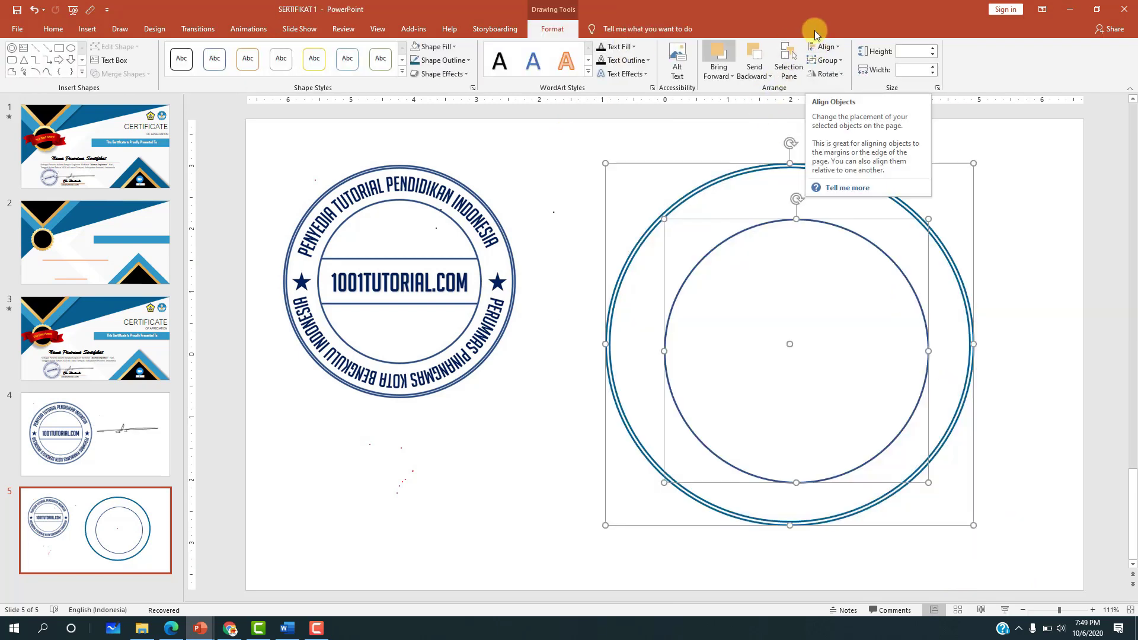
pyautogui.click(824, 46)
pyautogui.click(823, 76)
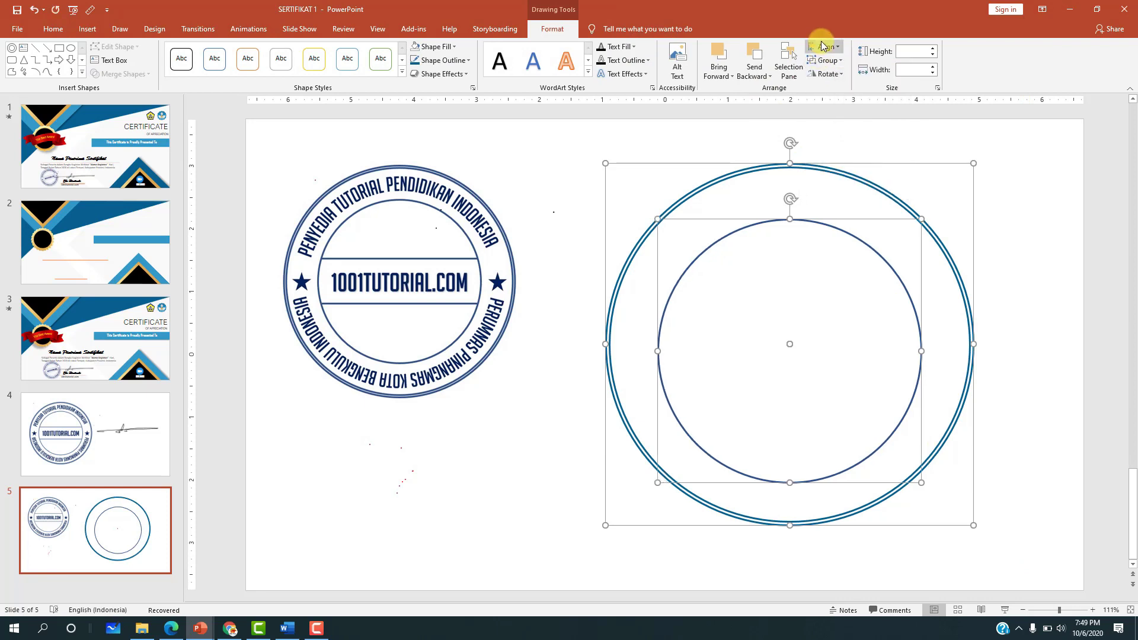
pyautogui.click(824, 47)
pyautogui.click(845, 119)
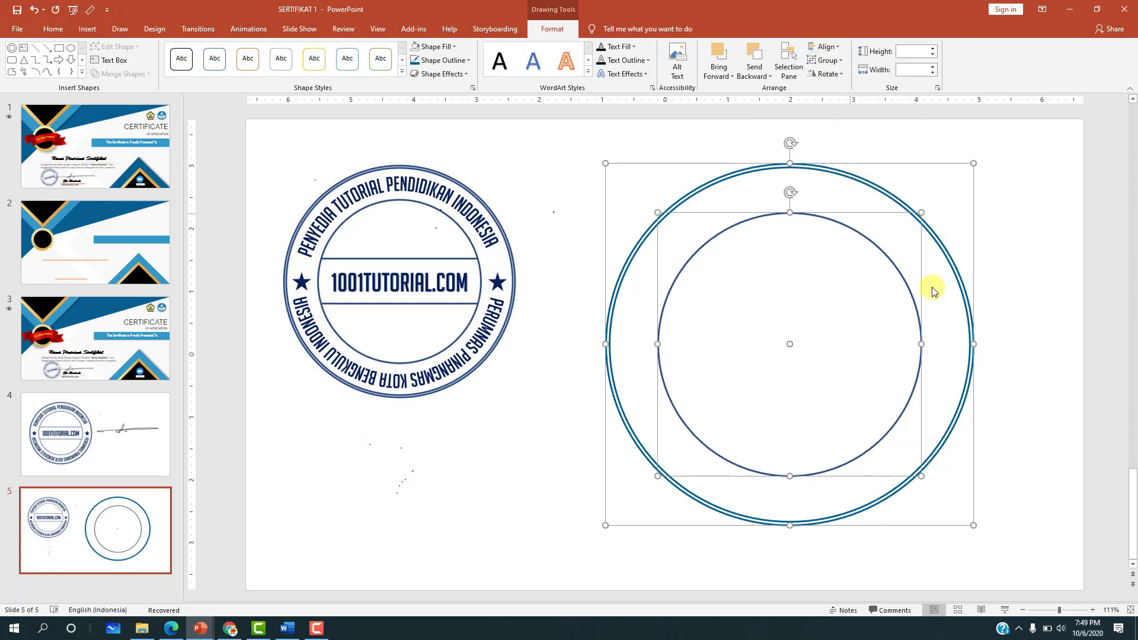
pyautogui.click(1030, 317)
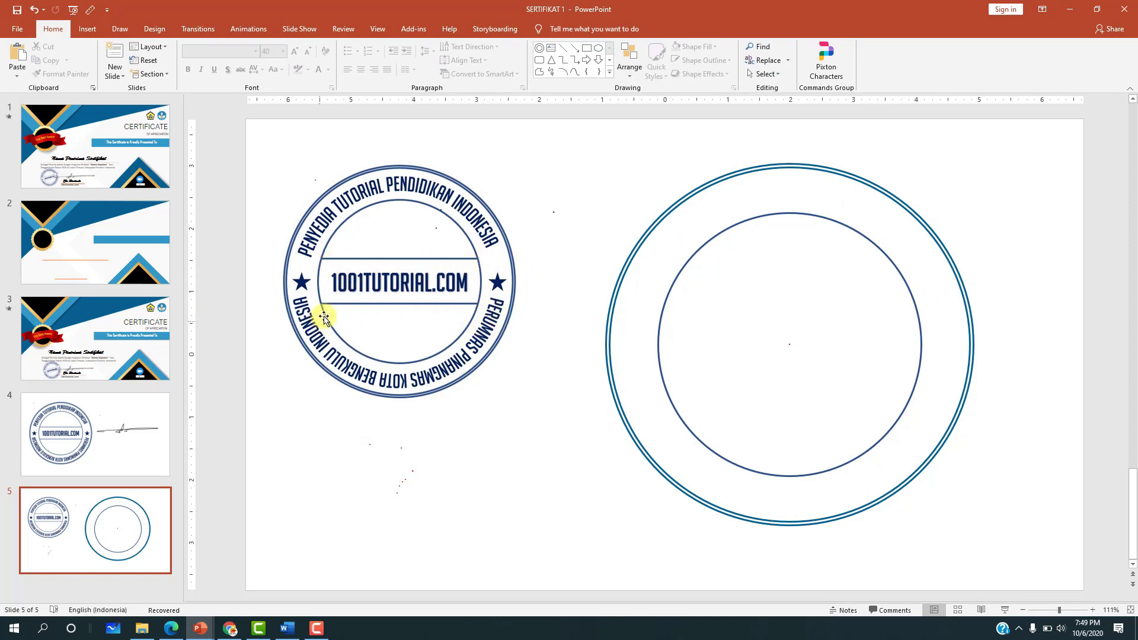
# Draw a horizontal line across the inner circle's upper part, 2¼ pt in the recent dark blue.
pyautogui.click(88, 29)
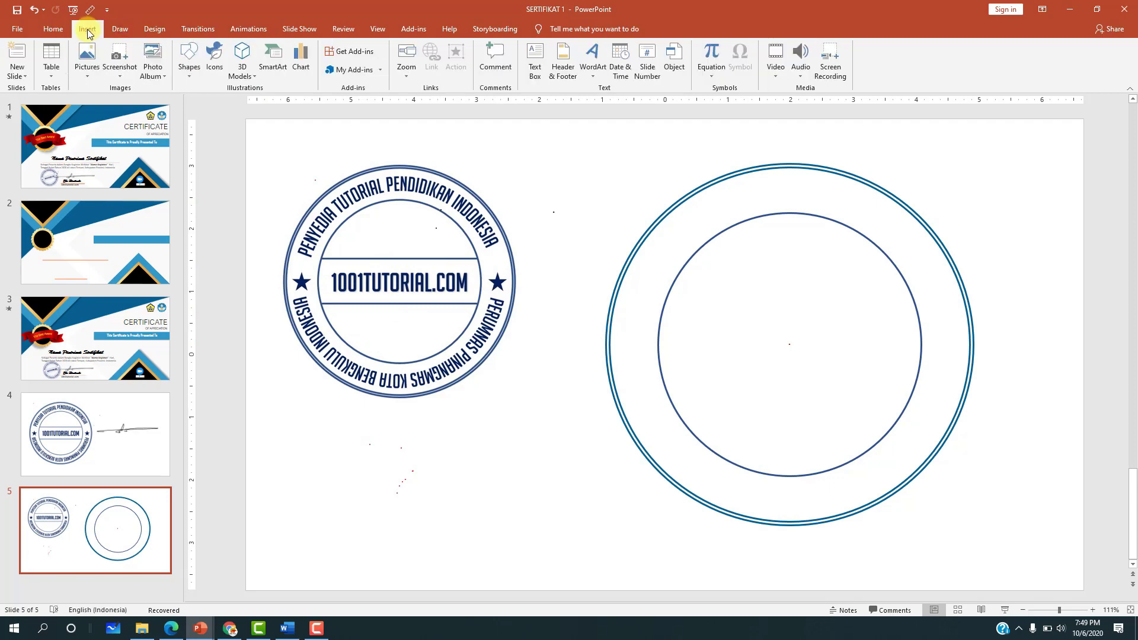
pyautogui.click(189, 70)
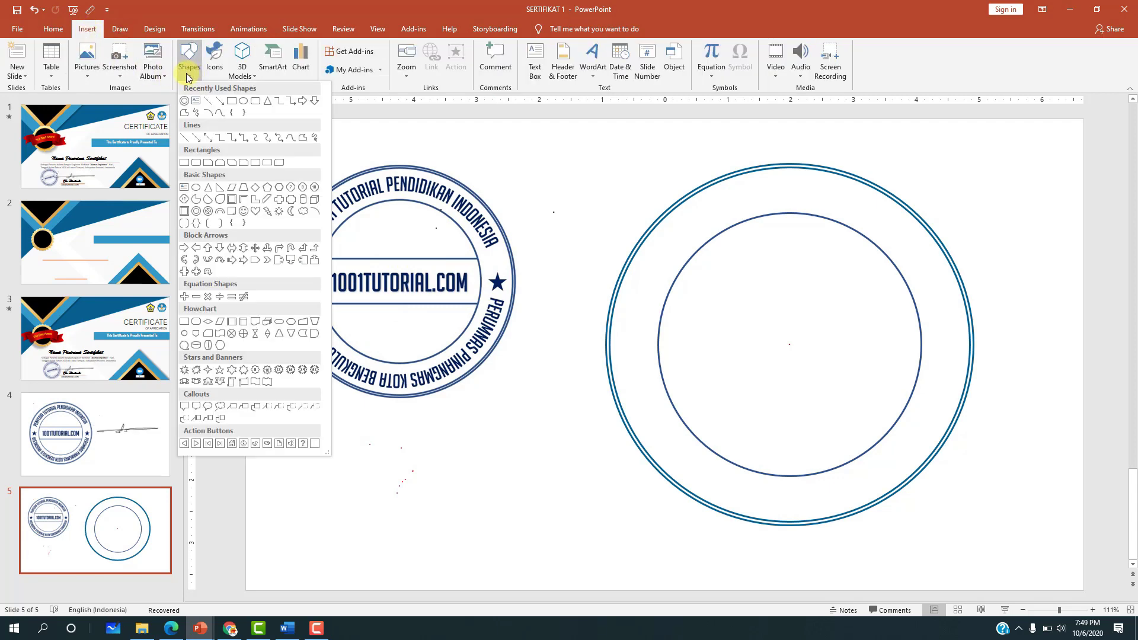
pyautogui.click(210, 102)
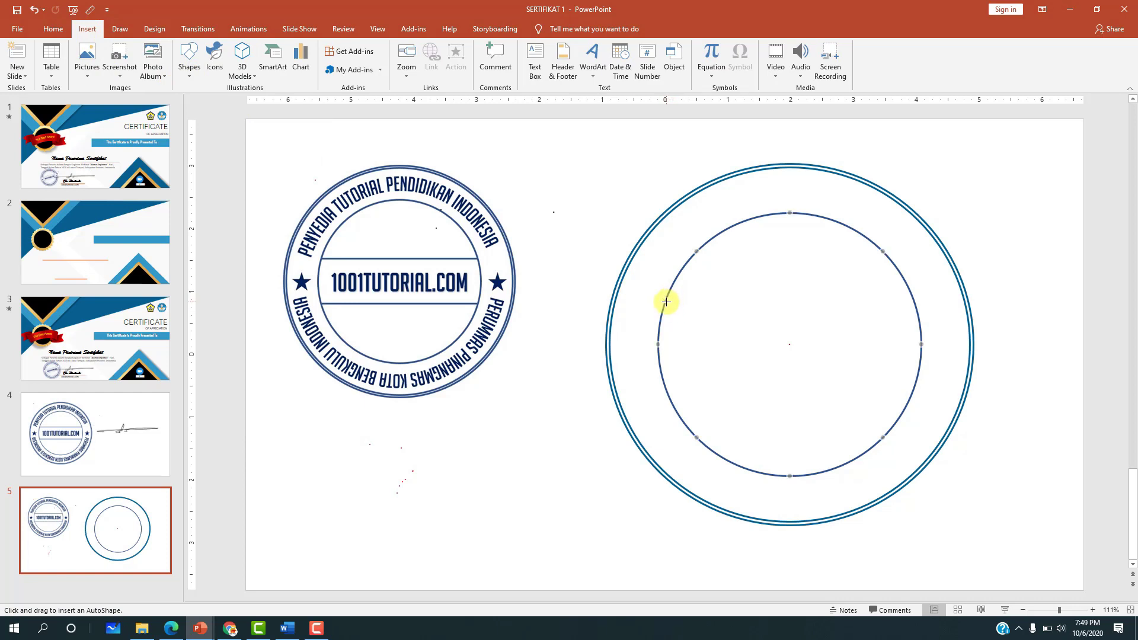
pyautogui.moveTo(667, 302); pyautogui.dragTo(915, 302)
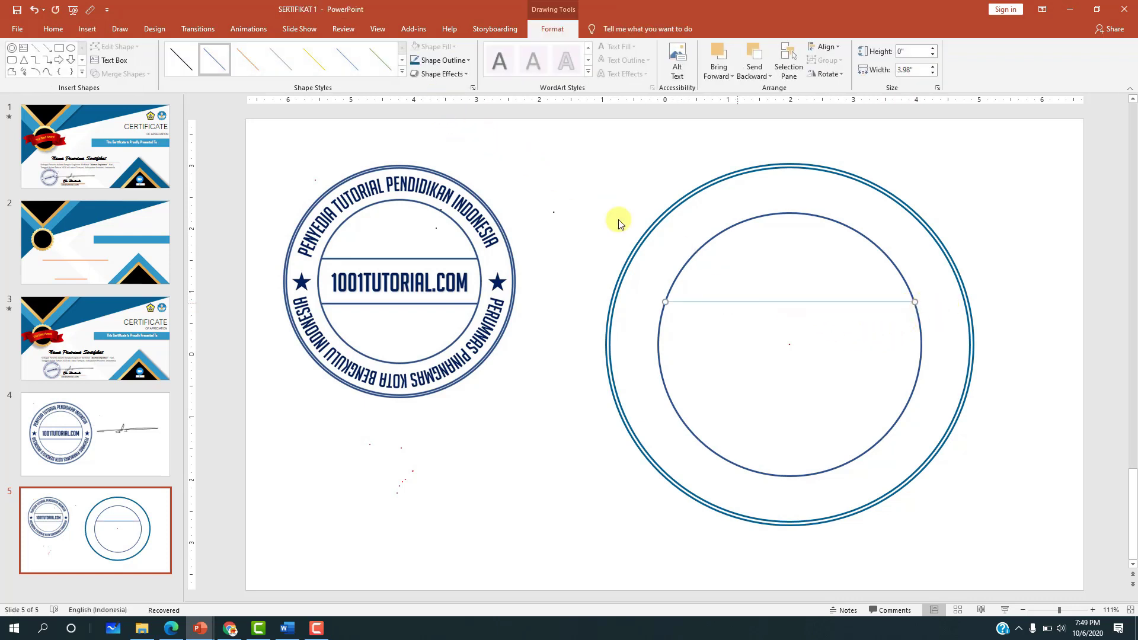
pyautogui.click(444, 62)
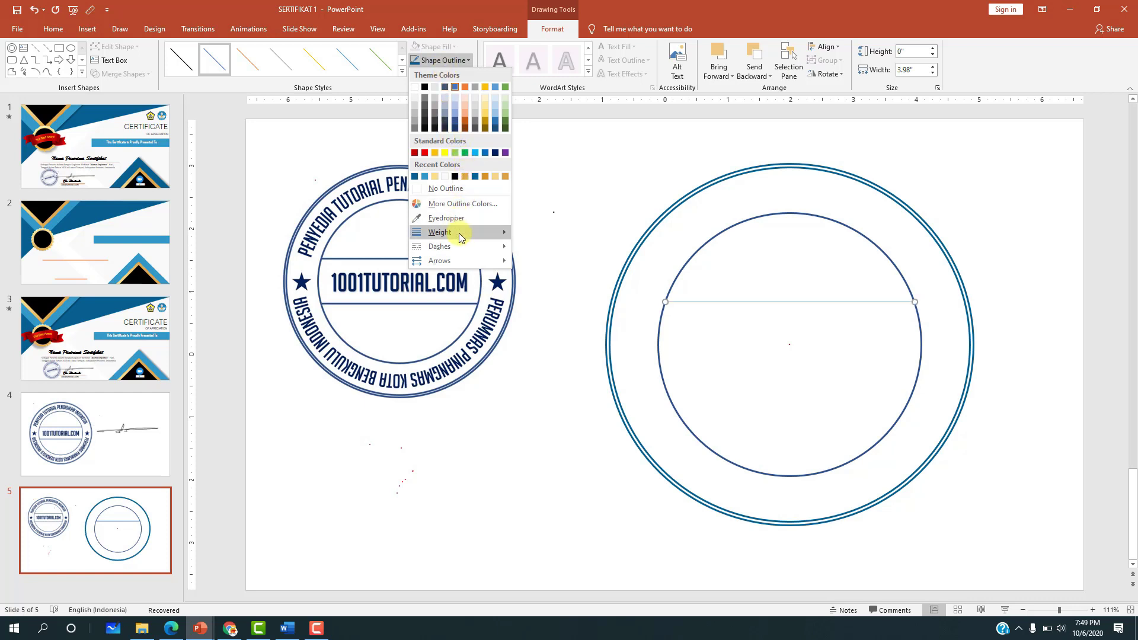
pyautogui.moveTo(457, 233)
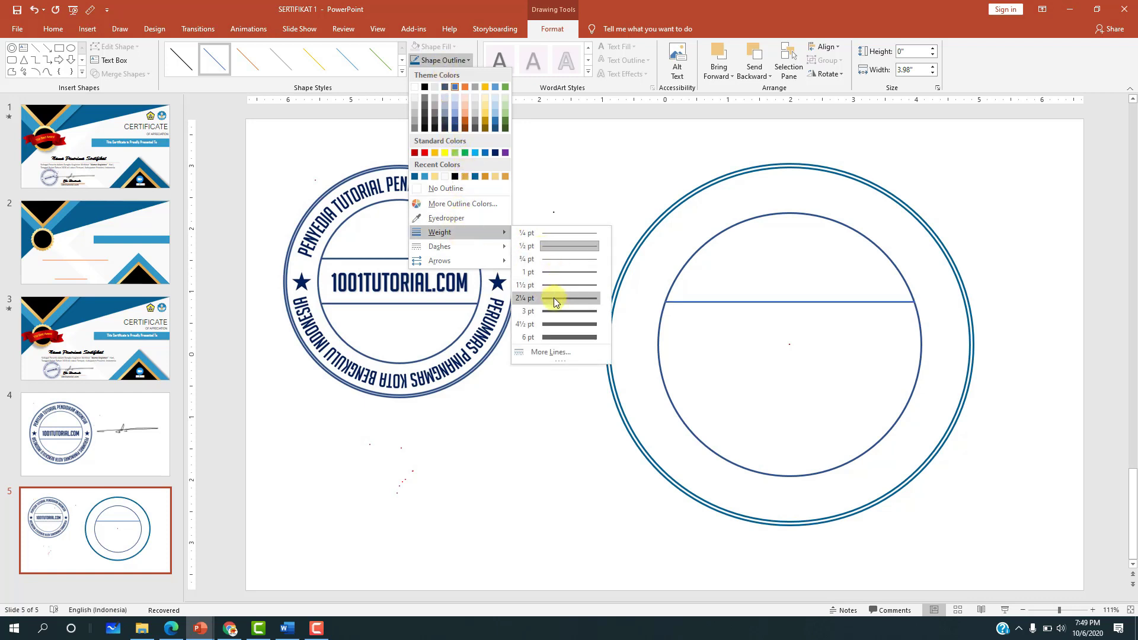
pyautogui.click(554, 297)
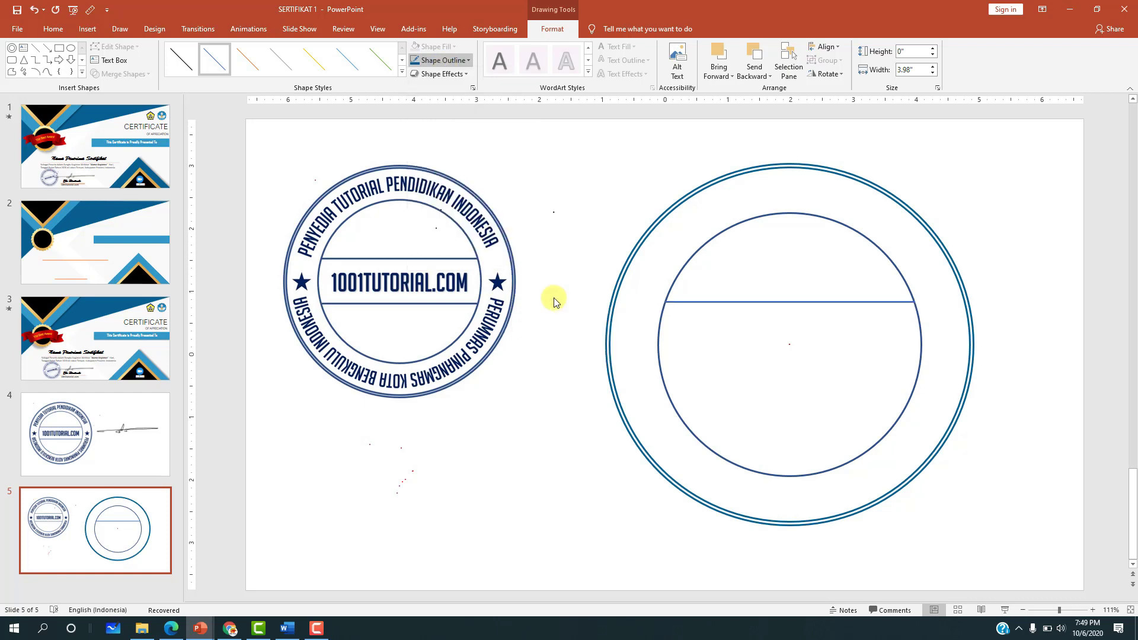
pyautogui.click(453, 60)
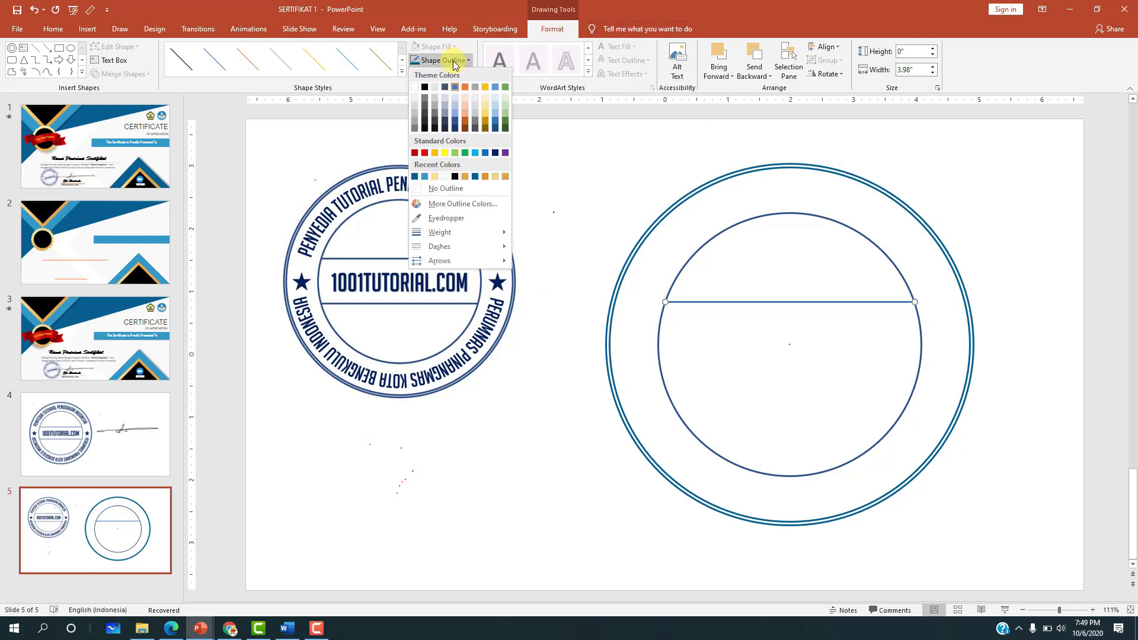
pyautogui.click(415, 177)
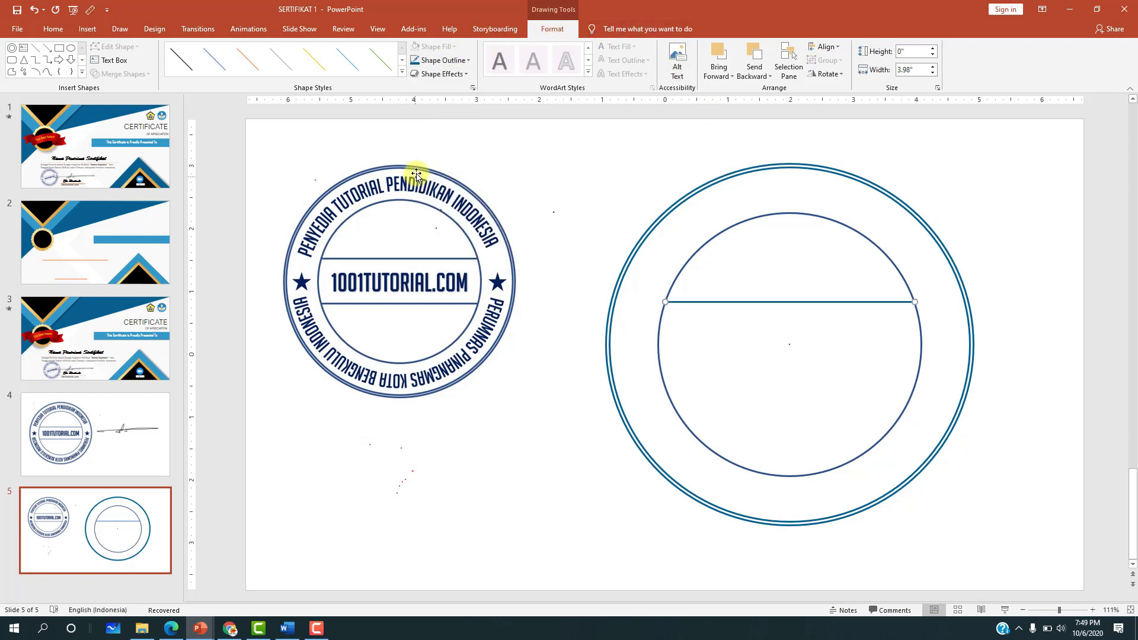
pyautogui.click(1008, 307)
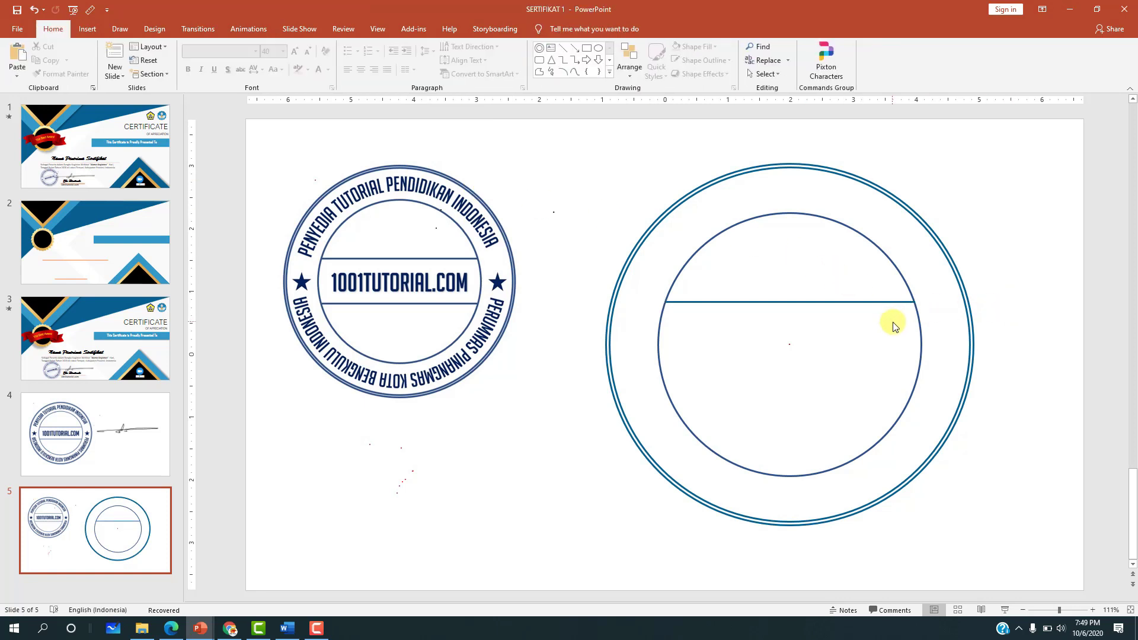
pyautogui.click(795, 302)
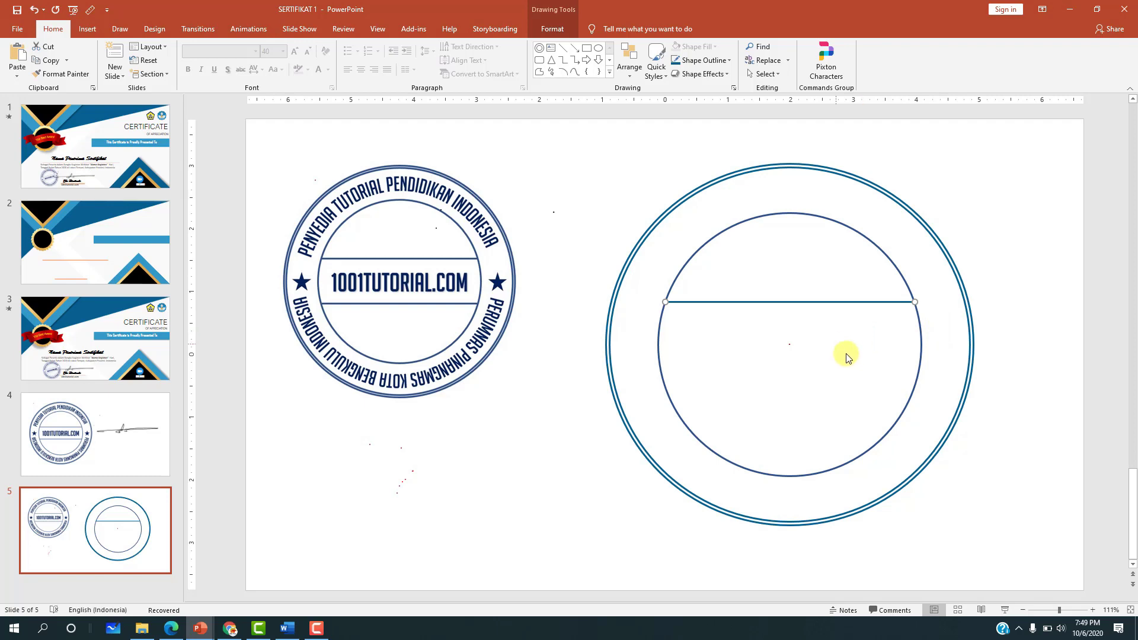
# Duplicate the horizontal line with Ctrl+D and move the copy to the inner circle's lower part.
pyautogui.keyDown('ctrl'); pyautogui.scroll(3, 865, 365); pyautogui.keyUp('ctrl')
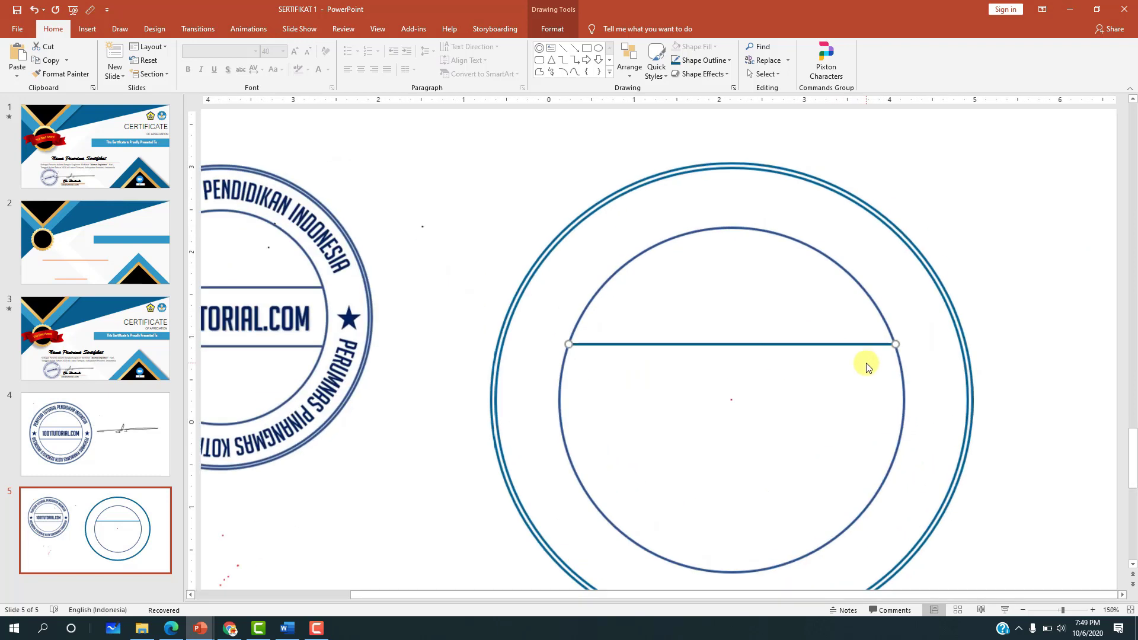
pyautogui.keyDown('ctrl'); pyautogui.scroll(3, 865, 364); pyautogui.keyUp('ctrl')
pyautogui.keyDown('ctrl'); pyautogui.scroll(2, 866, 368); pyautogui.keyUp('ctrl')
pyautogui.keyDown('ctrl'); pyautogui.scroll(5, 866, 365); pyautogui.keyUp('ctrl')
pyautogui.keyDown('ctrl'); pyautogui.scroll(5, 865, 364); pyautogui.keyUp('ctrl')
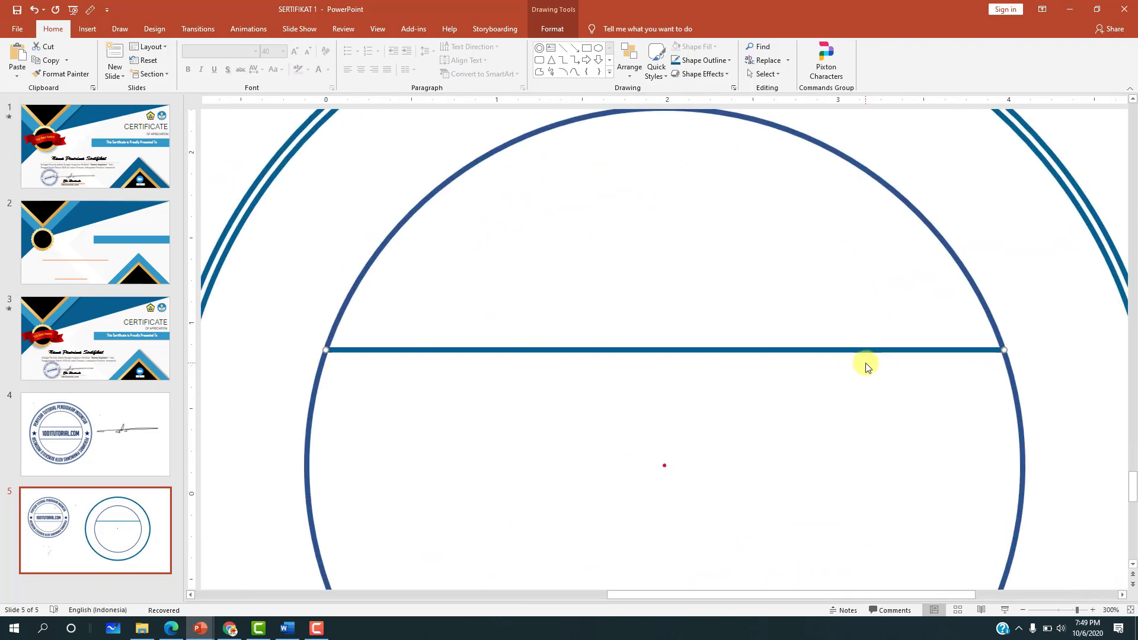
pyautogui.click(529, 386)
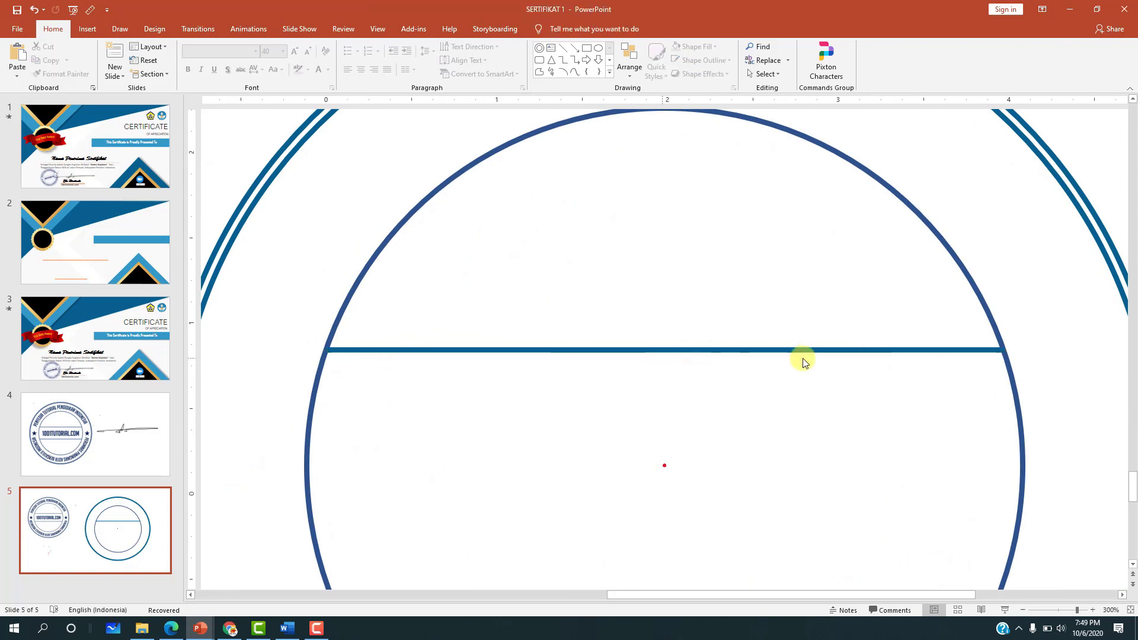
pyautogui.click(710, 349)
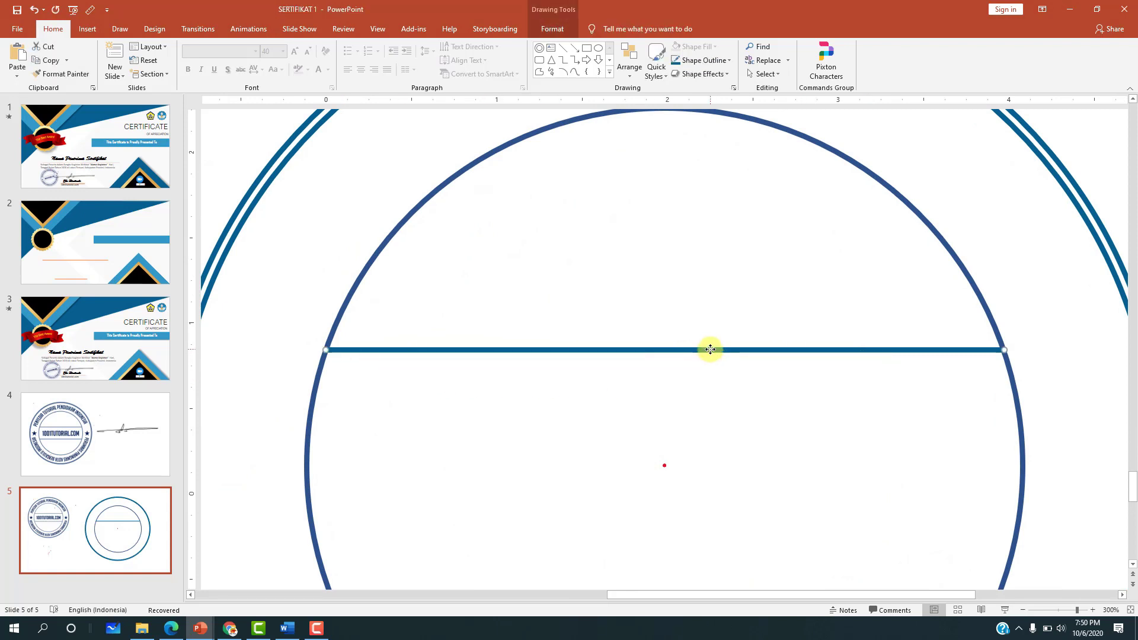
pyautogui.keyDown('ctrl'); pyautogui.scroll(-10, 710, 350); pyautogui.keyUp('ctrl')
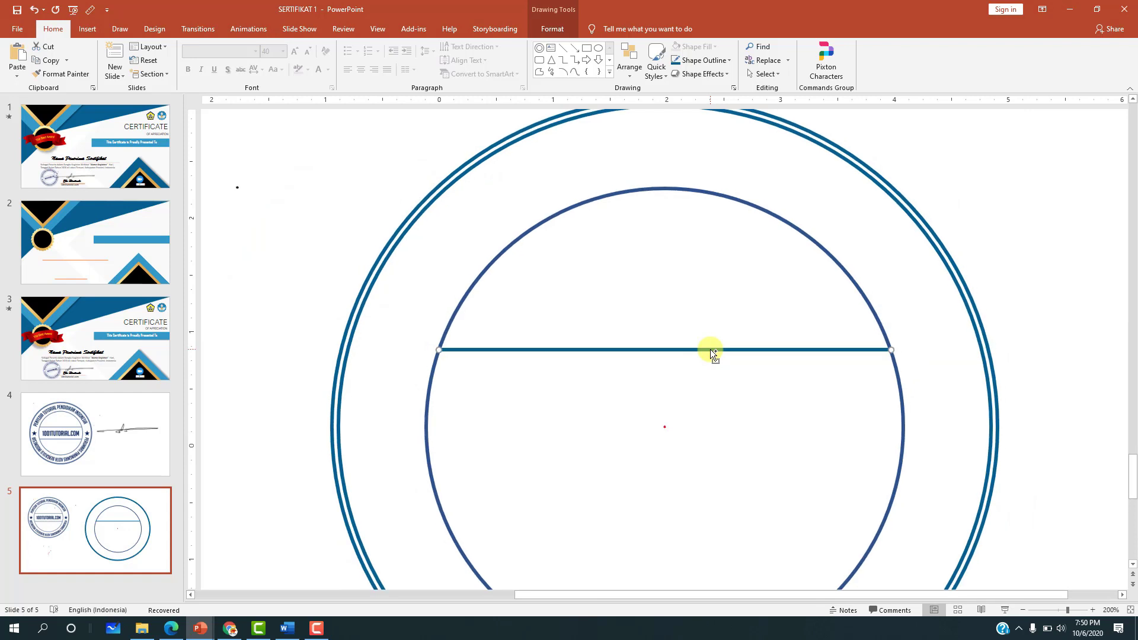
pyautogui.keyDown('ctrl'); pyautogui.scroll(-8, 710, 350); pyautogui.keyUp('ctrl')
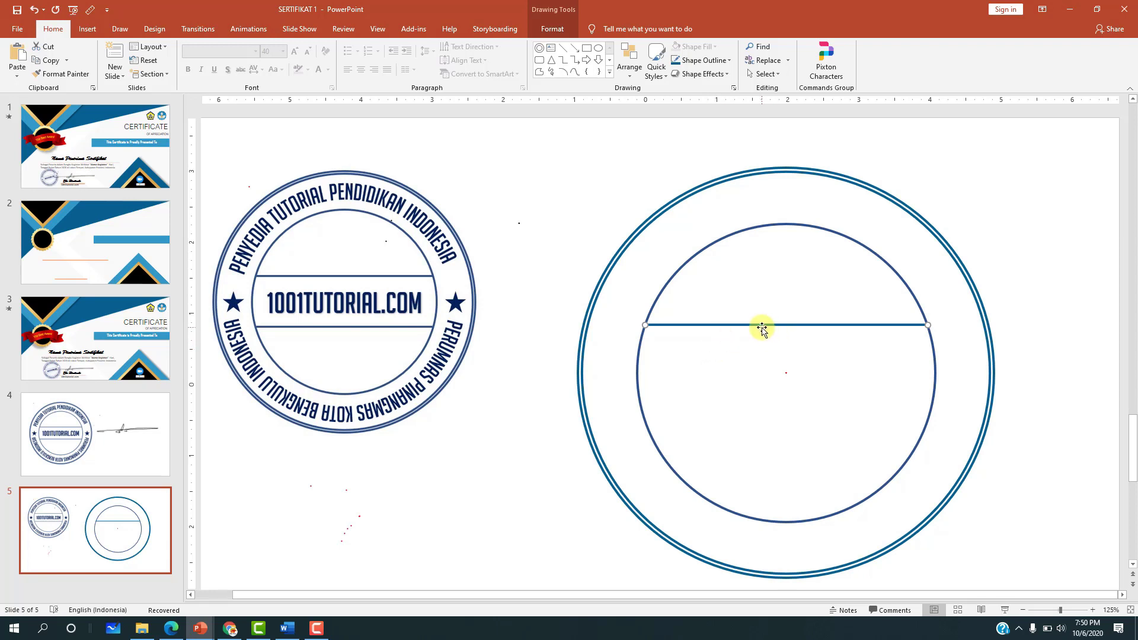
pyautogui.hotkey('ctrl', 'd')
pyautogui.moveTo(760, 337); pyautogui.dragTo(746, 417)
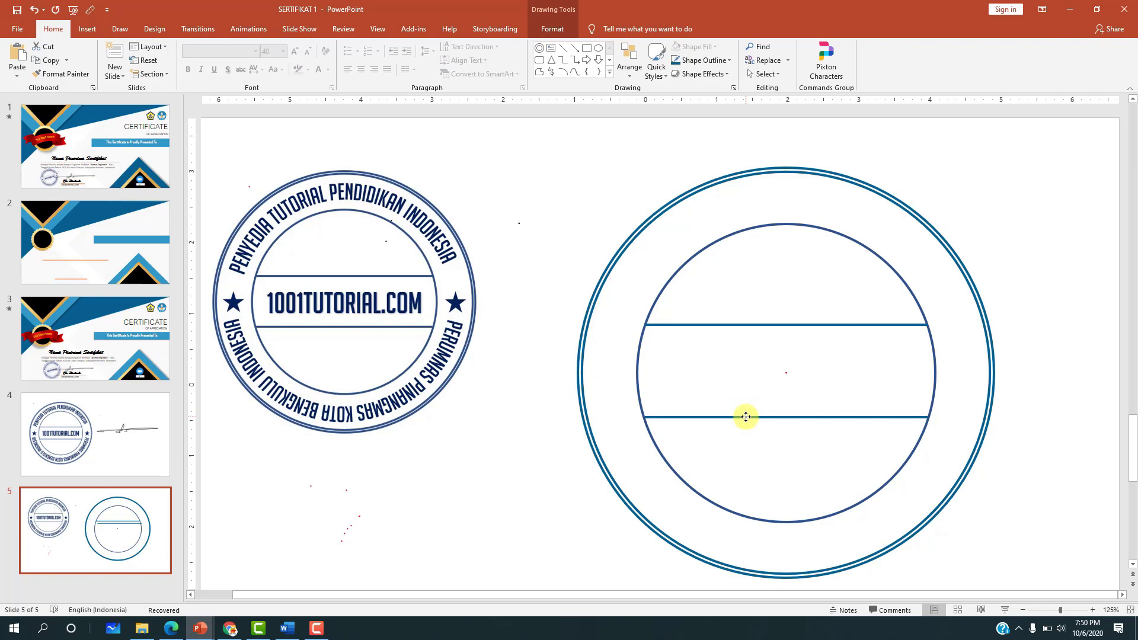
pyautogui.click(1011, 248)
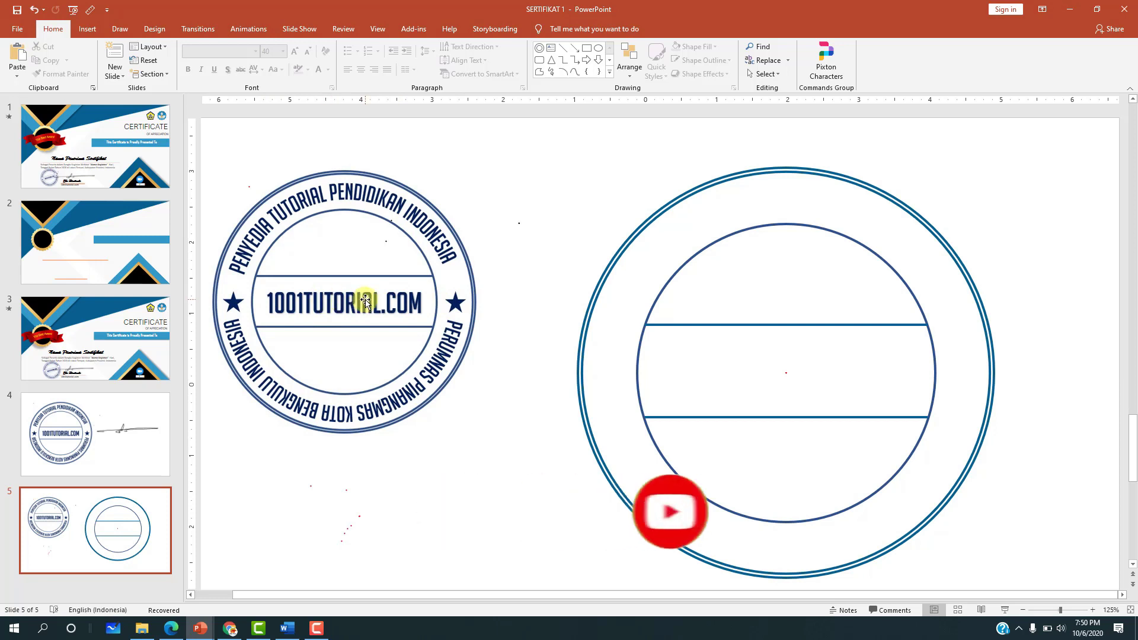
# Add a text box above the circles reading '1001tutuorial.com' and select all its text.
pyautogui.click(83, 30)
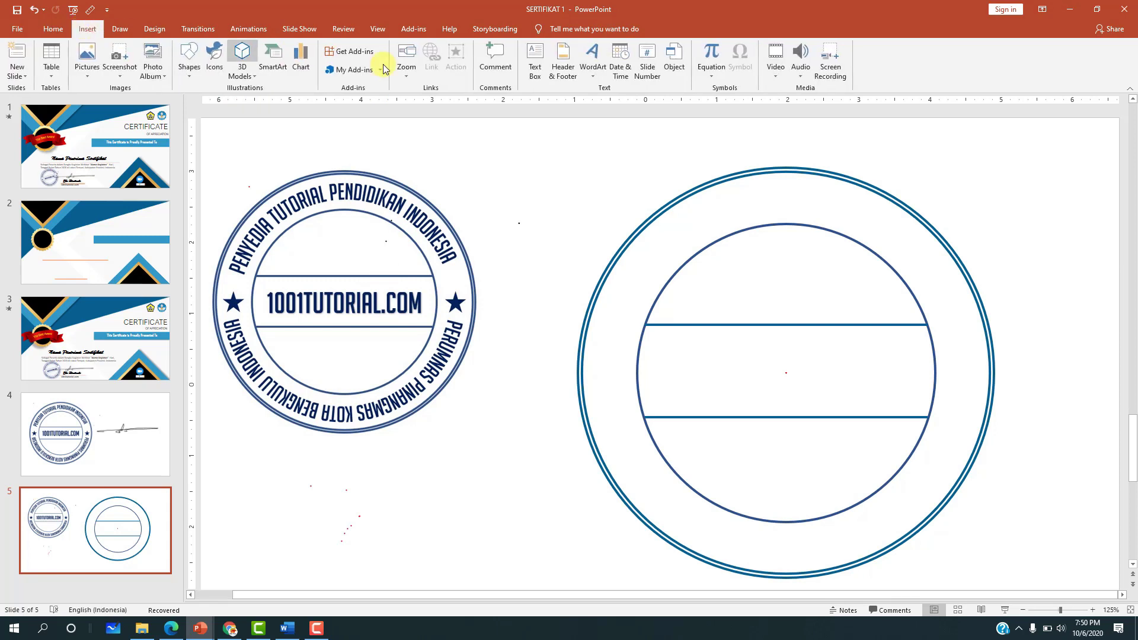
pyautogui.click(534, 62)
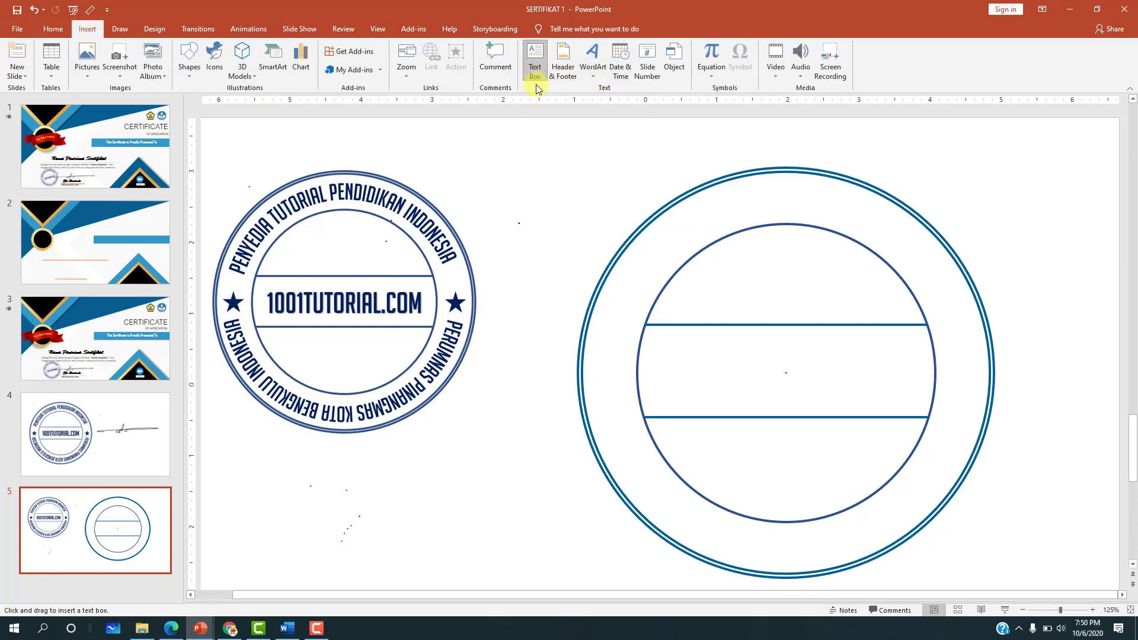
pyautogui.click(538, 157)
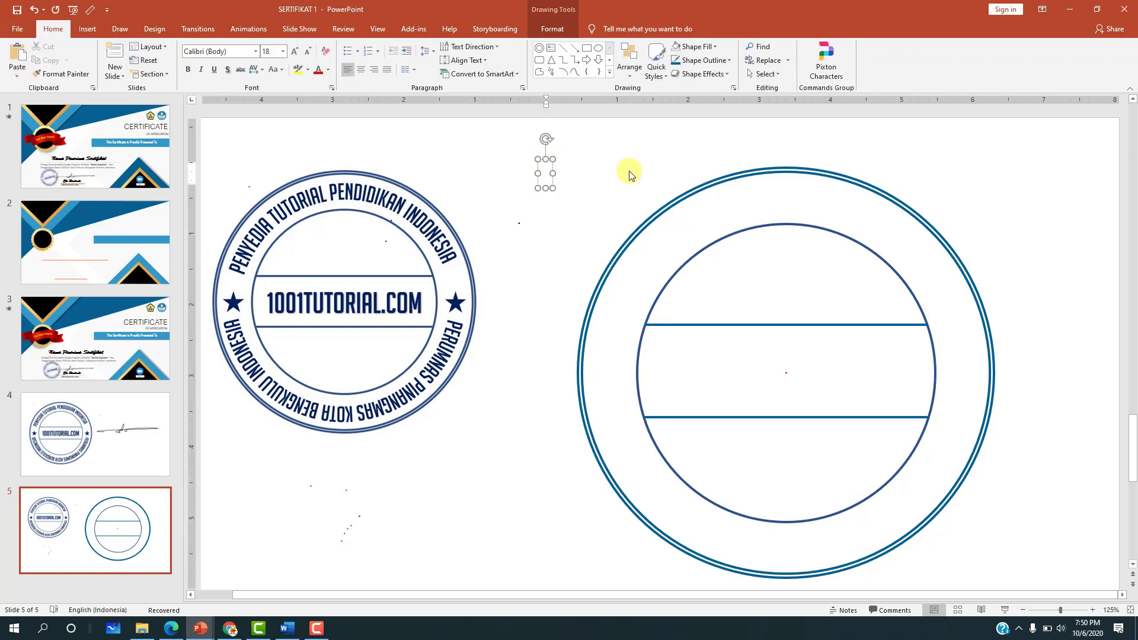
pyautogui.write('1001')
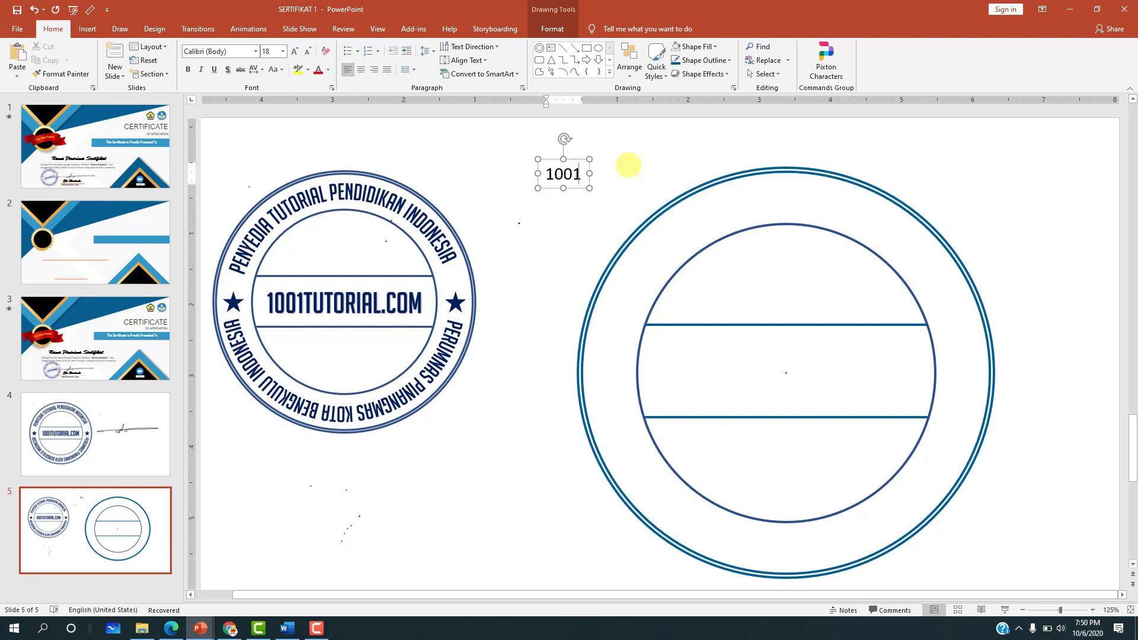
pyautogui.write('tutor')
pyautogui.press('BackSpace')
pyautogui.press('BackSpace')
pyautogui.press('BackSpace')
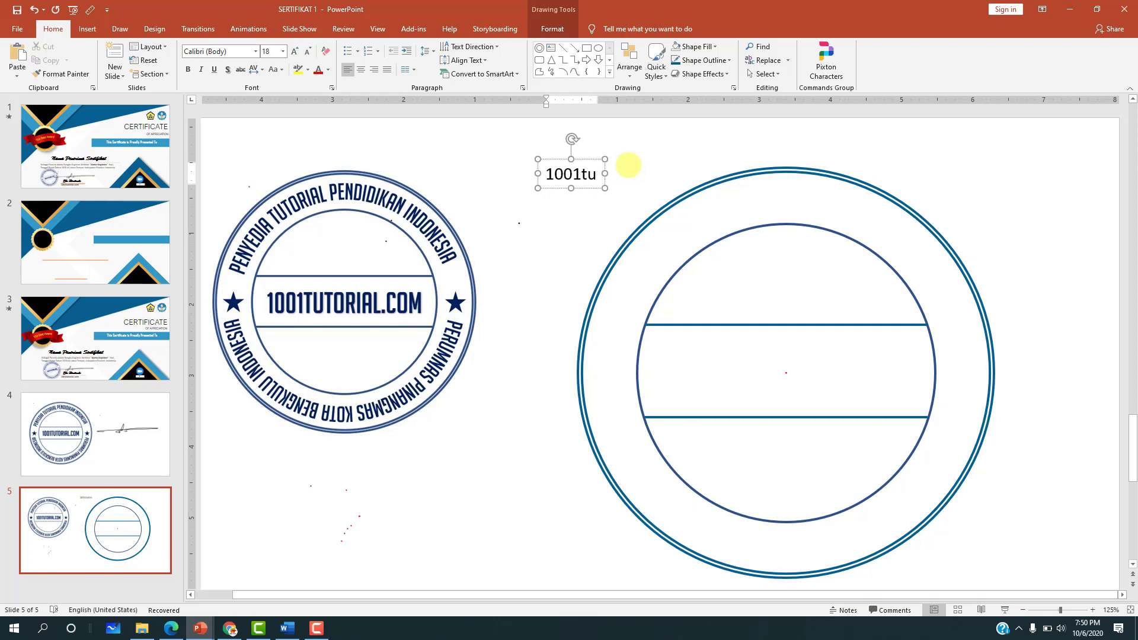
pyautogui.write('tuorial')
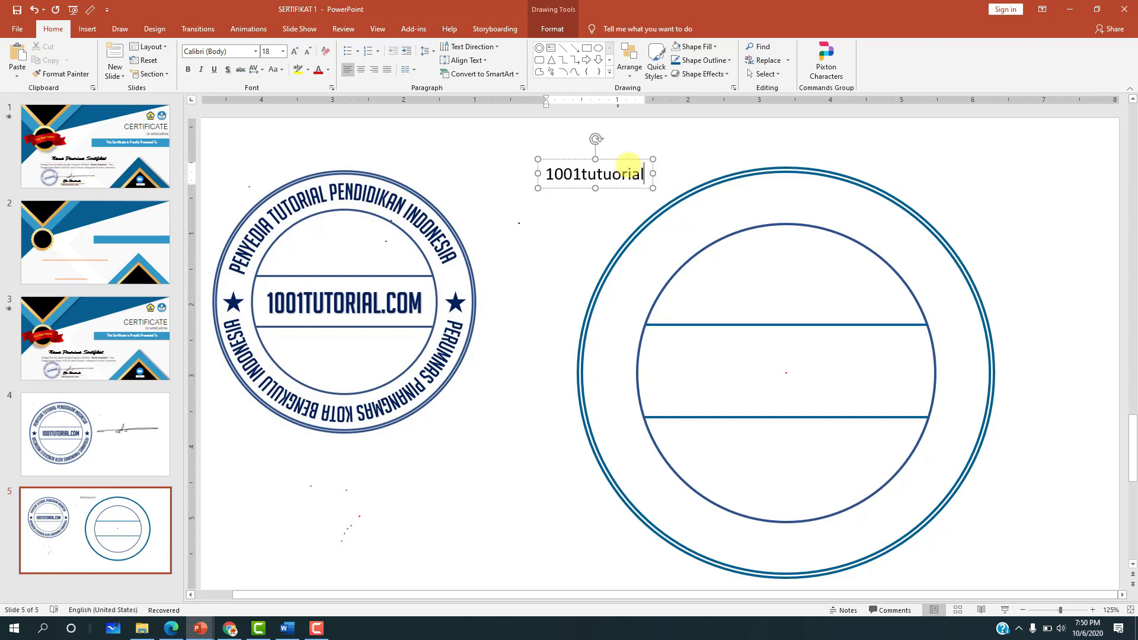
pyautogui.write('.com')
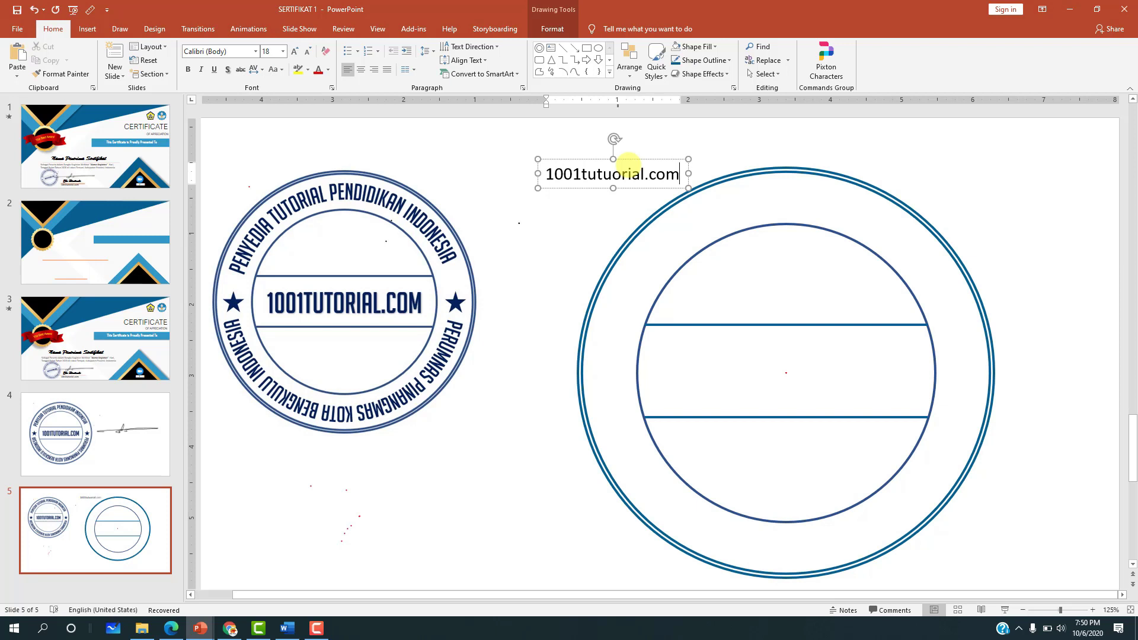
pyautogui.hotkey('ctrl', 'a')
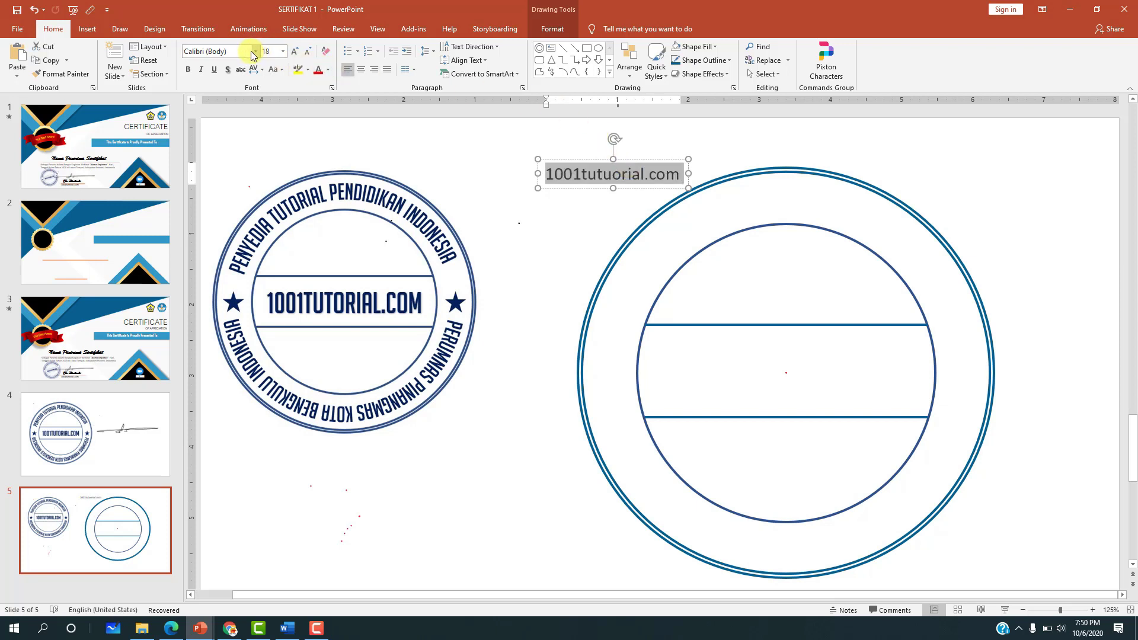
# Apply the BigNoodleTitling font to the 1001TUTUORIAL.COM text and step its size up toward 28 pt.
pyautogui.click(257, 52)
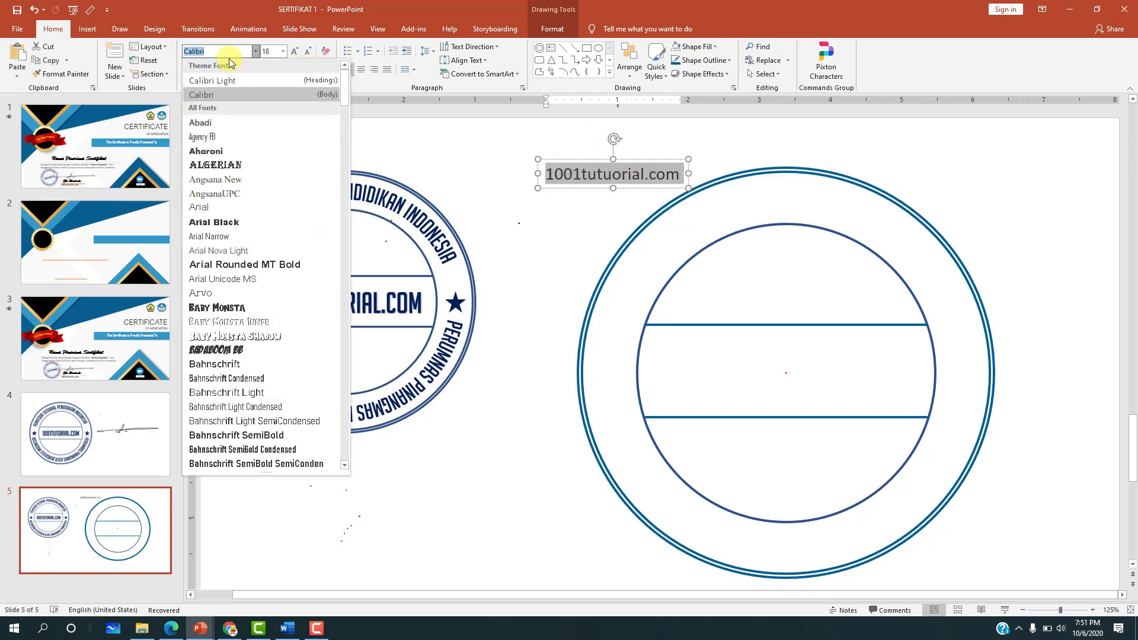
pyautogui.write('BigNoodleTitling')
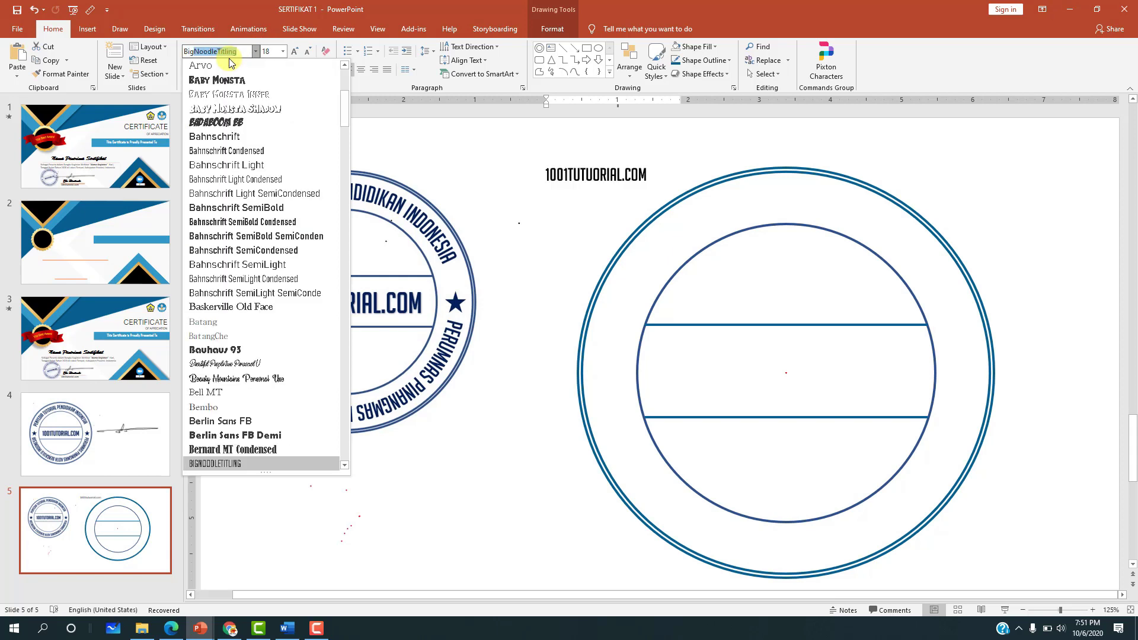
pyautogui.press('Return')
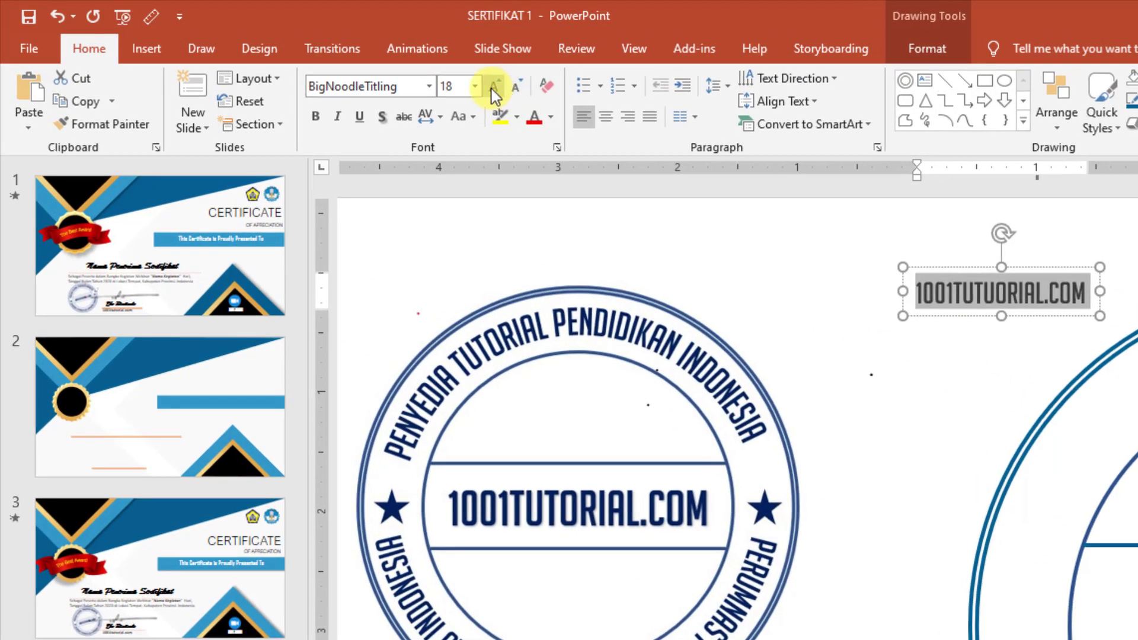
pyautogui.click(493, 89)
pyautogui.click(492, 89)
# Enlarge the 1001TUTUORIAL.COM text to 44 pt and centre it in the circle's middle band.
pyautogui.click(492, 89)
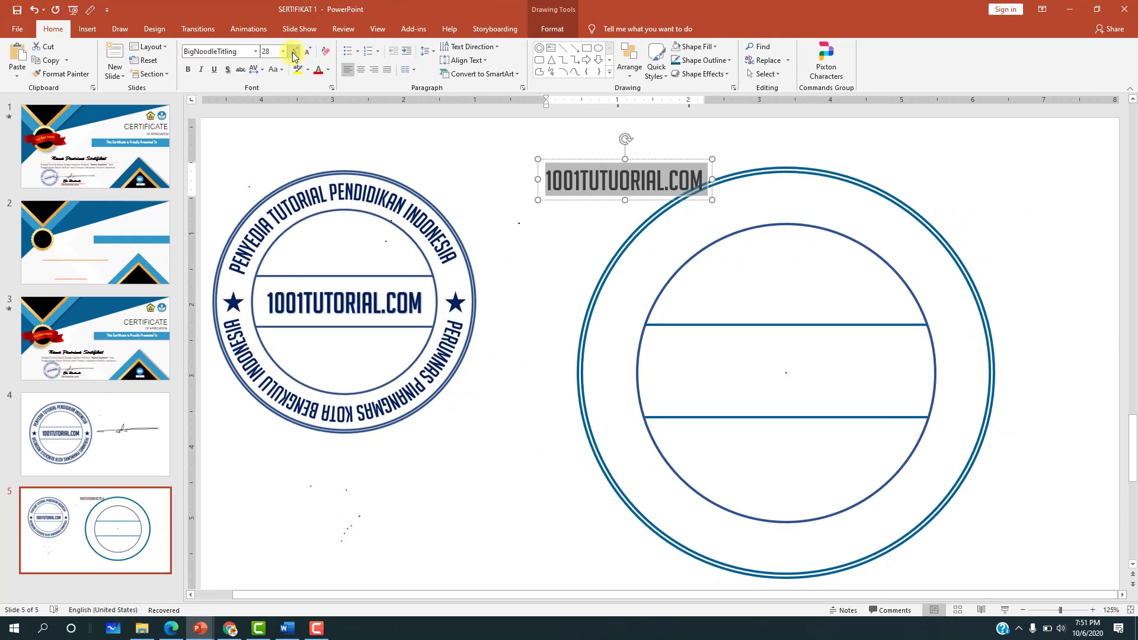
pyautogui.click(295, 55)
pyautogui.click(295, 55)
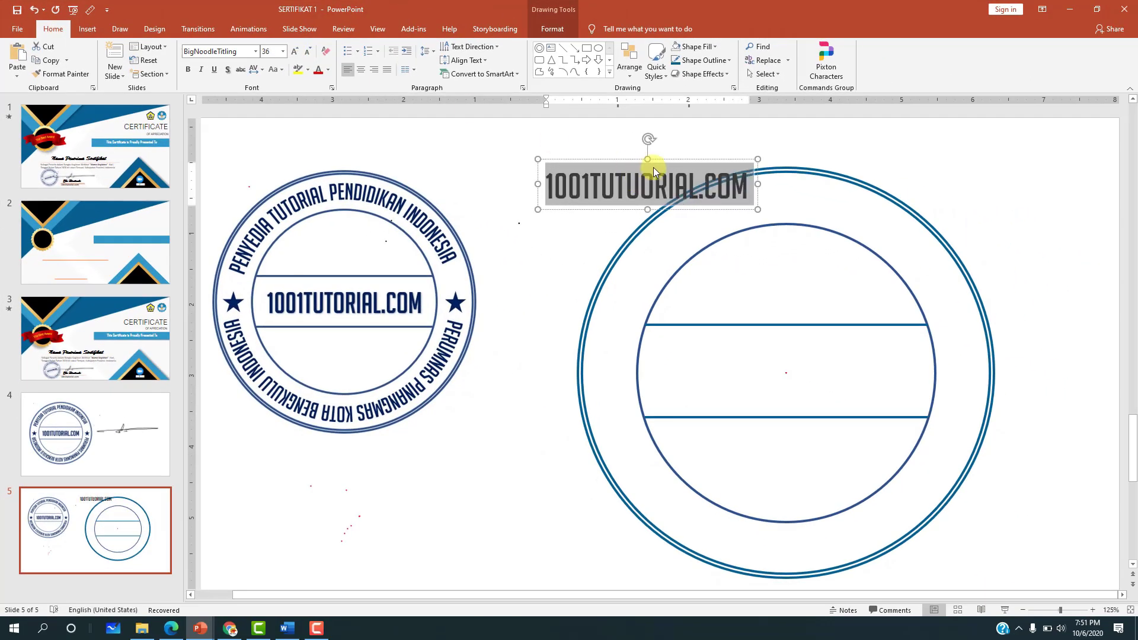
pyautogui.moveTo(660, 160)
pyautogui.mouseDown()
pyautogui.moveTo(781, 350)
pyautogui.moveTo(799, 344)
pyautogui.mouseUp()
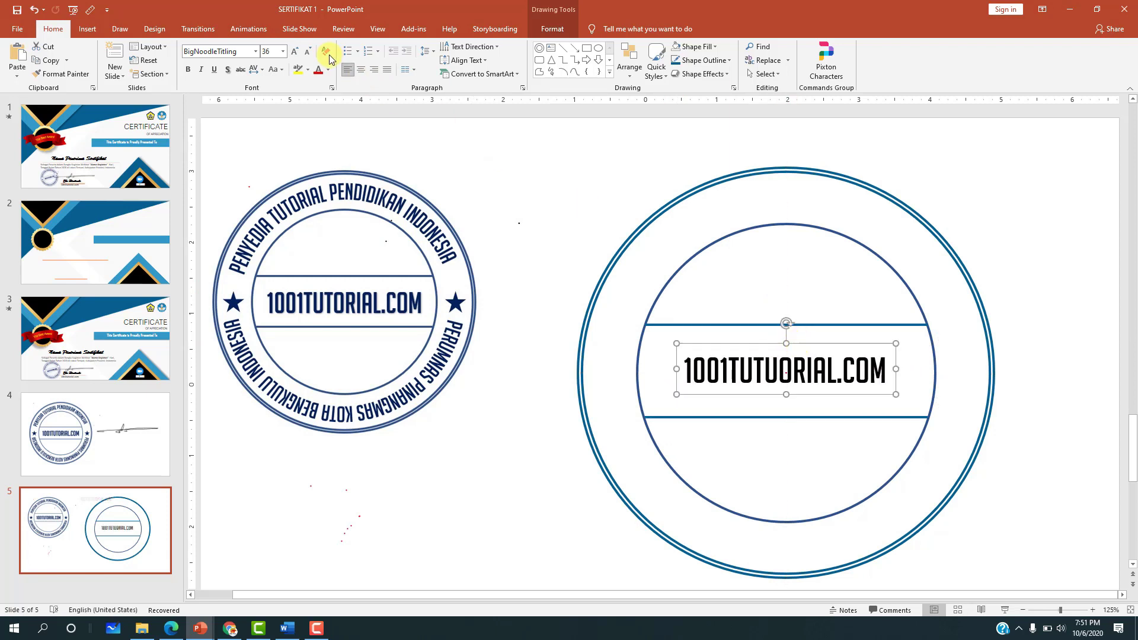
pyautogui.click(294, 55)
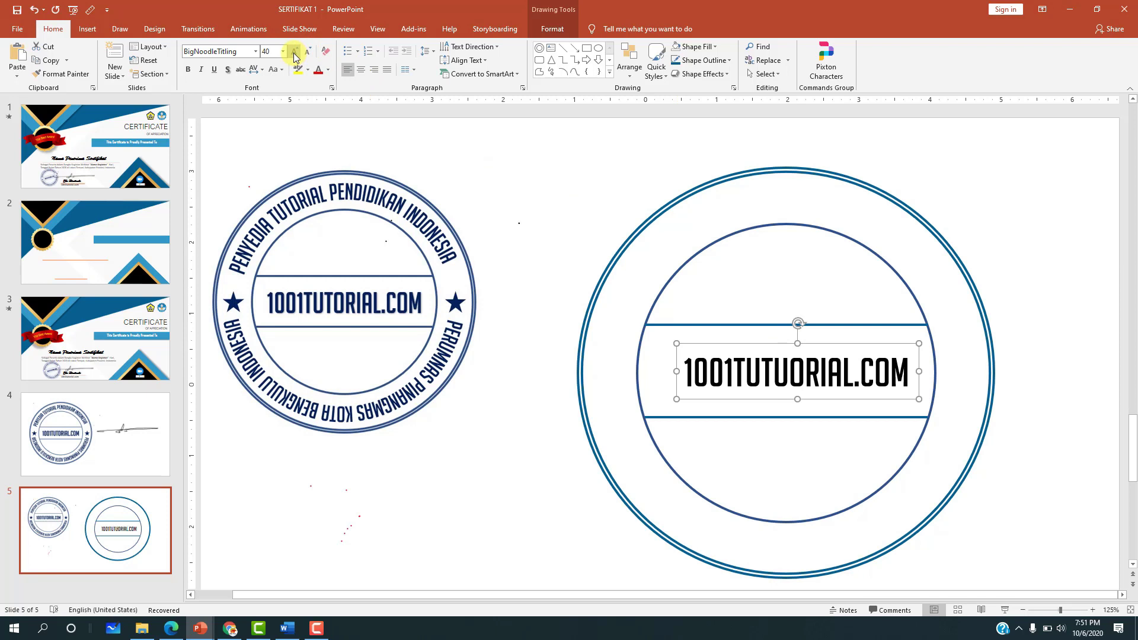
pyautogui.click(294, 55)
pyautogui.moveTo(744, 345); pyautogui.dragTo(726, 342)
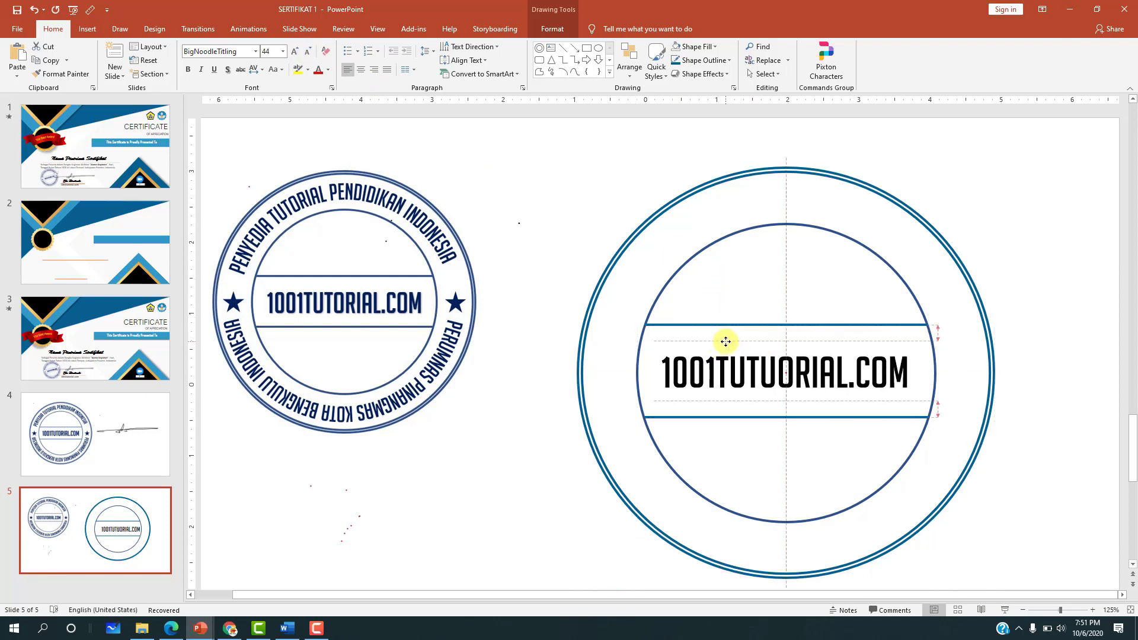
# Colour all the 1001TUTUORIAL.COM text dark blue using Font Color.
pyautogui.click(739, 372)
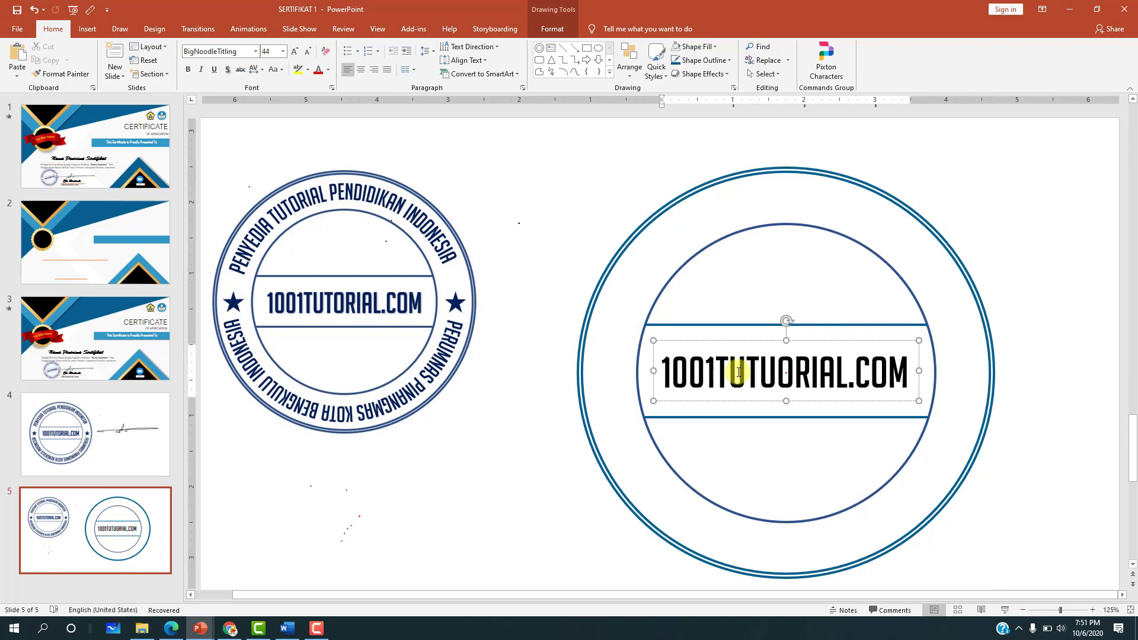
pyautogui.tripleClick(738, 372)
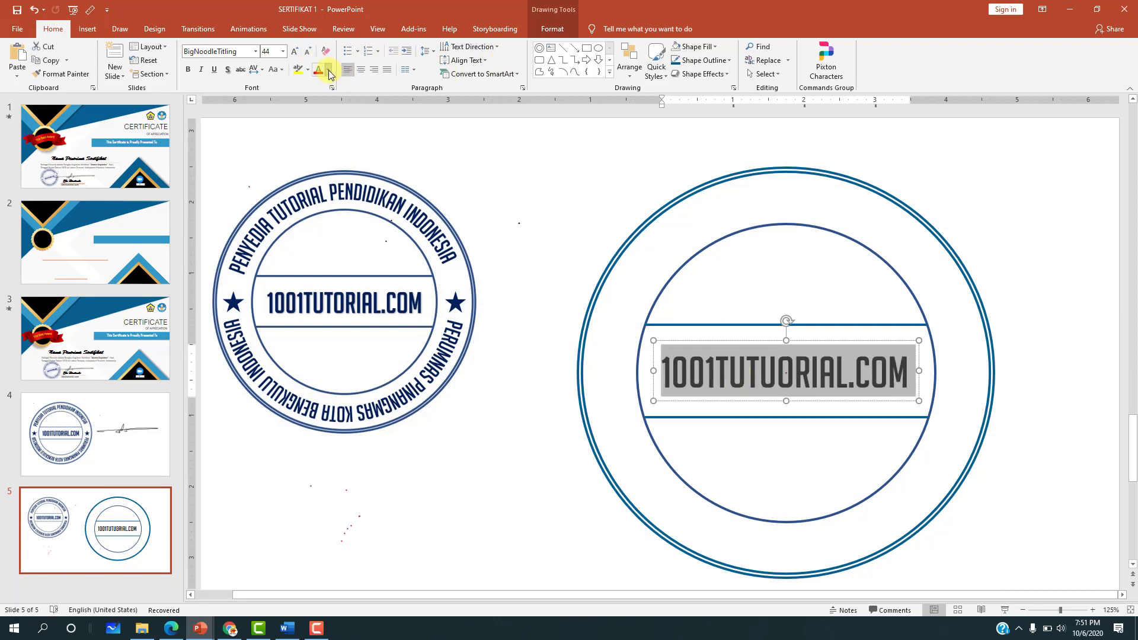
pyautogui.click(329, 70)
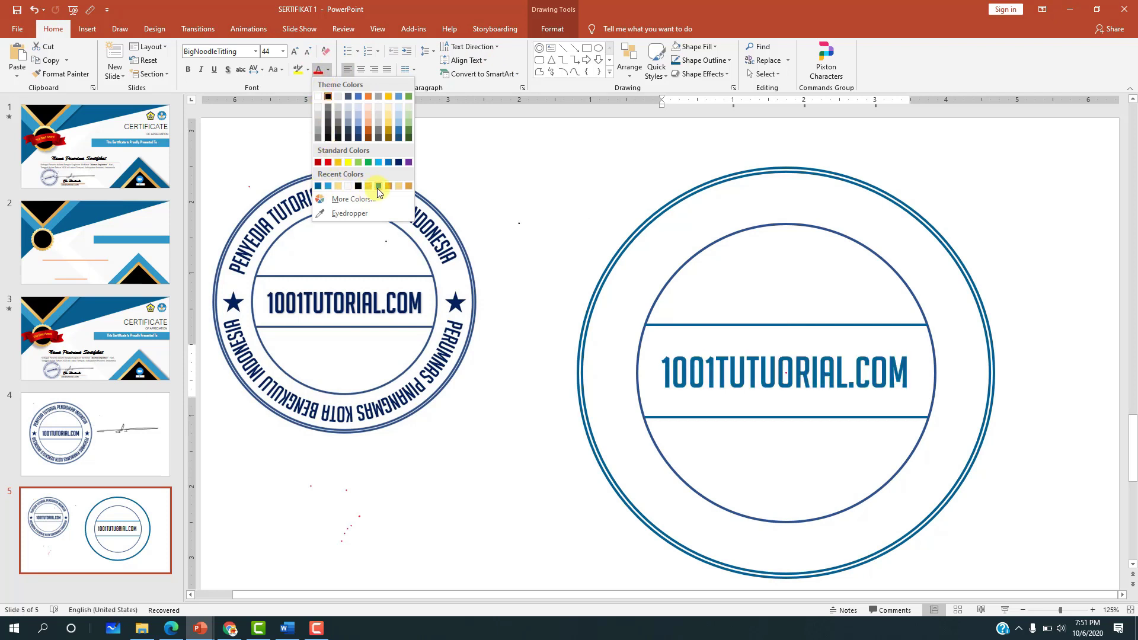
pyautogui.click(378, 188)
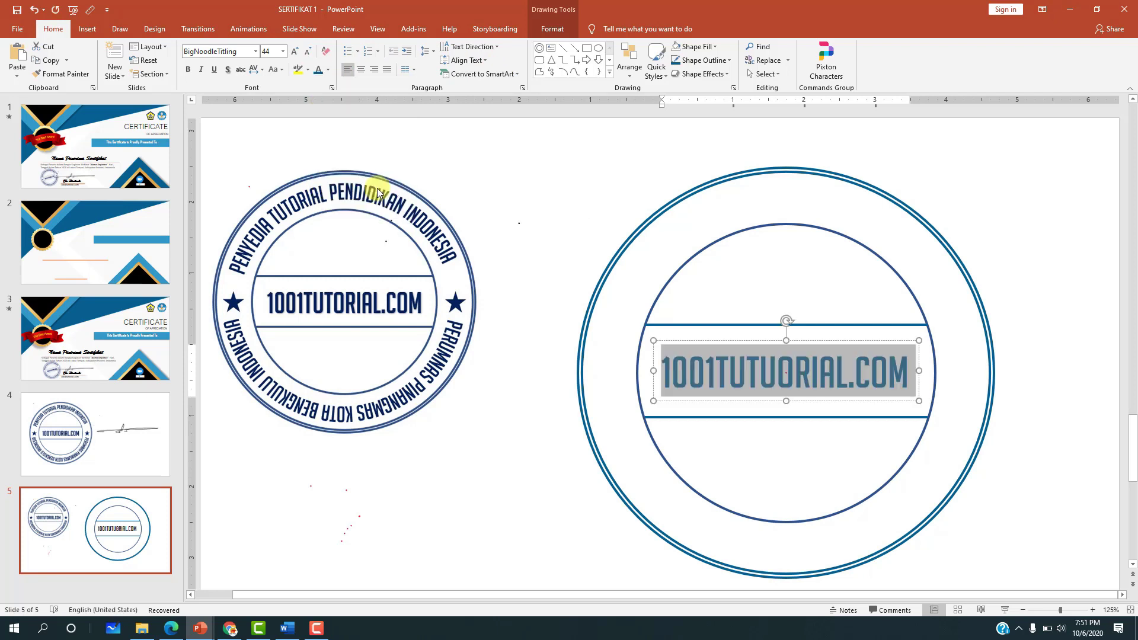
pyautogui.click(996, 209)
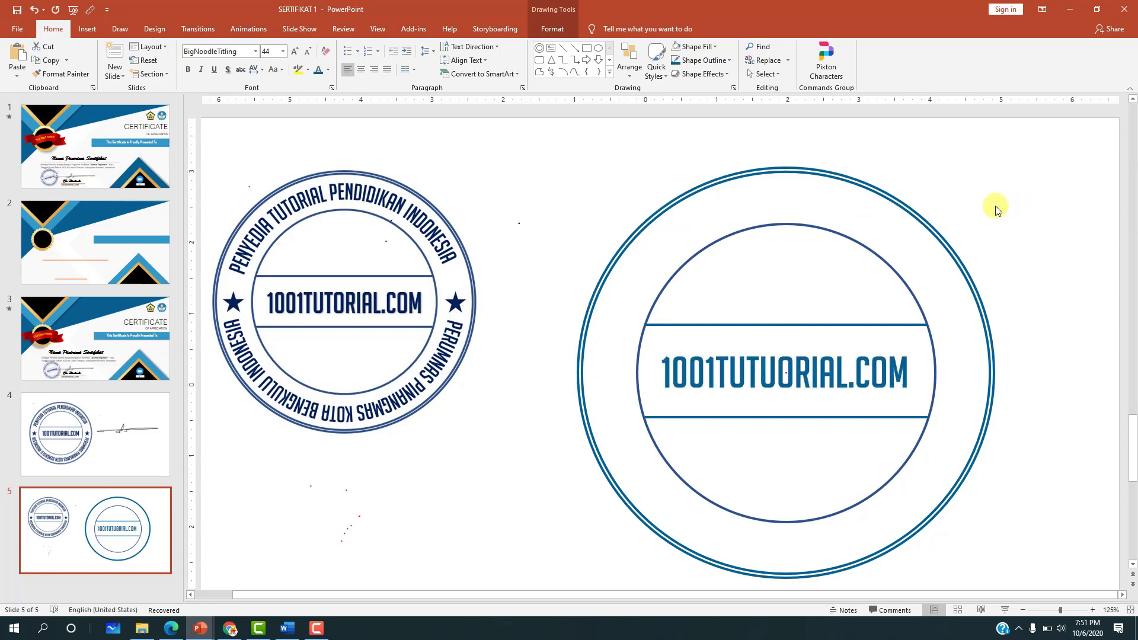
pyautogui.click(770, 360)
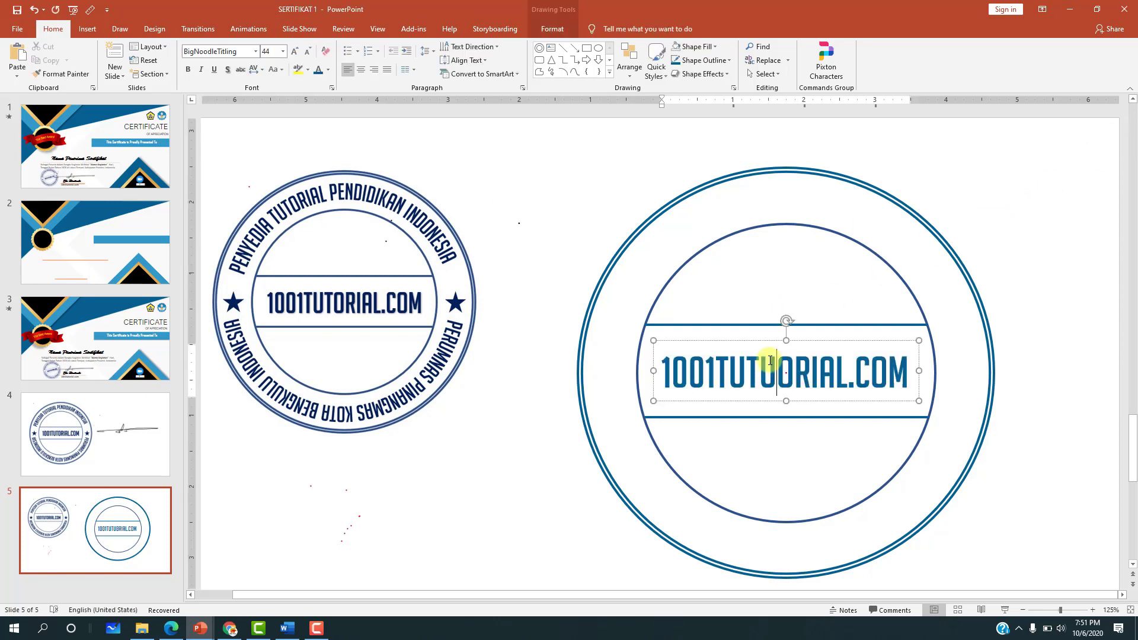
pyautogui.click(572, 165)
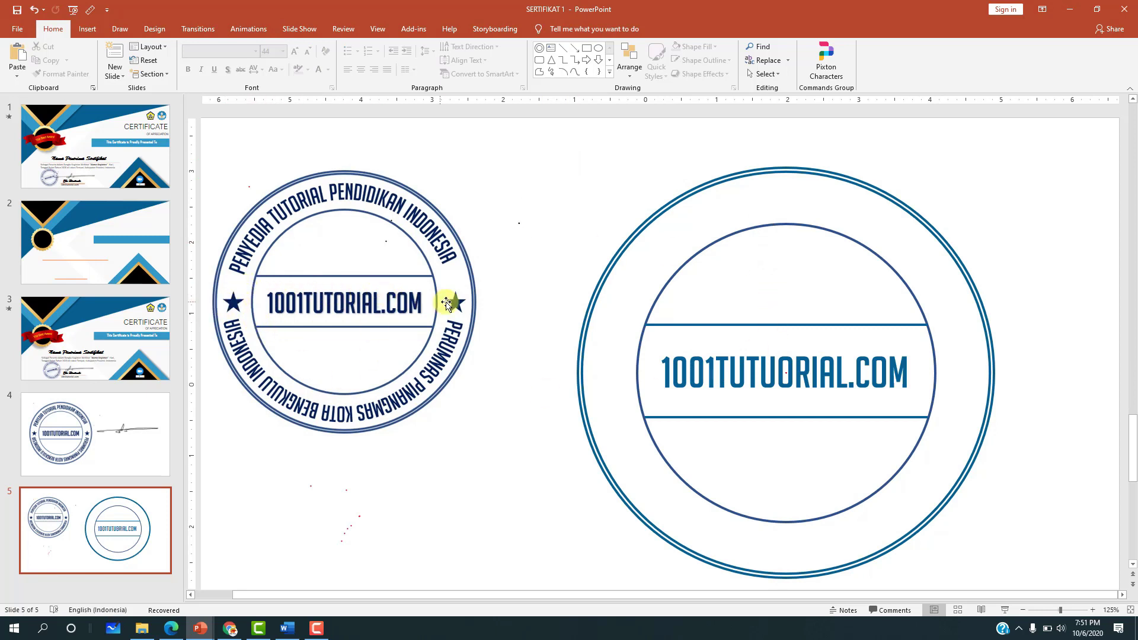
# Draw a small Star: 5 Points shape and fill it blue.
pyautogui.click(87, 30)
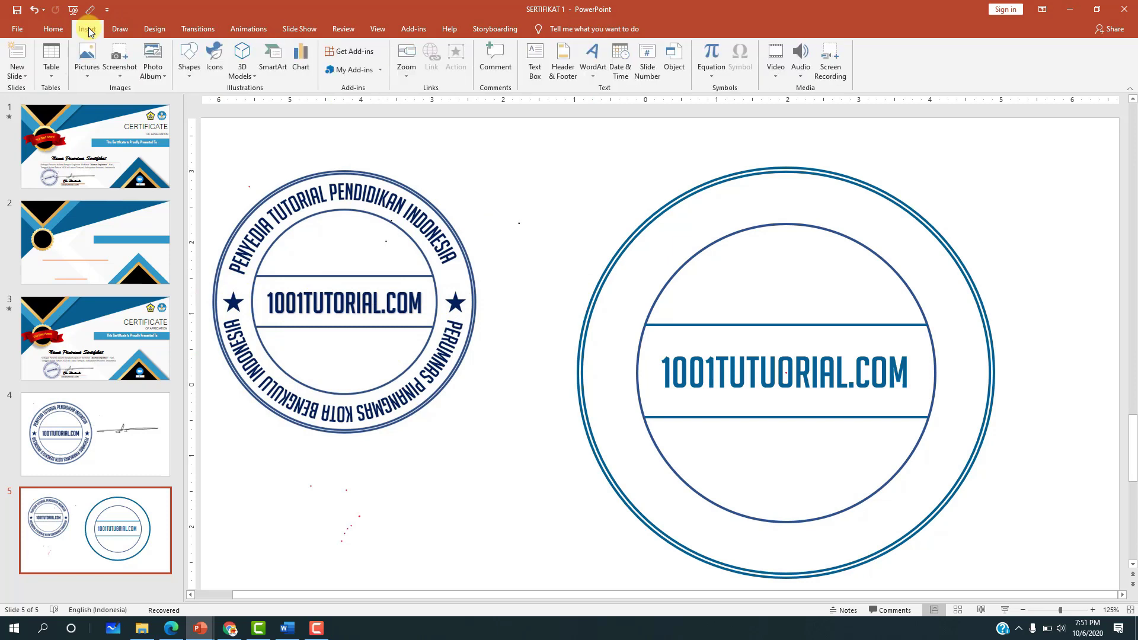
pyautogui.click(187, 71)
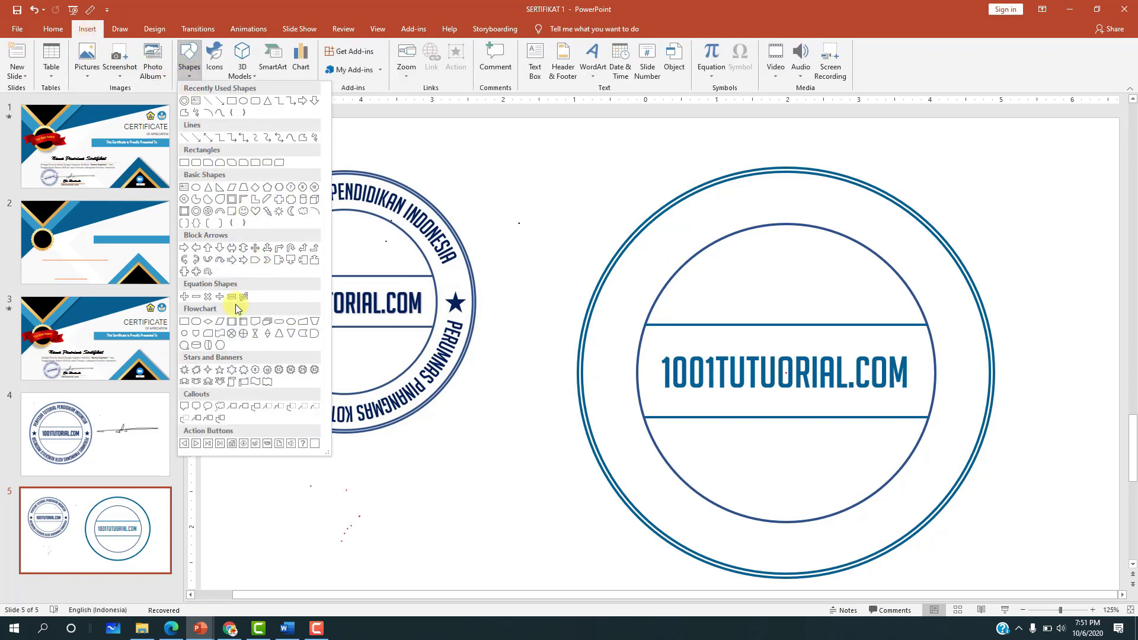
pyautogui.click(219, 371)
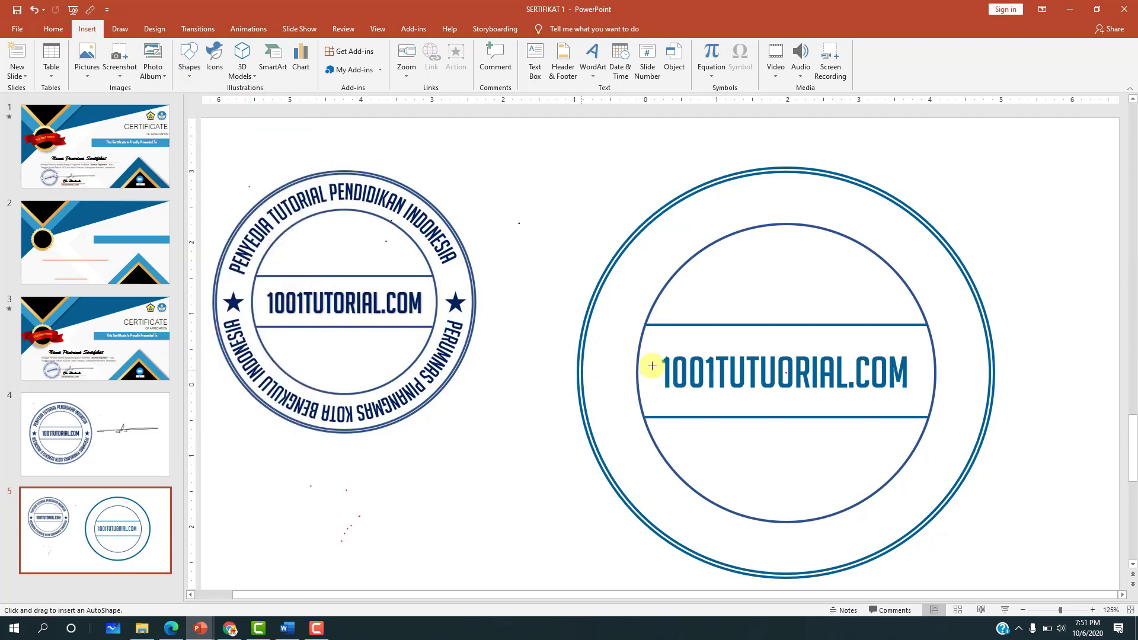
pyautogui.moveTo(520, 185); pyautogui.dragTo(553, 228)
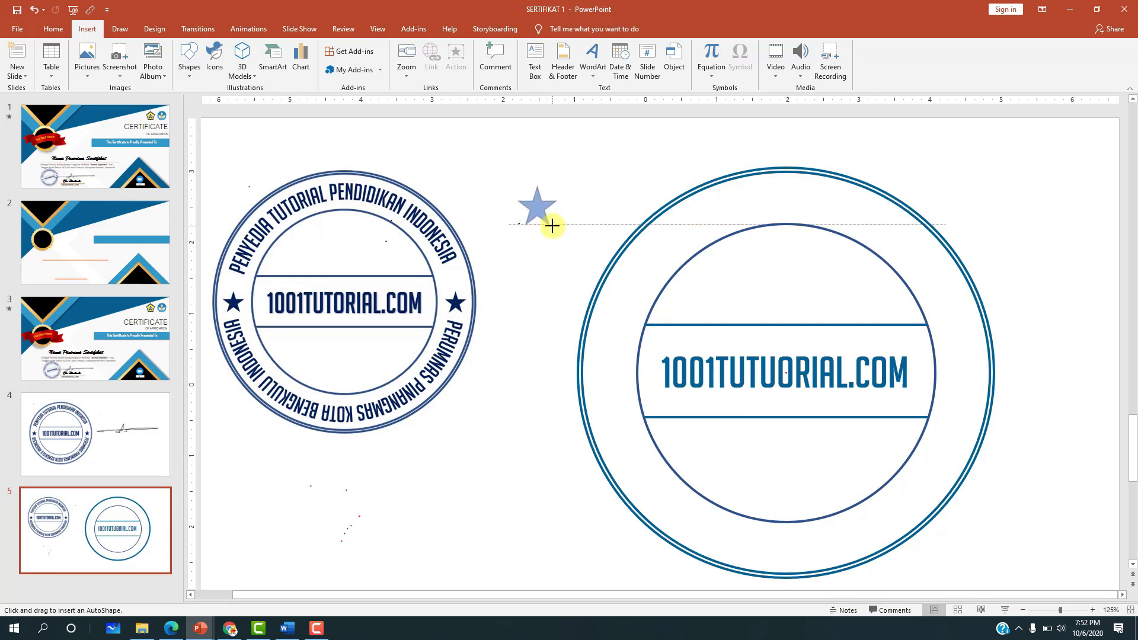
pyautogui.moveTo(552, 226); pyautogui.dragTo(548, 215)
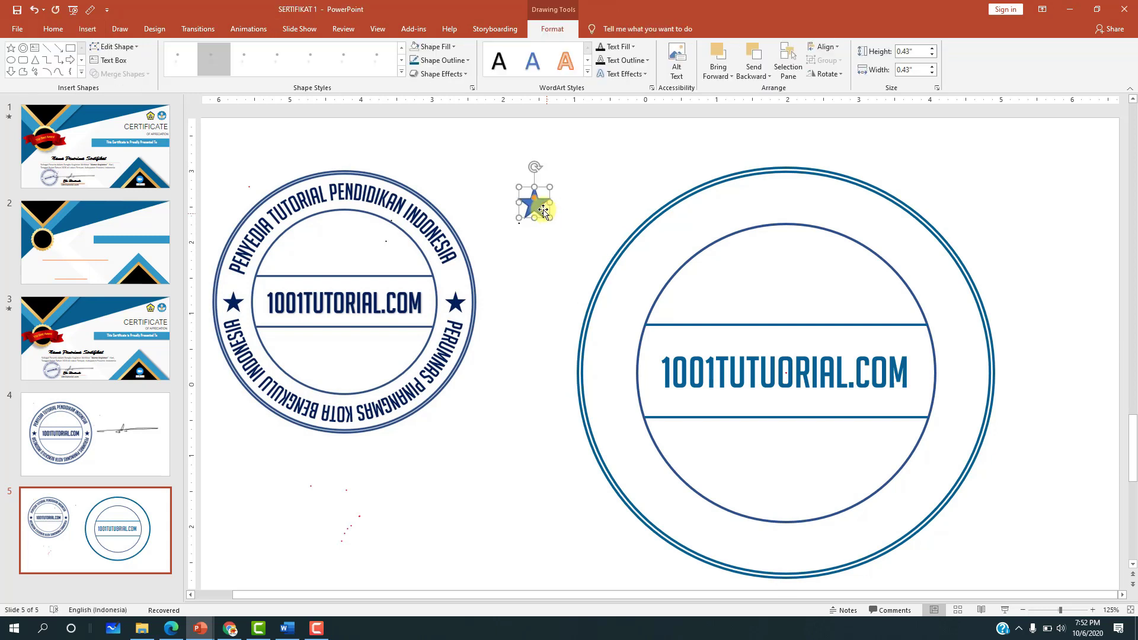
pyautogui.click(451, 47)
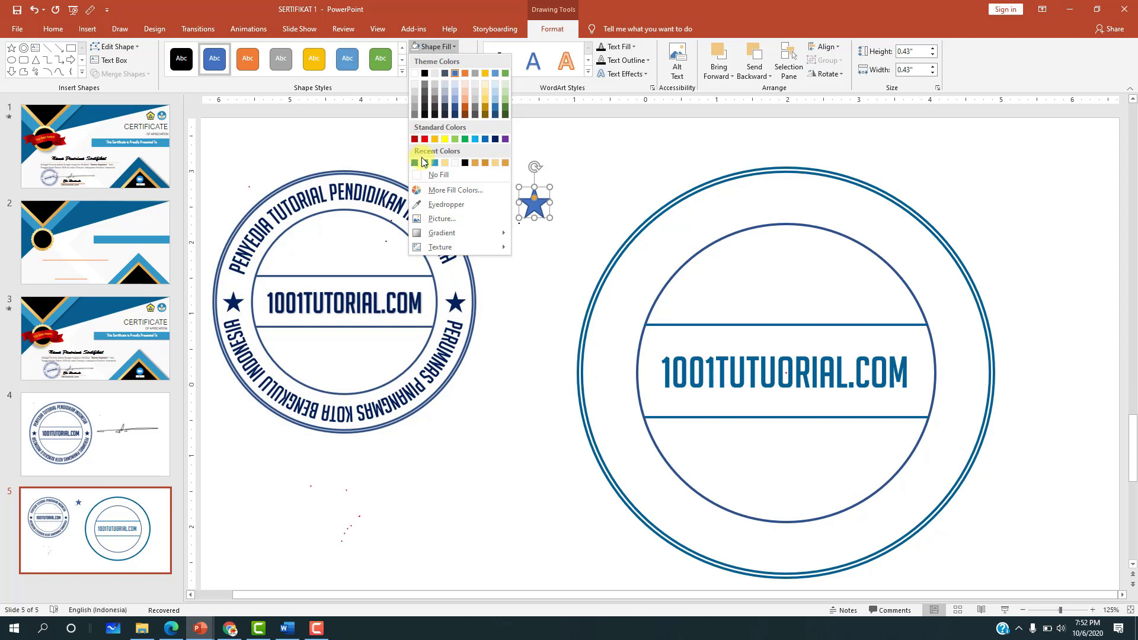
pyautogui.click(419, 163)
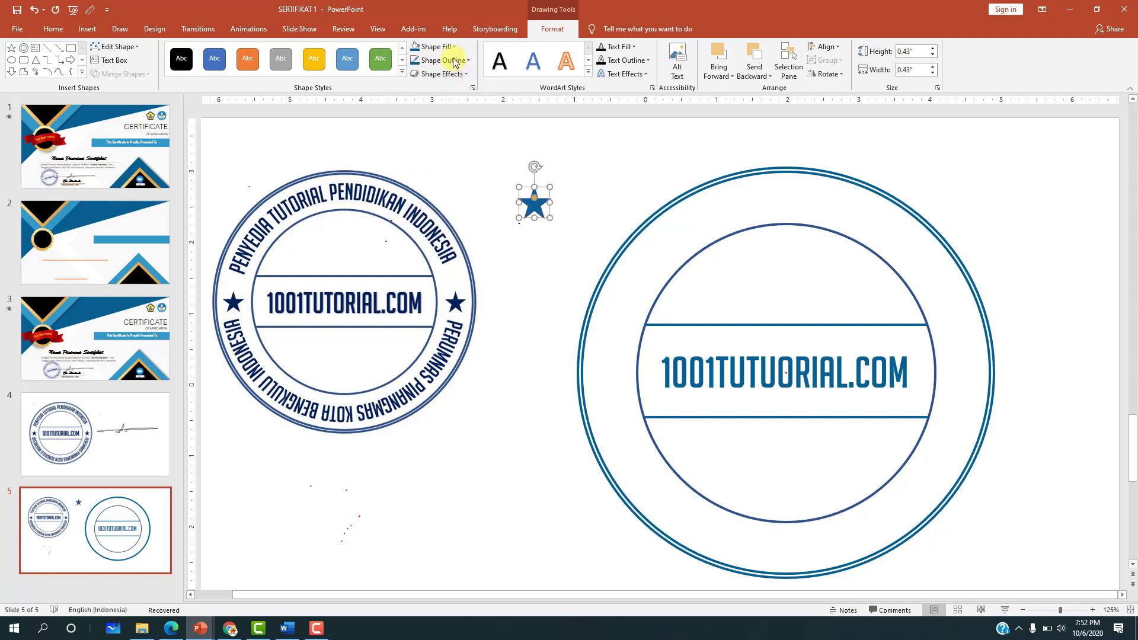
# Place the star left of the centre text and a Ctrl+D copy on the right.
pyautogui.moveTo(534, 200)
pyautogui.mouseDown()
pyautogui.moveTo(636, 352)
pyautogui.moveTo(610, 375)
pyautogui.mouseUp()
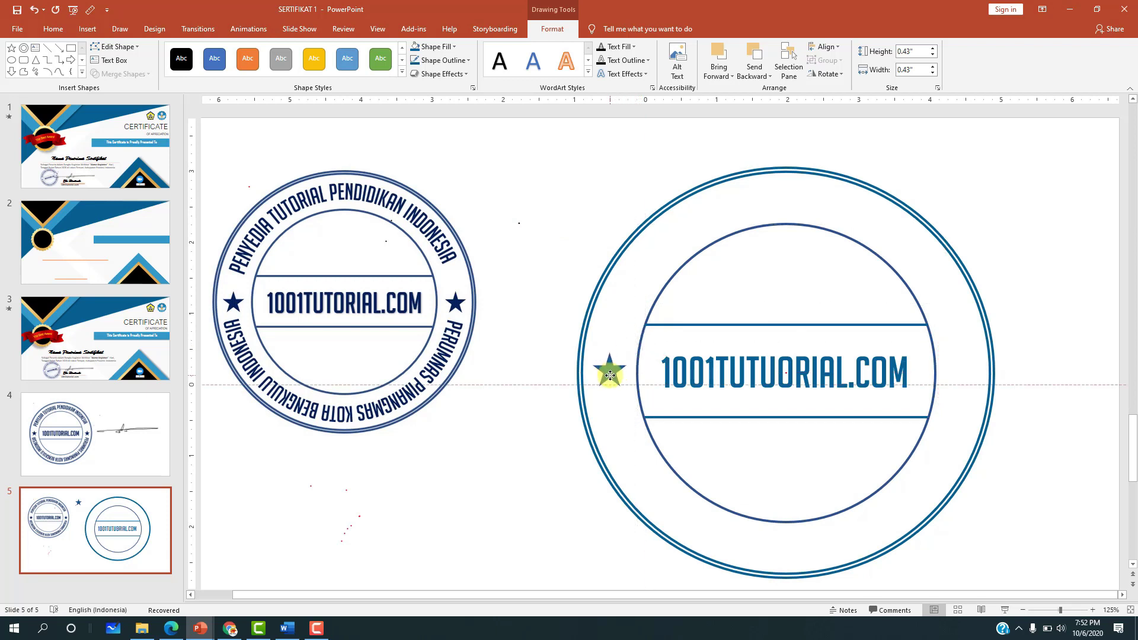
pyautogui.moveTo(610, 375); pyautogui.dragTo(610, 374)
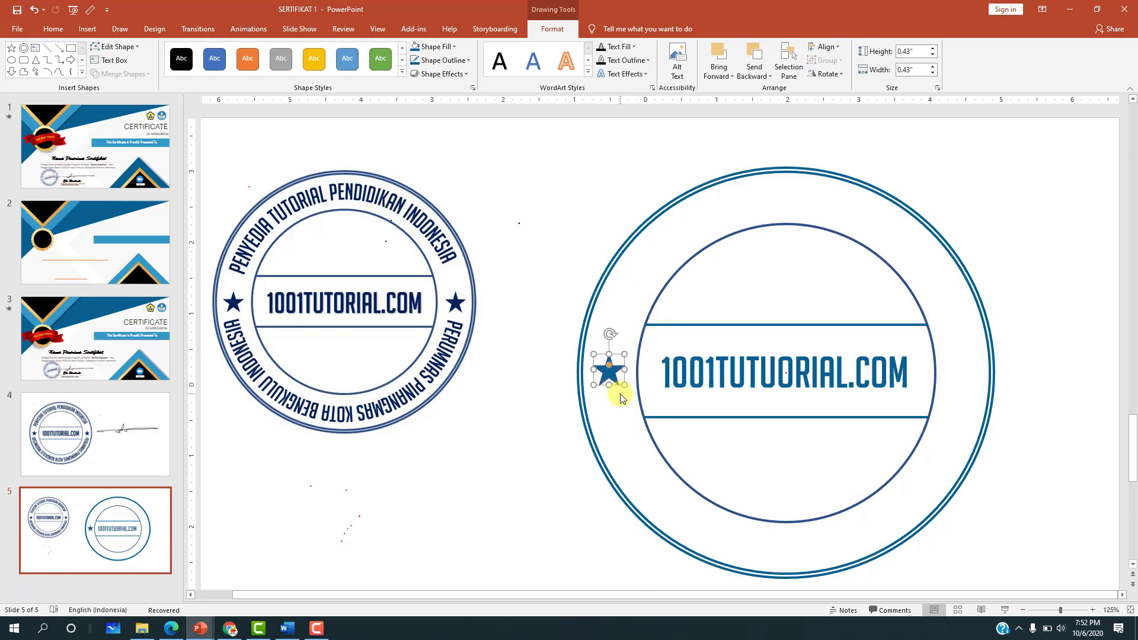
pyautogui.hotkey('ctrl', 'd')
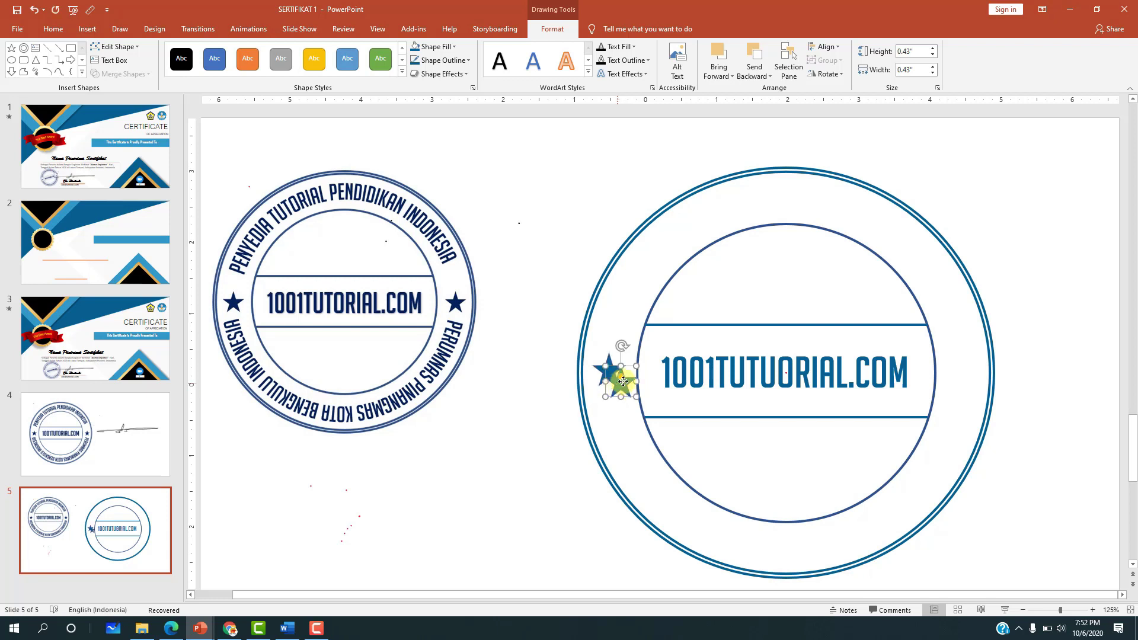
pyautogui.moveTo(623, 381); pyautogui.dragTo(959, 375)
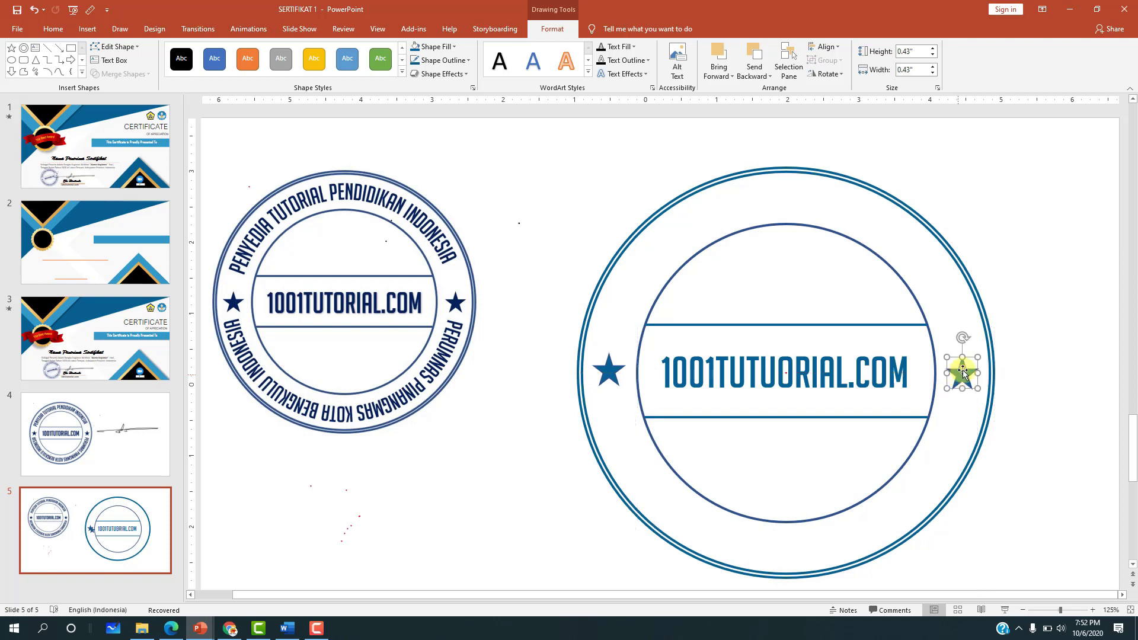
pyautogui.click(1014, 316)
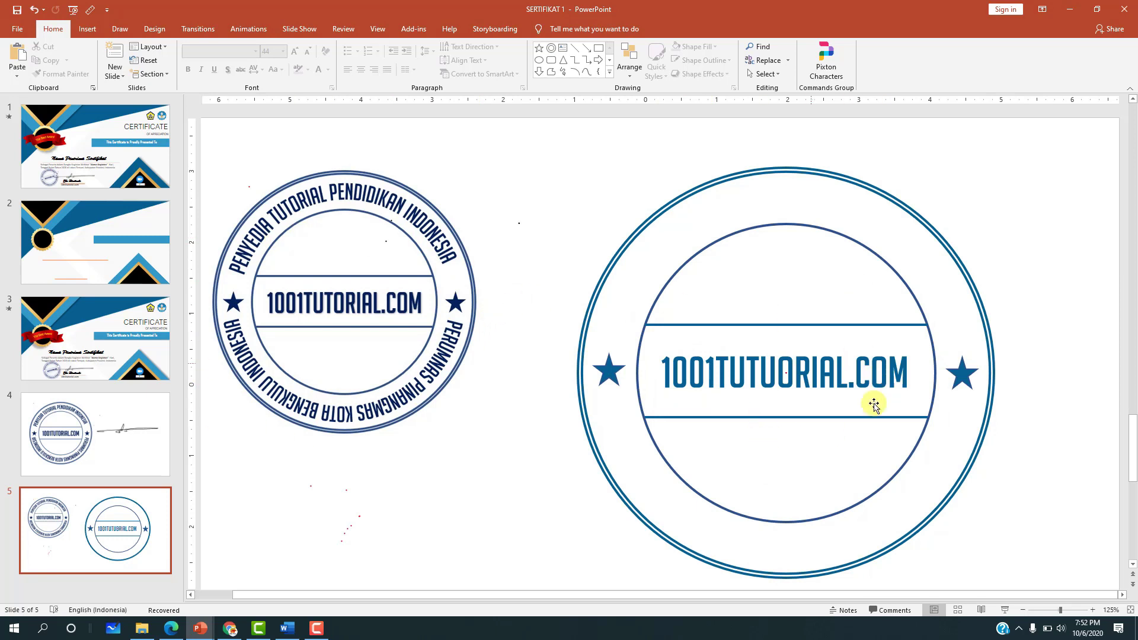
pyautogui.click(611, 374)
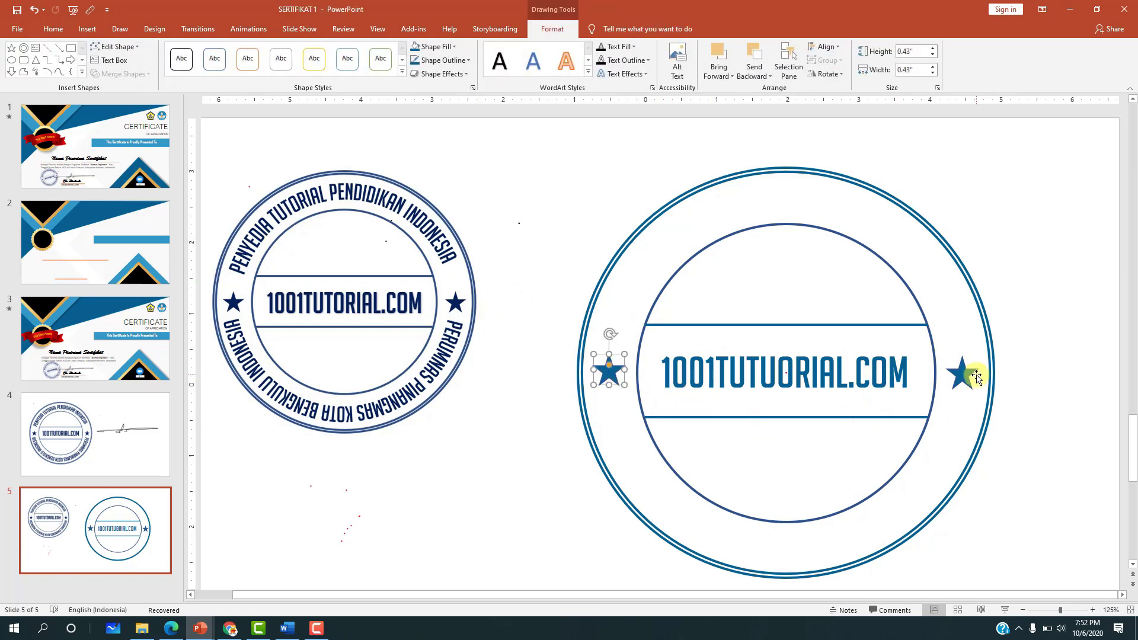
pyautogui.click(1025, 320)
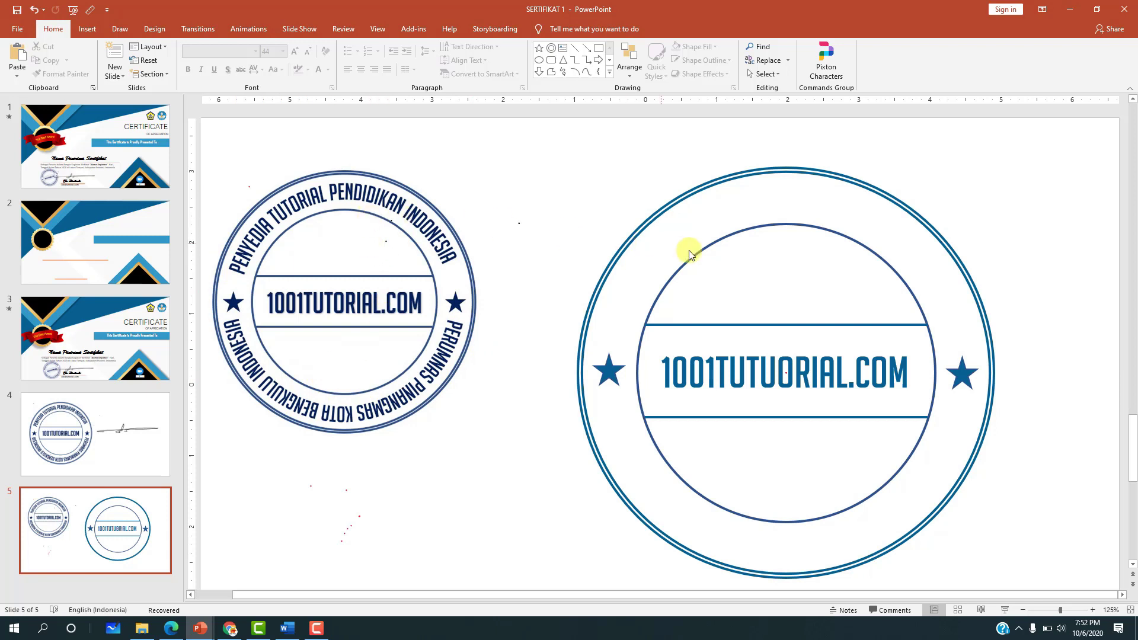
# Insert a plain black WordArt box and move it above the stamp.
pyautogui.click(91, 27)
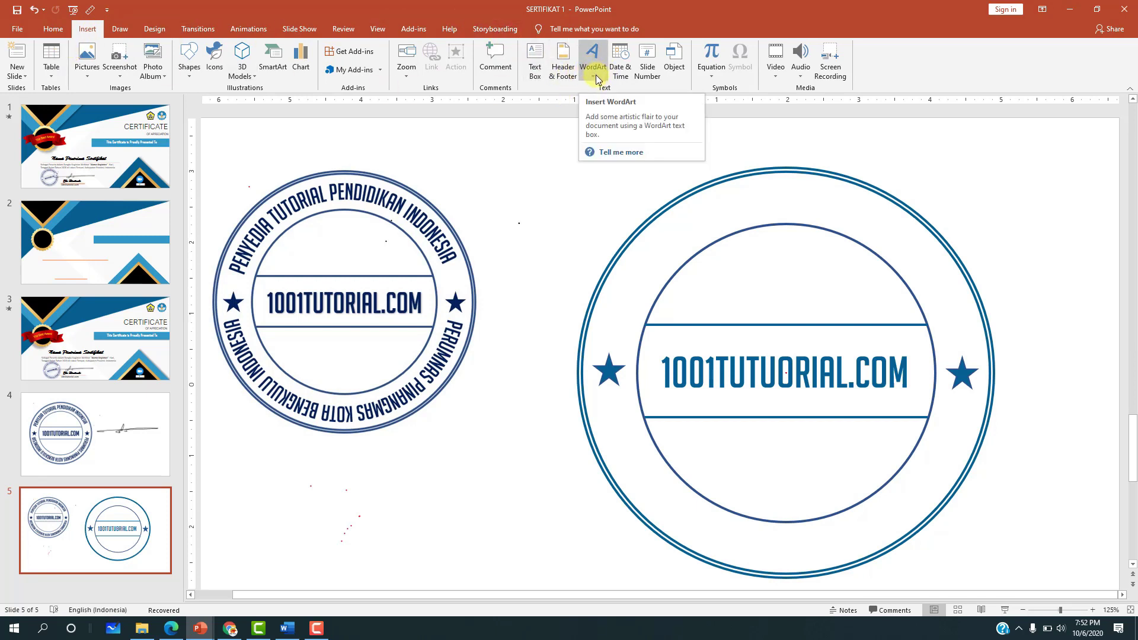
pyautogui.click(595, 75)
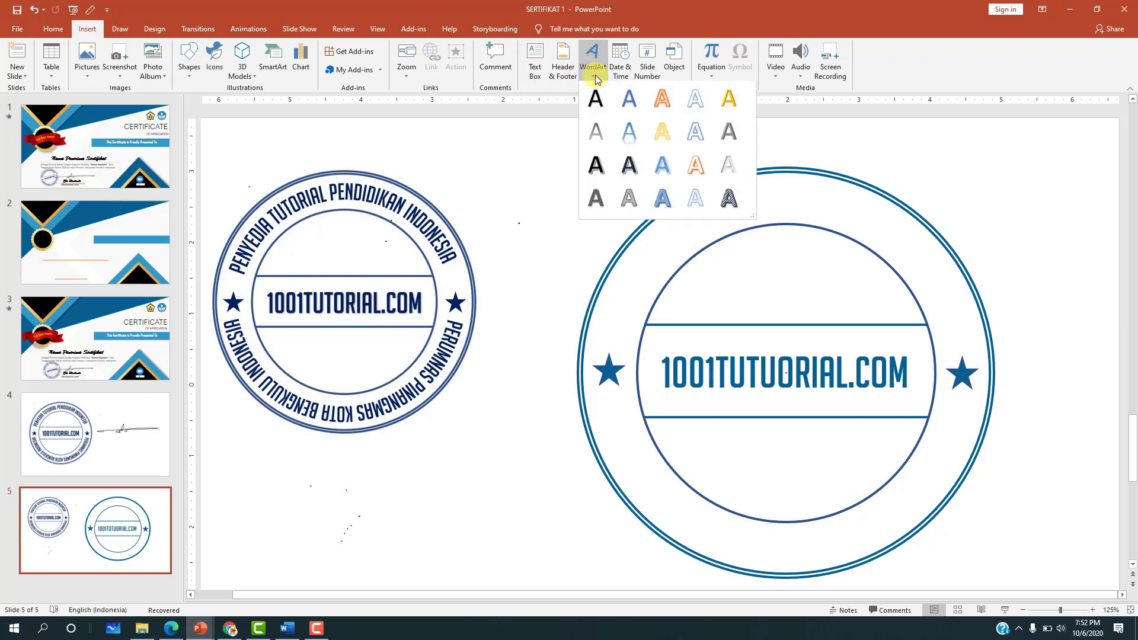
pyautogui.click(596, 104)
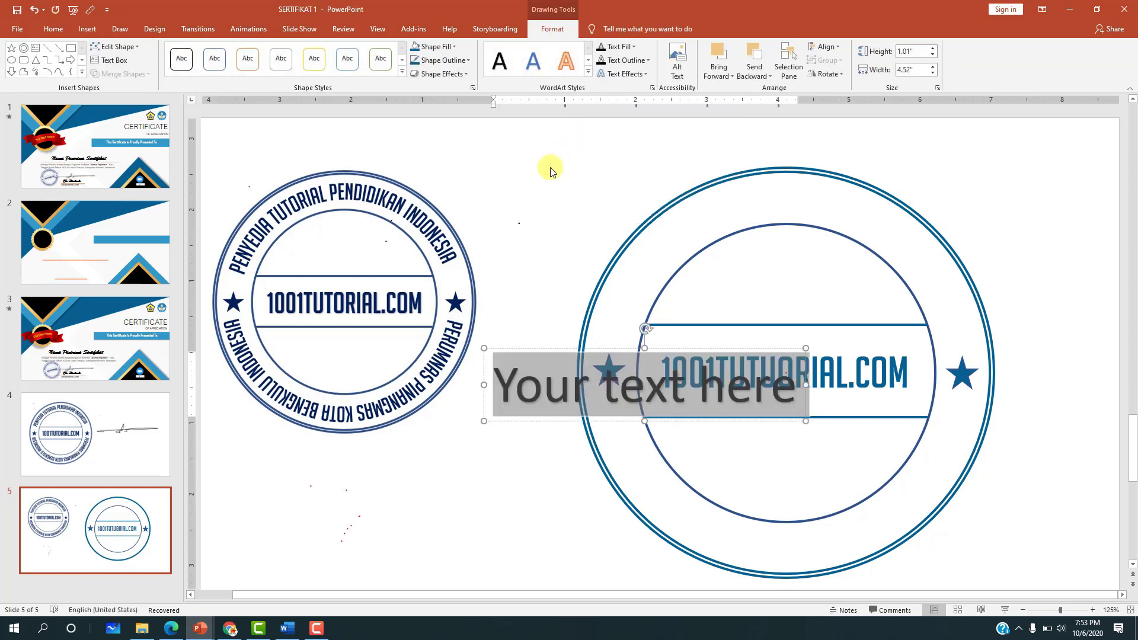
pyautogui.moveTo(587, 351); pyautogui.dragTo(571, 155)
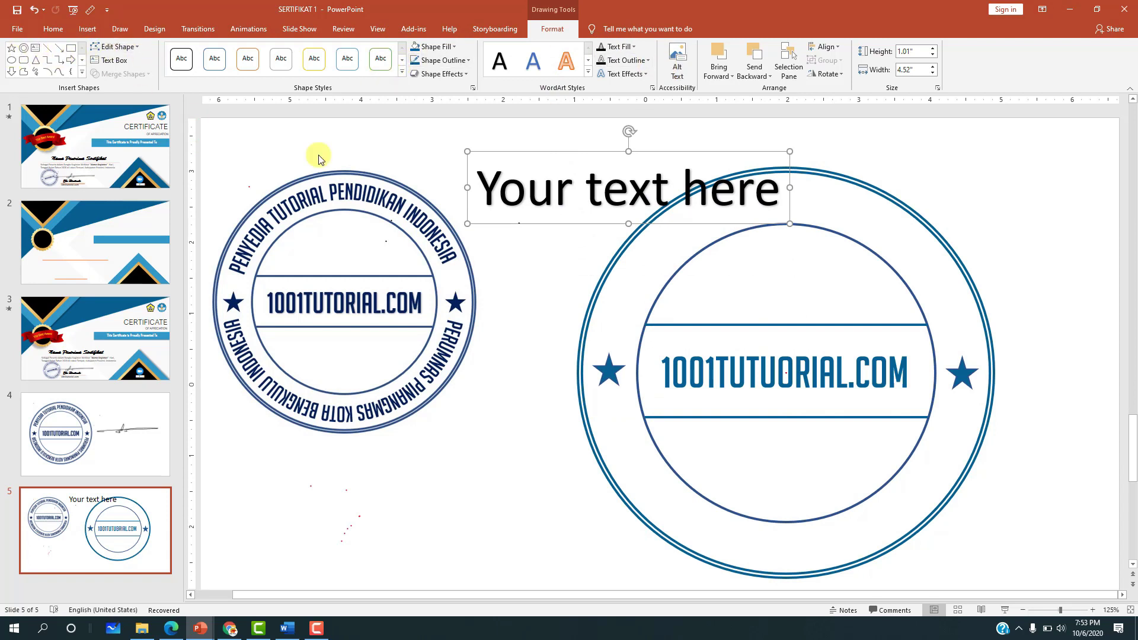
pyautogui.moveTo(580, 153); pyautogui.dragTo(508, 152)
# Replace the WordArt placeholder with 'PENYEDIA TUTORIAL PENDIDIKAN INDONESIA' and select it all.
pyautogui.click(508, 176)
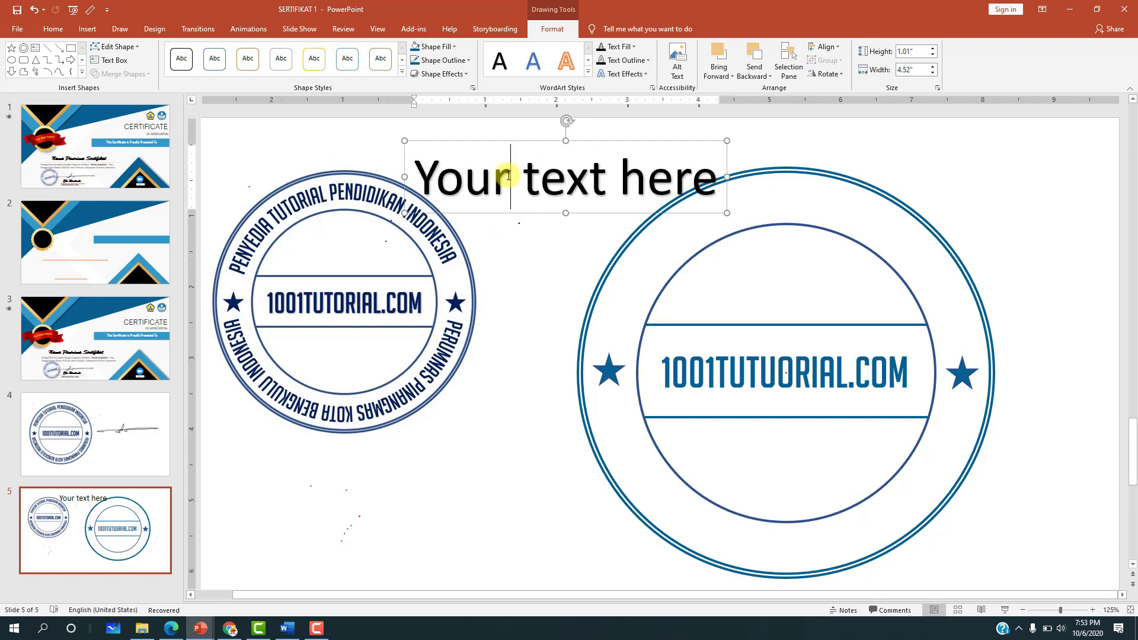
pyautogui.hotkey('ctrl', 'a')
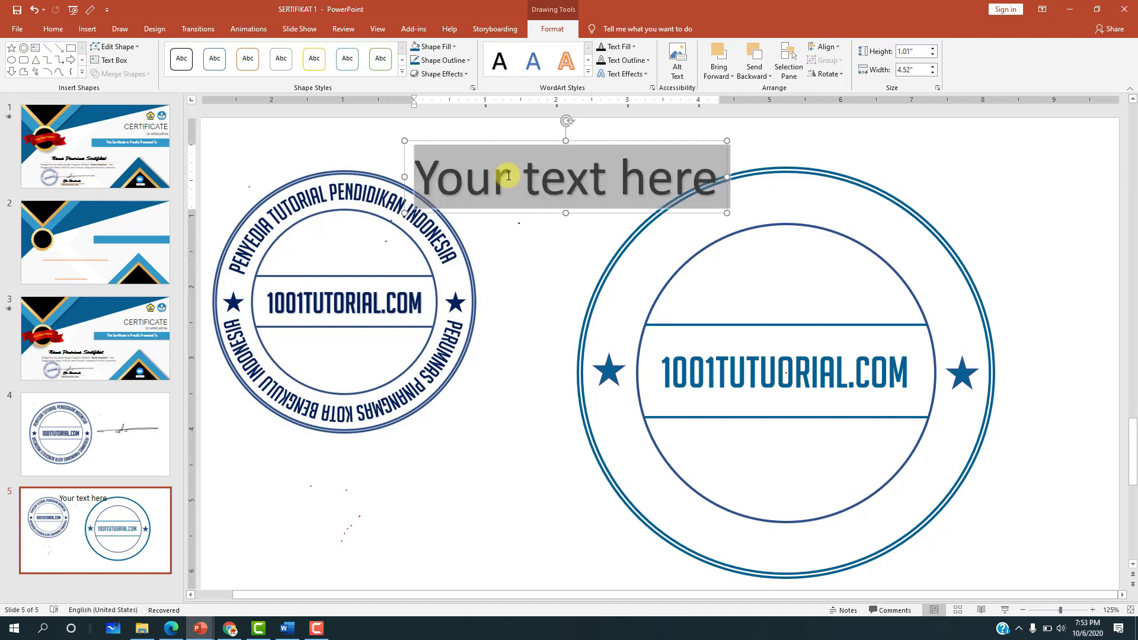
pyautogui.press('Delete')
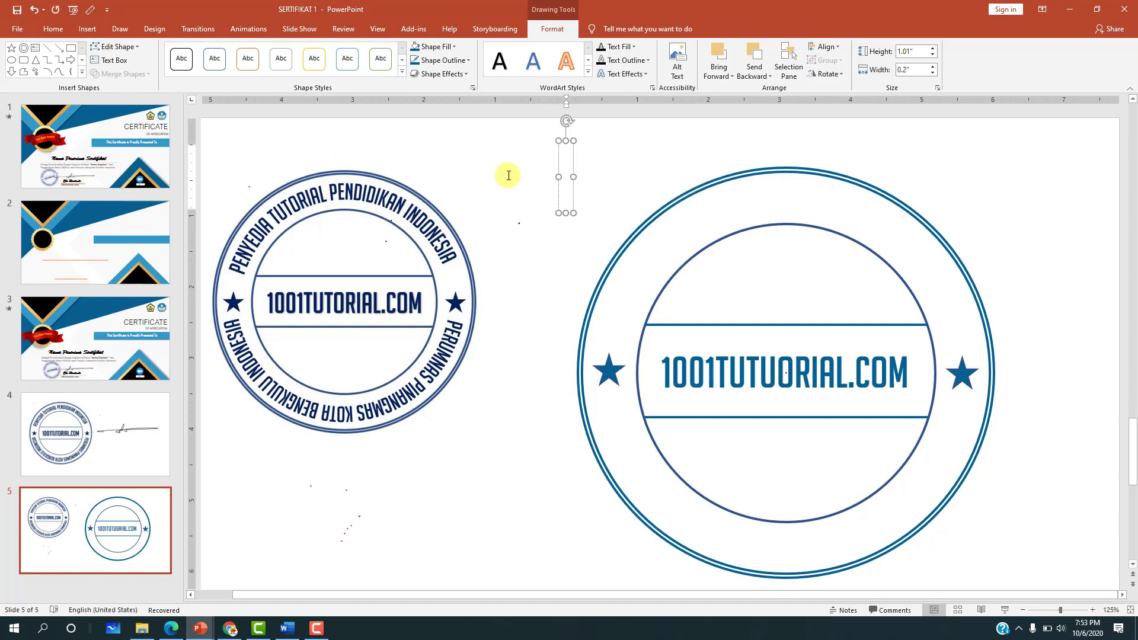
pyautogui.write('pen')
pyautogui.press('BackSpace')
pyautogui.press('BackSpace')
pyautogui.press('BackSpace')
pyautogui.write('P')
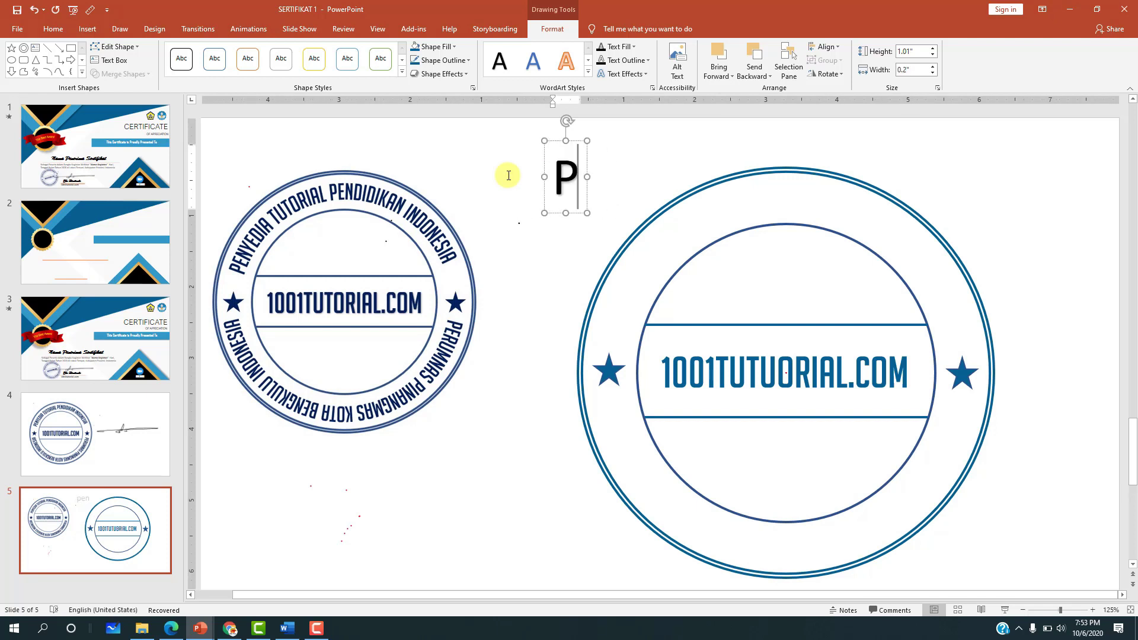
pyautogui.write('ENYEDIA TUT')
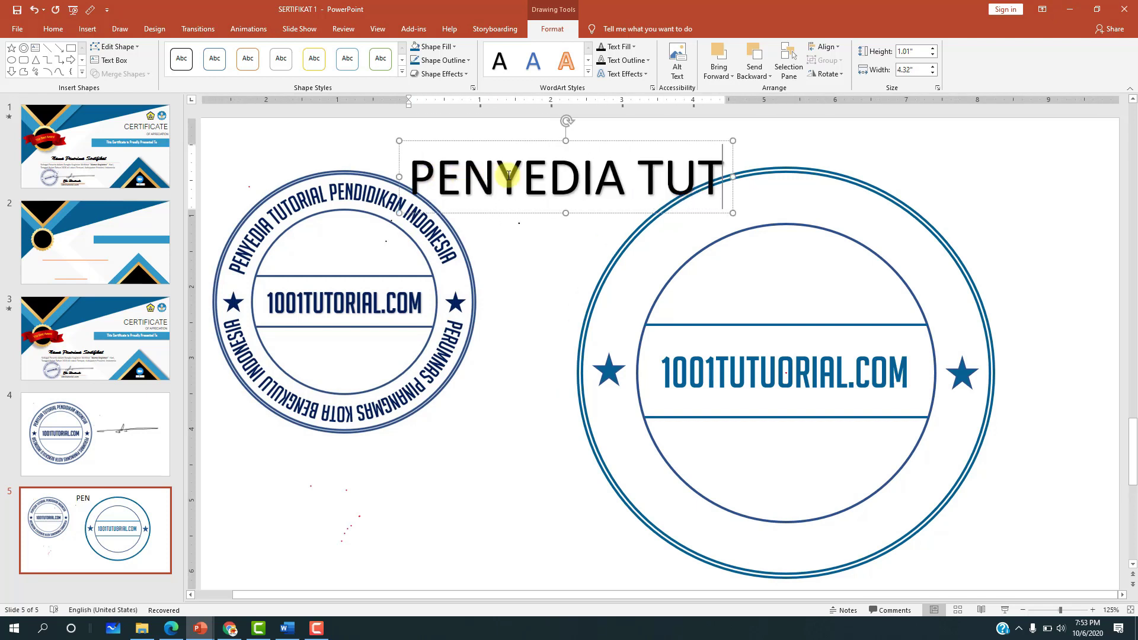
pyautogui.write('ORIAL PENDID')
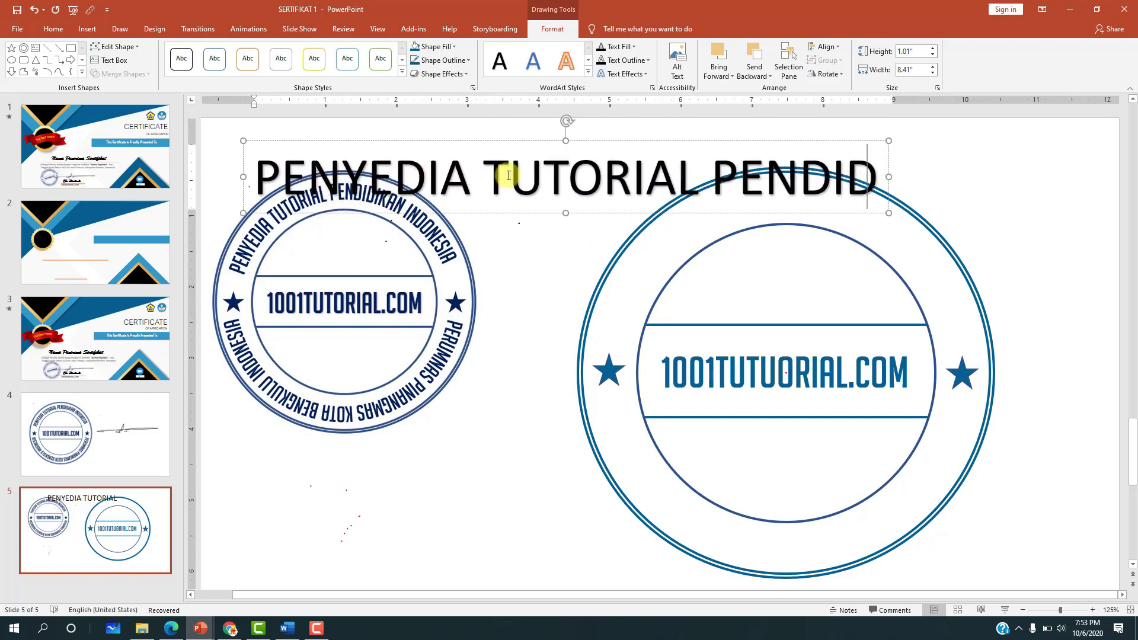
pyautogui.write('IKAN IN')
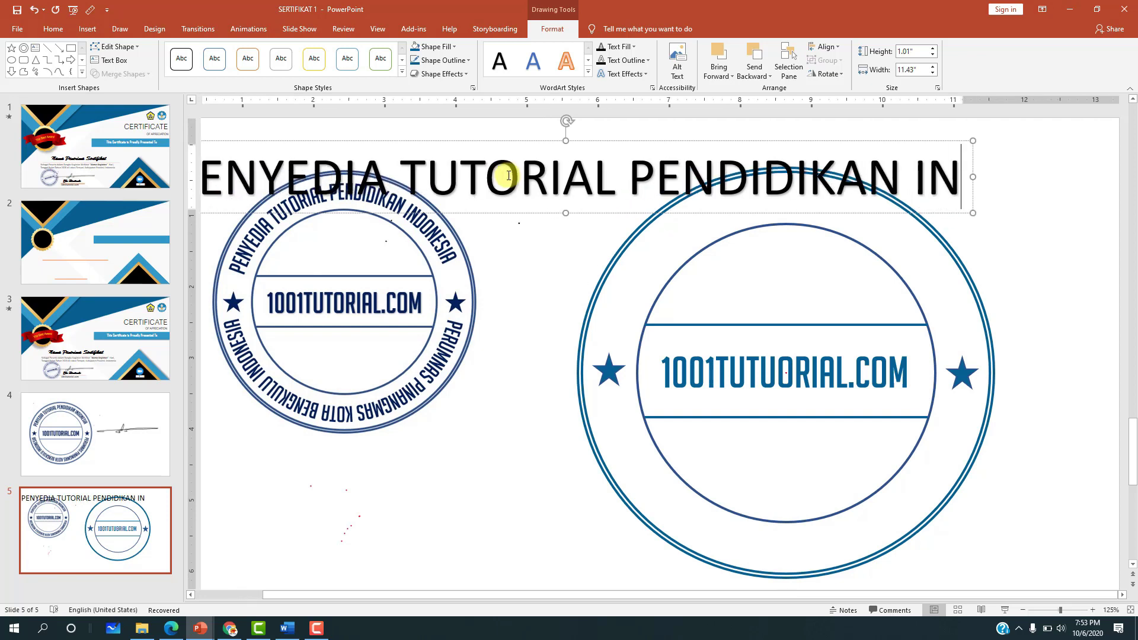
pyautogui.write('DONESIA')
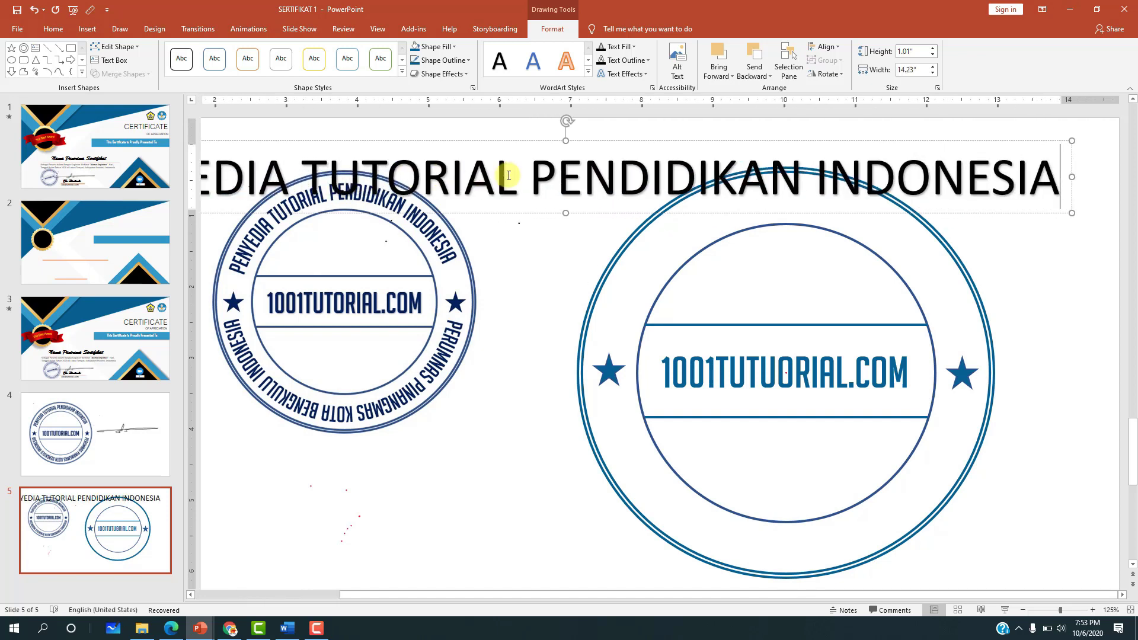
pyautogui.hotkey('ctrl', 'a')
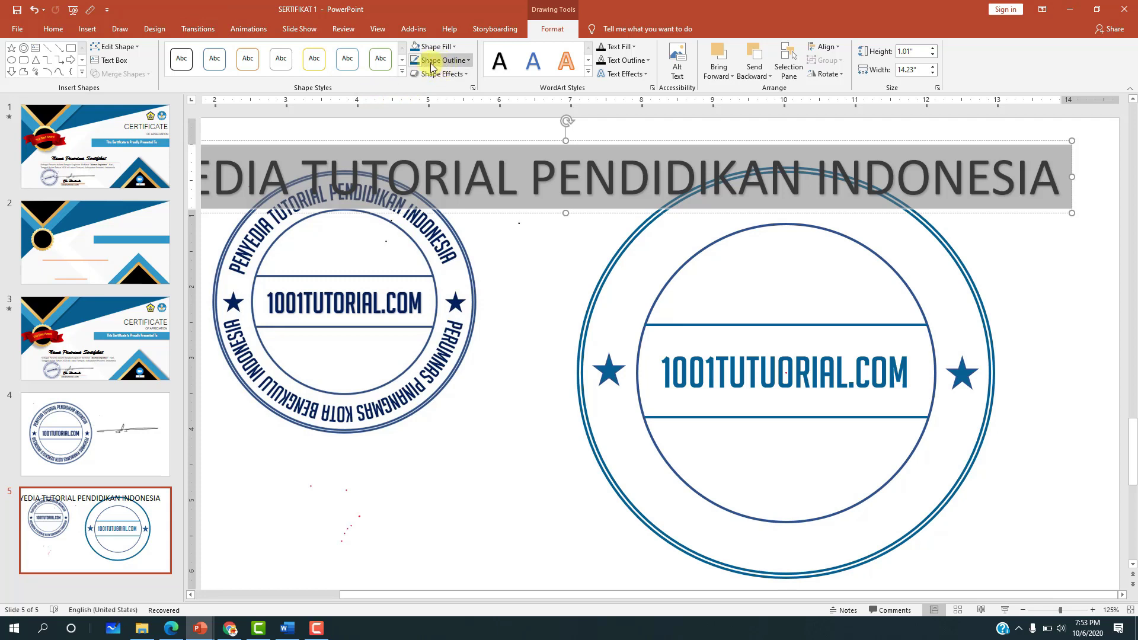
# Shrink the WordArt title to 28 pt and reposition it near the slide top.
pyautogui.click(67, 33)
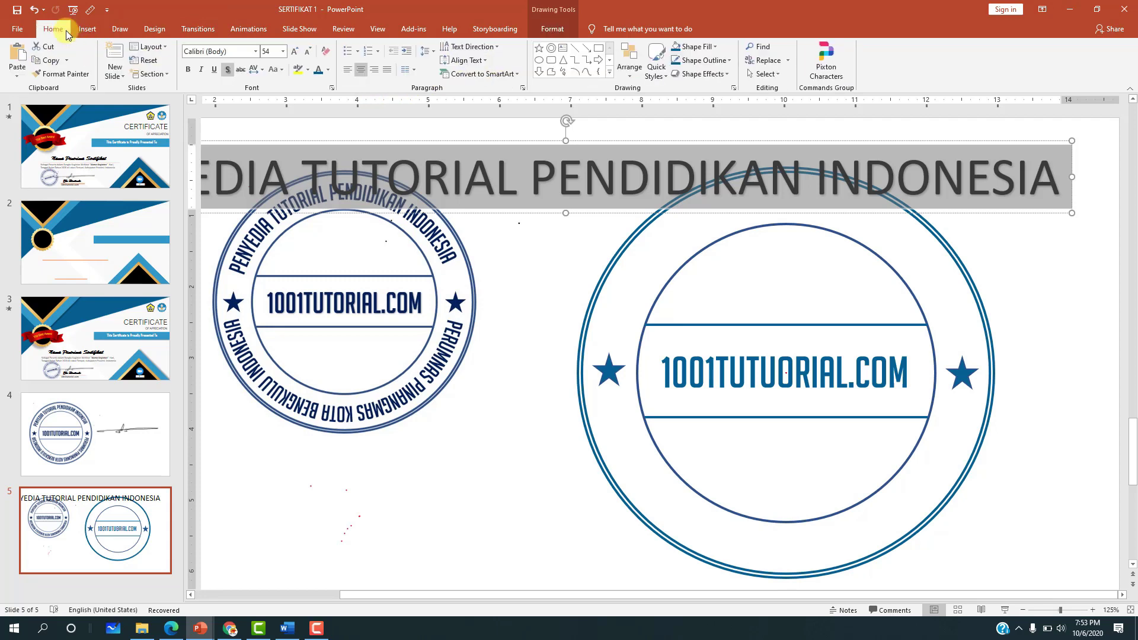
pyautogui.click(299, 53)
pyautogui.click(307, 52)
pyautogui.click(307, 52)
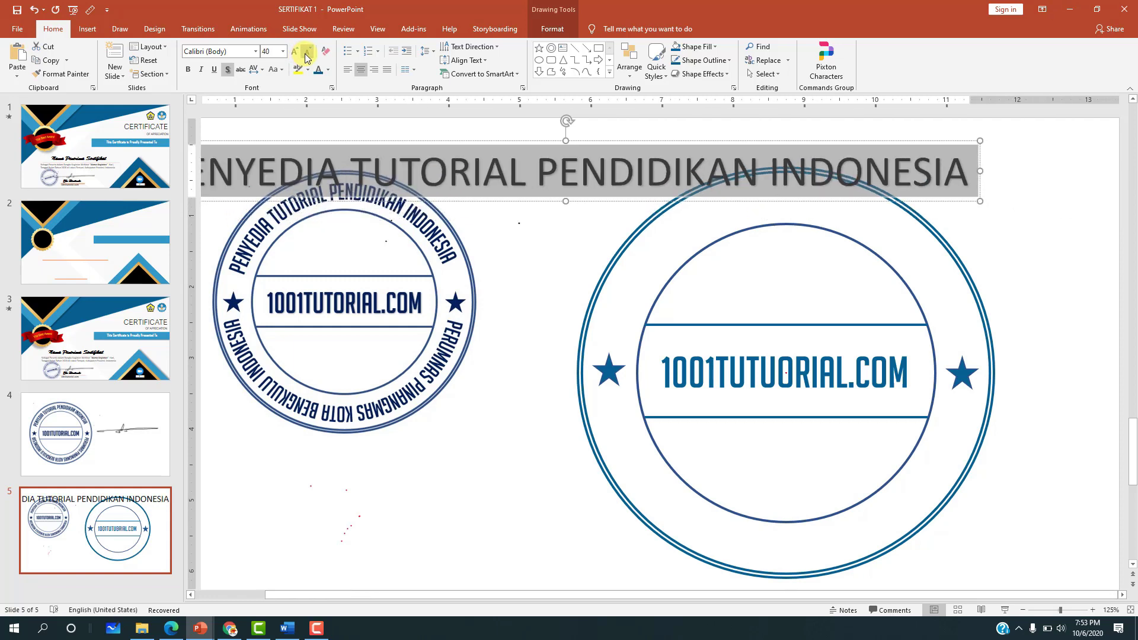
pyautogui.click(307, 52)
pyautogui.click(307, 53)
pyautogui.click(307, 52)
pyautogui.click(307, 53)
pyautogui.moveTo(619, 142); pyautogui.dragTo(689, 131)
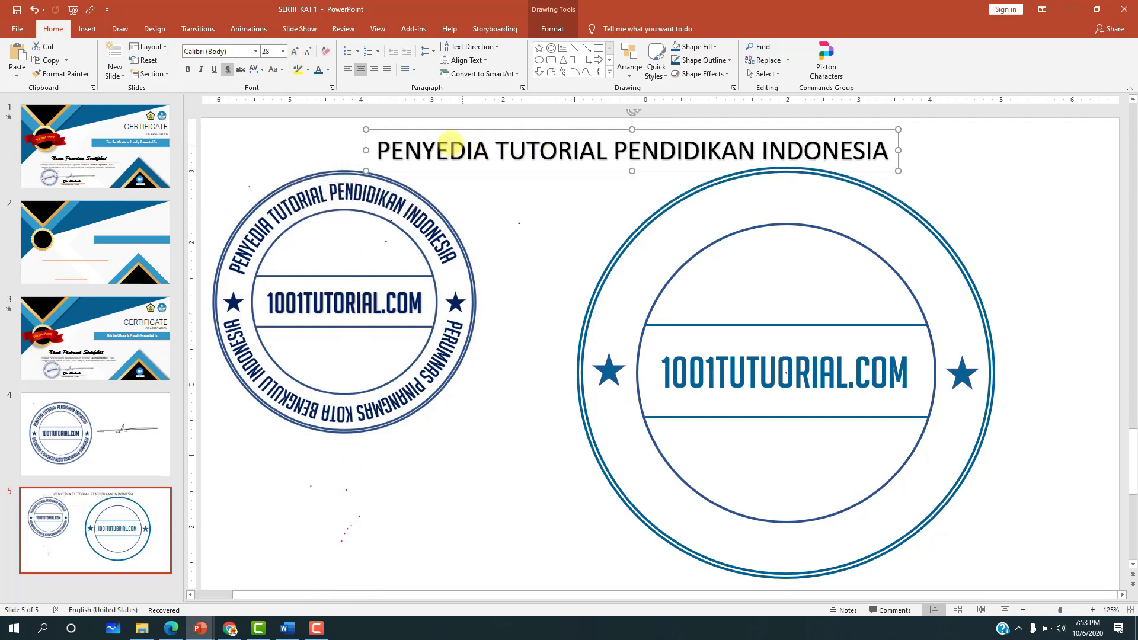
# Set the title font to BigNoodleTitling and move it into the large circle's top.
pyautogui.click(410, 145)
pyautogui.hotkey('ctrl', 'a')
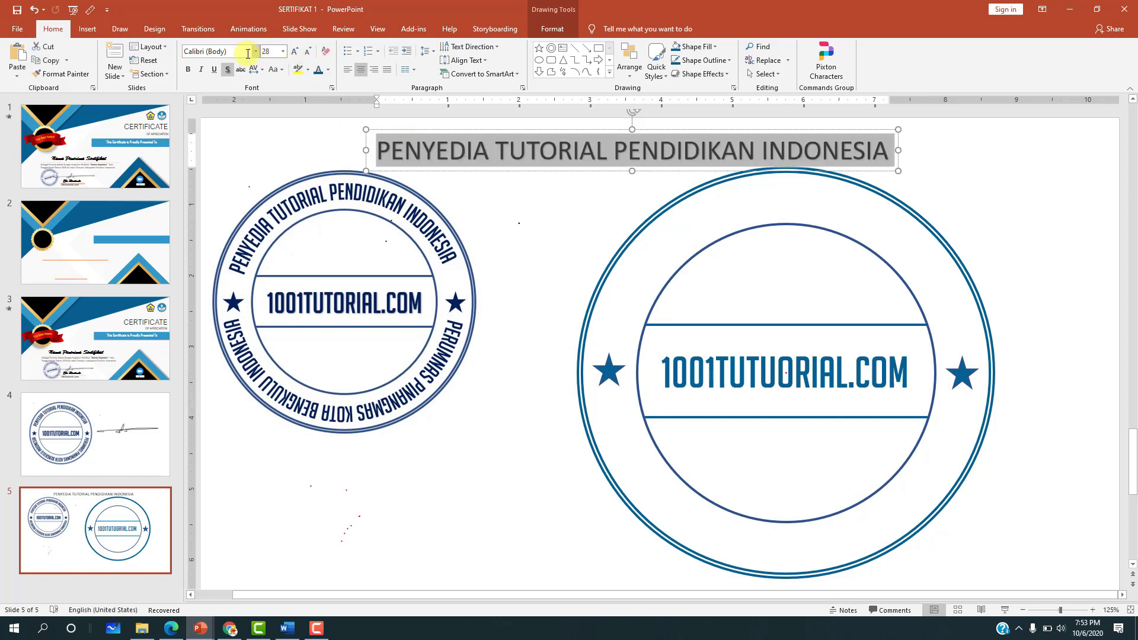
pyautogui.click(248, 54)
pyautogui.write('Big')
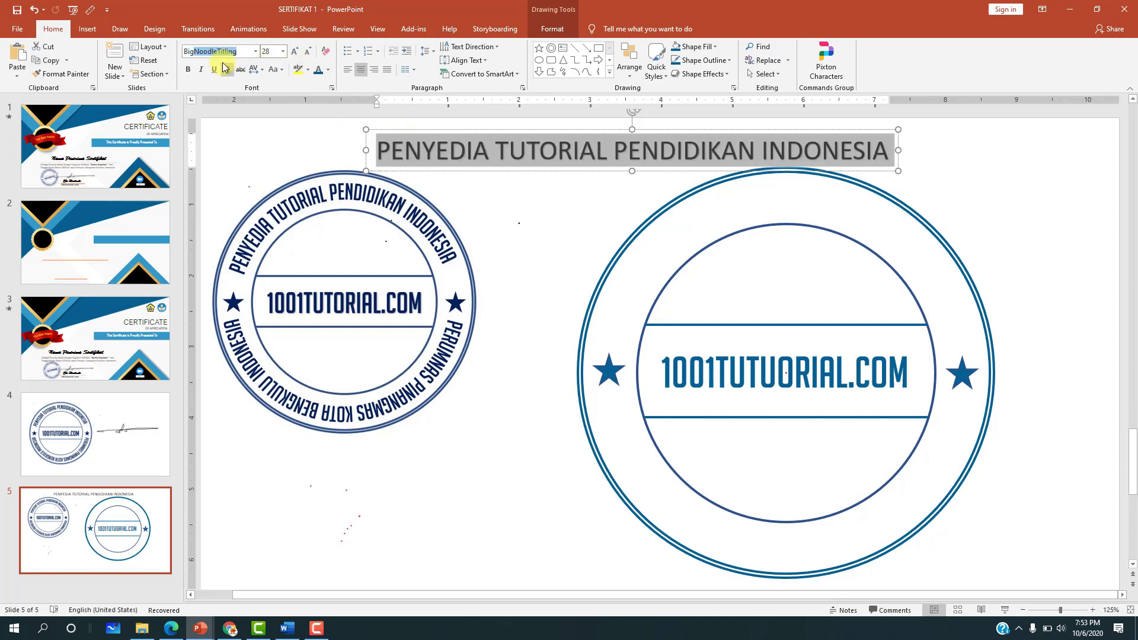
pyautogui.press('Return')
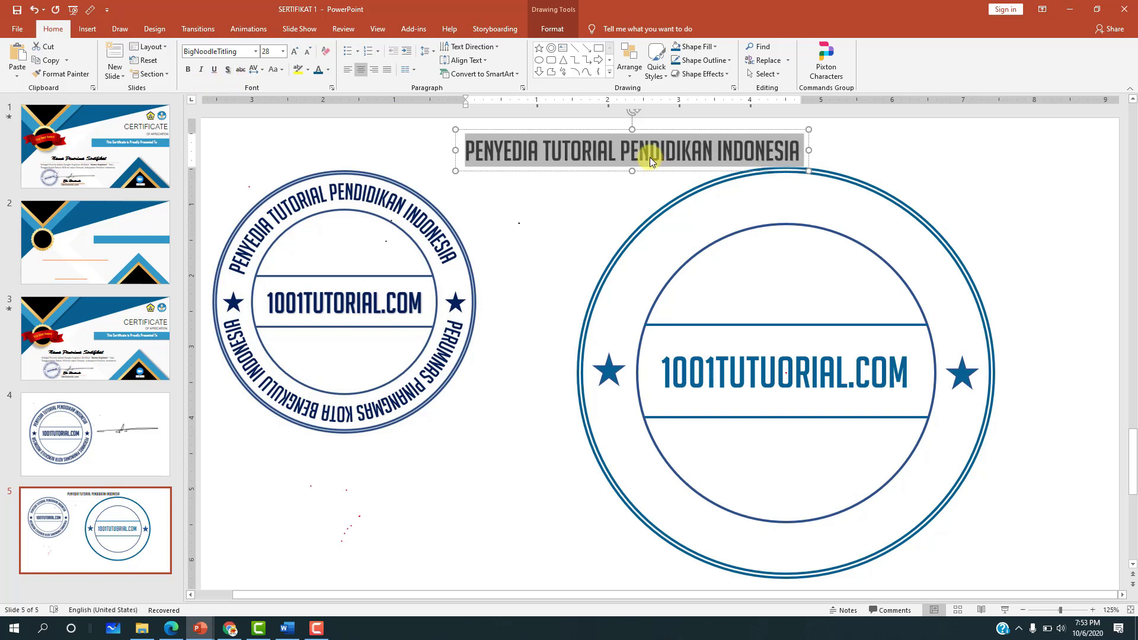
pyautogui.moveTo(611, 133)
pyautogui.mouseDown()
pyautogui.moveTo(794, 220)
pyautogui.moveTo(750, 194)
pyautogui.mouseUp()
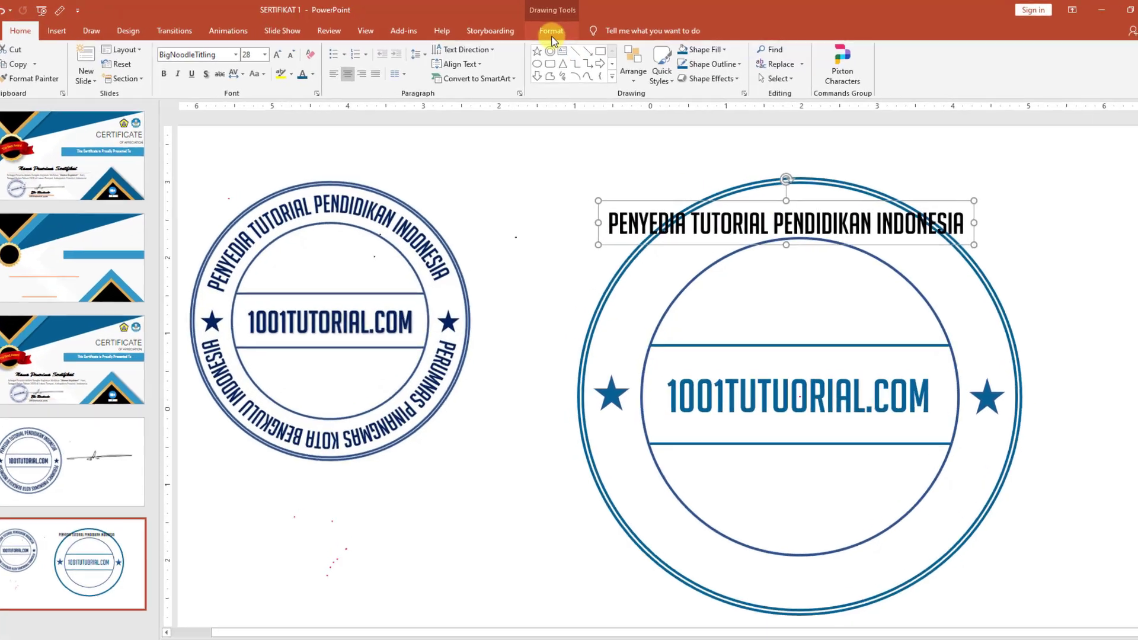
pyautogui.click(552, 29)
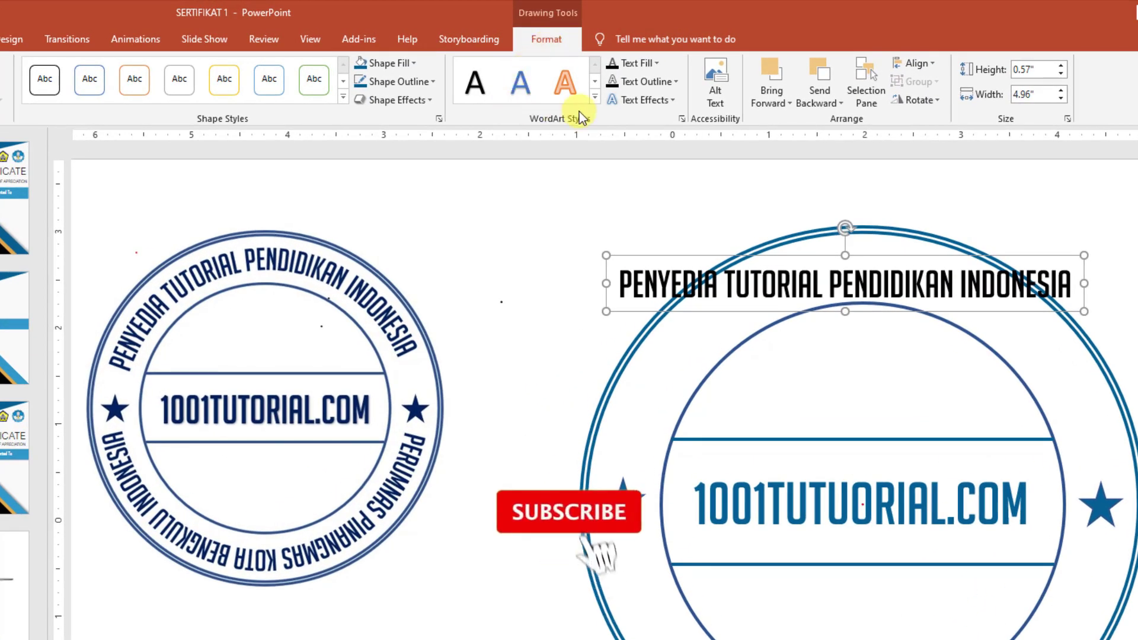
pyautogui.click(656, 101)
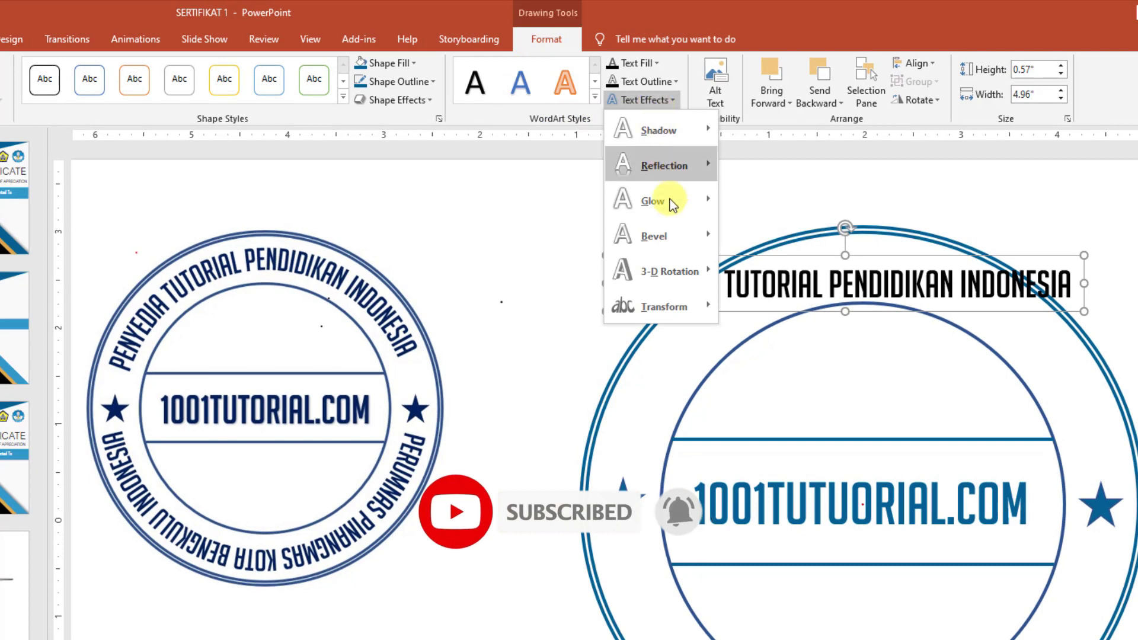
pyautogui.moveTo(663, 307)
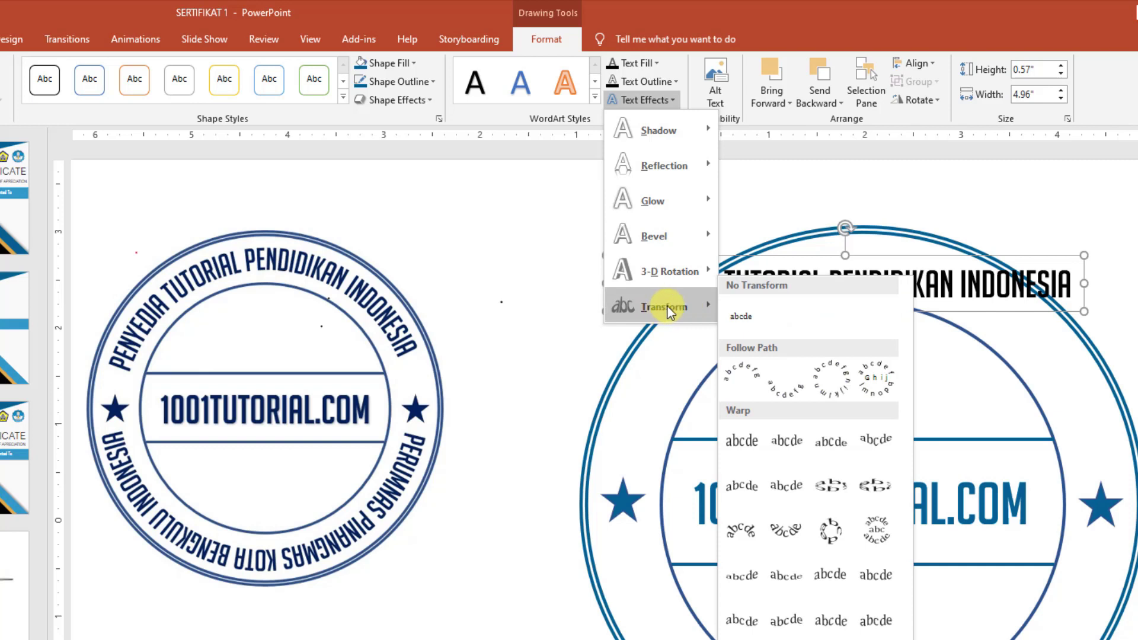
# Apply the Arch (Follow Path) transform to the PENYEDIA TUTORIAL PENDIDIKAN INDONESIA heading.
pyautogui.click(739, 384)
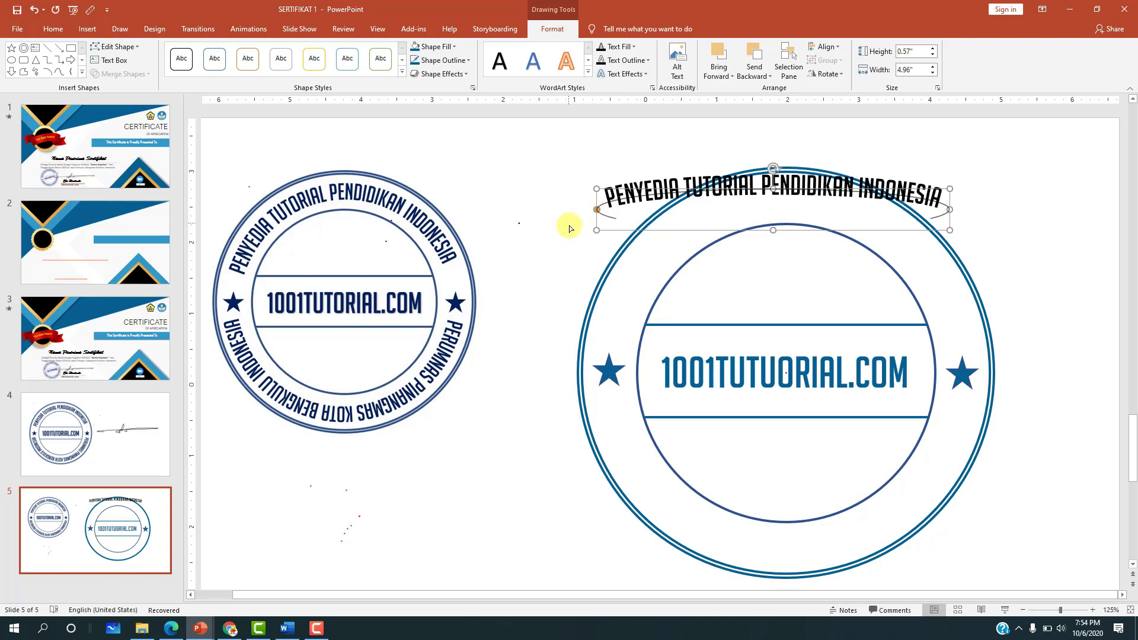
# Adjust the arch handle and resize the box to about 4.19" by 4.96" so the text follows the outer ring.
pyautogui.moveTo(572, 237); pyautogui.dragTo(572, 237)
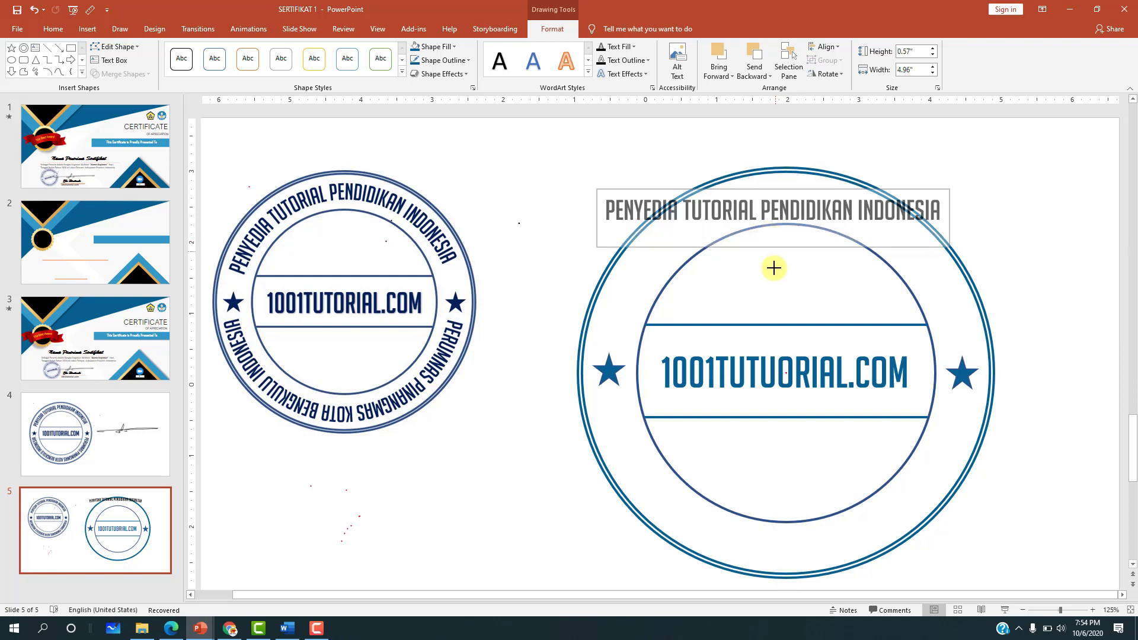
pyautogui.moveTo(773, 231); pyautogui.dragTo(773, 334)
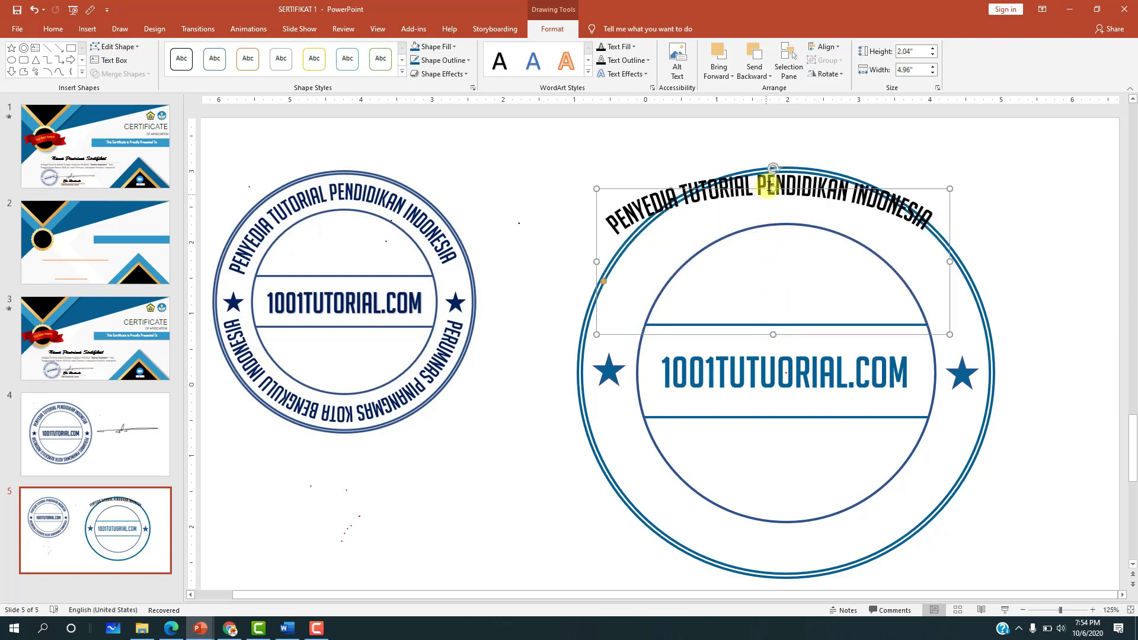
pyautogui.moveTo(773, 188); pyautogui.dragTo(770, 156)
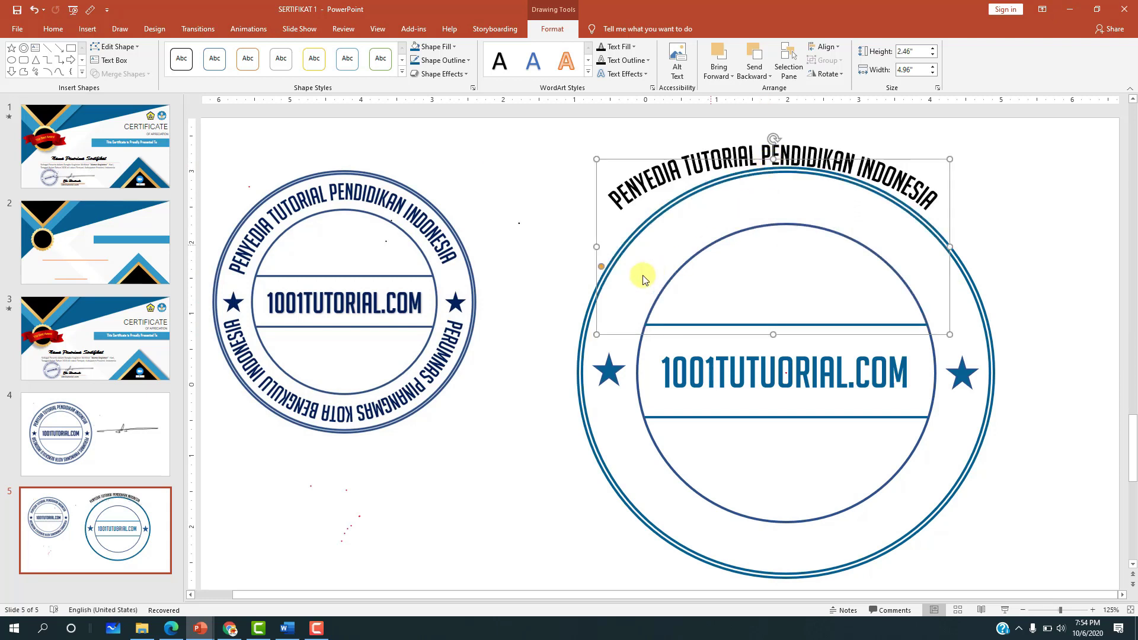
pyautogui.moveTo(600, 269); pyautogui.dragTo(604, 280)
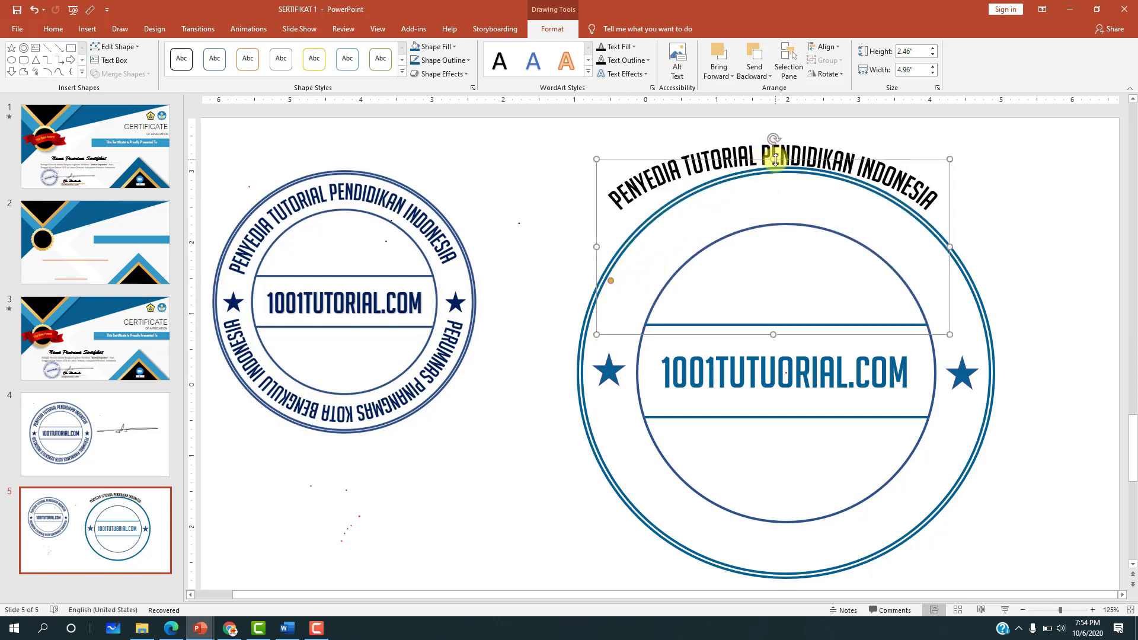
pyautogui.moveTo(775, 159); pyautogui.dragTo(773, 139)
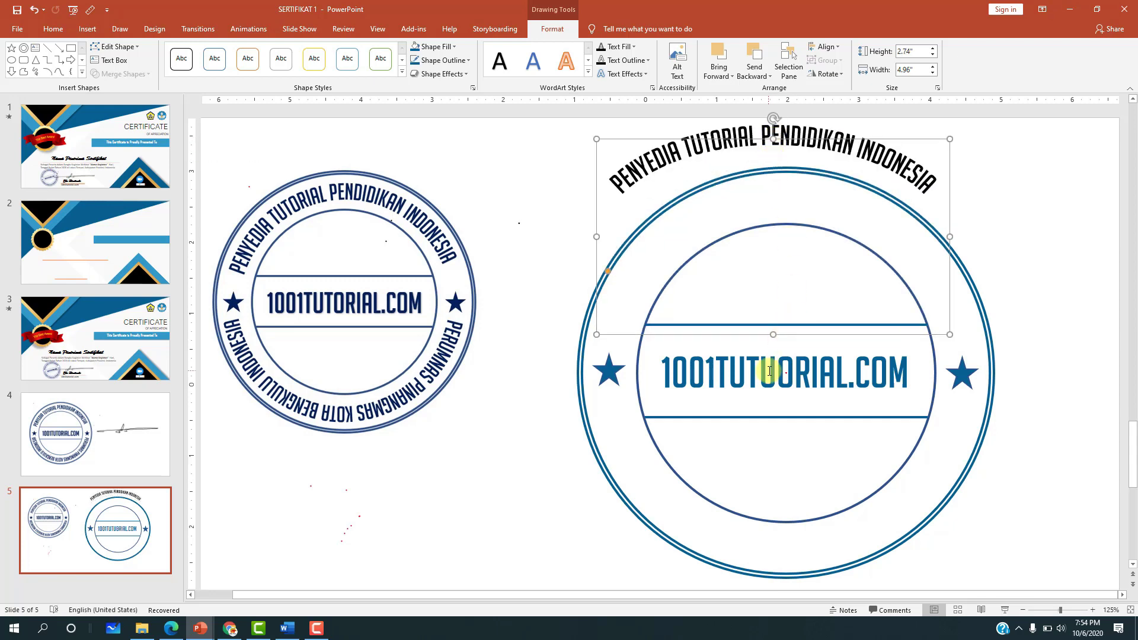
pyautogui.moveTo(775, 334); pyautogui.dragTo(774, 373)
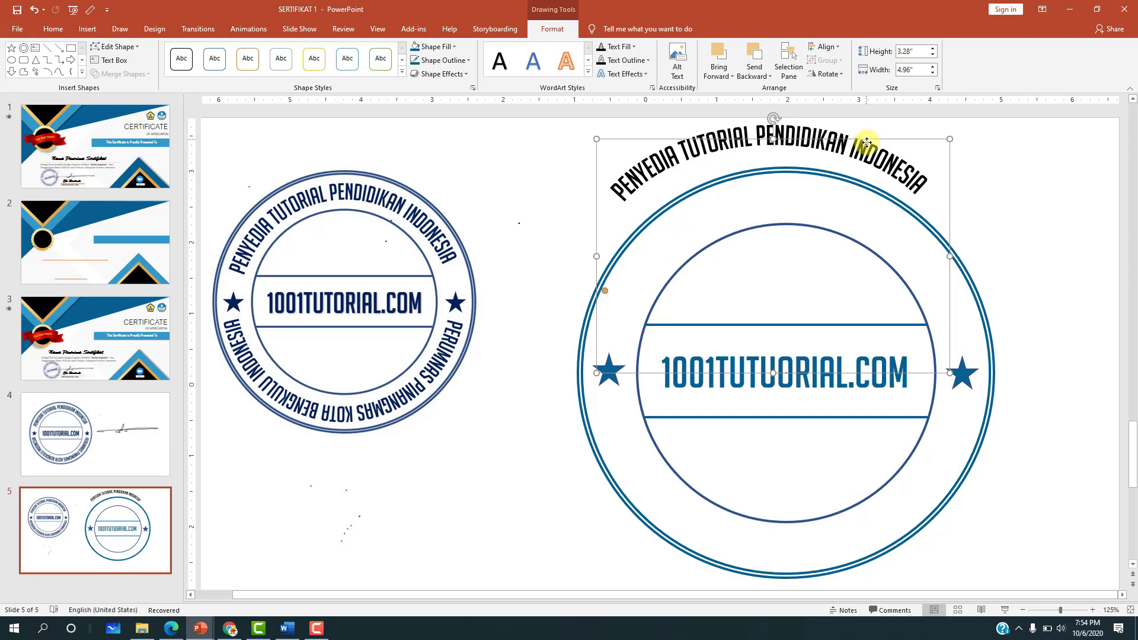
pyautogui.moveTo(866, 142); pyautogui.dragTo(882, 212)
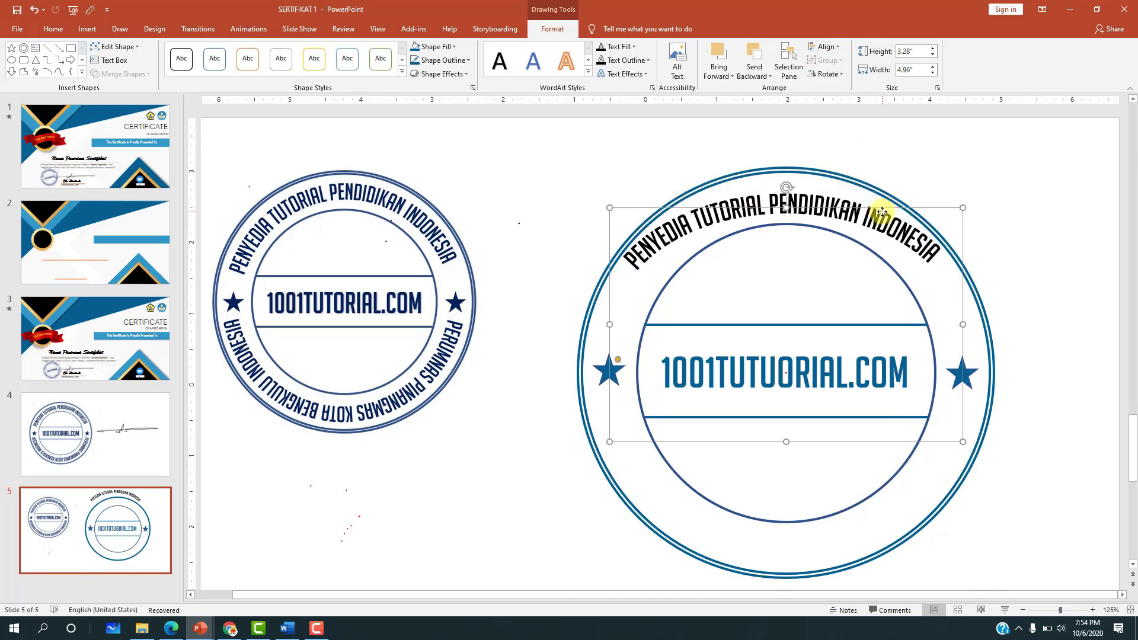
pyautogui.moveTo(785, 209); pyautogui.dragTo(786, 188)
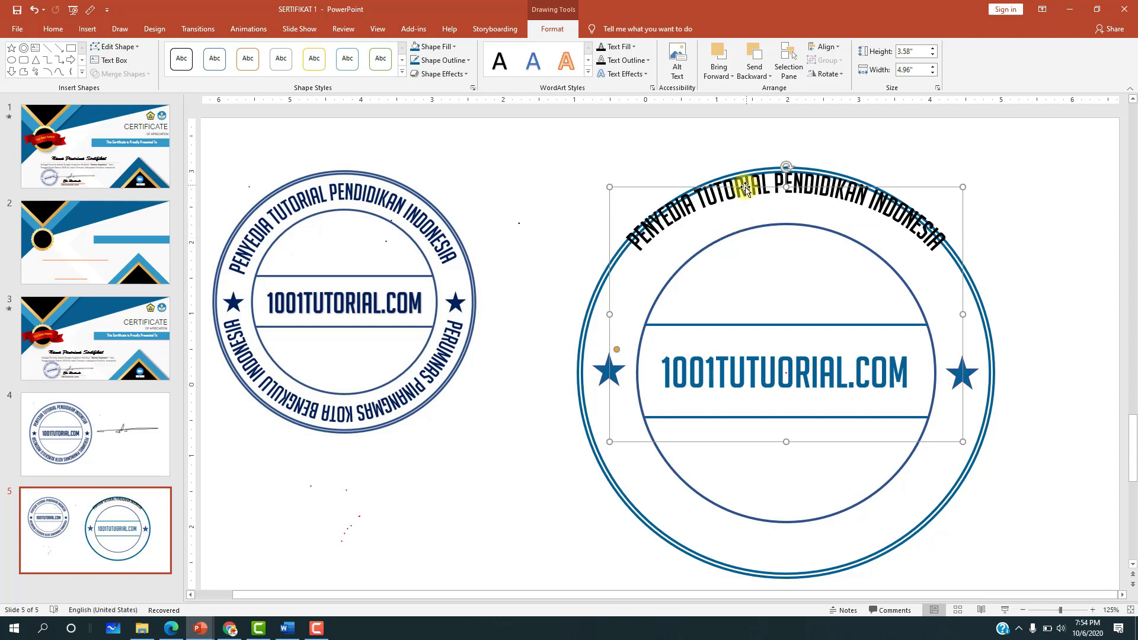
pyautogui.moveTo(746, 188)
pyautogui.mouseDown()
pyautogui.moveTo(777, 201)
pyautogui.moveTo(789, 187)
pyautogui.moveTo(766, 209)
pyautogui.mouseUp()
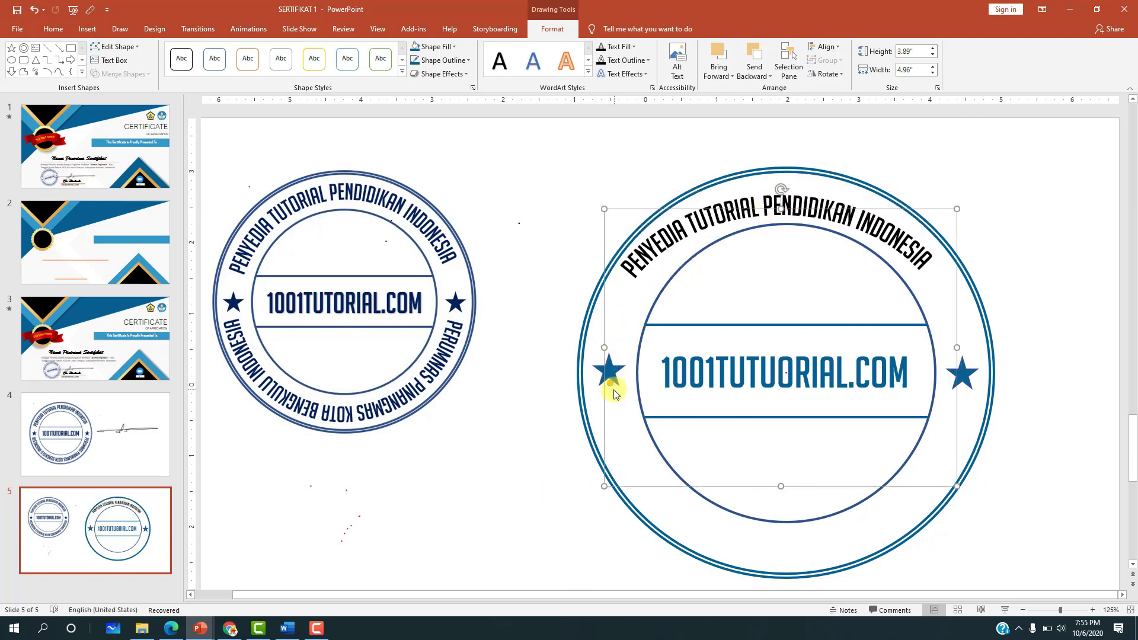
pyautogui.moveTo(615, 391); pyautogui.dragTo(623, 410)
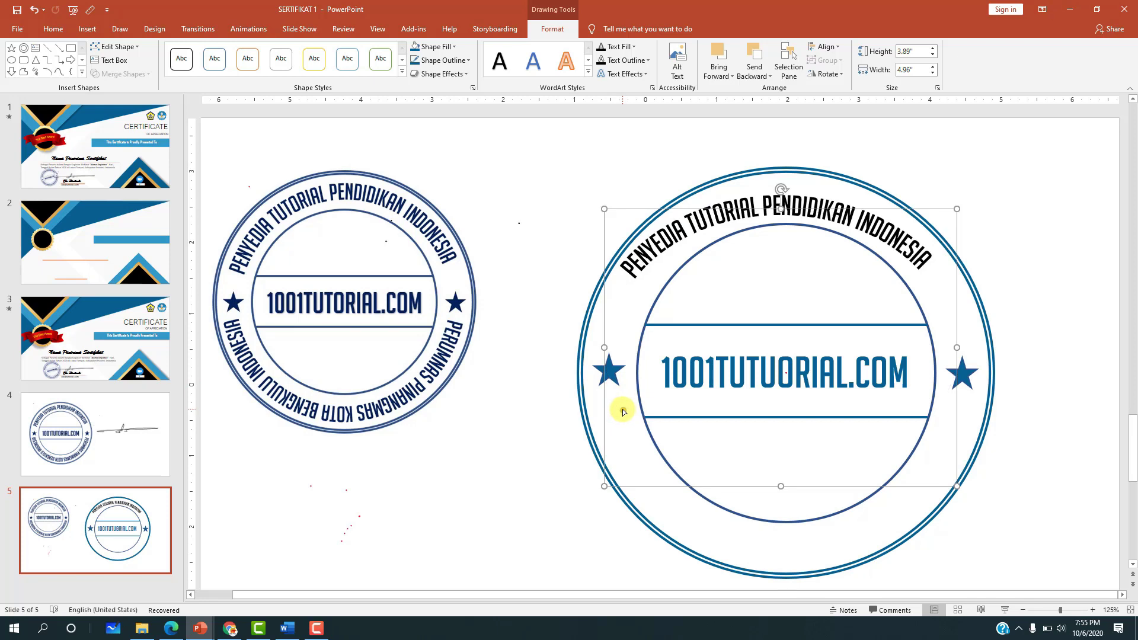
pyautogui.moveTo(781, 208)
pyautogui.mouseDown()
pyautogui.moveTo(782, 187)
pyautogui.moveTo(756, 208)
pyautogui.mouseUp()
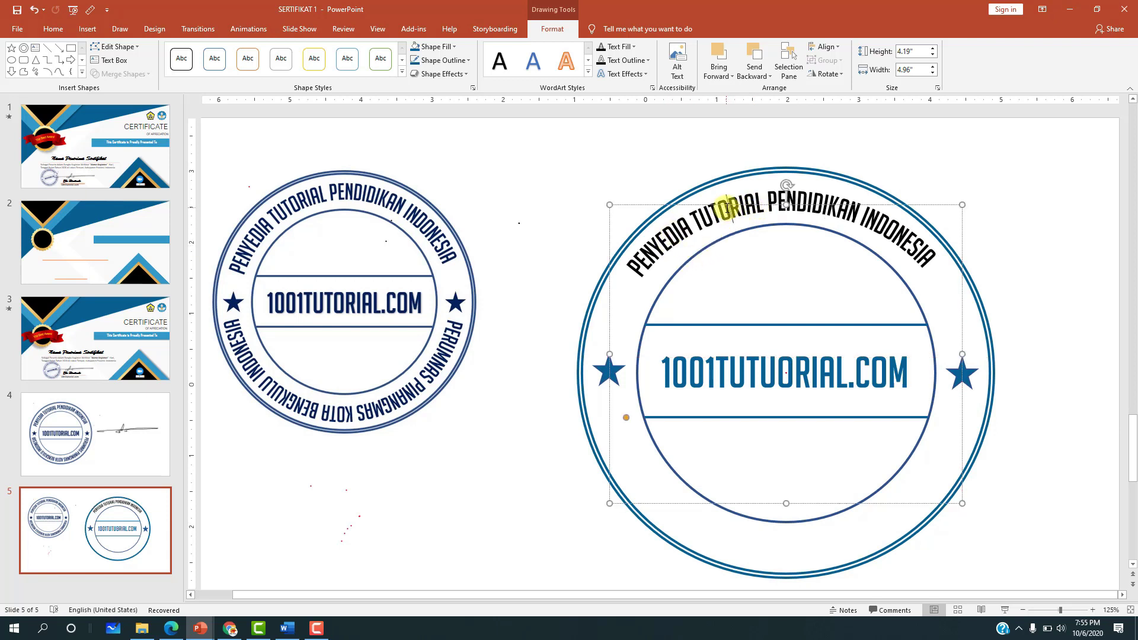
# Fill all the arched heading text with a recent blue and raise it from 28 to 32 pt.
pyautogui.hotkey('ctrl', 'a')
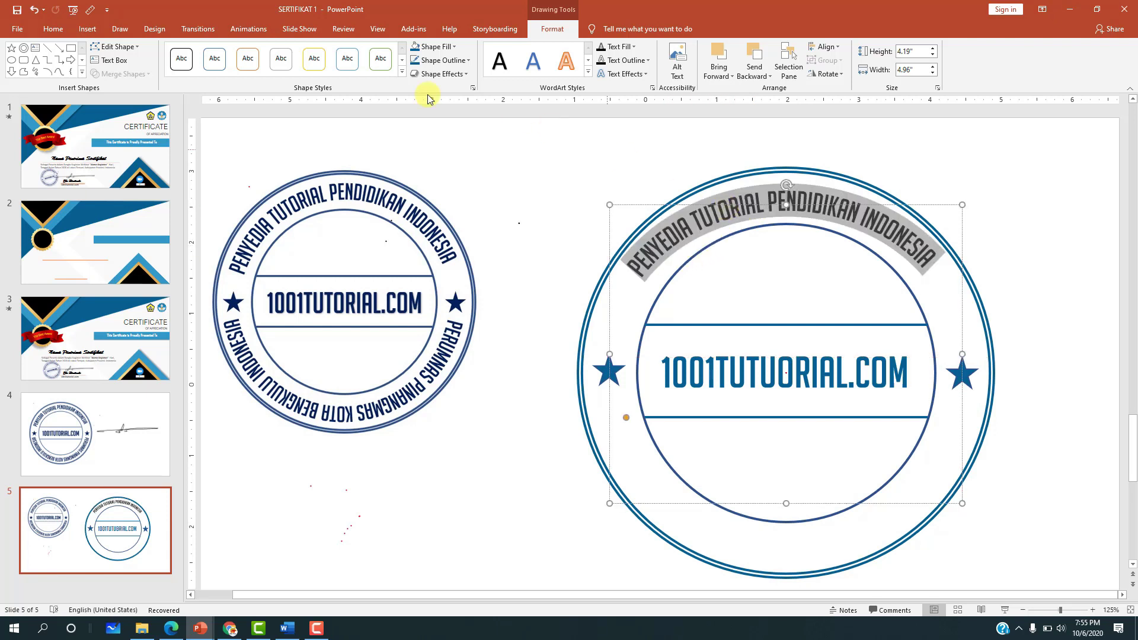
pyautogui.click(622, 48)
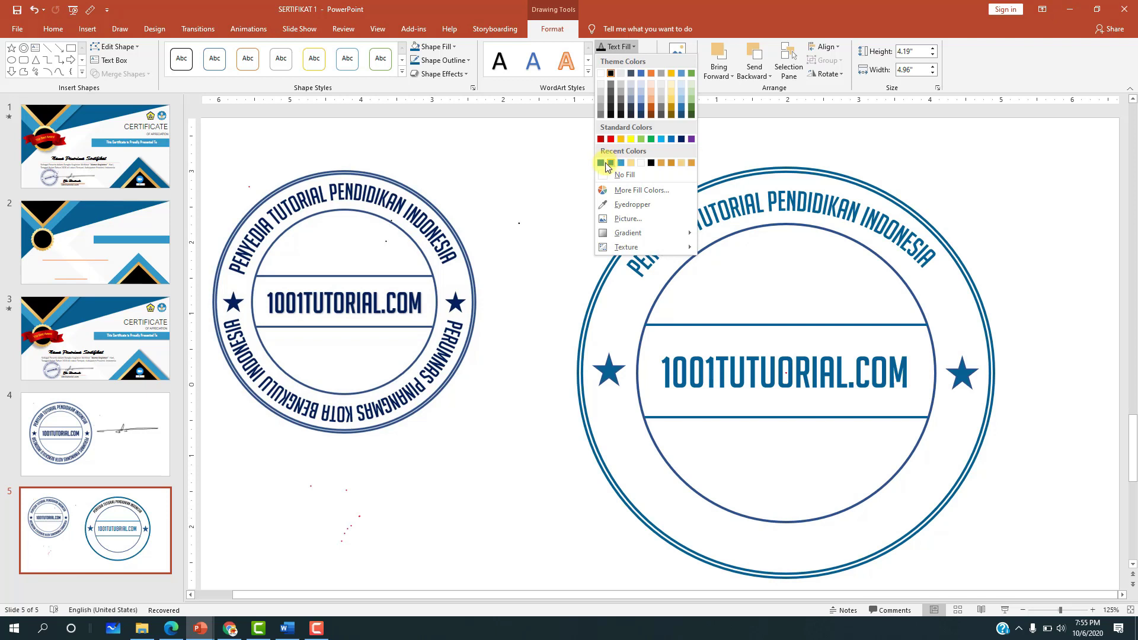
pyautogui.click(603, 165)
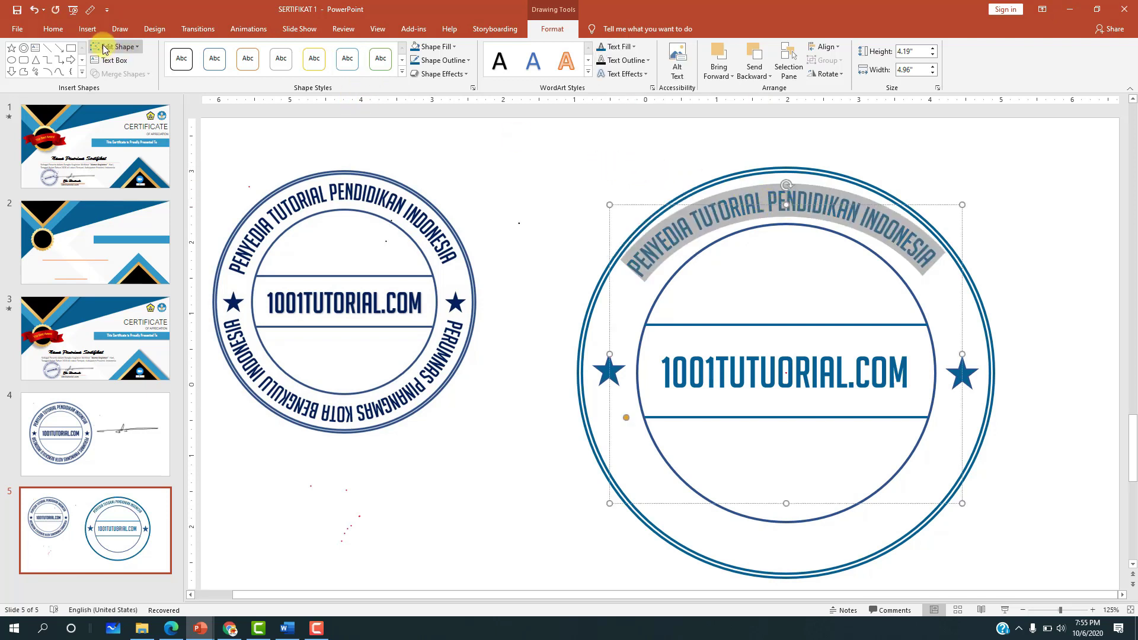
pyautogui.click(66, 32)
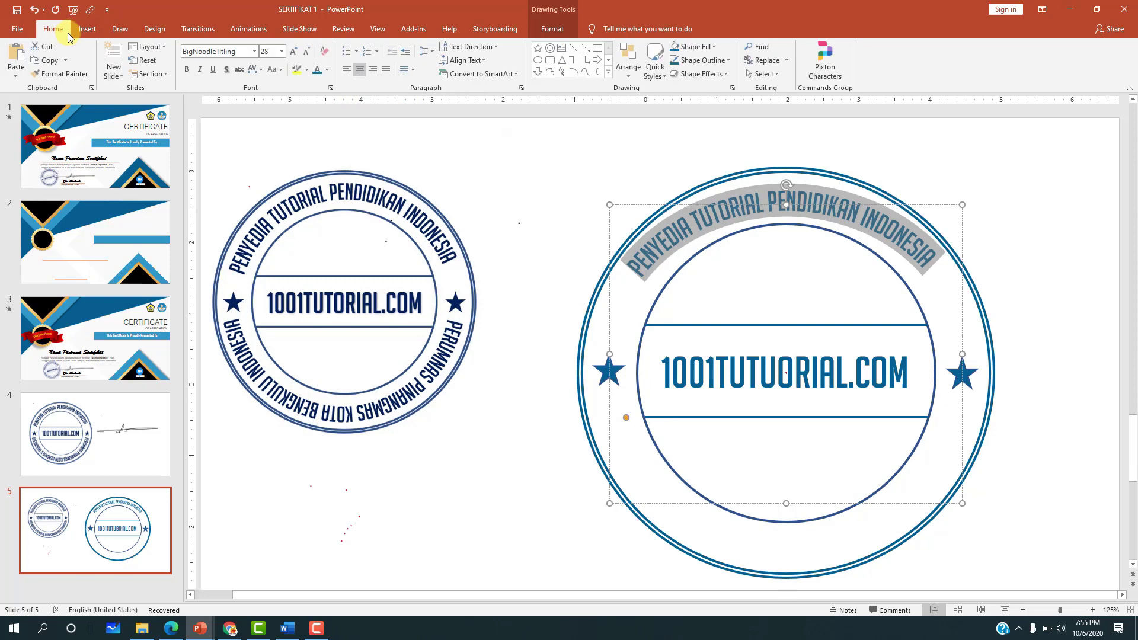
pyautogui.click(297, 59)
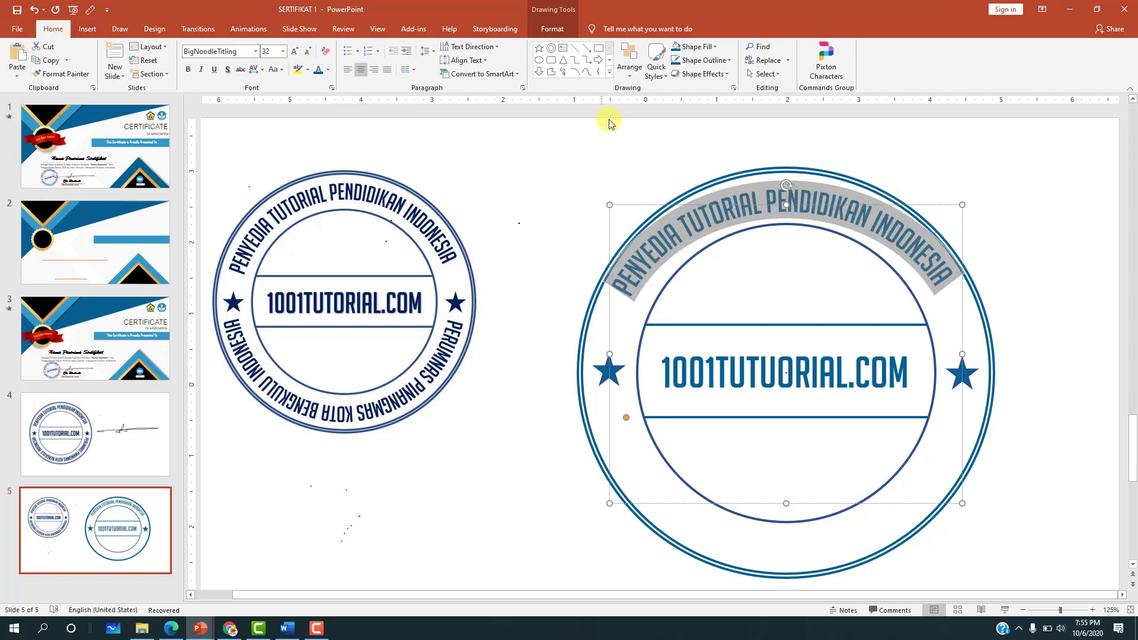
# Increase the arched heading to 36 pt and resize its box to re-curve the arc.
pyautogui.moveTo(787, 204); pyautogui.dragTo(788, 182)
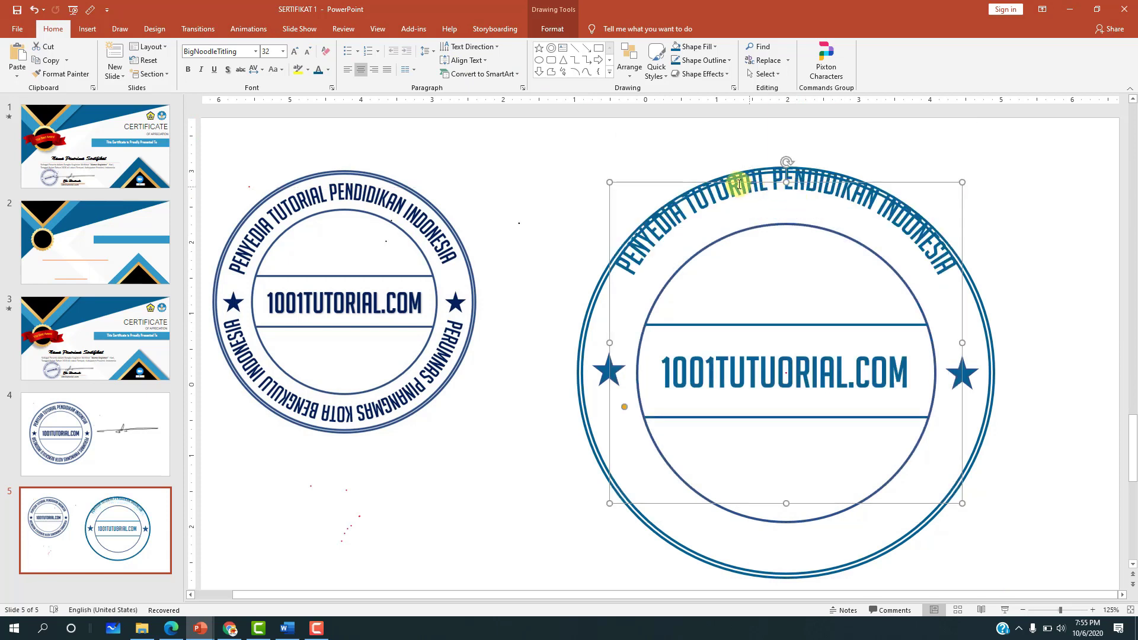
pyautogui.moveTo(729, 179); pyautogui.dragTo(728, 207)
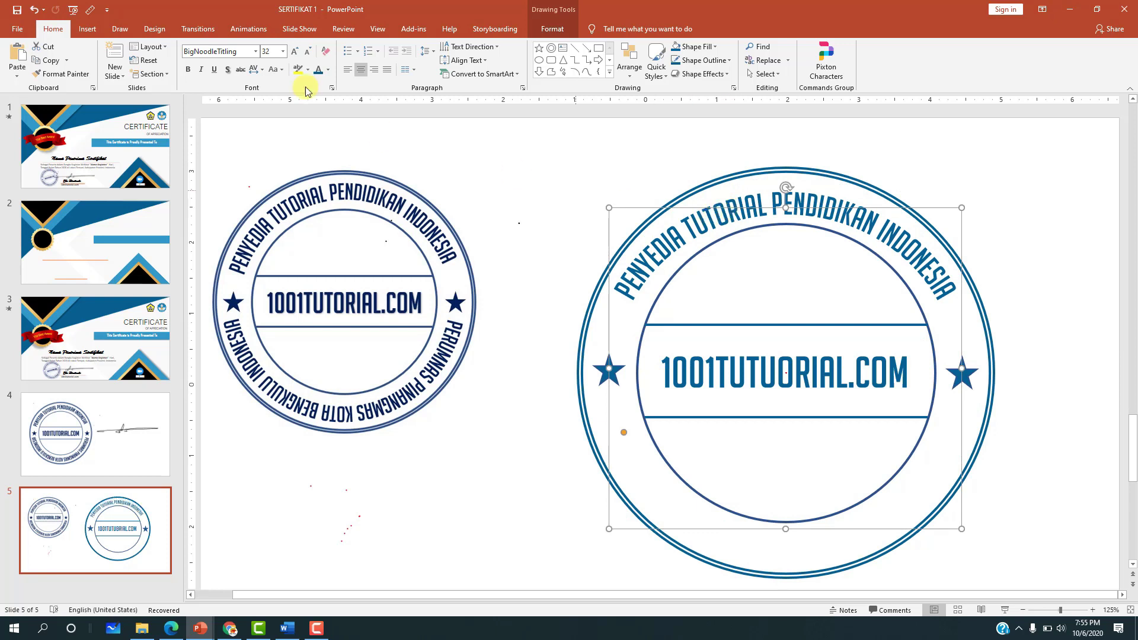
pyautogui.click(295, 51)
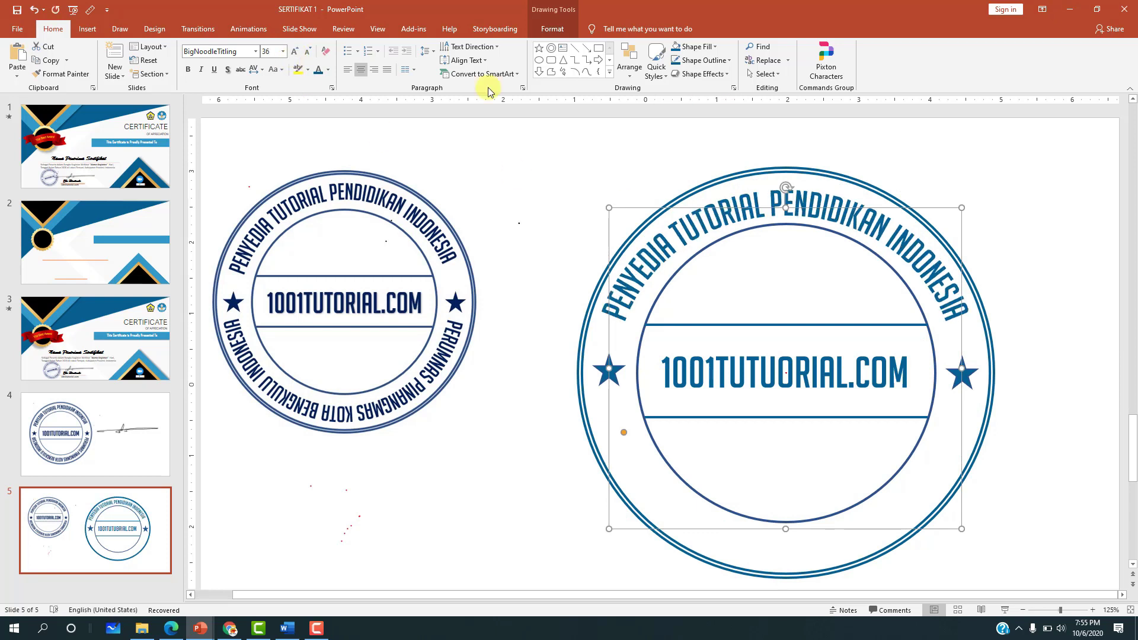
pyautogui.moveTo(786, 208); pyautogui.dragTo(785, 200)
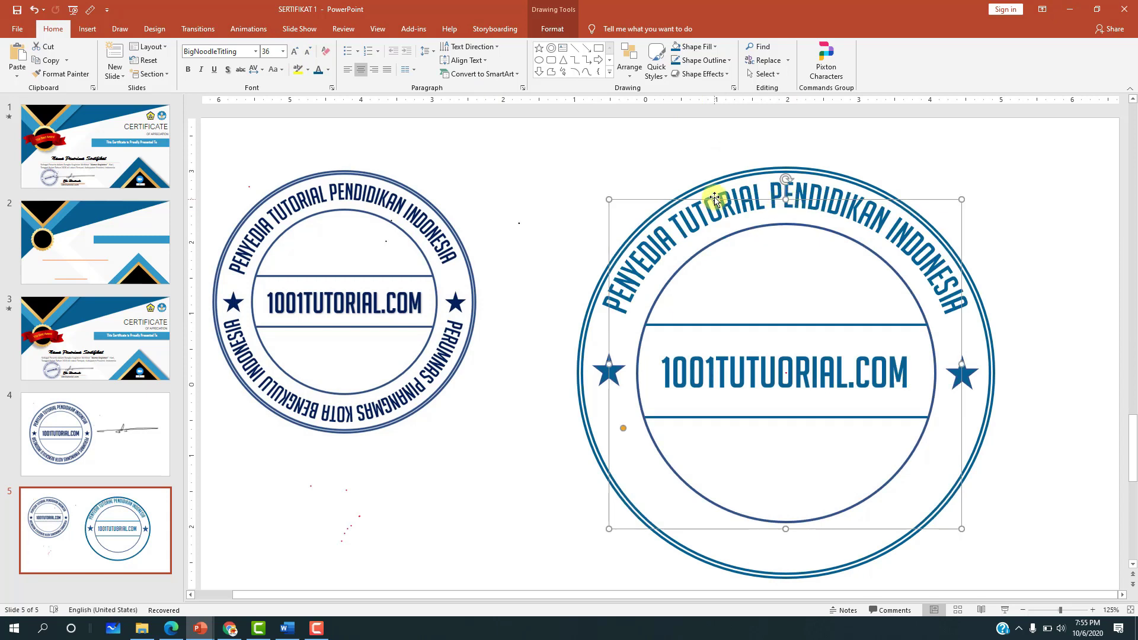
pyautogui.moveTo(689, 201); pyautogui.dragTo(687, 207)
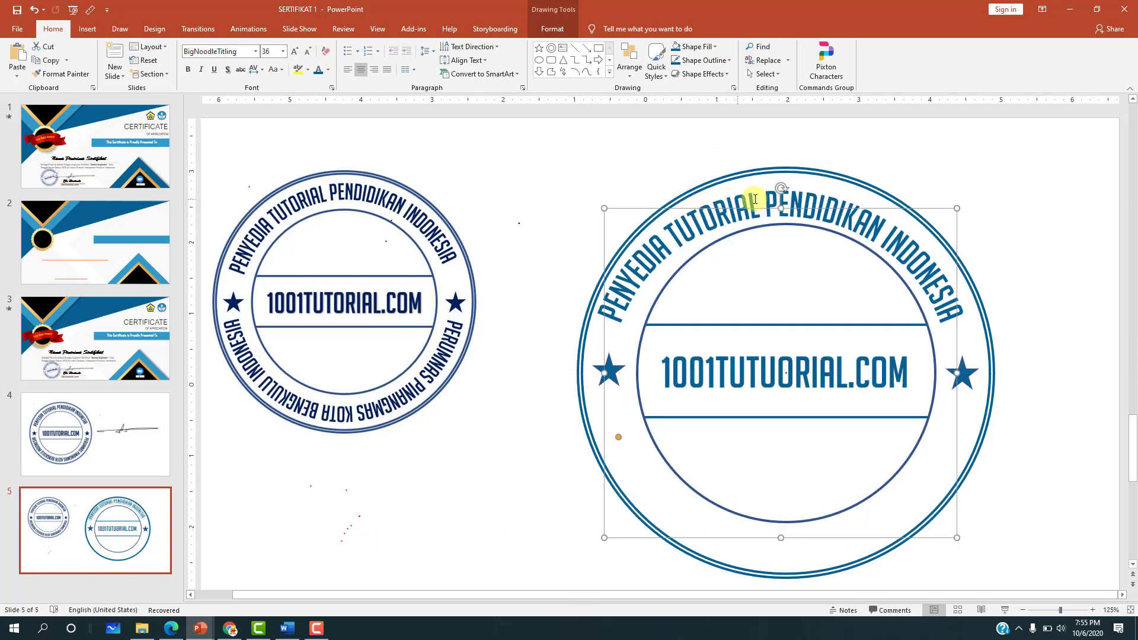
pyautogui.moveTo(778, 209)
pyautogui.mouseDown()
pyautogui.moveTo(779, 199)
pyautogui.moveTo(852, 207)
pyautogui.mouseUp()
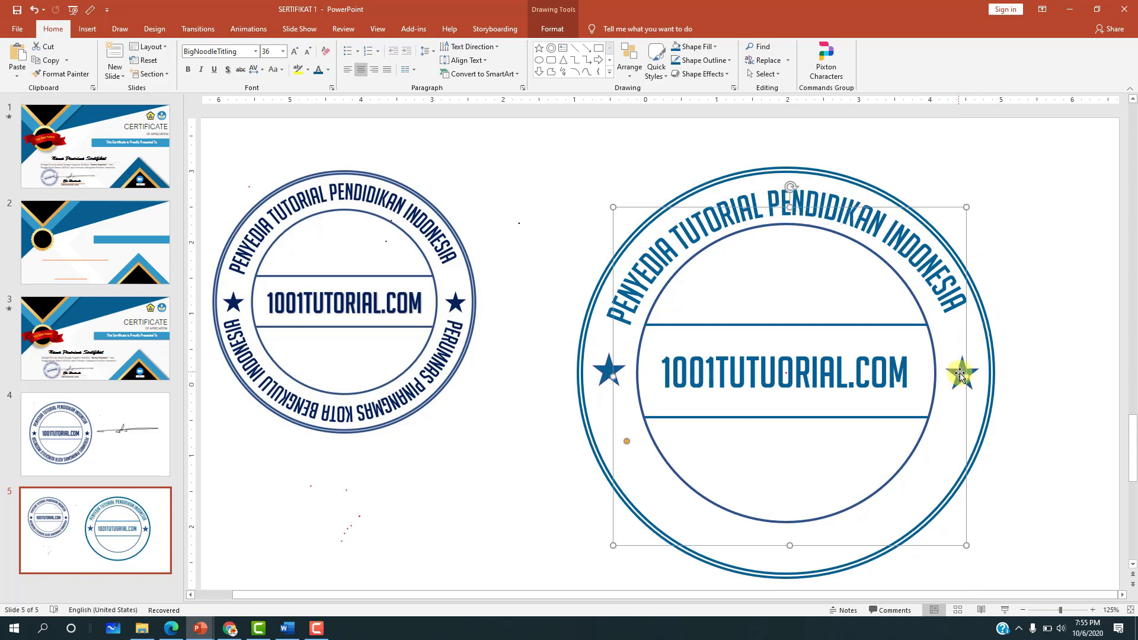
# Narrow, recentre and slightly rotate the arched heading so it wraps evenly around the ring's top.
pyautogui.moveTo(963, 376); pyautogui.dragTo(953, 377)
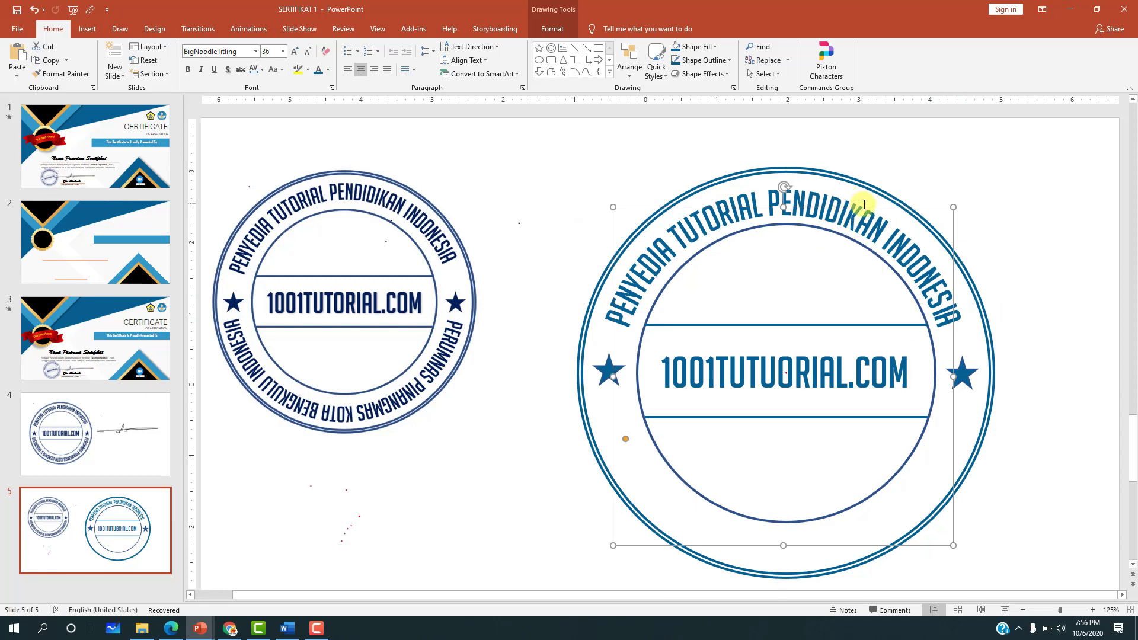
pyautogui.moveTo(865, 207); pyautogui.dragTo(867, 205)
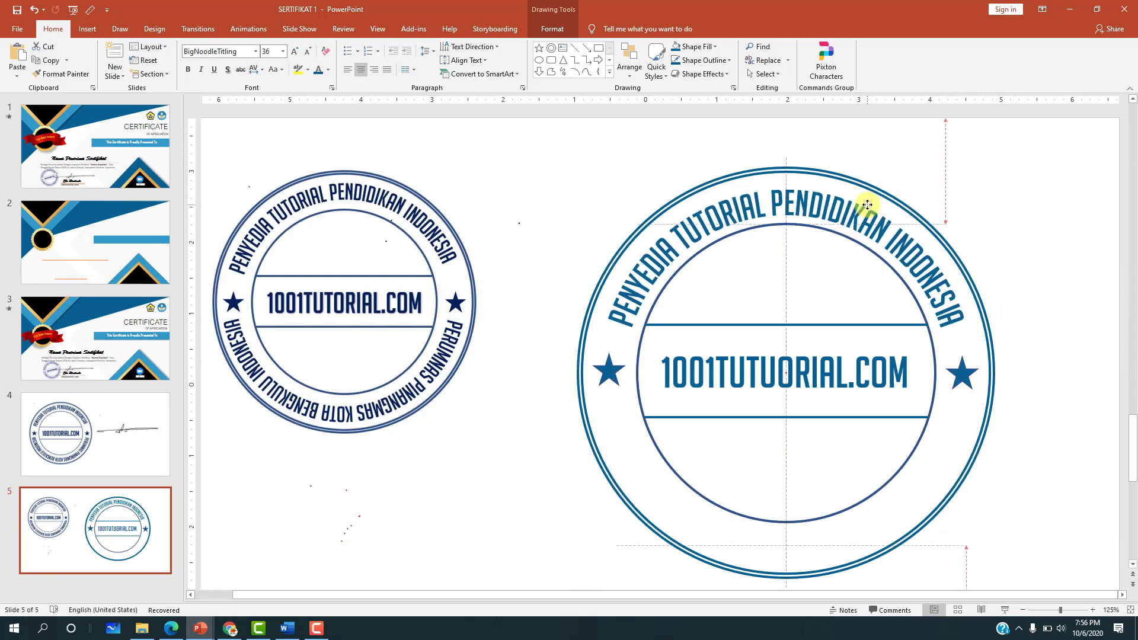
pyautogui.moveTo(868, 205); pyautogui.dragTo(866, 205)
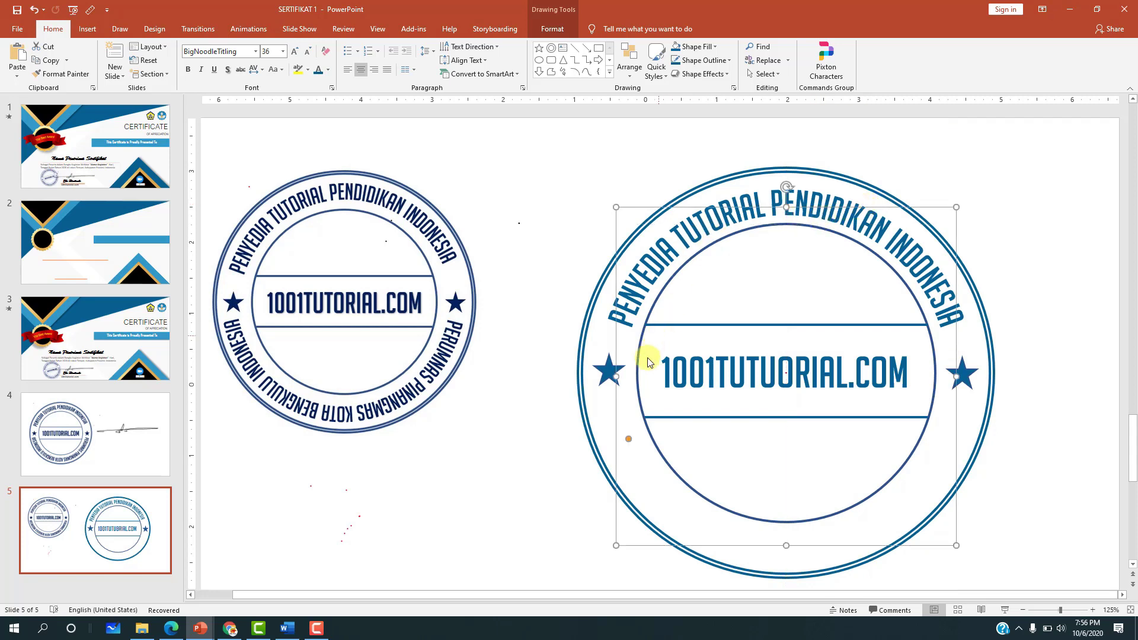
pyautogui.moveTo(611, 373); pyautogui.dragTo(603, 373)
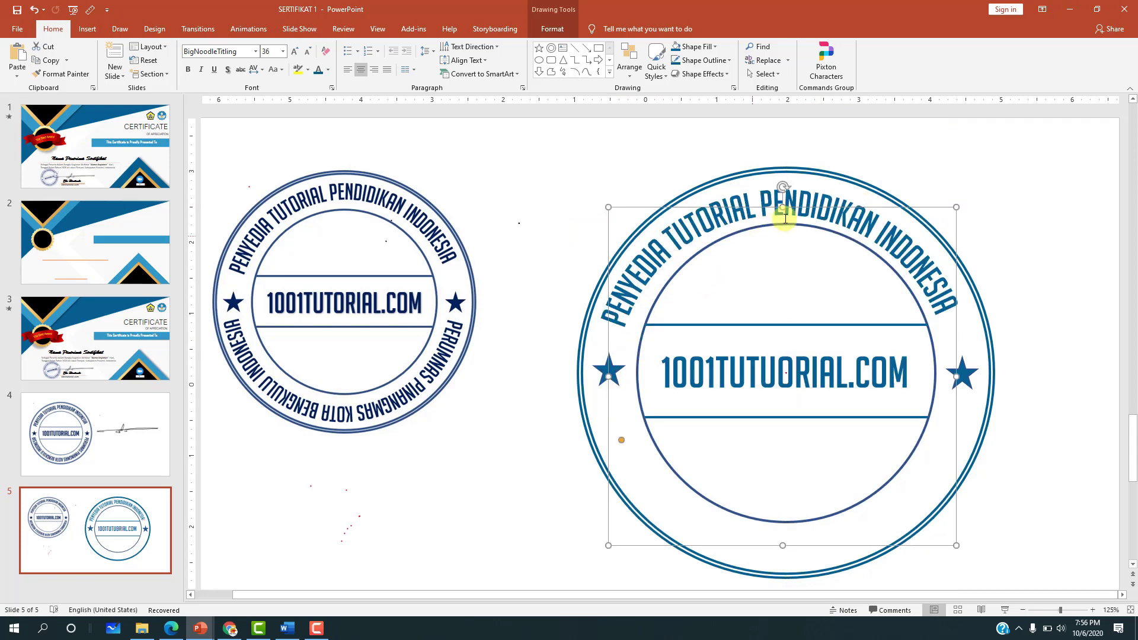
pyautogui.moveTo(866, 207); pyautogui.dragTo(874, 203)
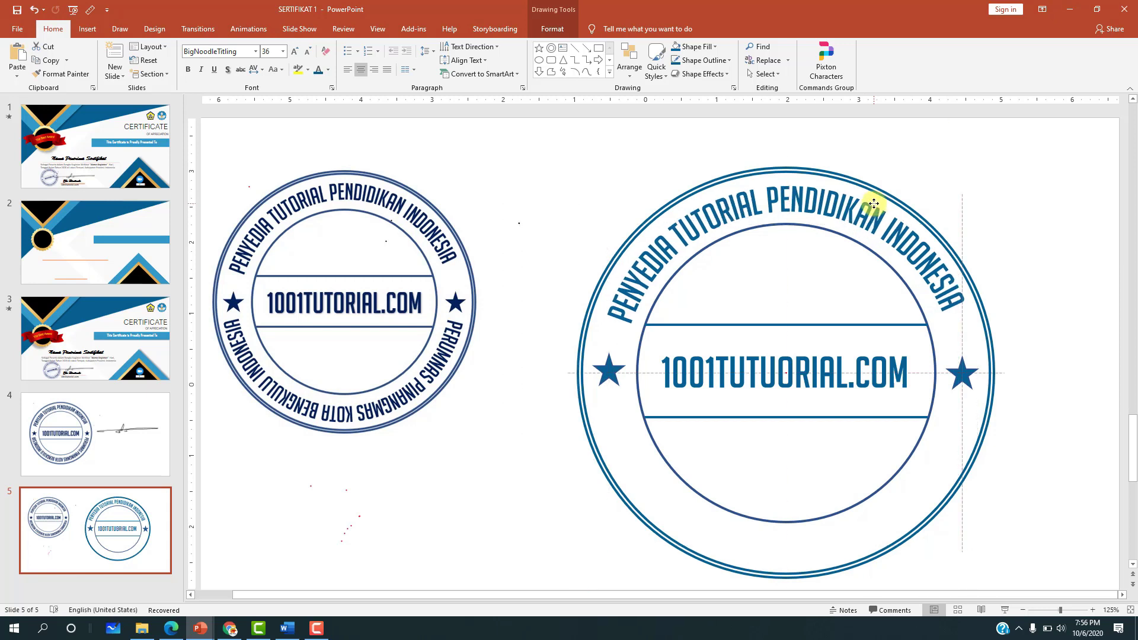
pyautogui.moveTo(874, 203); pyautogui.dragTo(873, 204)
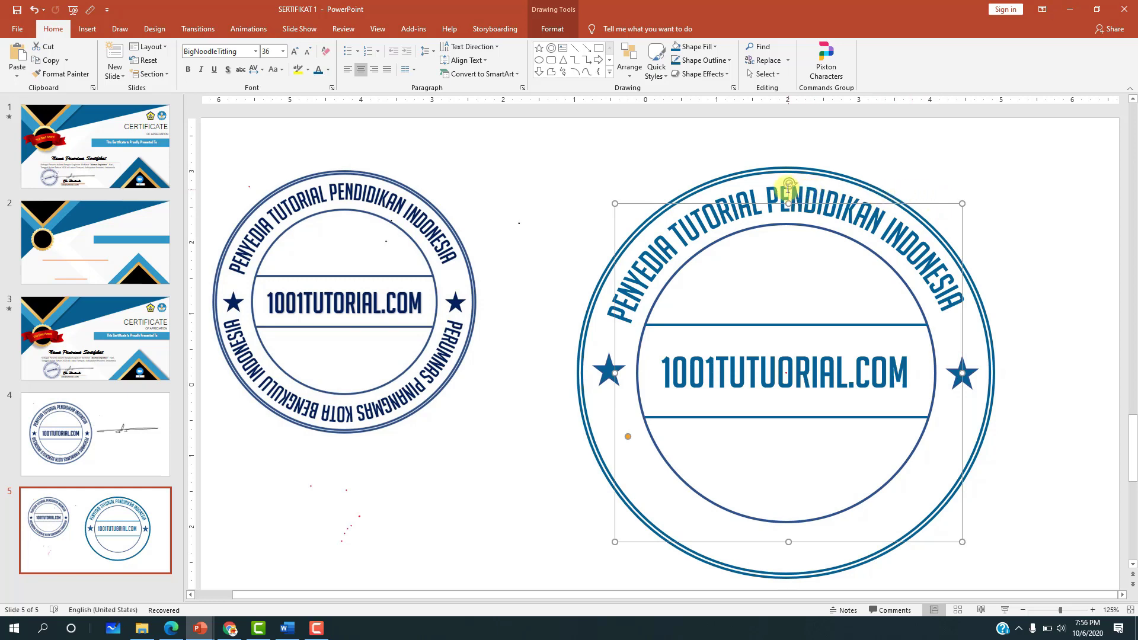
pyautogui.moveTo(786, 186); pyautogui.dragTo(797, 185)
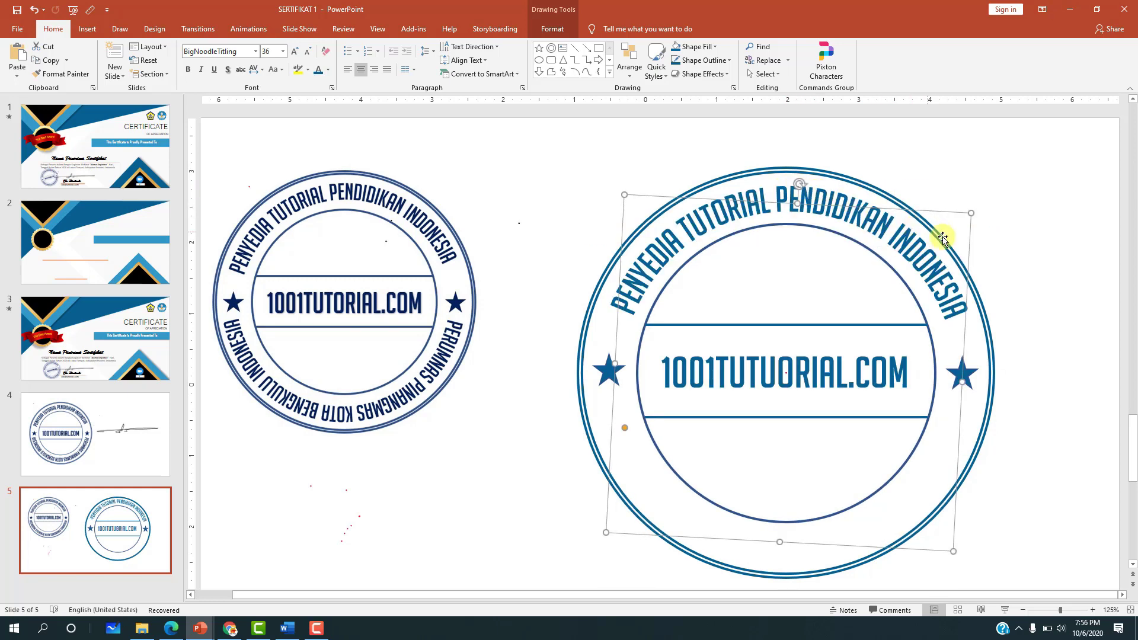
pyautogui.click(1045, 262)
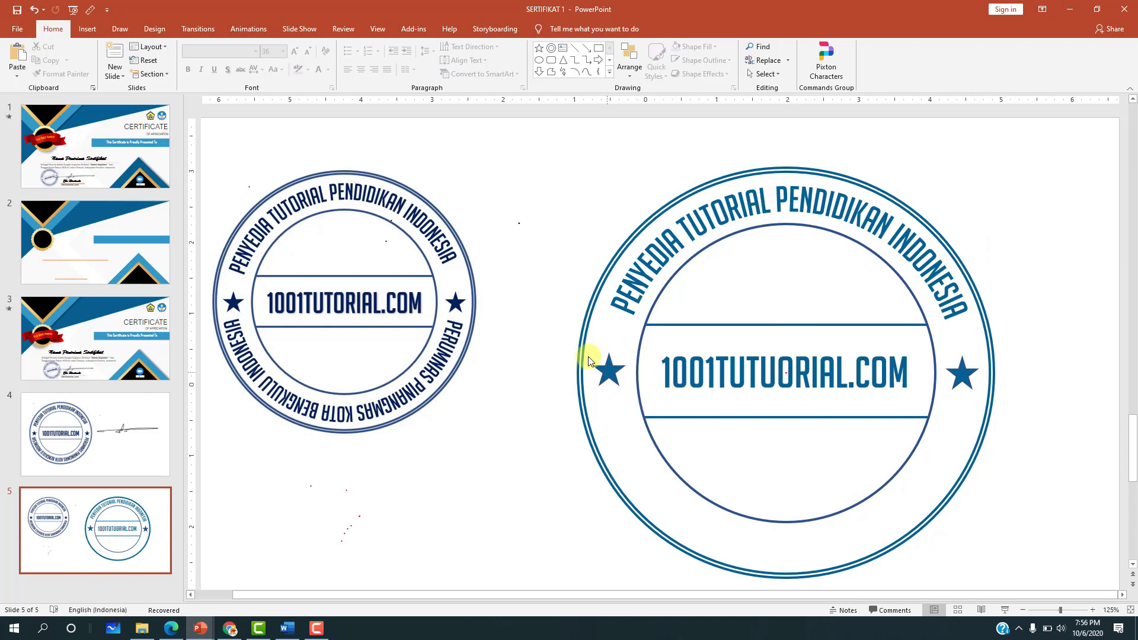
# Raise the left and right stars to matching heights just beneath the arched heading's ends.
pyautogui.click(610, 367)
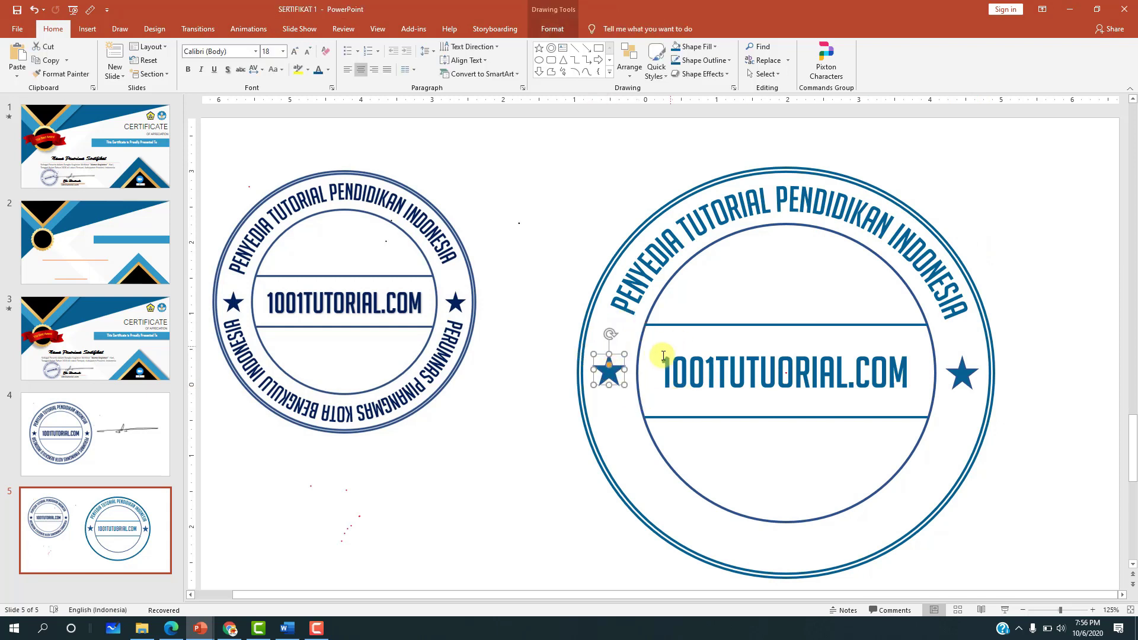
pyautogui.moveTo(606, 371); pyautogui.dragTo(615, 347)
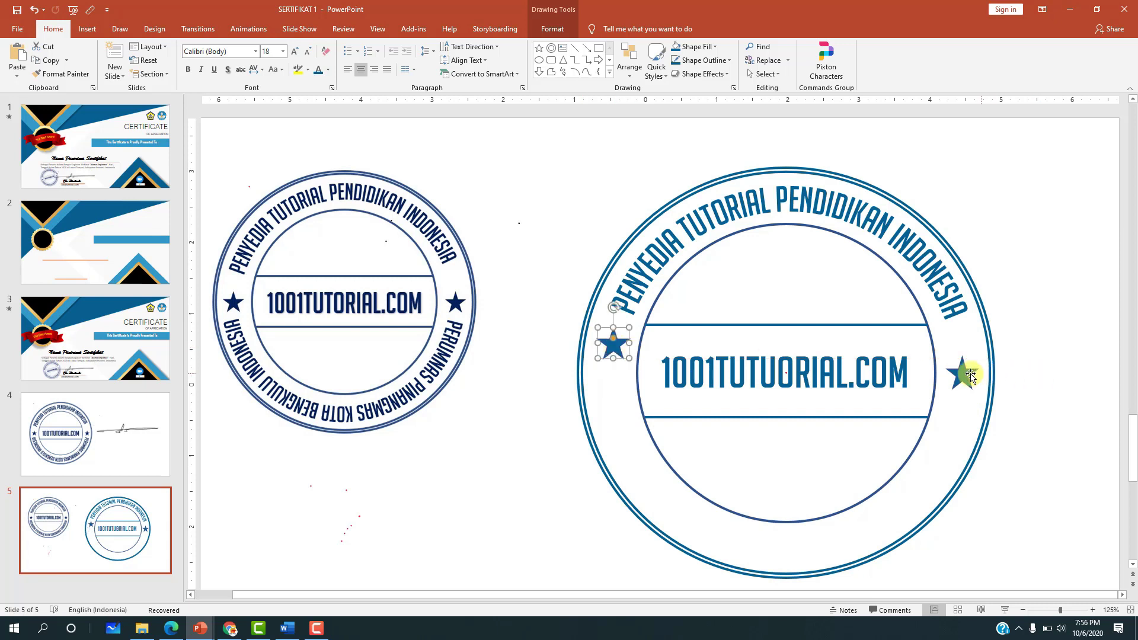
pyautogui.moveTo(963, 374); pyautogui.dragTo(963, 345)
pyautogui.click(1020, 322)
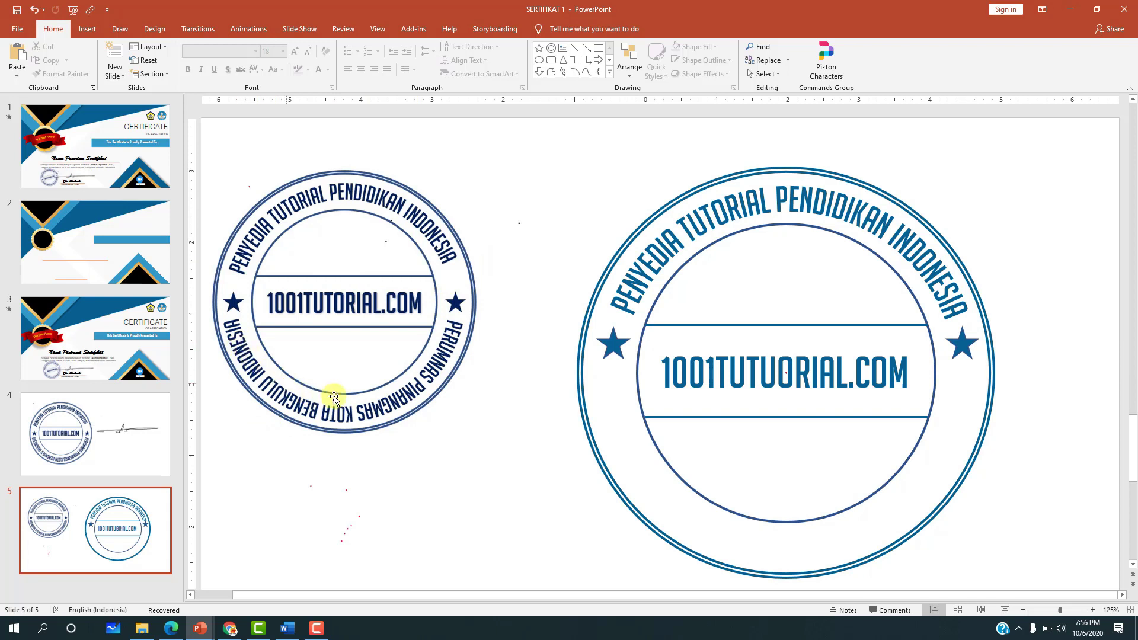
# Duplicate the arched title WordArt, move the copy to the stamp's bottom and rotate it upside down.
pyautogui.click(809, 206)
pyautogui.click(849, 206)
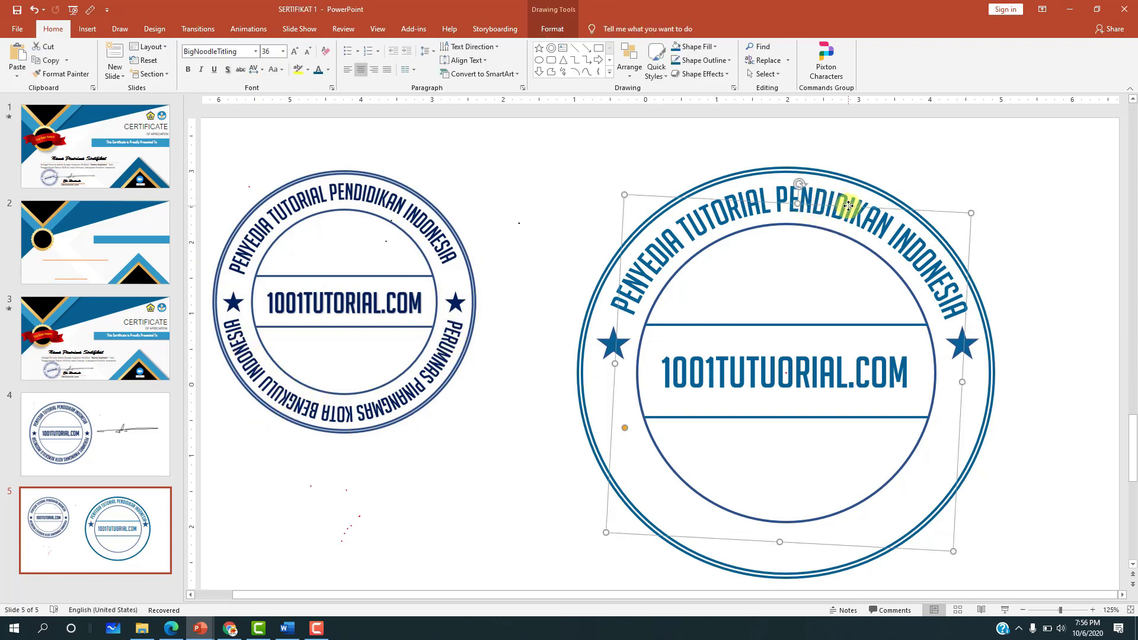
pyautogui.moveTo(849, 206); pyautogui.dragTo(918, 224)
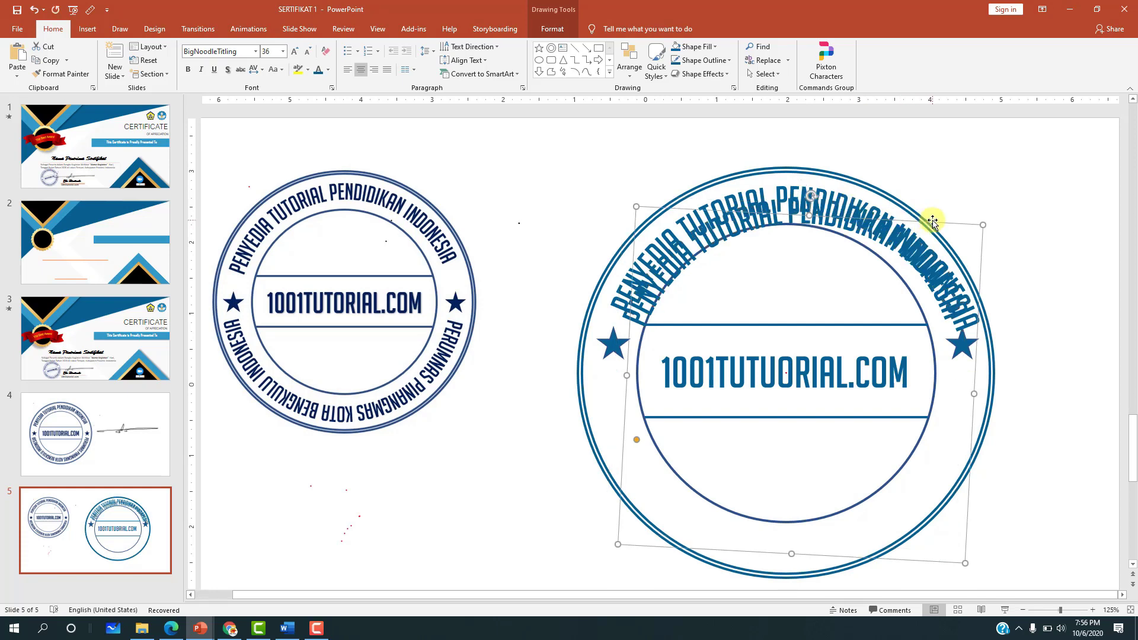
pyautogui.moveTo(934, 222)
pyautogui.mouseDown()
pyautogui.moveTo(824, 292)
pyautogui.moveTo(780, 550)
pyautogui.mouseUp()
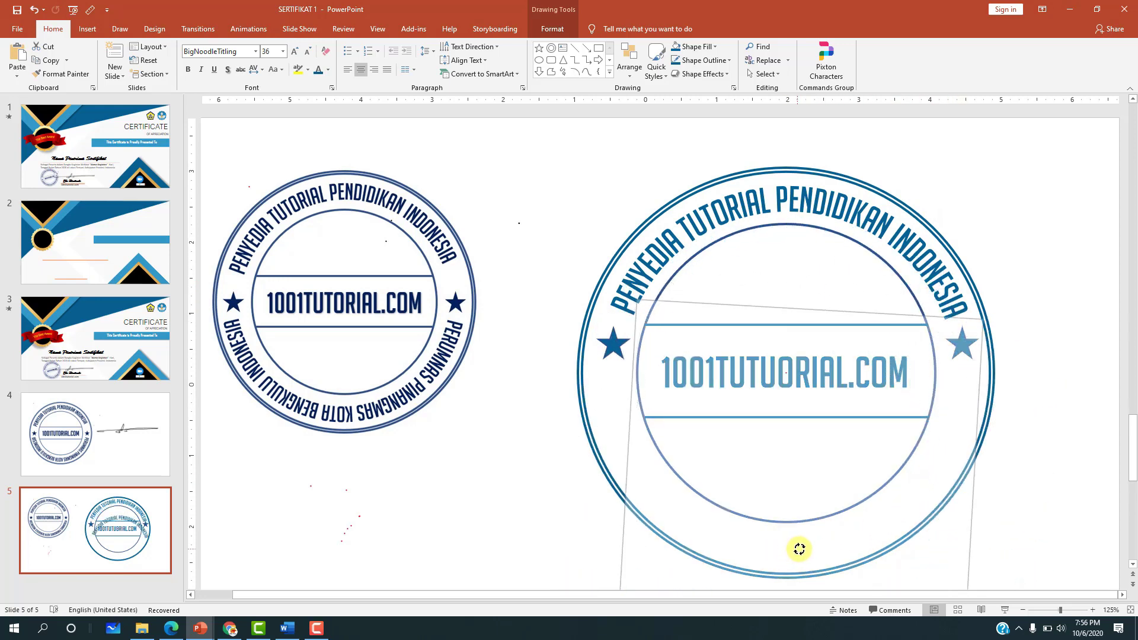
pyautogui.moveTo(779, 551); pyautogui.dragTo(795, 546)
pyautogui.scroll(-2, 1027, 425)
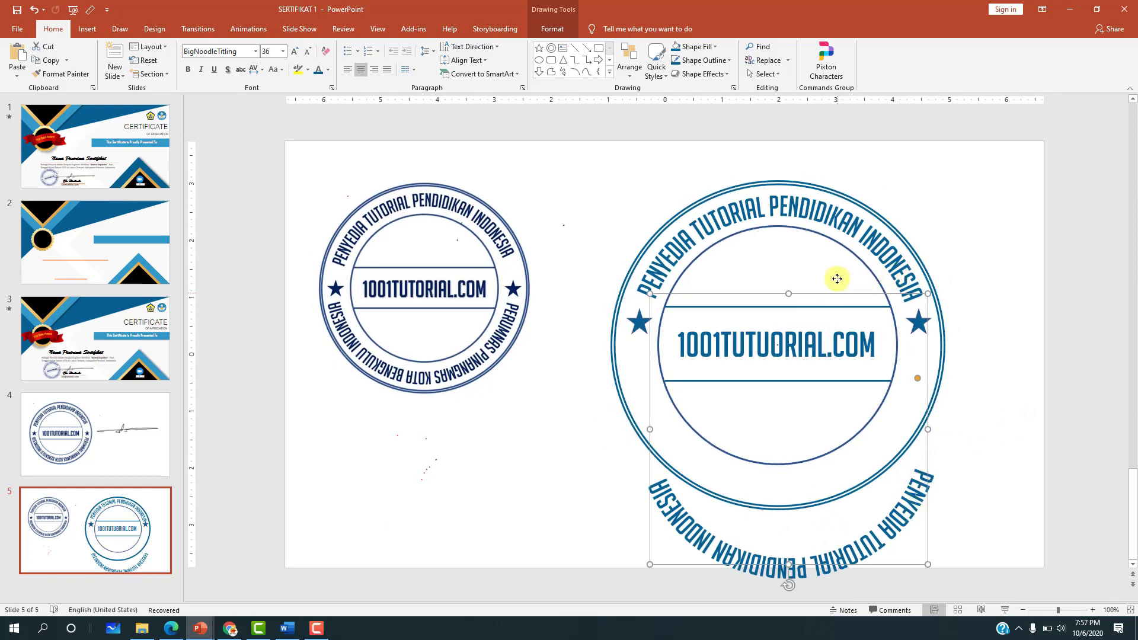
# Move the bottom arc text inside the ring and replace it with 'PERUMNAS PINANGMAS KOTA BENGKULU INDONESIA'.
pyautogui.moveTo(837, 279); pyautogui.dragTo(823, 211)
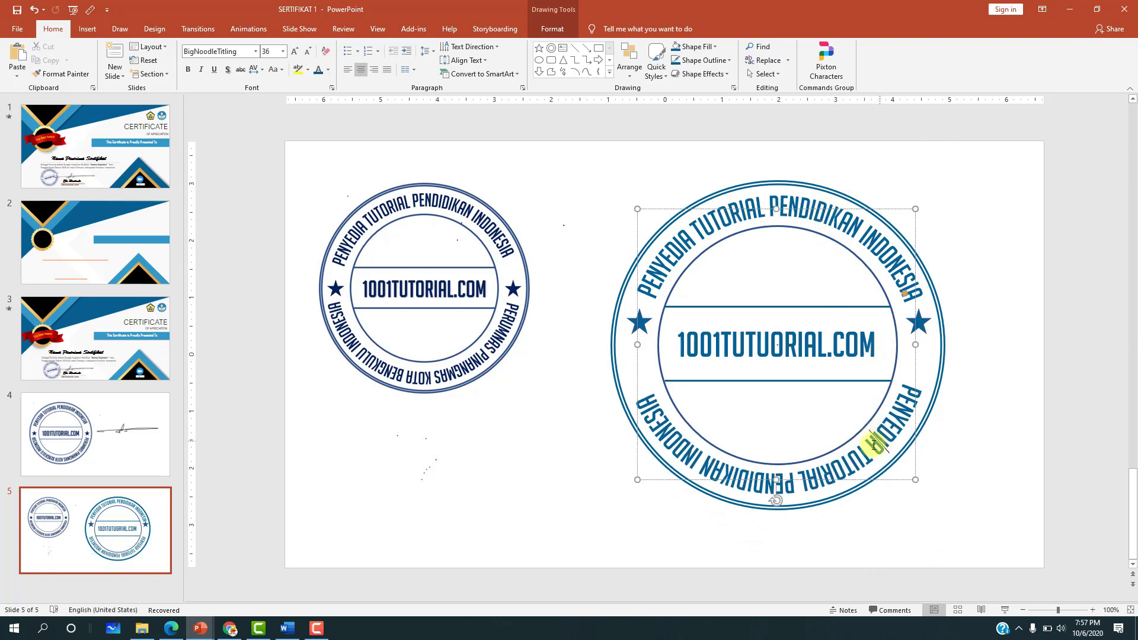
pyautogui.hotkey('ctrl', 'a')
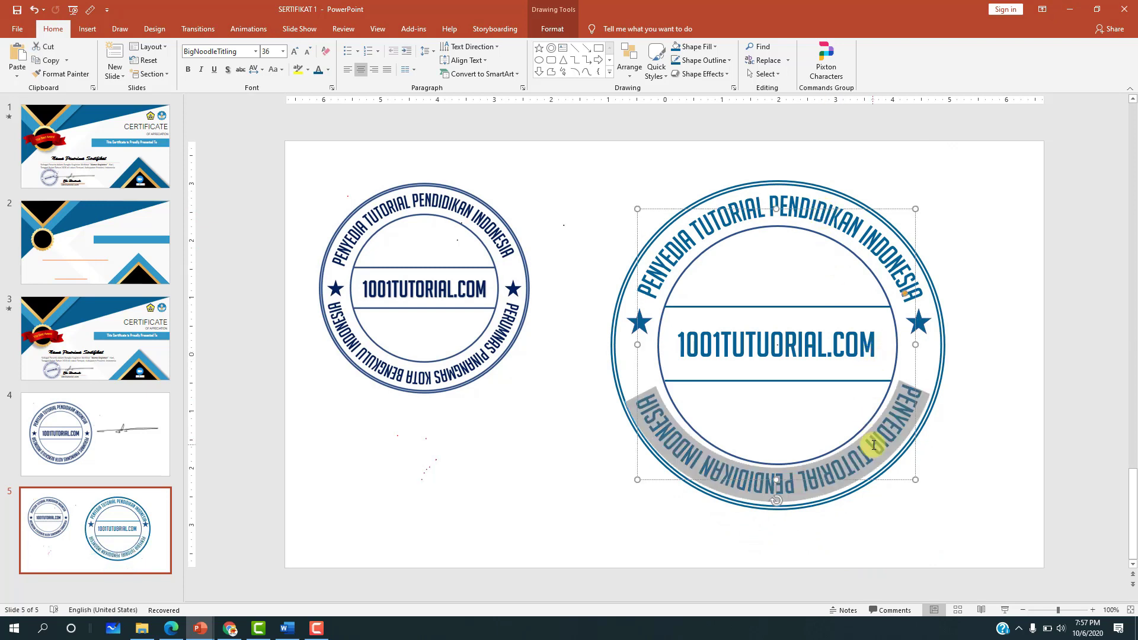
pyautogui.write('PER')
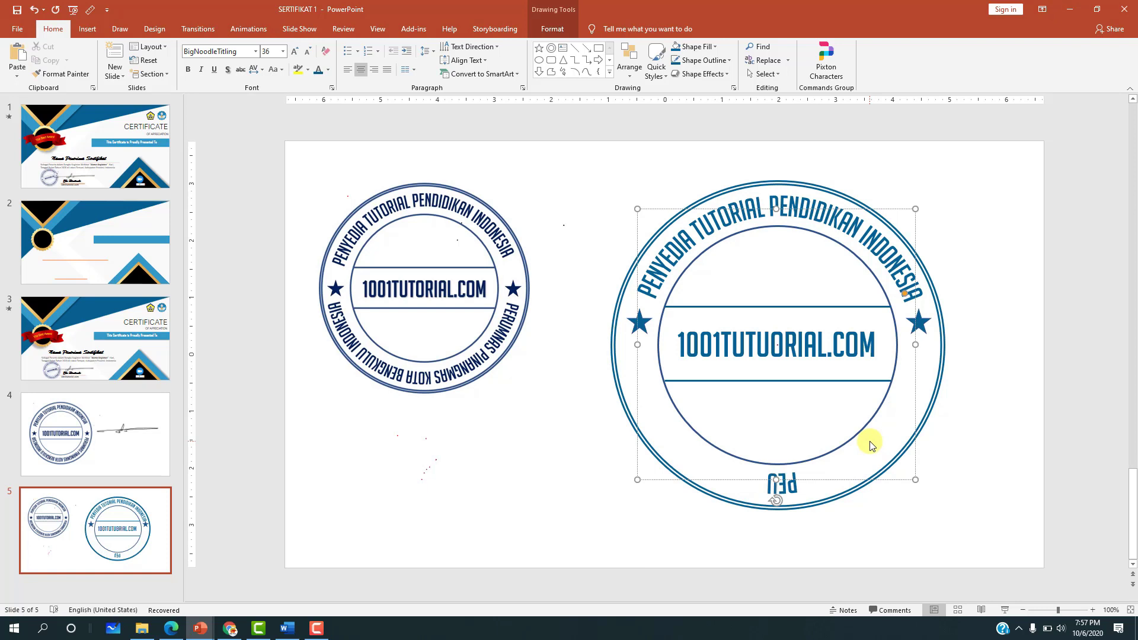
pyautogui.write('UMNAS')
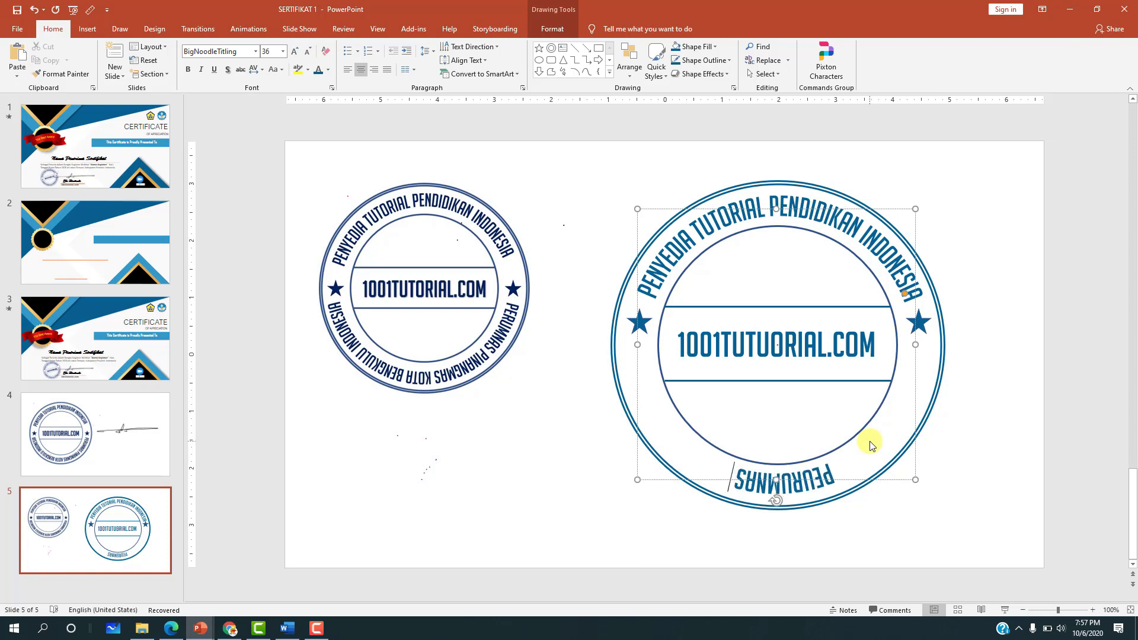
pyautogui.write(' PINANGMAS ')
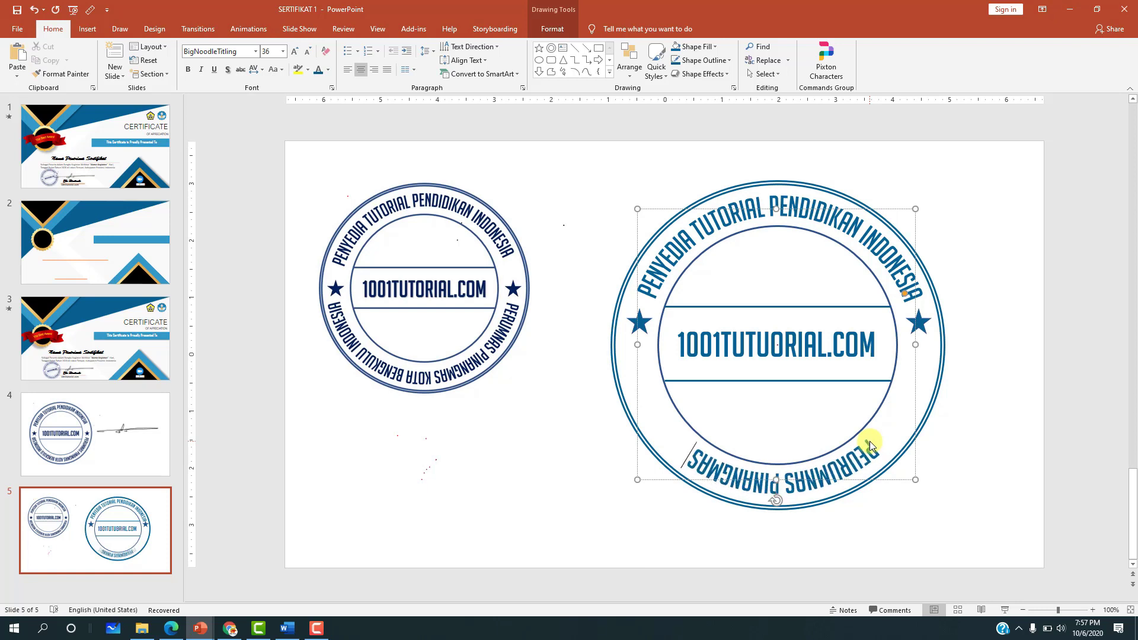
pyautogui.write('KOTA BE')
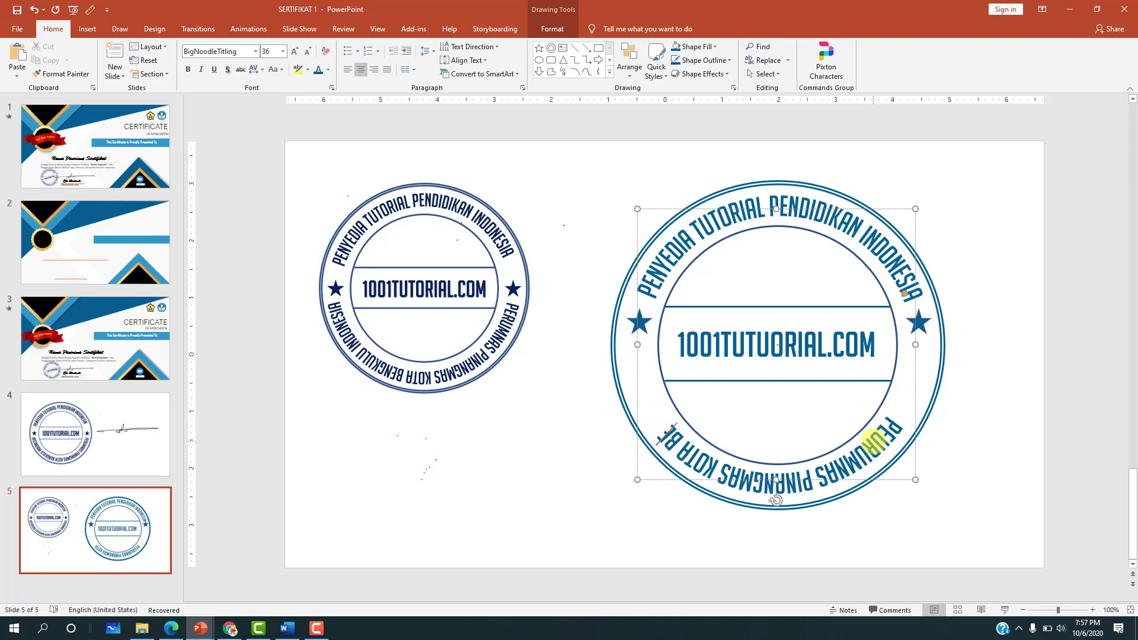
pyautogui.write('NGKULU IN')
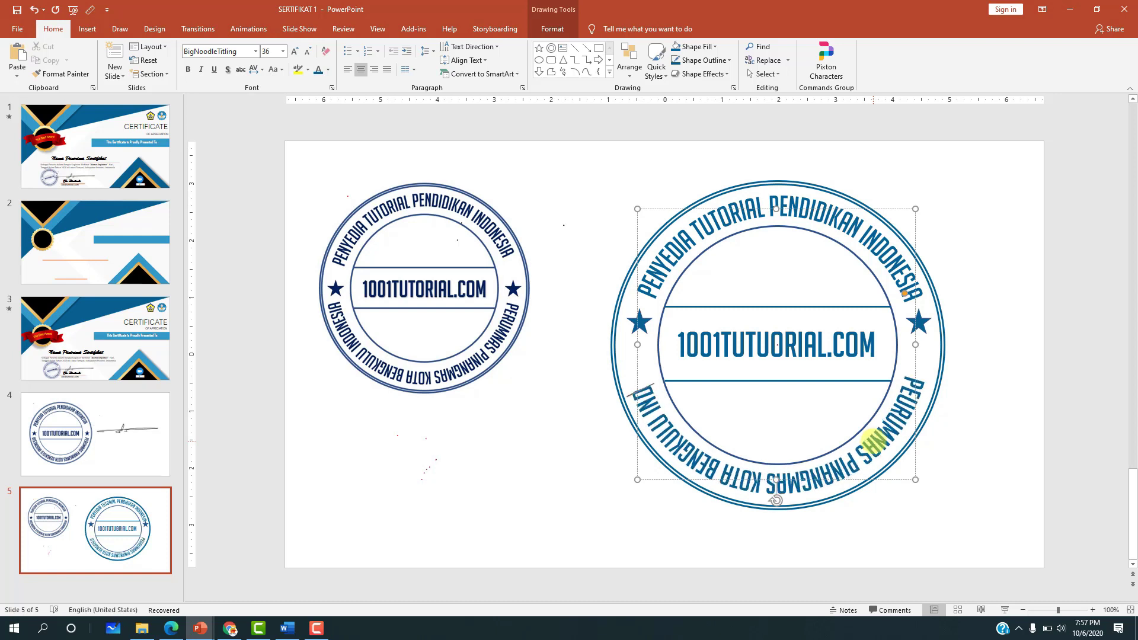
pyautogui.write('DONESIA')
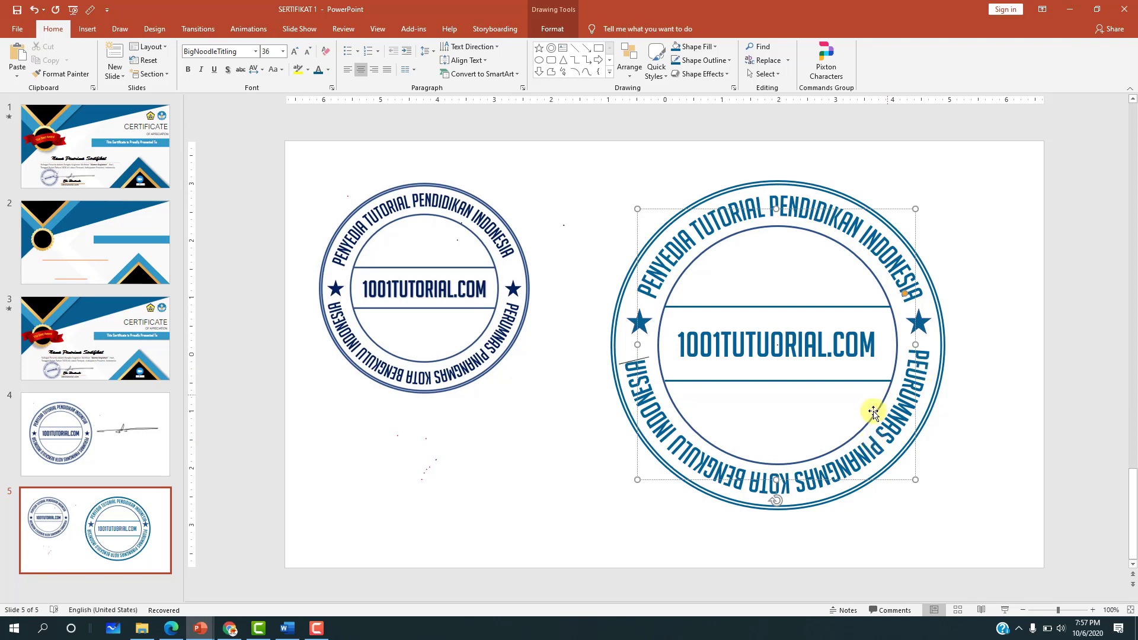
pyautogui.click(982, 400)
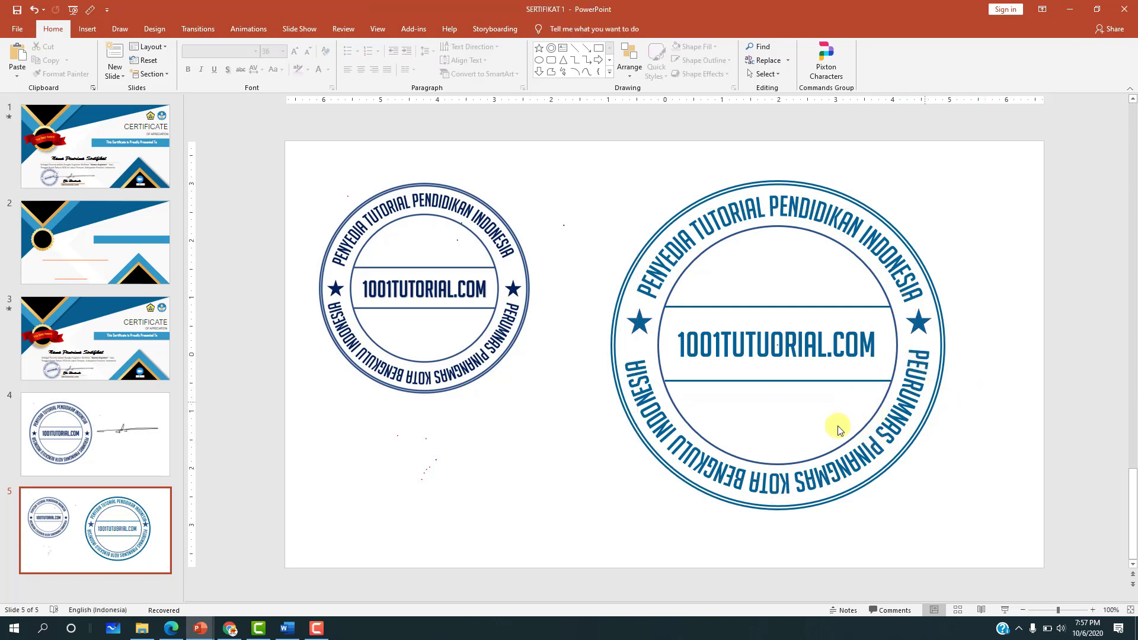
# Rotate the lower curved text around the ring and nudge the left star and text into alignment.
pyautogui.click(891, 422)
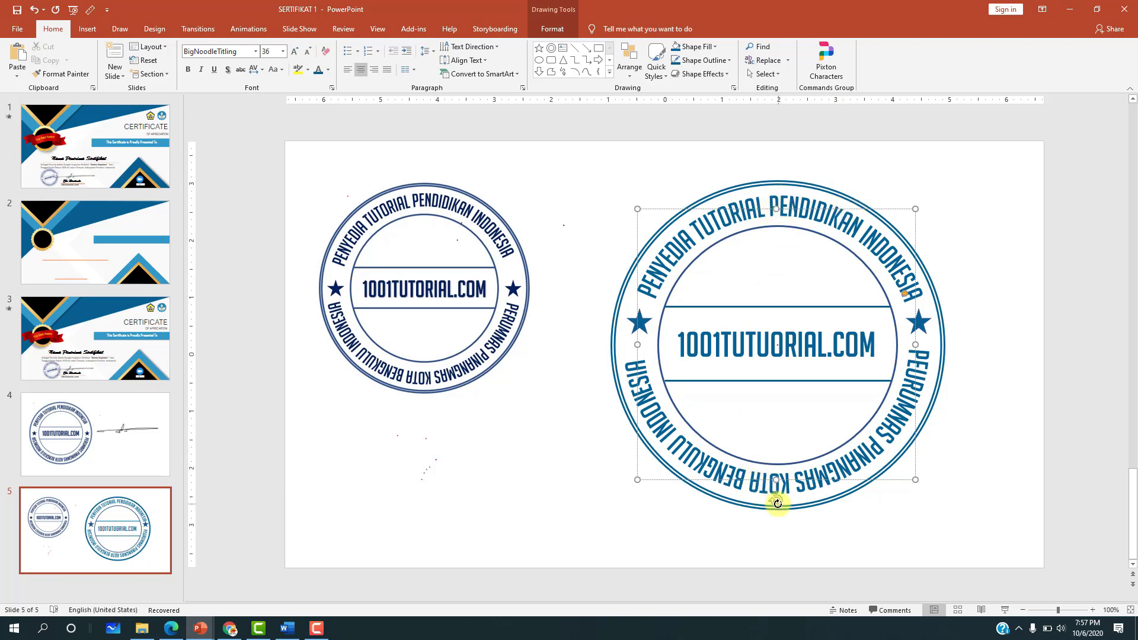
pyautogui.moveTo(777, 504); pyautogui.dragTo(776, 504)
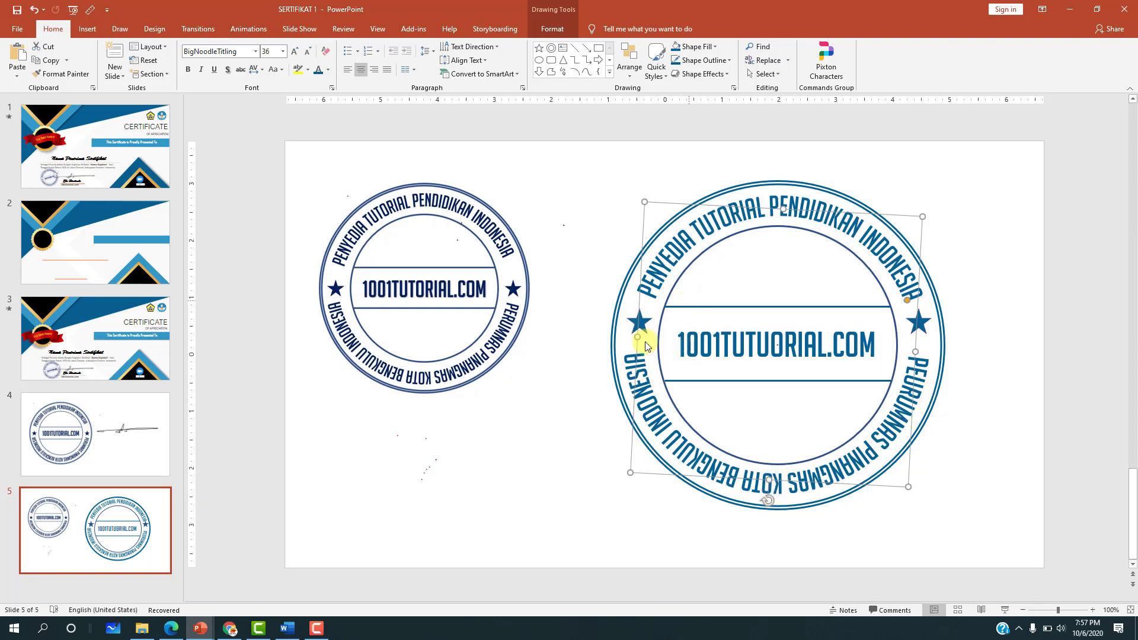
pyautogui.click(981, 381)
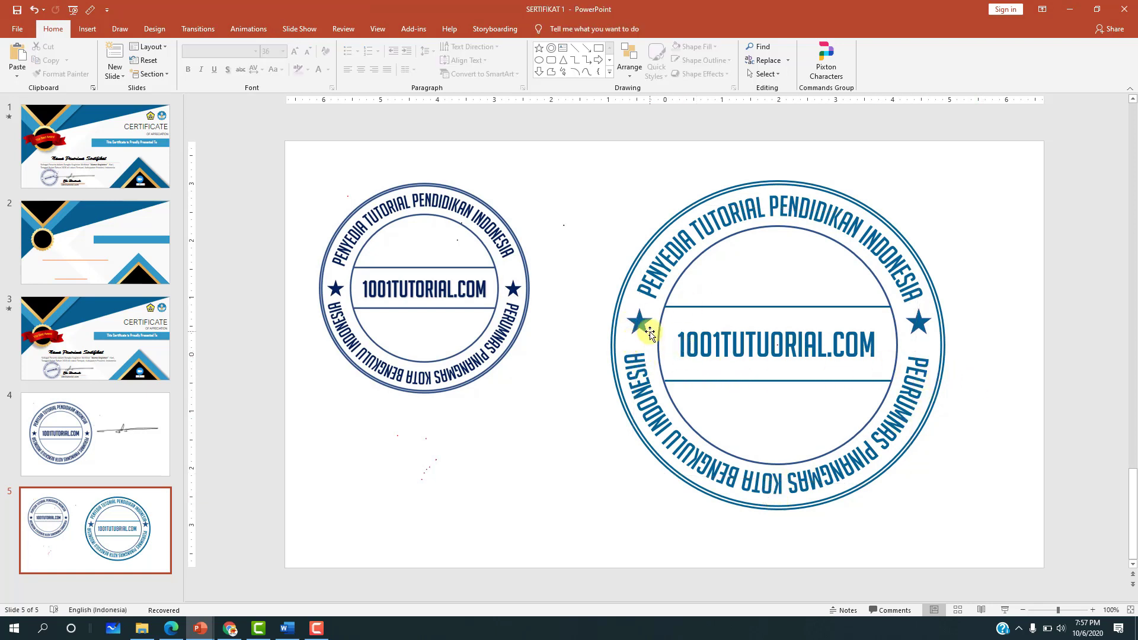
pyautogui.moveTo(640, 328); pyautogui.dragTo(636, 330)
pyautogui.moveTo(922, 325); pyautogui.dragTo(929, 326)
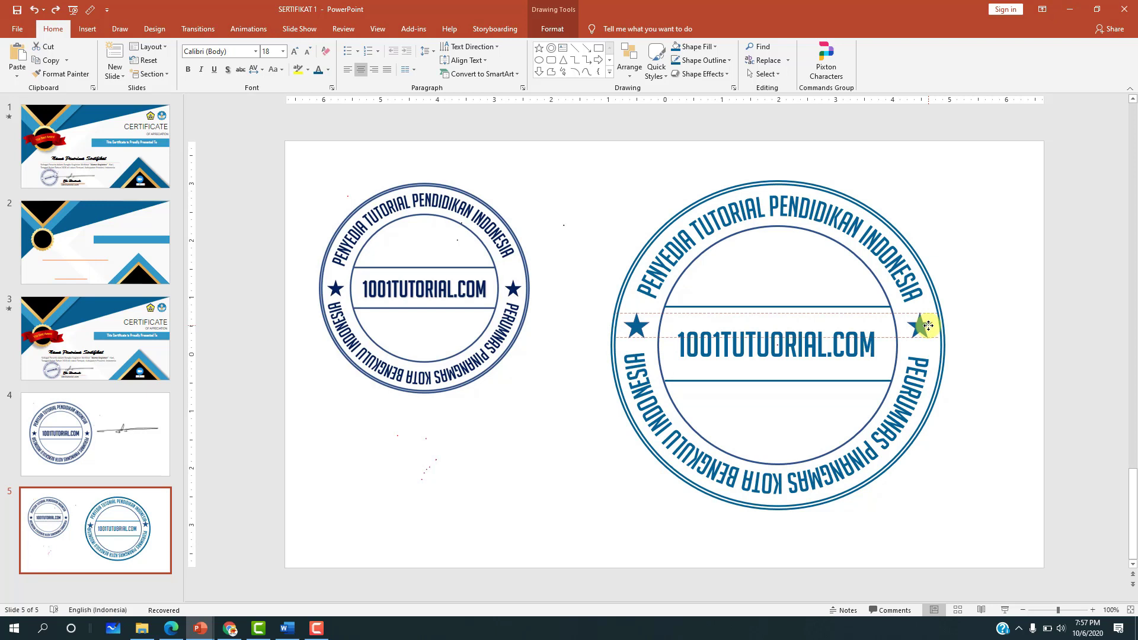
pyautogui.click(987, 324)
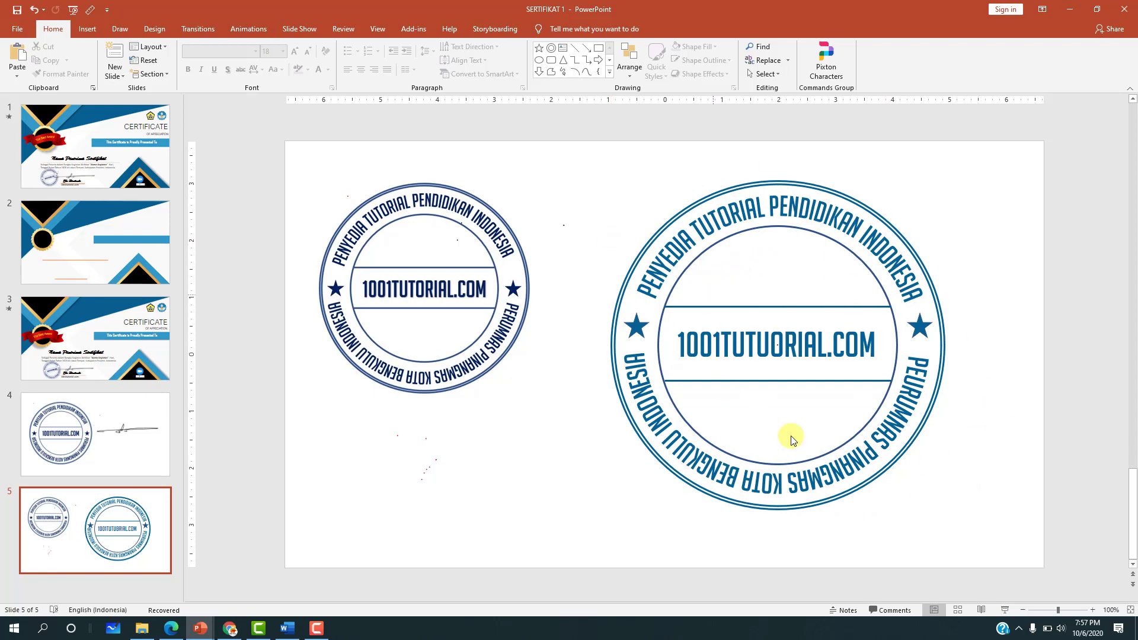
# Check the central 1001TUTUORIAL.COM text, then select the large stamp's outer ring.
pyautogui.click(723, 342)
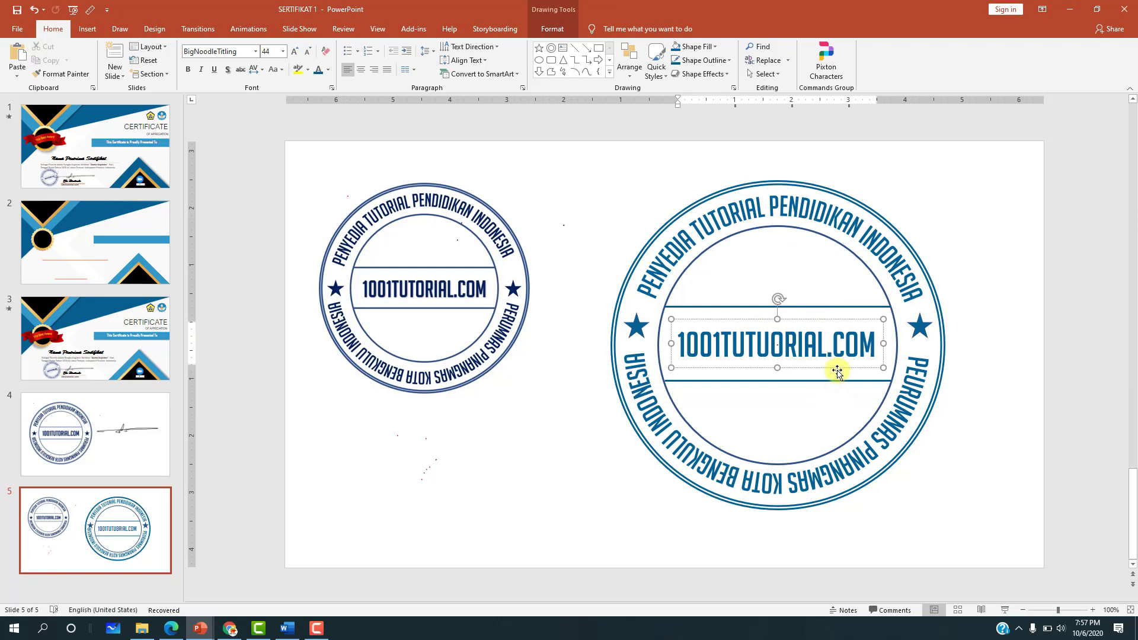
pyautogui.click(977, 273)
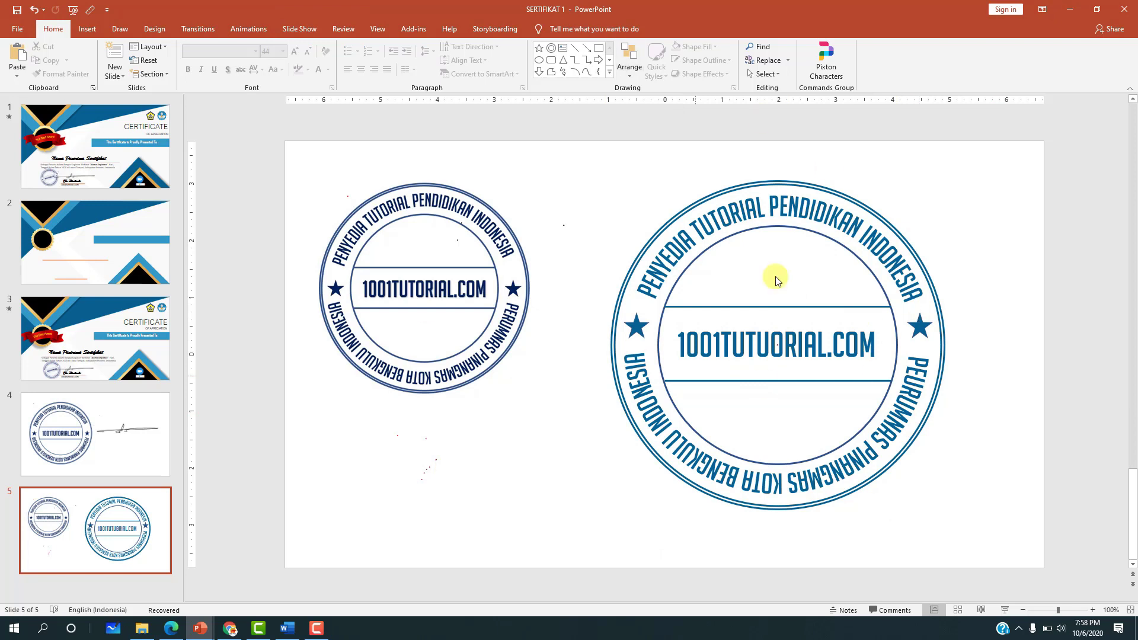
pyautogui.click(801, 188)
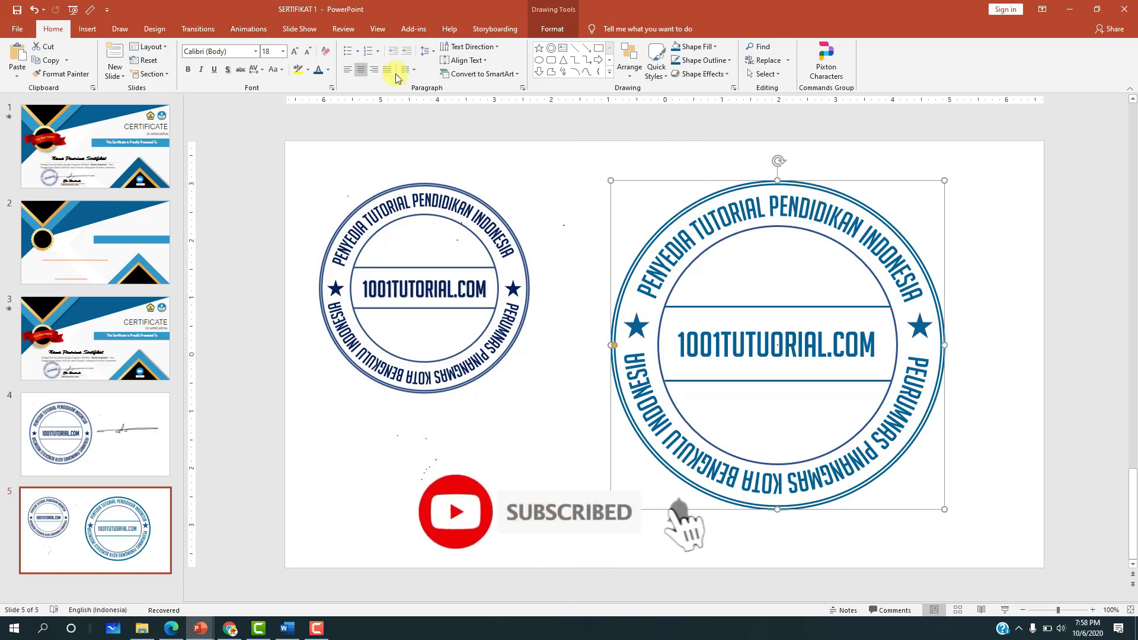
# Set the outer ring's Shape Outline to the blue swatch under Recent Colors.
pyautogui.click(542, 31)
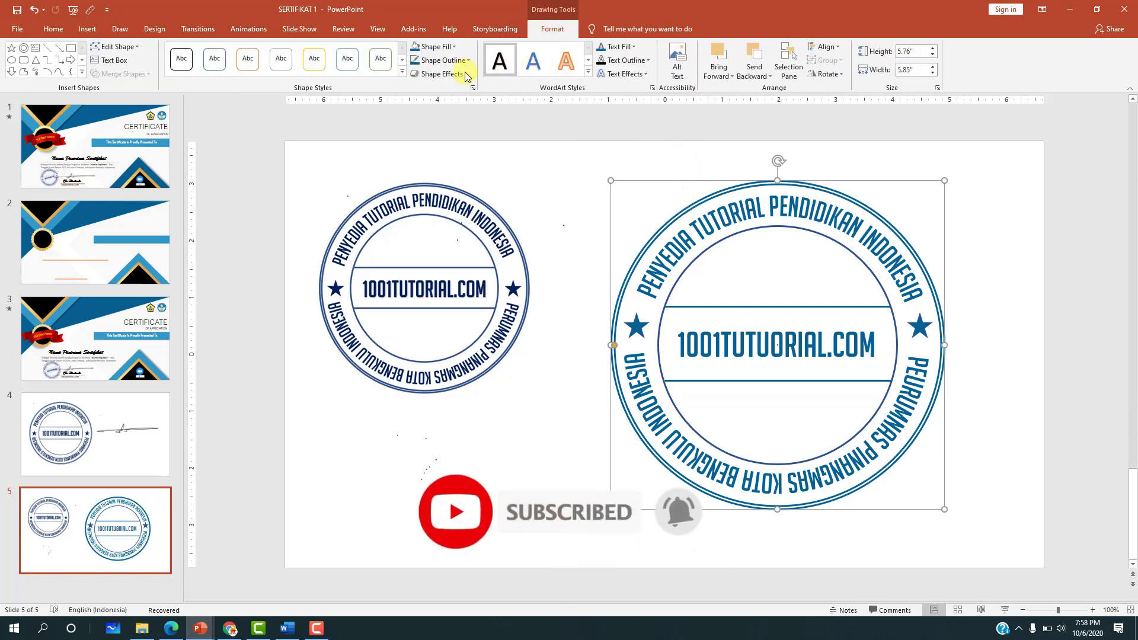
pyautogui.click(455, 61)
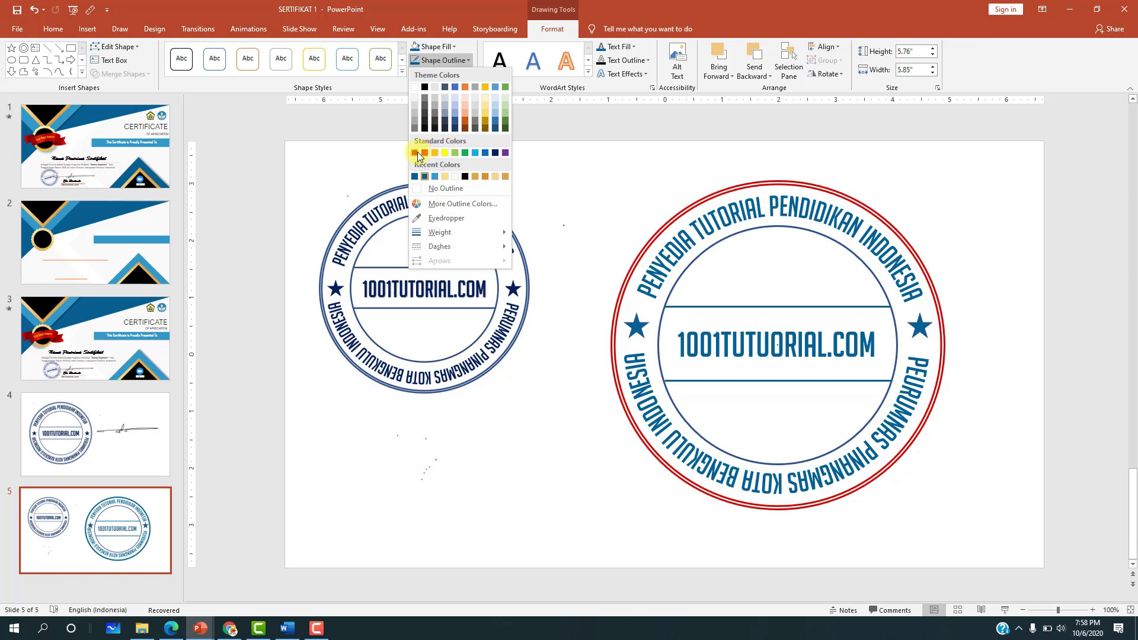
pyautogui.click(414, 175)
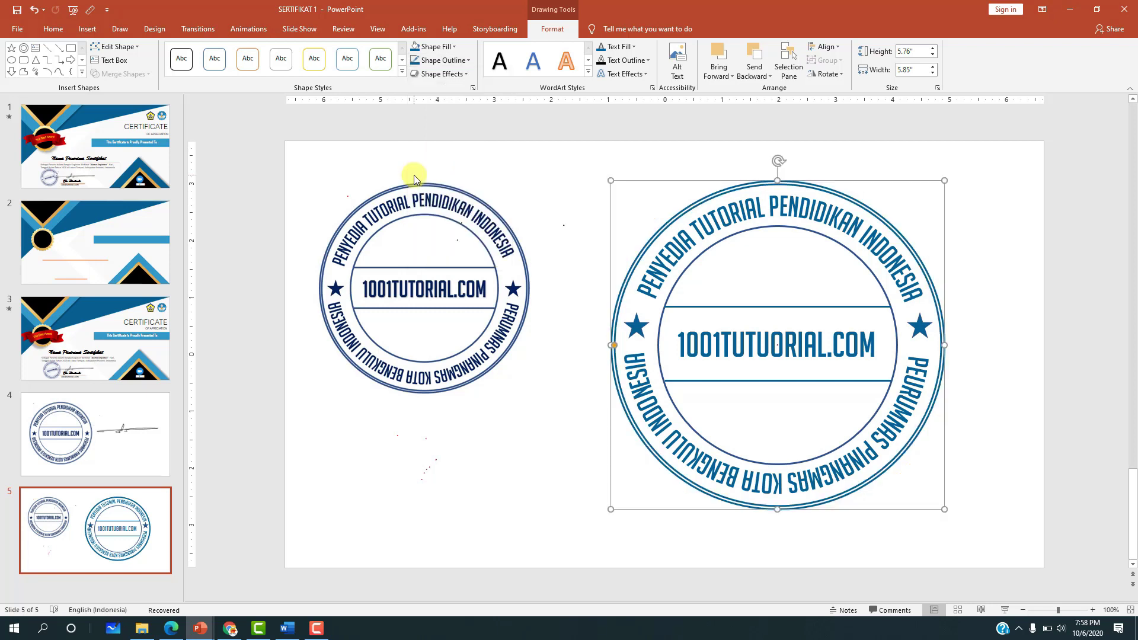
pyautogui.click(987, 265)
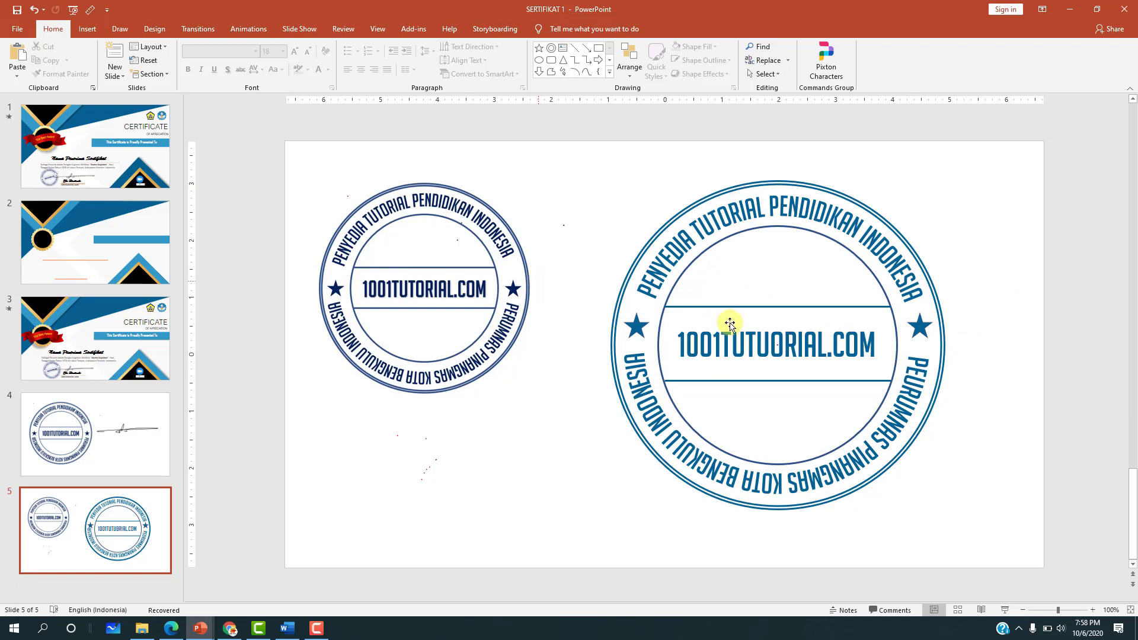
# Group all pieces of the large stamp with Ctrl+G and nudge the group into place on the right.
pyautogui.moveTo(580, 170); pyautogui.dragTo(997, 541)
pyautogui.hotkey('ctrl', 'g')
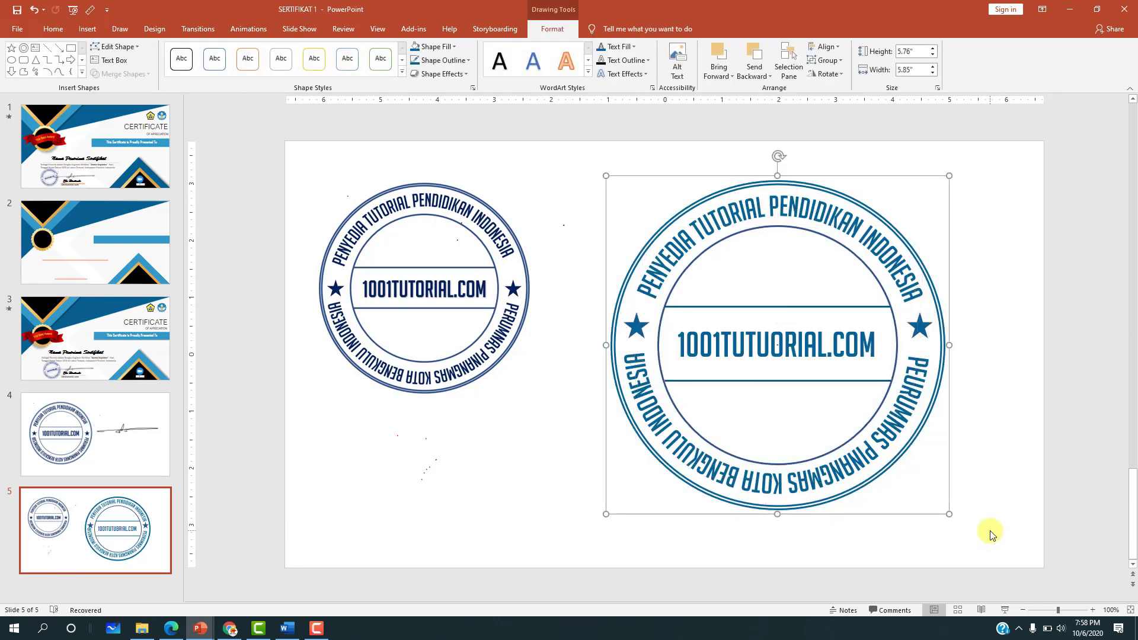
pyautogui.moveTo(911, 452)
pyautogui.mouseDown()
pyautogui.moveTo(769, 467)
pyautogui.moveTo(873, 427)
pyautogui.moveTo(656, 452)
pyautogui.moveTo(851, 442)
pyautogui.moveTo(762, 397)
pyautogui.moveTo(884, 457)
pyautogui.moveTo(887, 447)
pyautogui.moveTo(856, 445)
pyautogui.moveTo(907, 449)
pyautogui.moveTo(803, 450)
pyautogui.moveTo(924, 454)
pyautogui.moveTo(851, 451)
pyautogui.mouseUp()
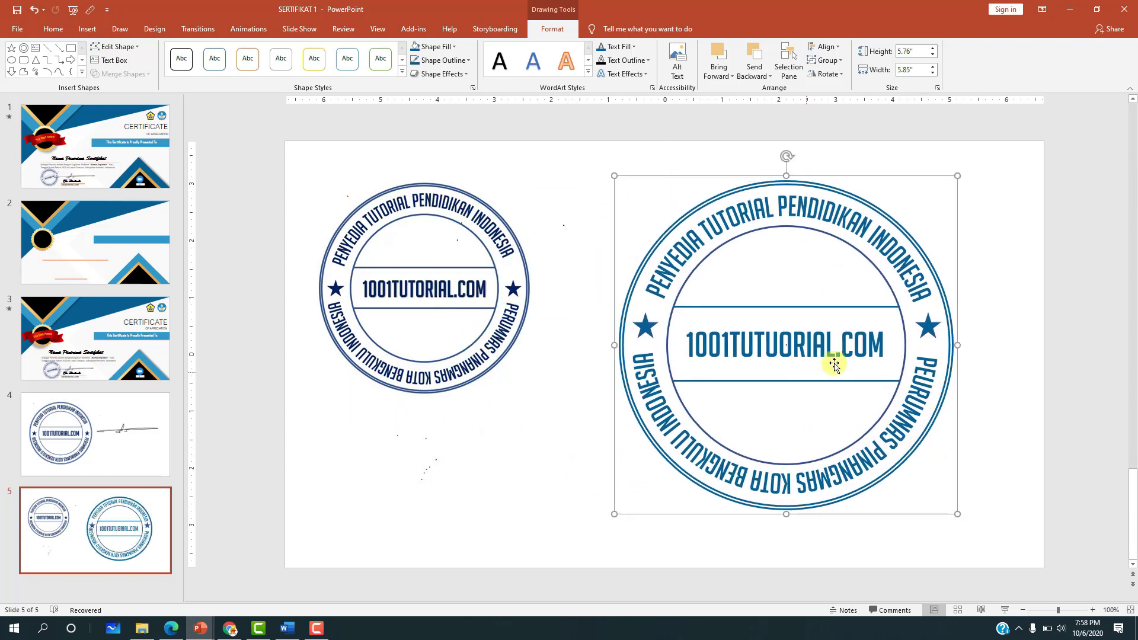
pyautogui.click(977, 382)
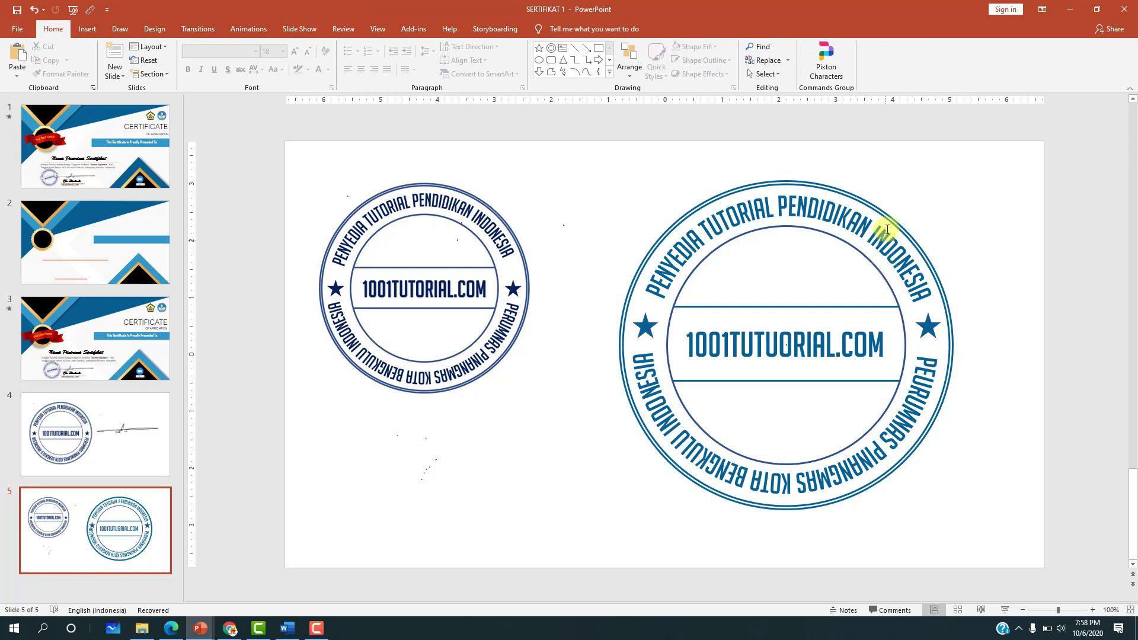
pyautogui.moveTo(883, 219); pyautogui.dragTo(862, 227)
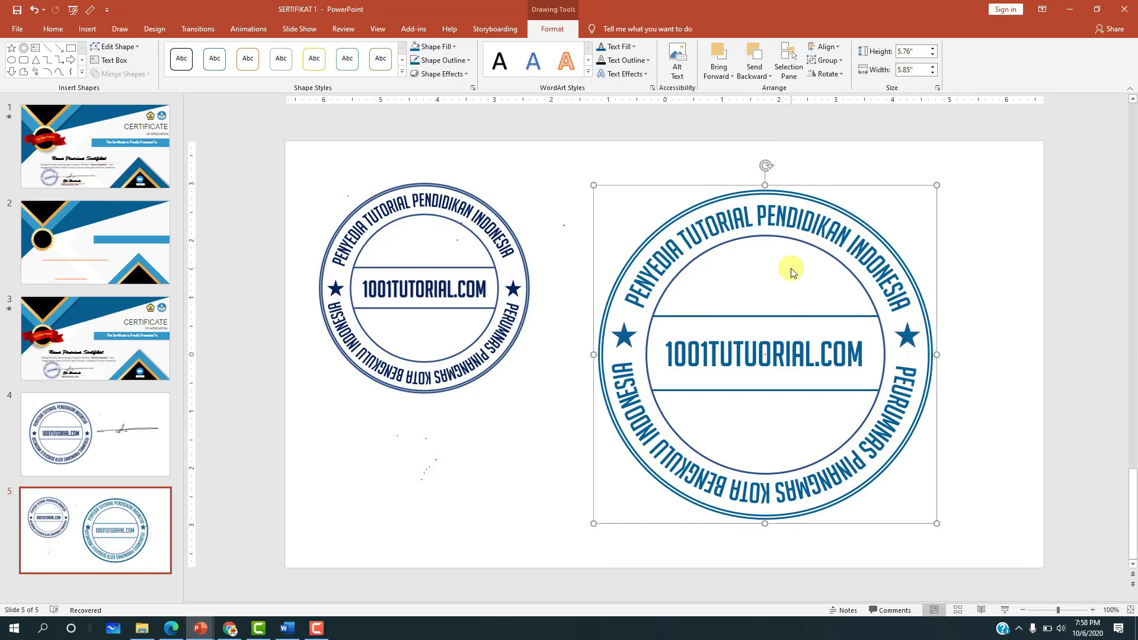
pyautogui.moveTo(696, 203); pyautogui.dragTo(692, 198)
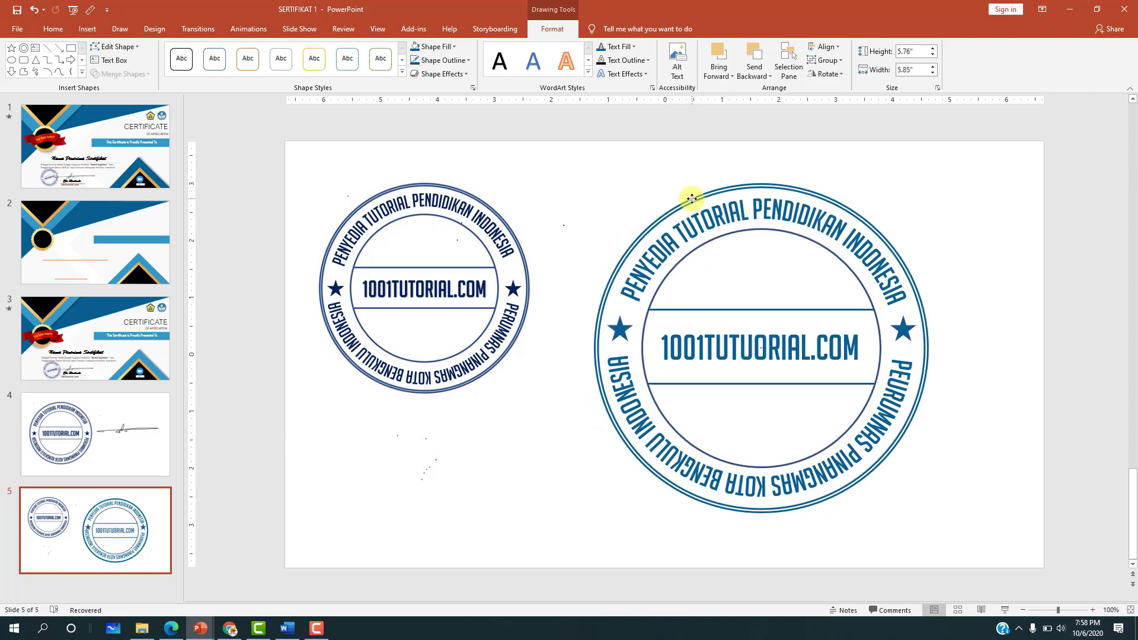
pyautogui.click(692, 199)
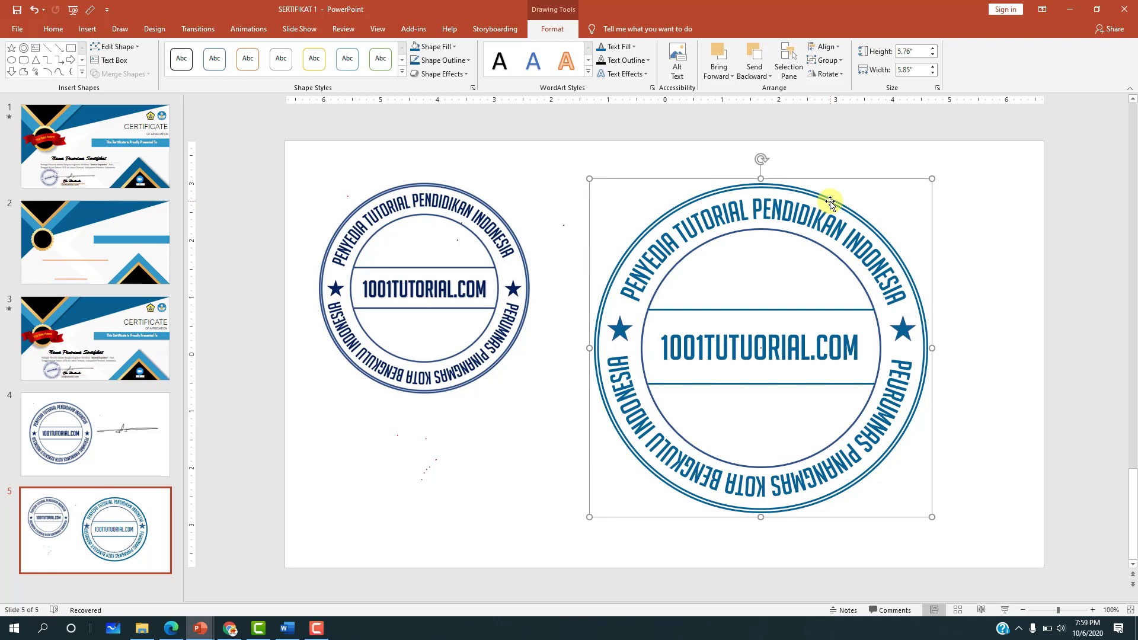
pyautogui.click(972, 263)
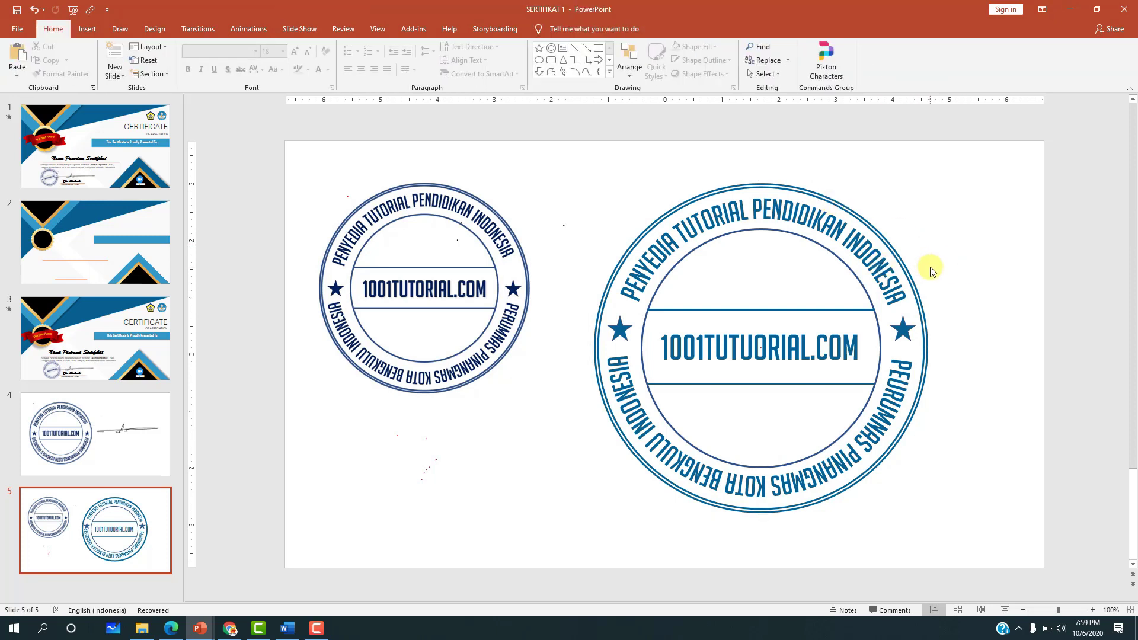
pyautogui.press('Print')
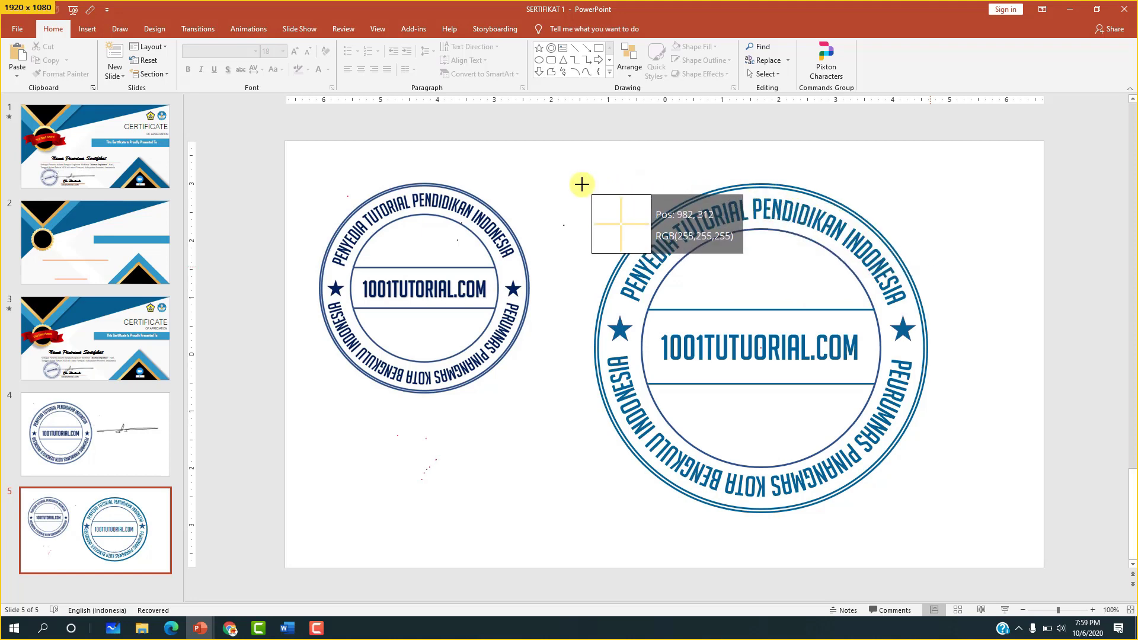
# Copy a Lightshot capture of the large stamp, test-paste it on slide 1, delete it, return to slide 5.
pyautogui.moveTo(575, 177); pyautogui.dragTo(959, 525)
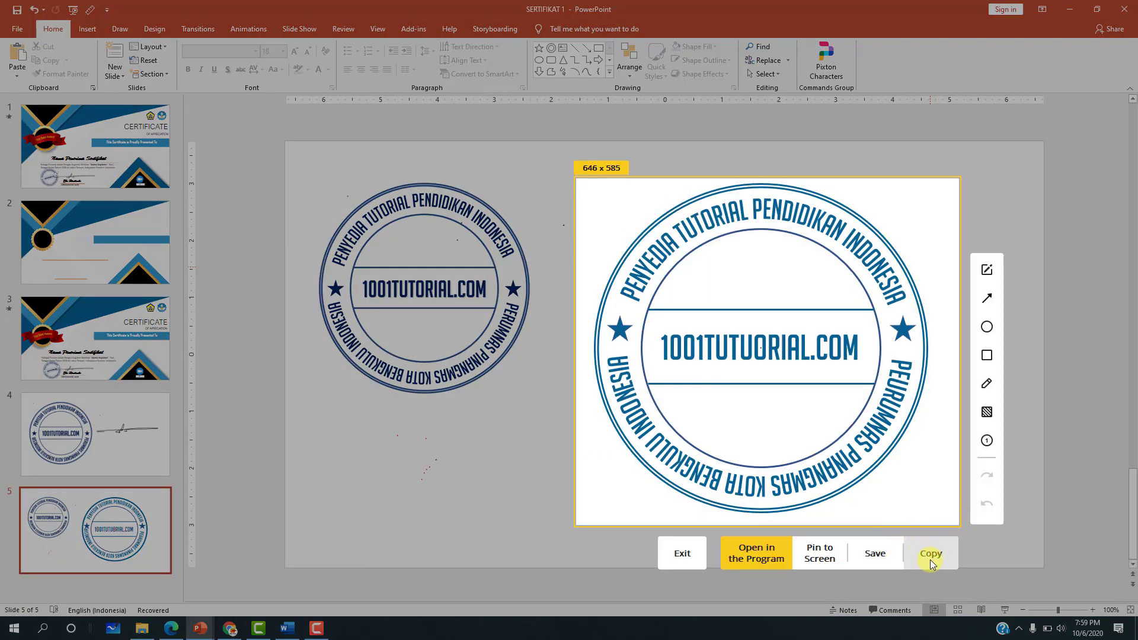
pyautogui.click(932, 563)
pyautogui.click(151, 155)
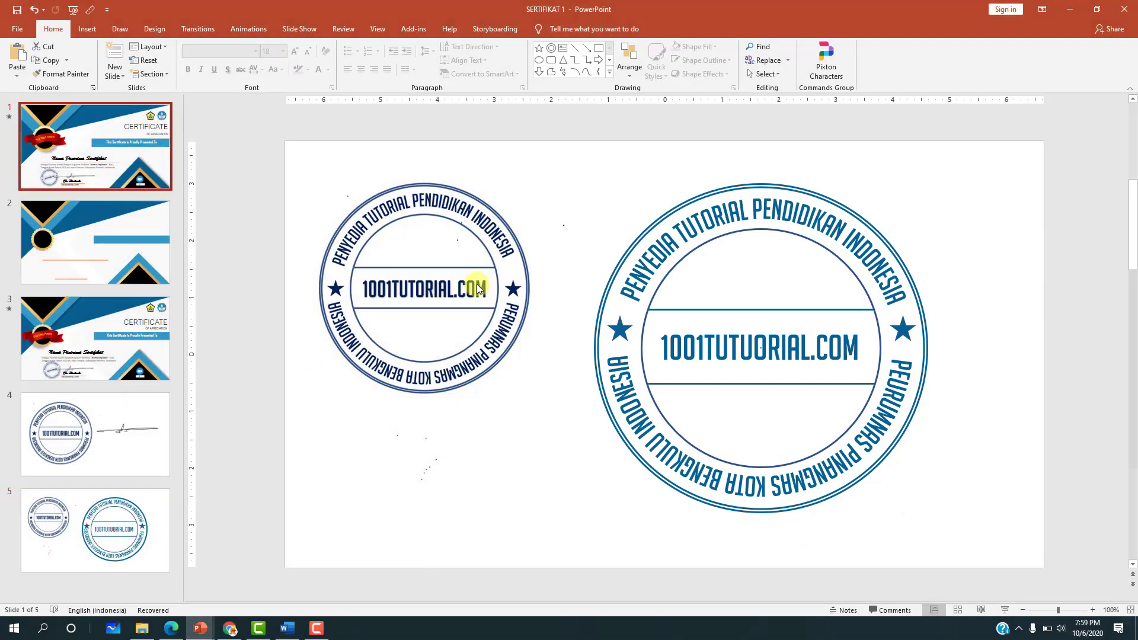
pyautogui.hotkey('ctrl', 'v')
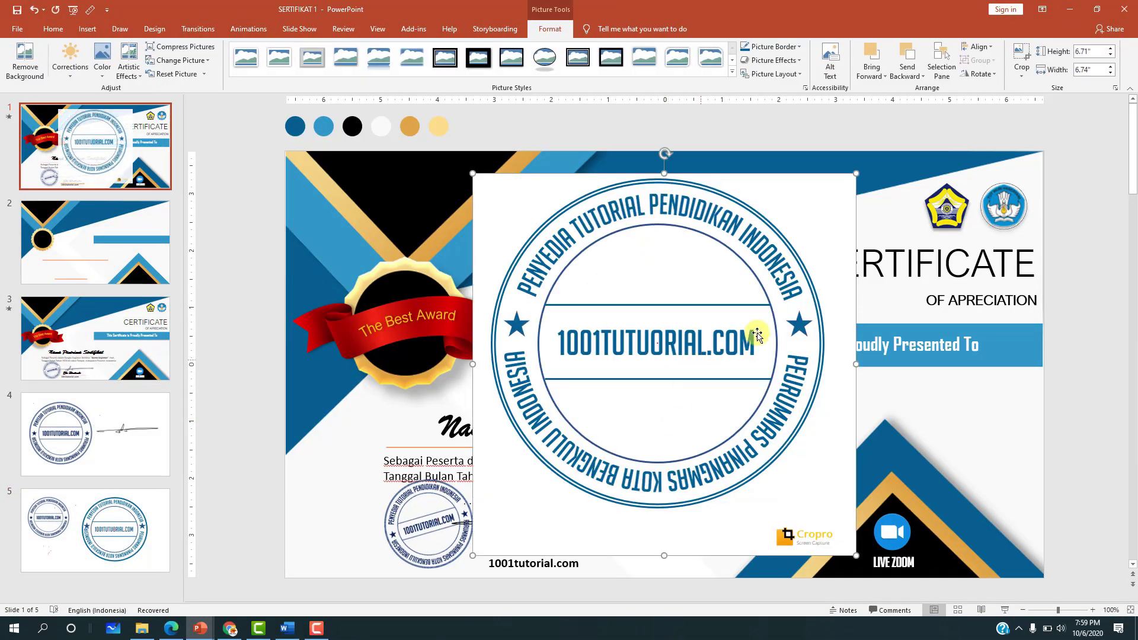
pyautogui.moveTo(788, 323)
pyautogui.mouseDown()
pyautogui.moveTo(680, 445)
pyautogui.moveTo(710, 350)
pyautogui.moveTo(743, 333)
pyautogui.mouseUp()
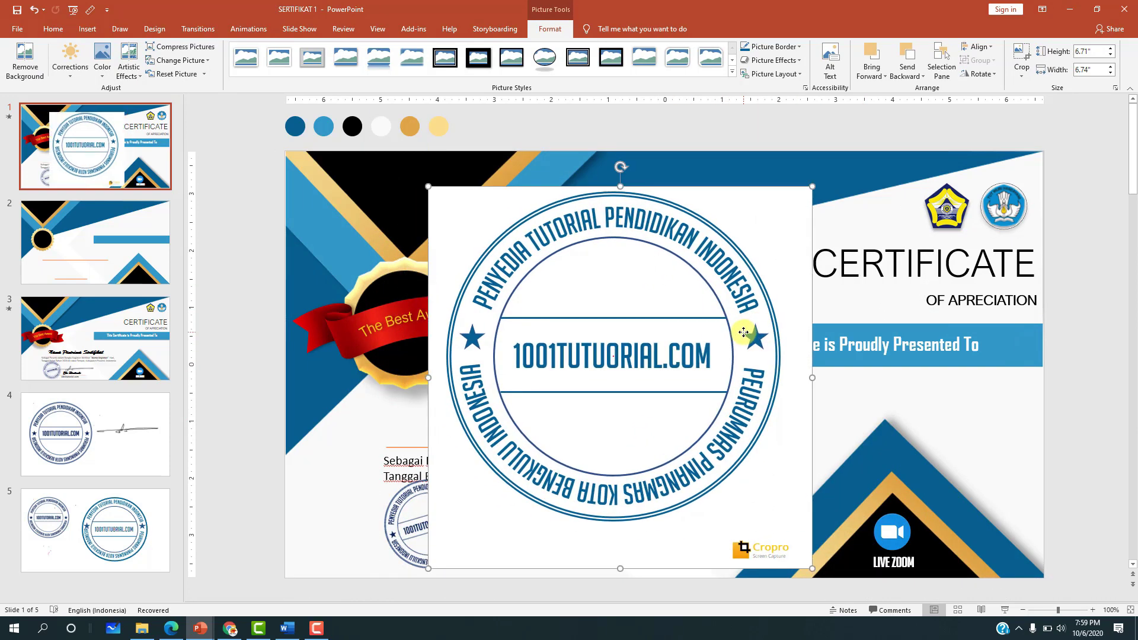
pyautogui.press('Delete')
pyautogui.click(91, 516)
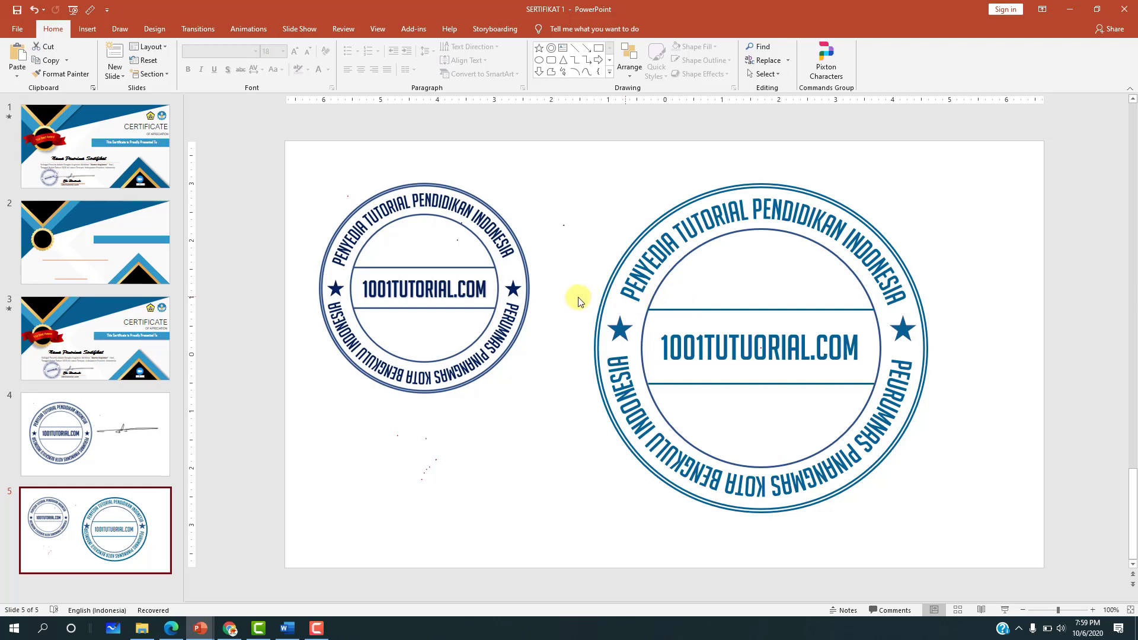
# Switch to Edge and open the Google home page in a new tab.
pyautogui.click(1018, 631)
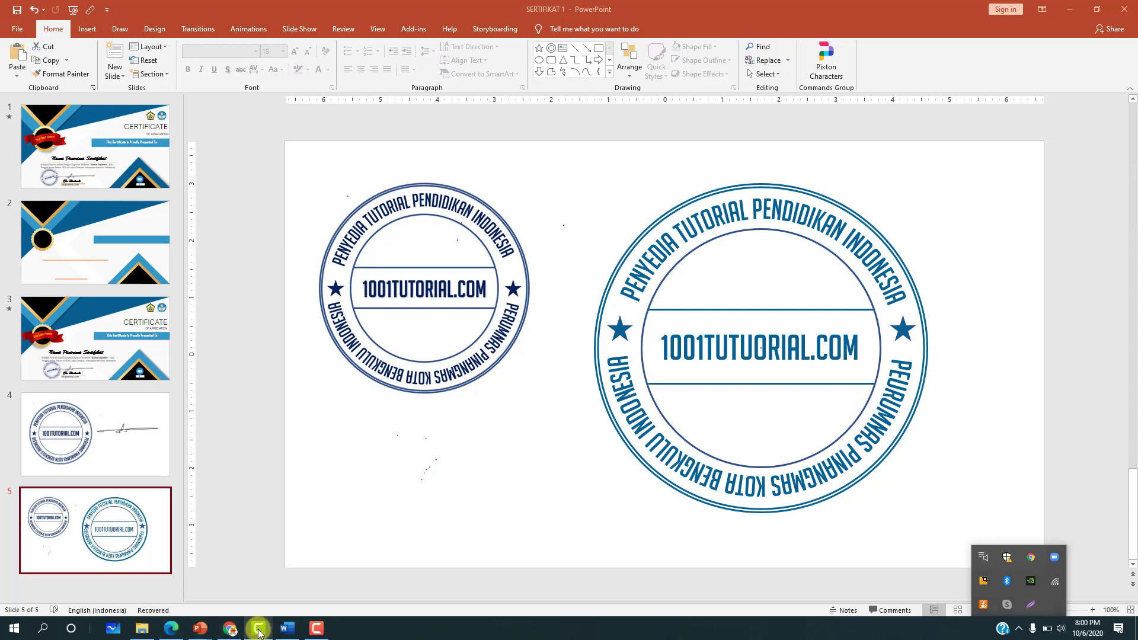
pyautogui.click(172, 630)
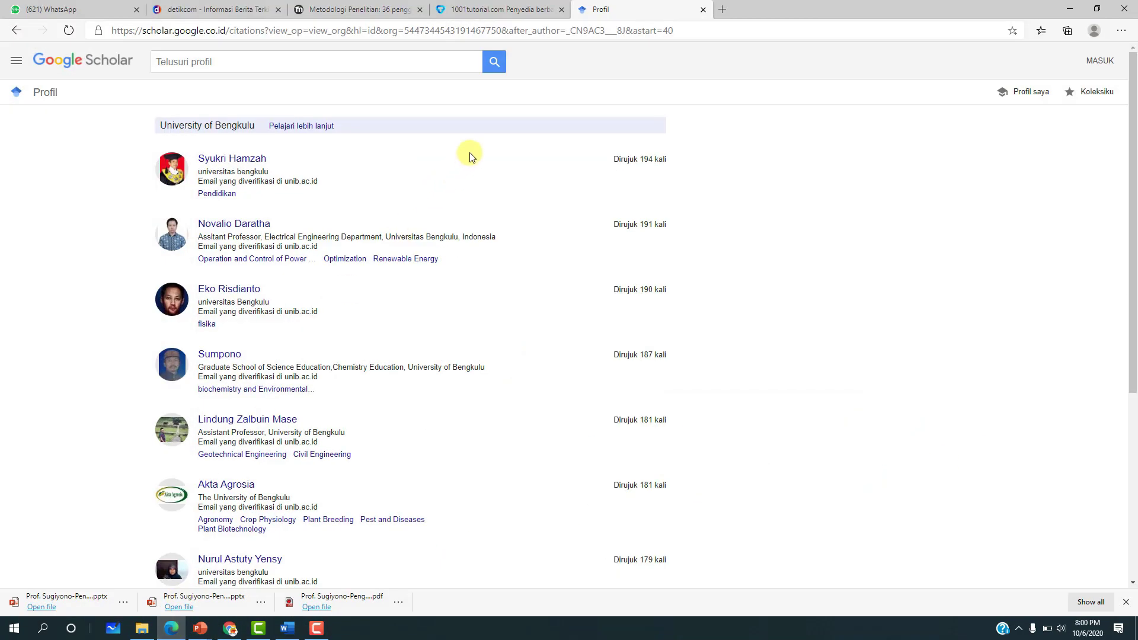
pyautogui.click(508, 9)
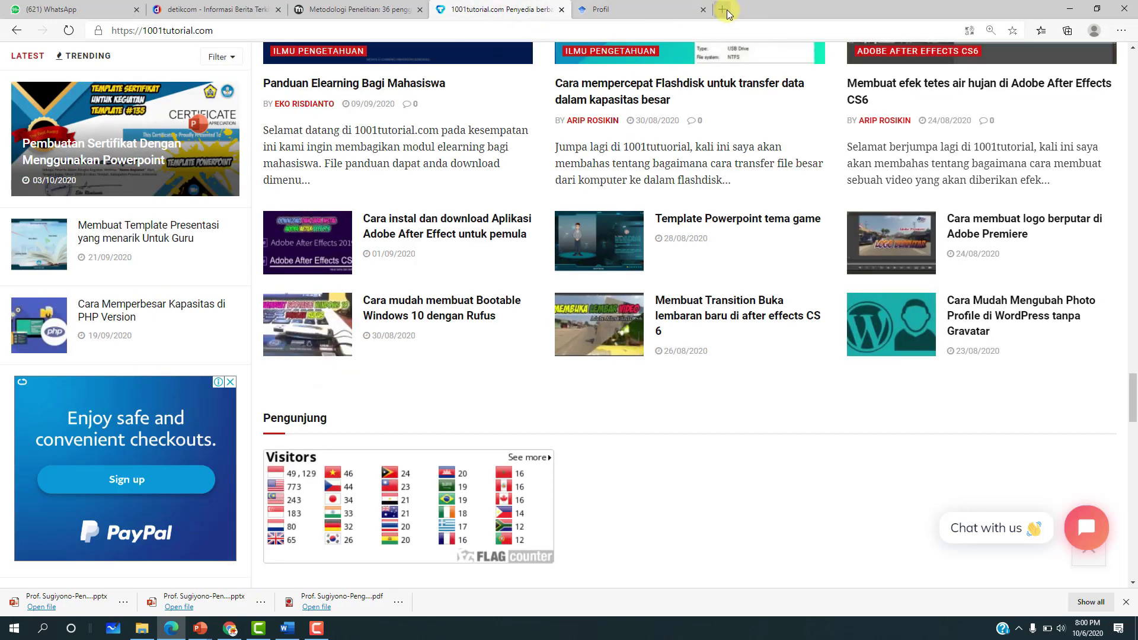
pyautogui.click(724, 9)
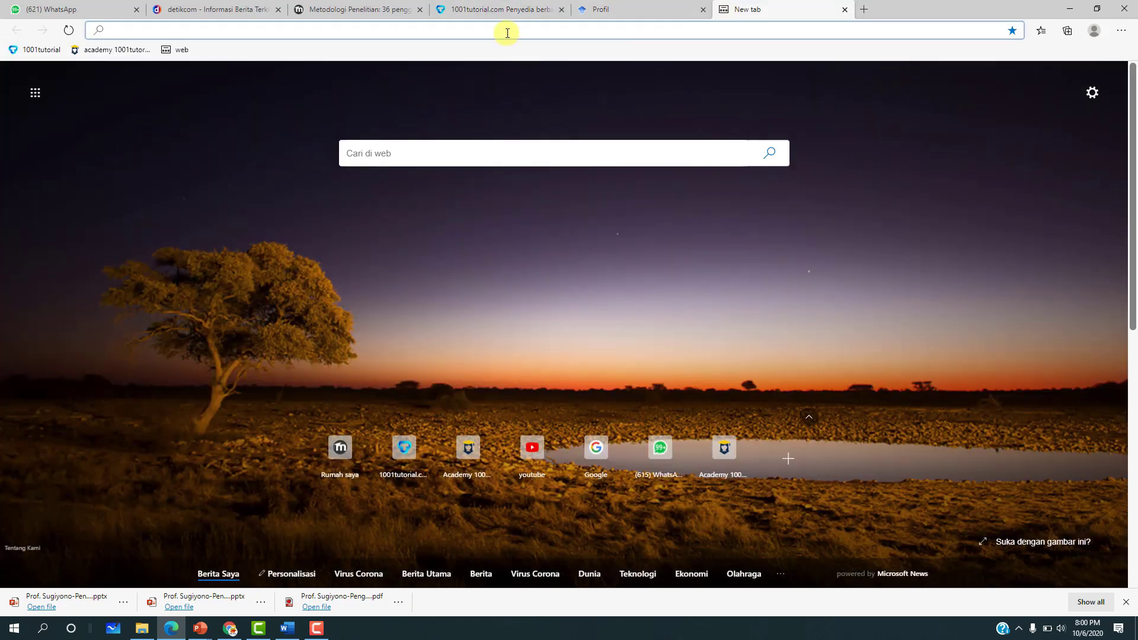
pyautogui.write('google')
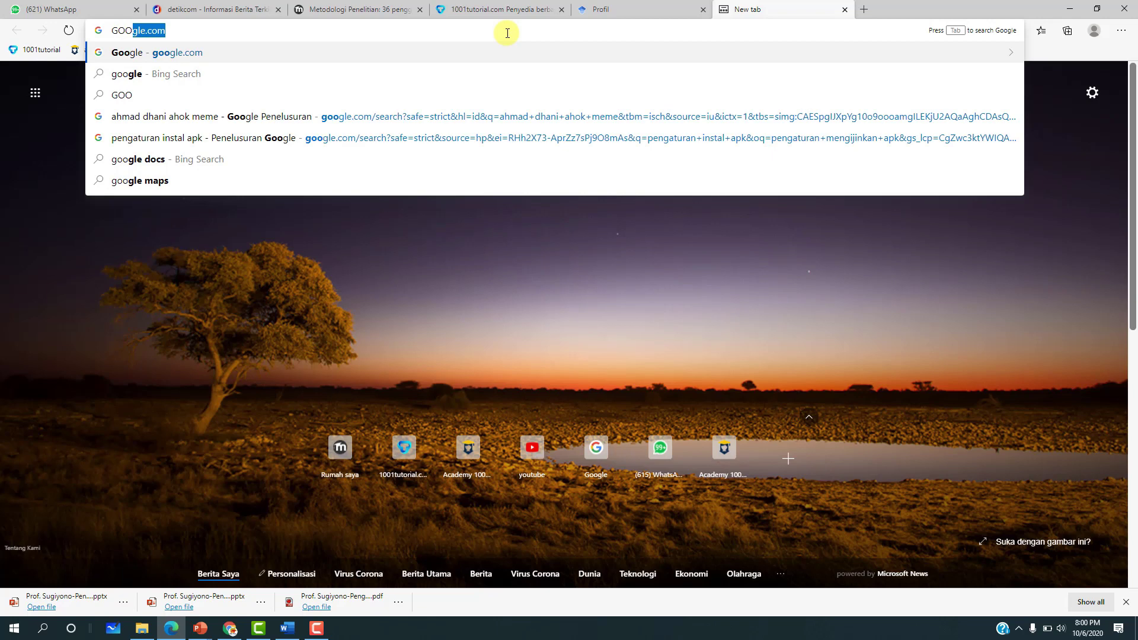
pyautogui.press('Return')
# Search Google for 'download lightshot for windows 10' using the suggestion.
pyautogui.write('l')
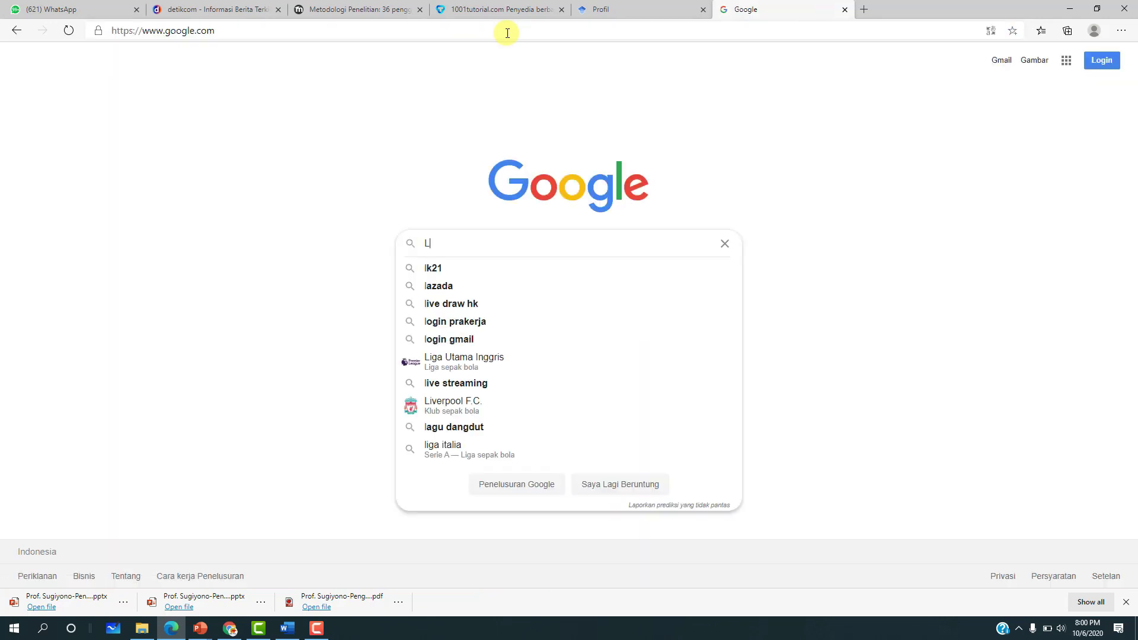
pyautogui.press('BackSpace')
pyautogui.write('down')
pyautogui.press('BackSpace')
pyautogui.press('BackSpace')
pyautogui.press('BackSpace')
pyautogui.write('d')
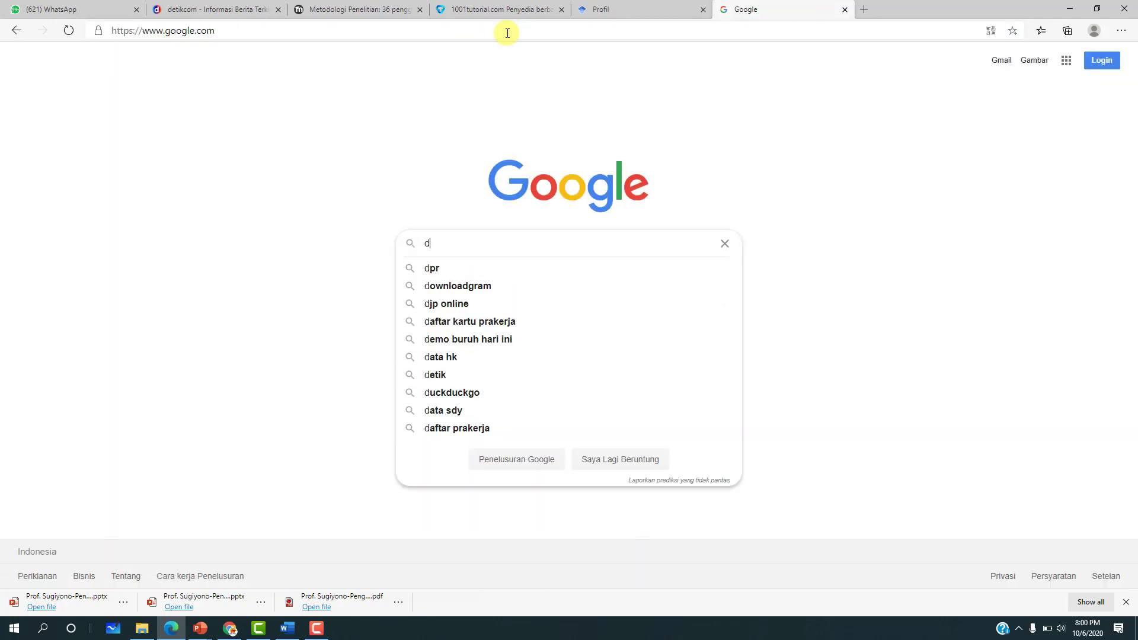
pyautogui.write('ownload light')
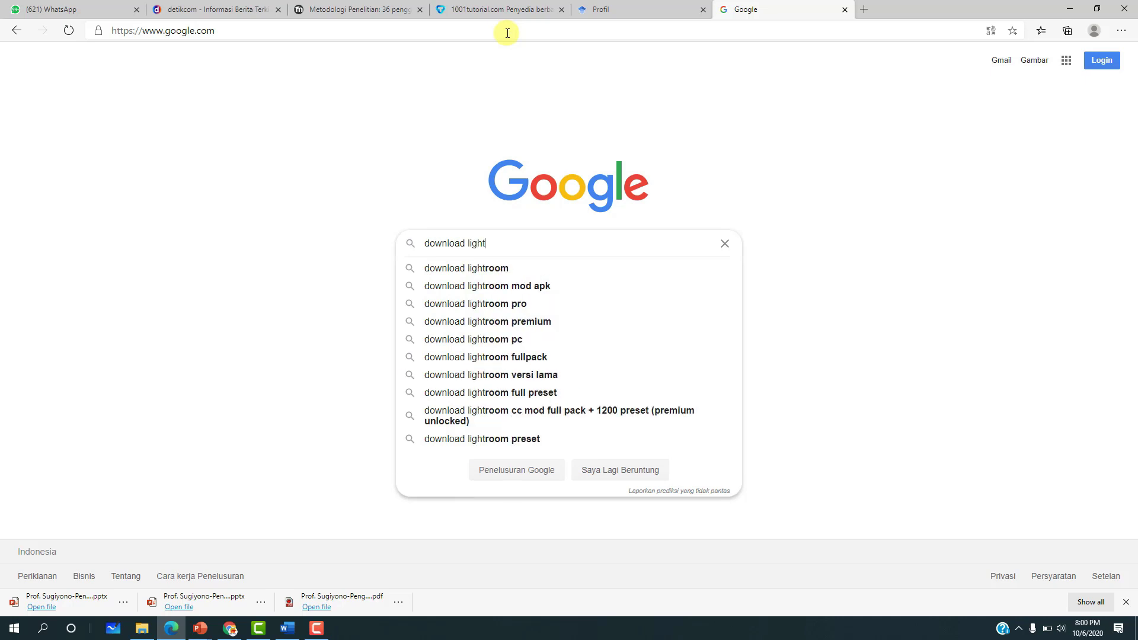
pyautogui.write('shot')
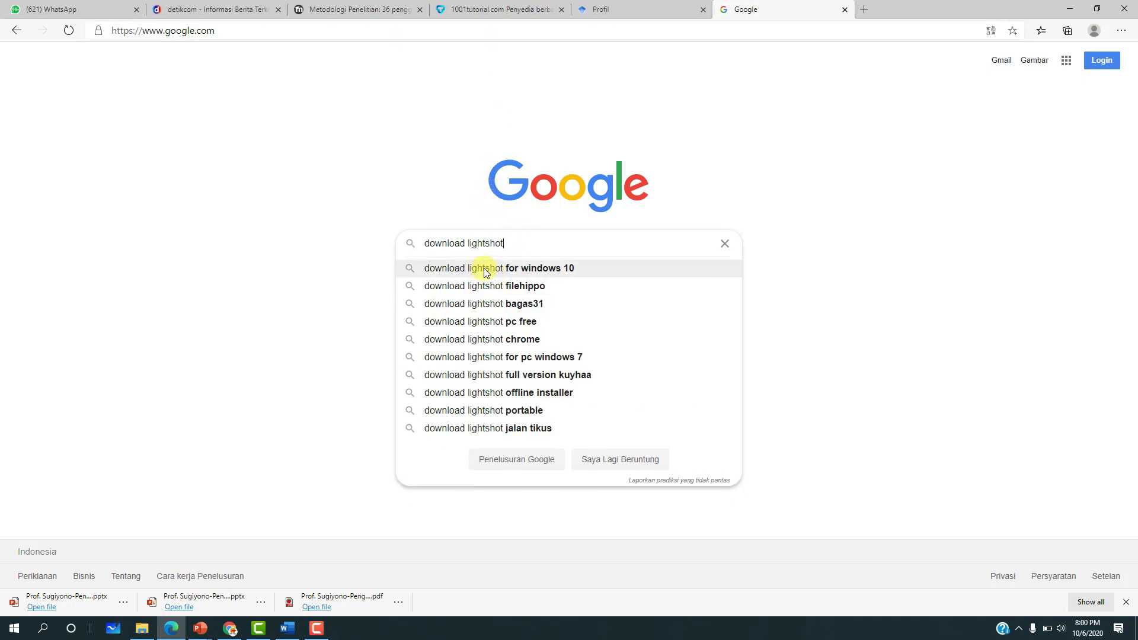
pyautogui.click(538, 271)
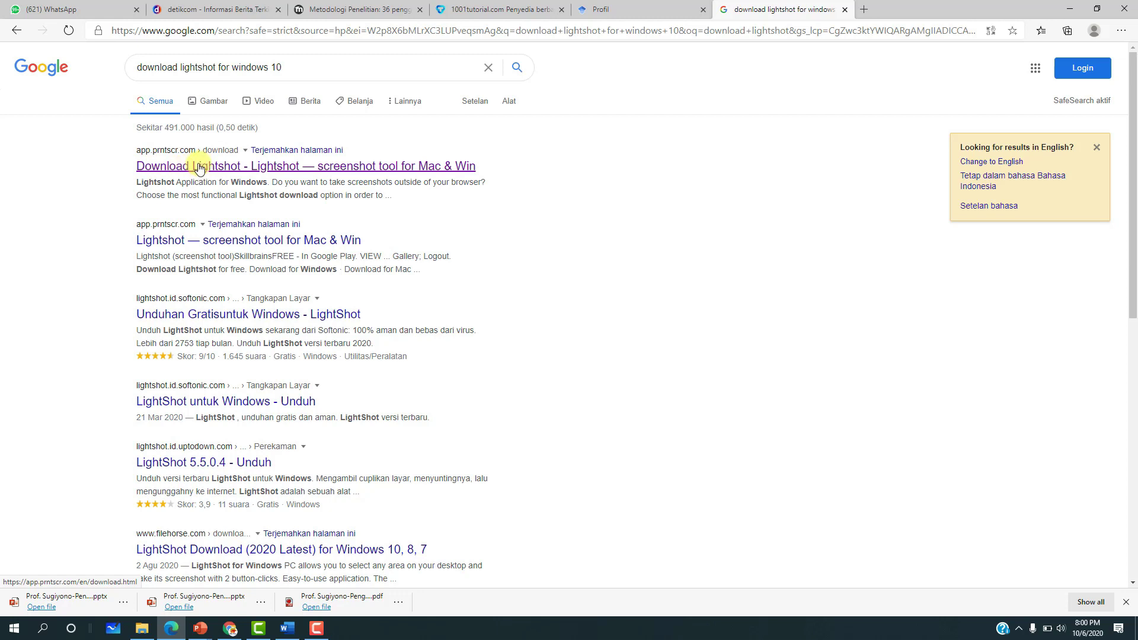
# Open the Lightshot download page result, then bring the SERTIFIKAT 1 presentation back to the front.
pyautogui.click(199, 168)
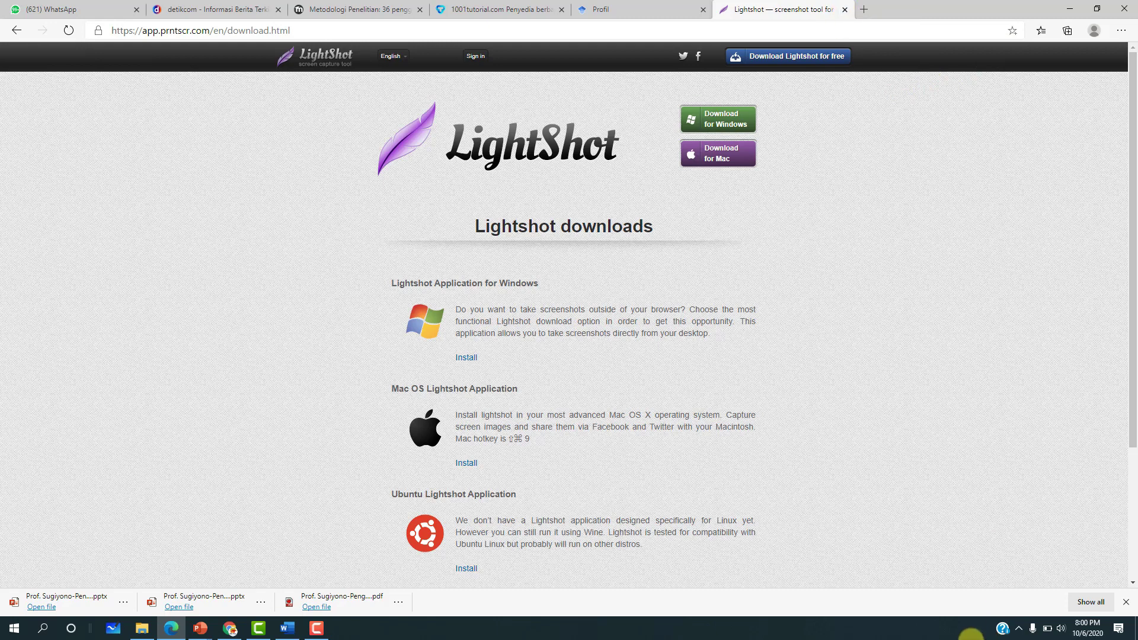
pyautogui.click(1019, 629)
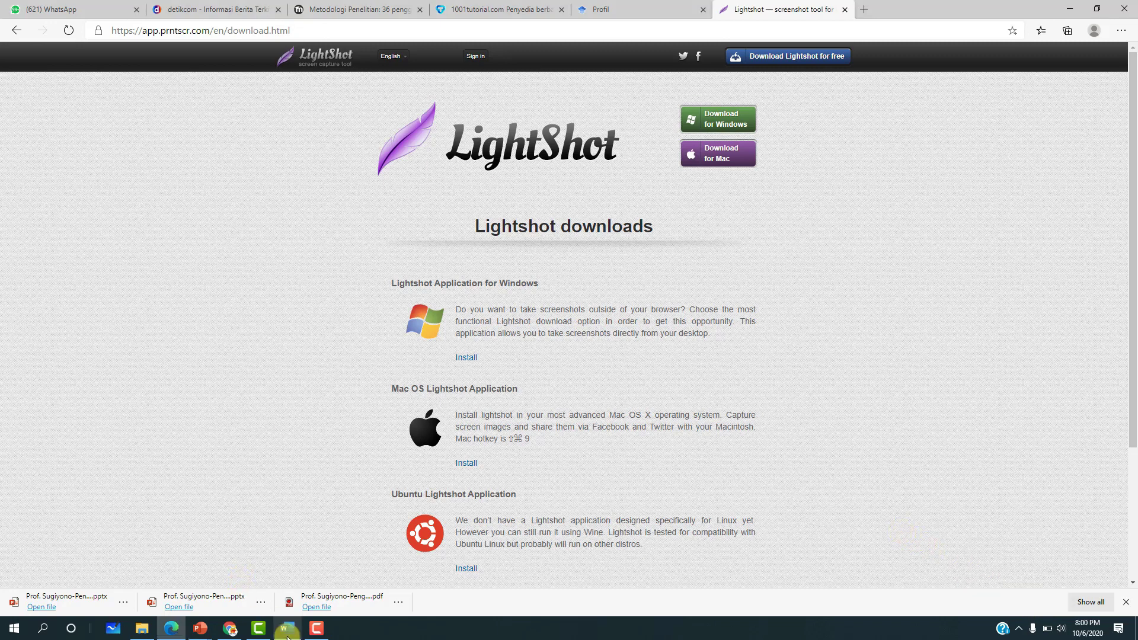
pyautogui.moveTo(200, 629)
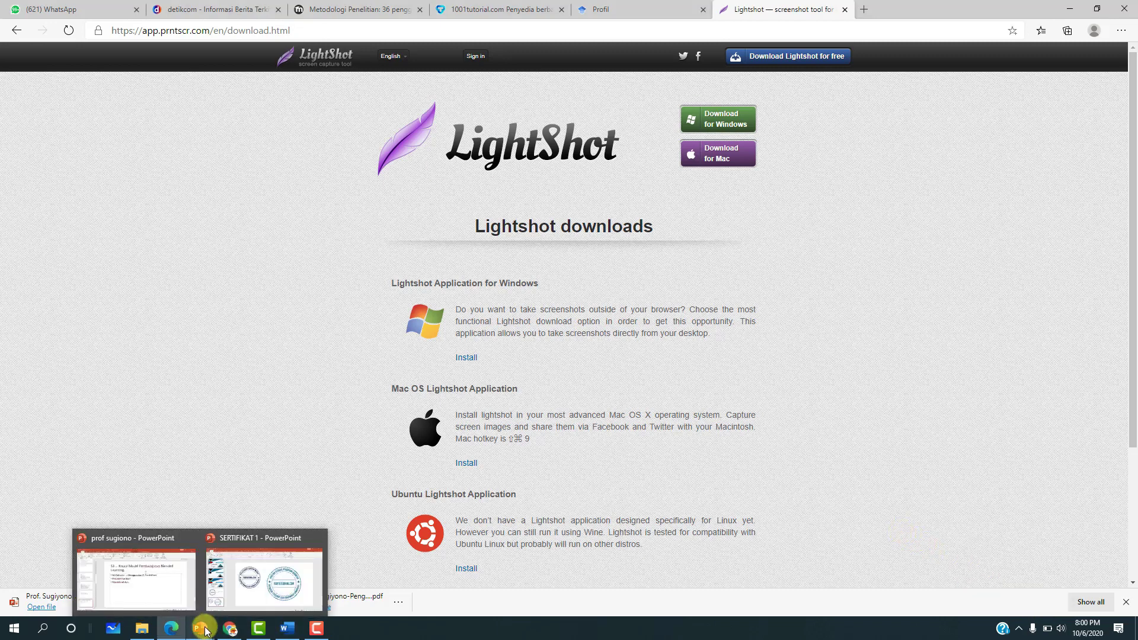
pyautogui.click(266, 593)
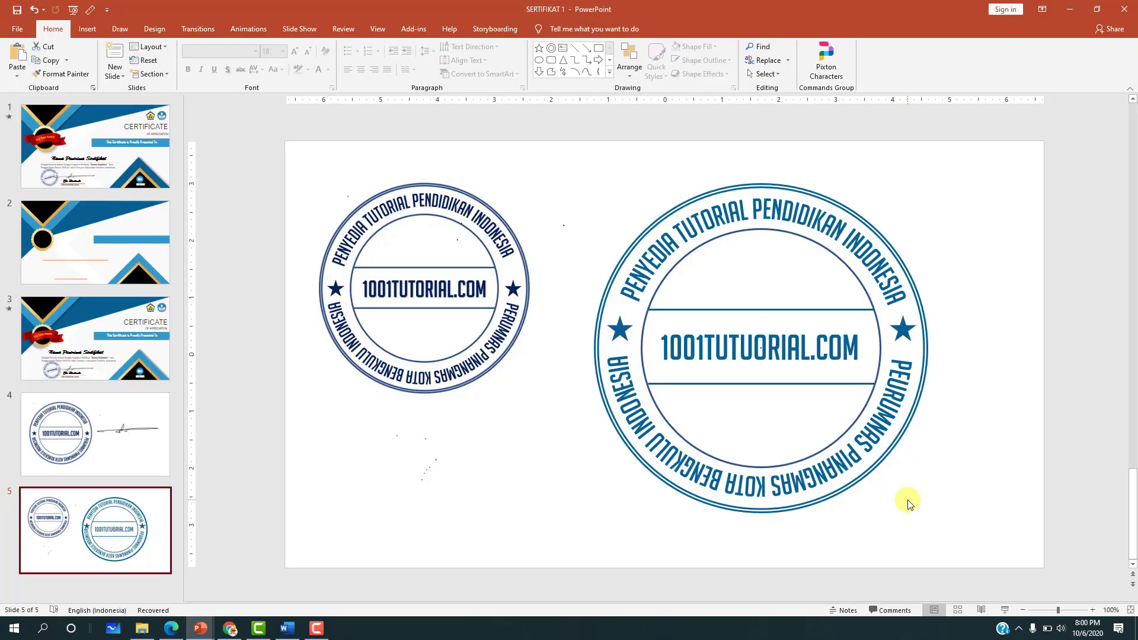
# Capture the area around the large blue stamp and save it as 'stempel baru' JPEG in Downloads.
pyautogui.press('super+shift+s')
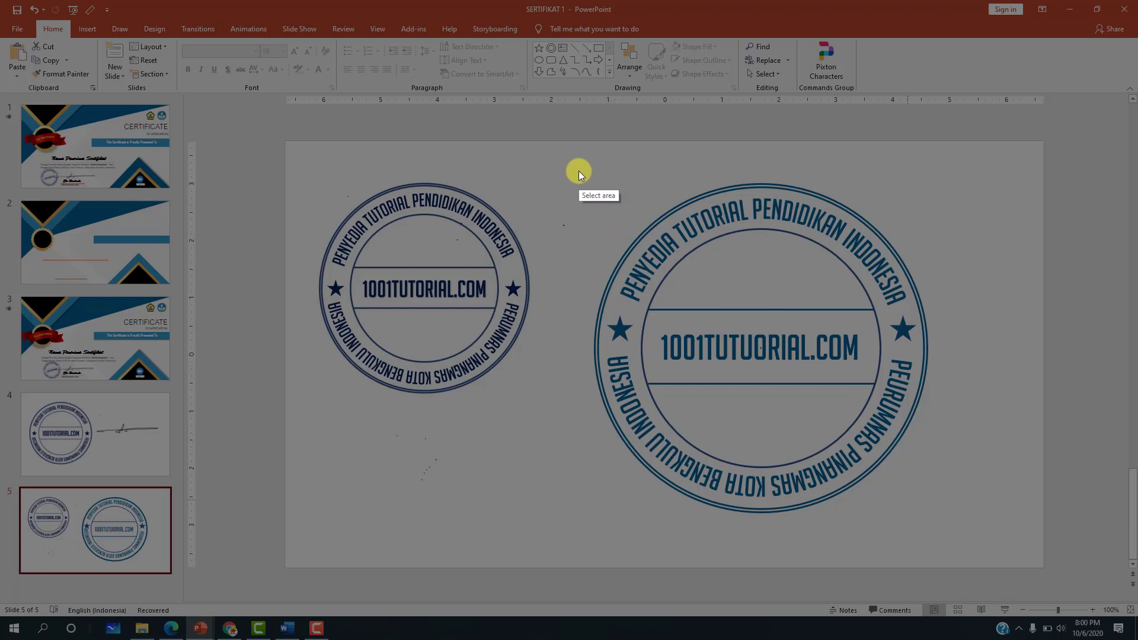
pyautogui.moveTo(579, 171)
pyautogui.mouseDown()
pyautogui.moveTo(916, 533)
pyautogui.moveTo(949, 525)
pyautogui.mouseUp()
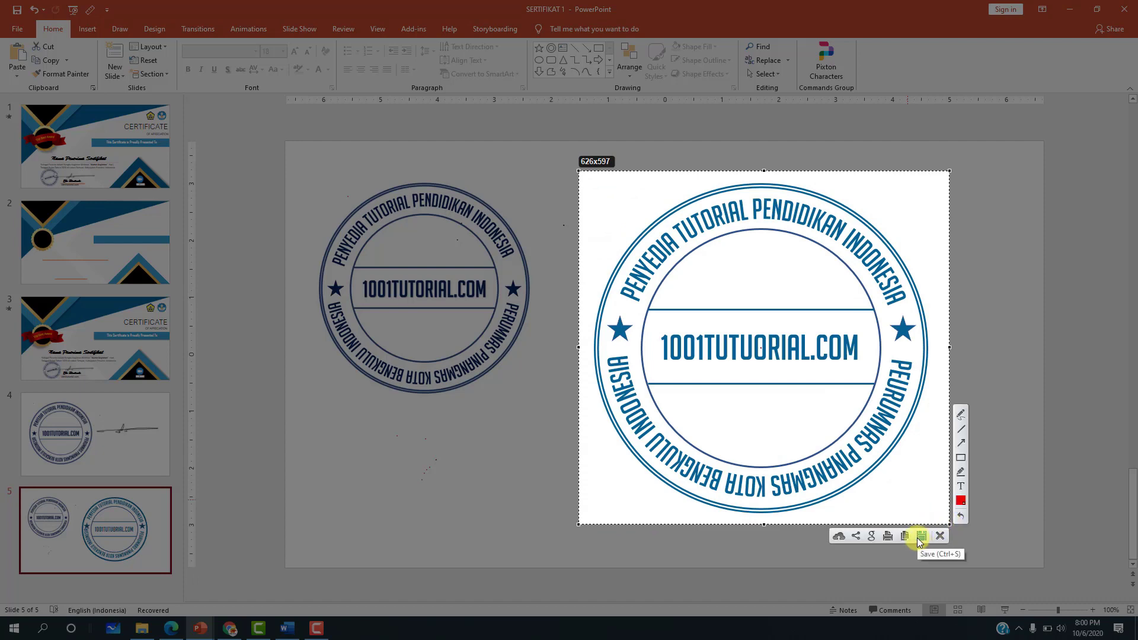
pyautogui.click(920, 537)
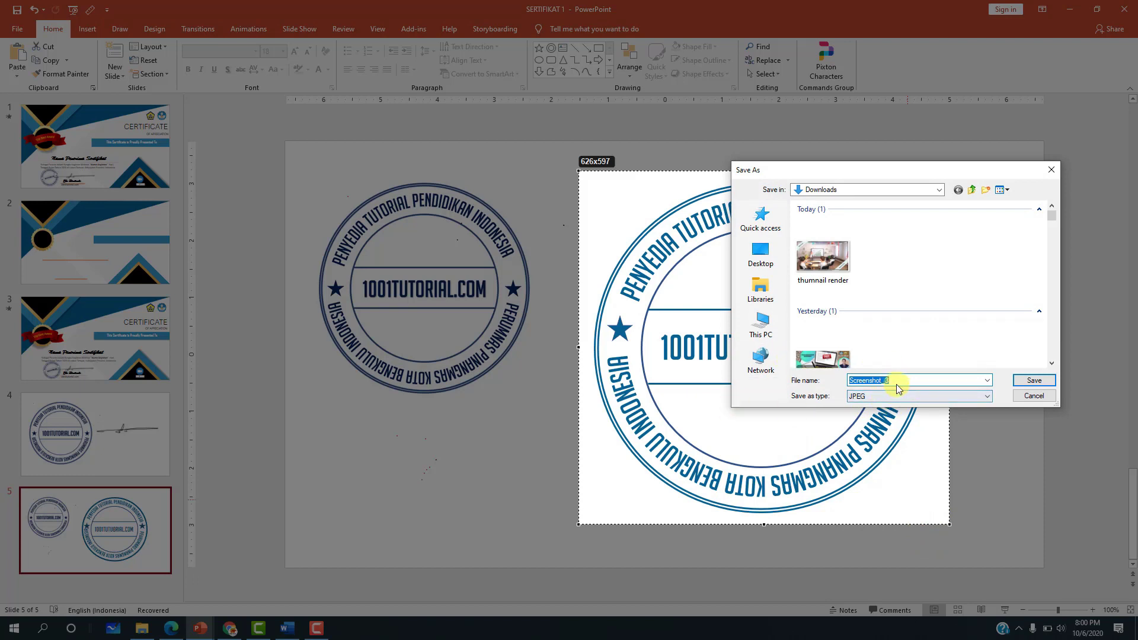
pyautogui.write('stempe')
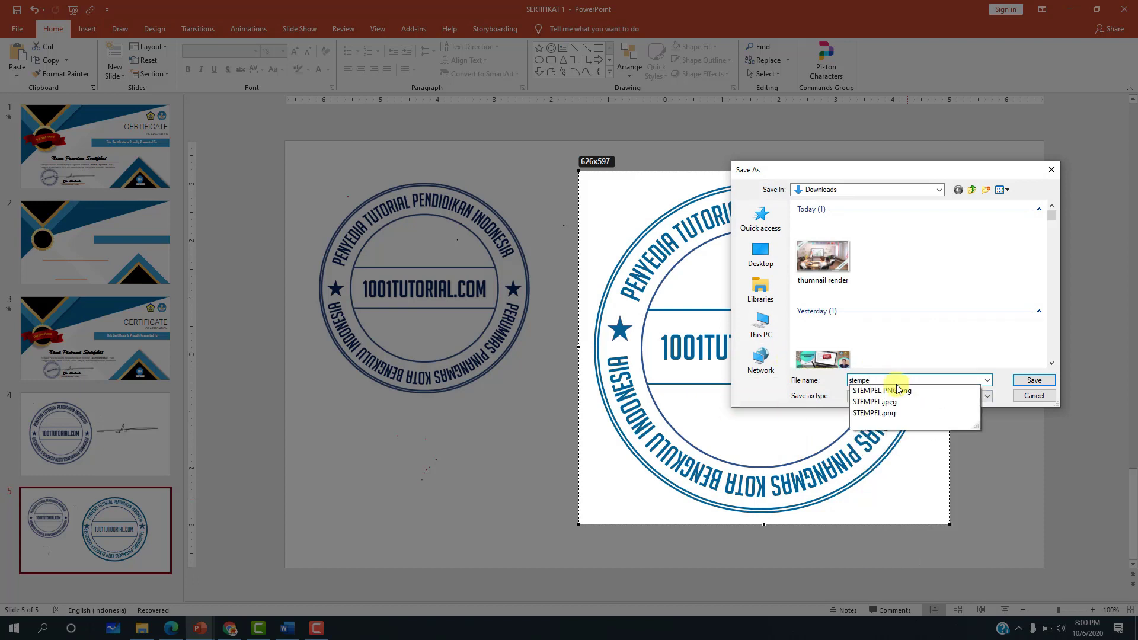
pyautogui.write('l baru')
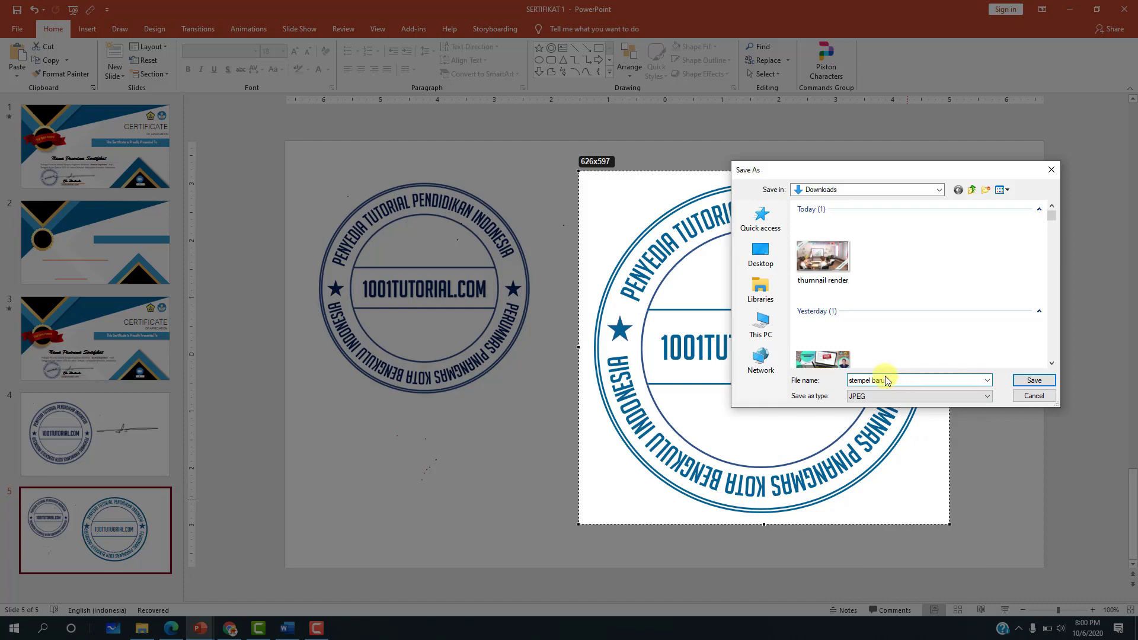
pyautogui.click(1029, 388)
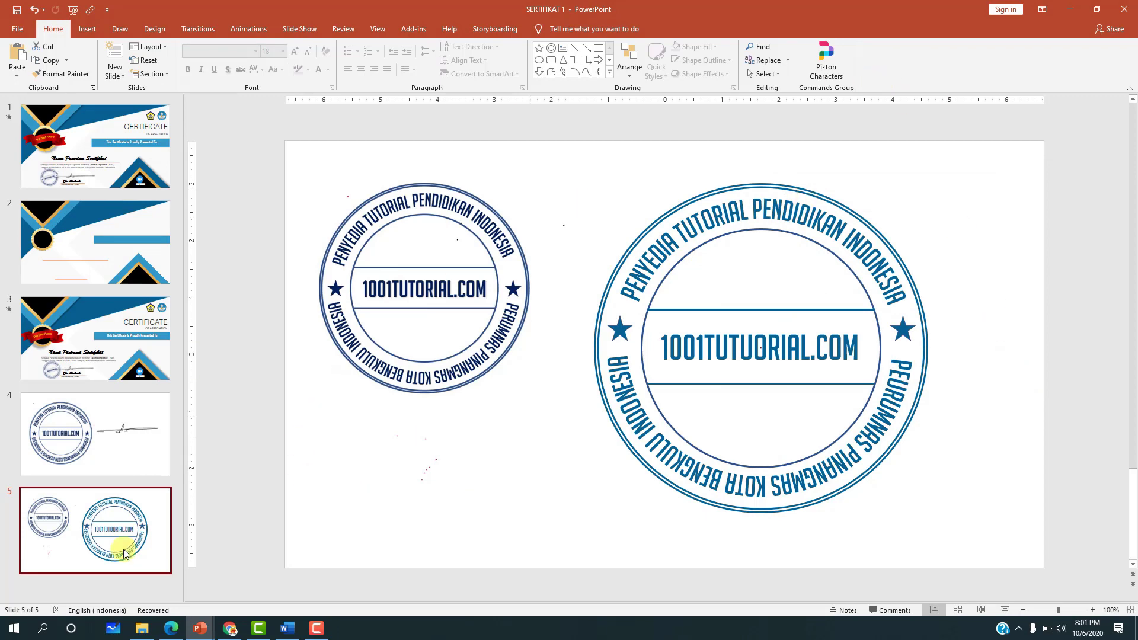
# Preview the 'stempel baru' image from Downloads, then drag the file toward the Word letter.
pyautogui.click(143, 628)
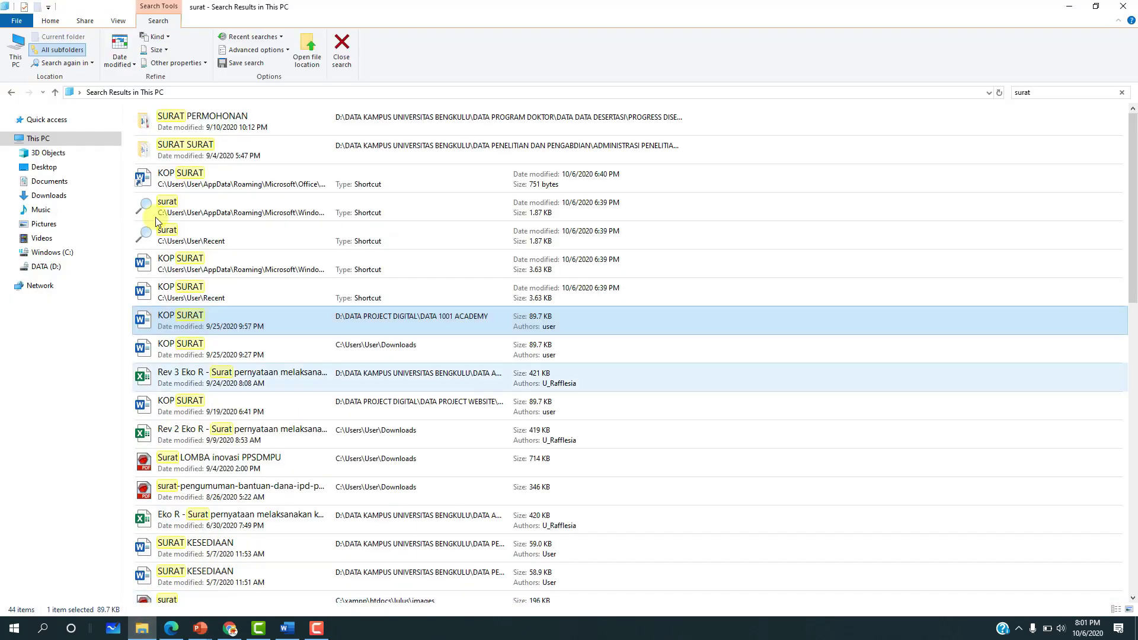
pyautogui.click(72, 196)
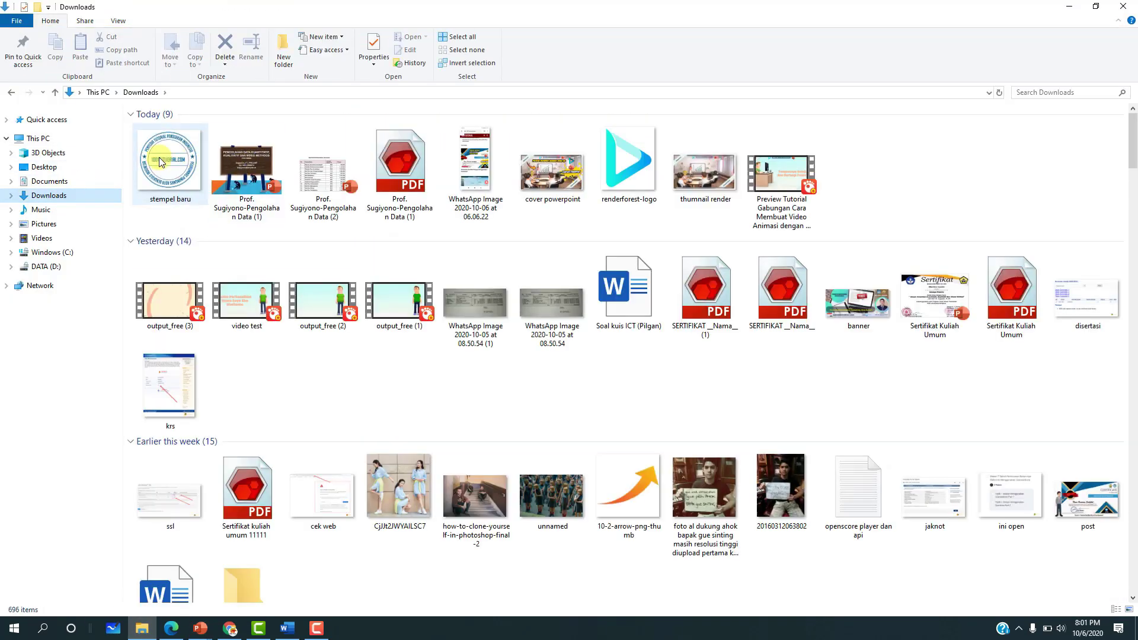
pyautogui.doubleClick(172, 155)
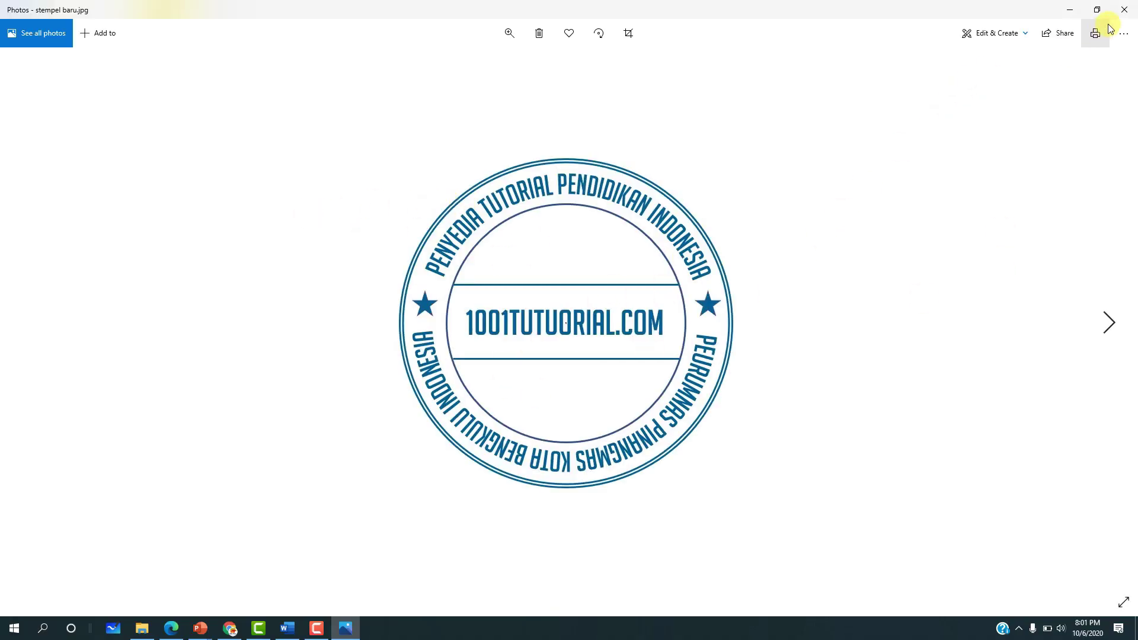
pyautogui.click(1125, 13)
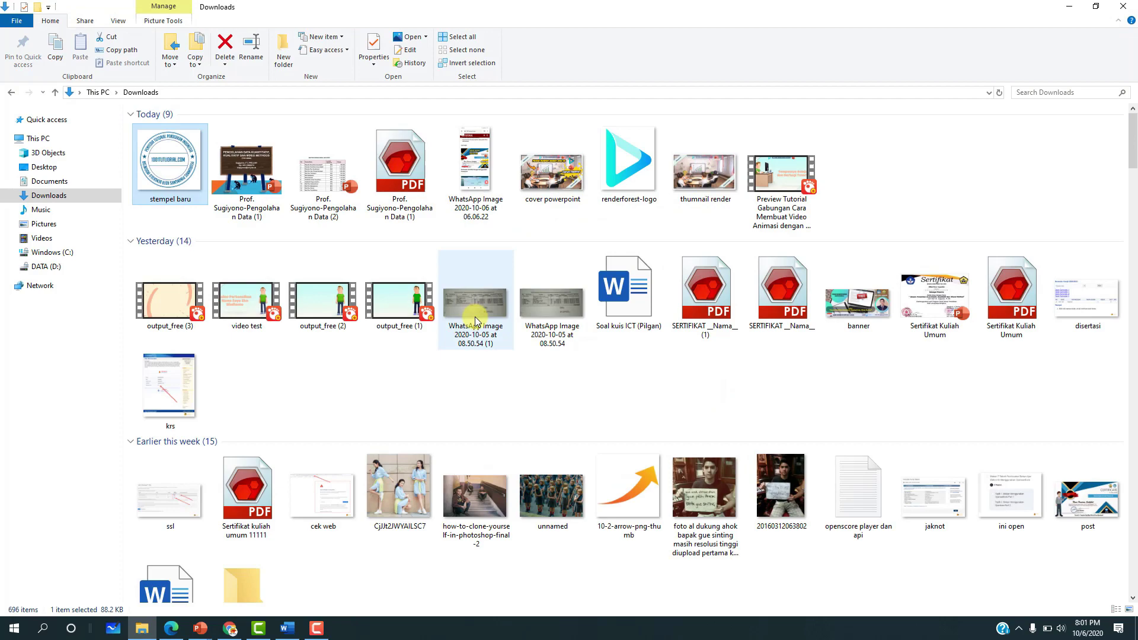
pyautogui.doubleClick(166, 180)
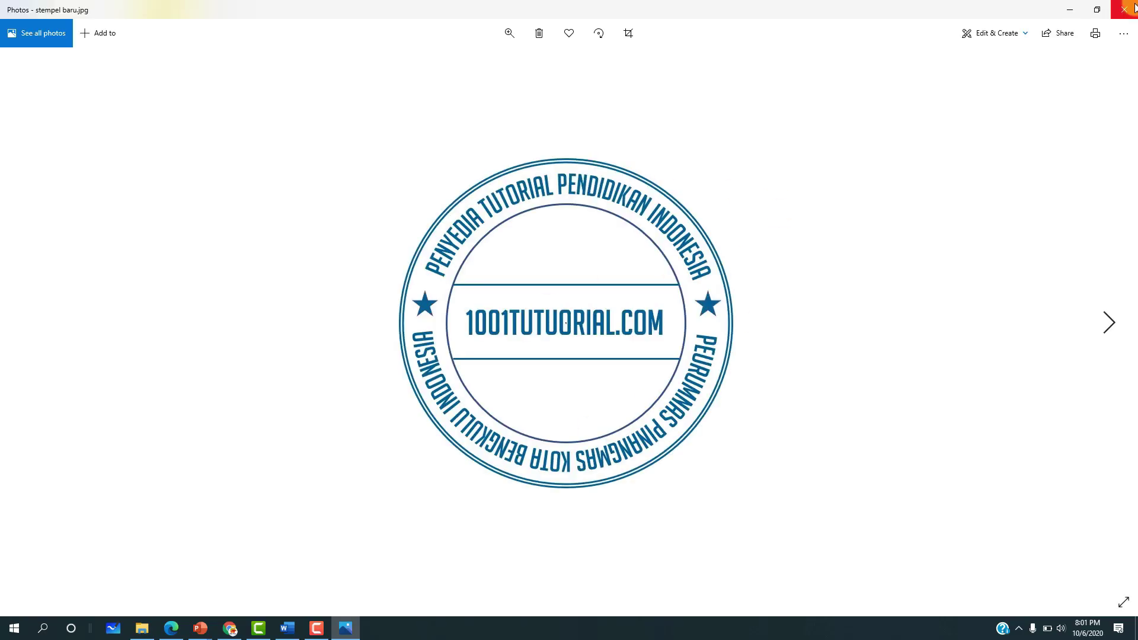
pyautogui.click(1123, 8)
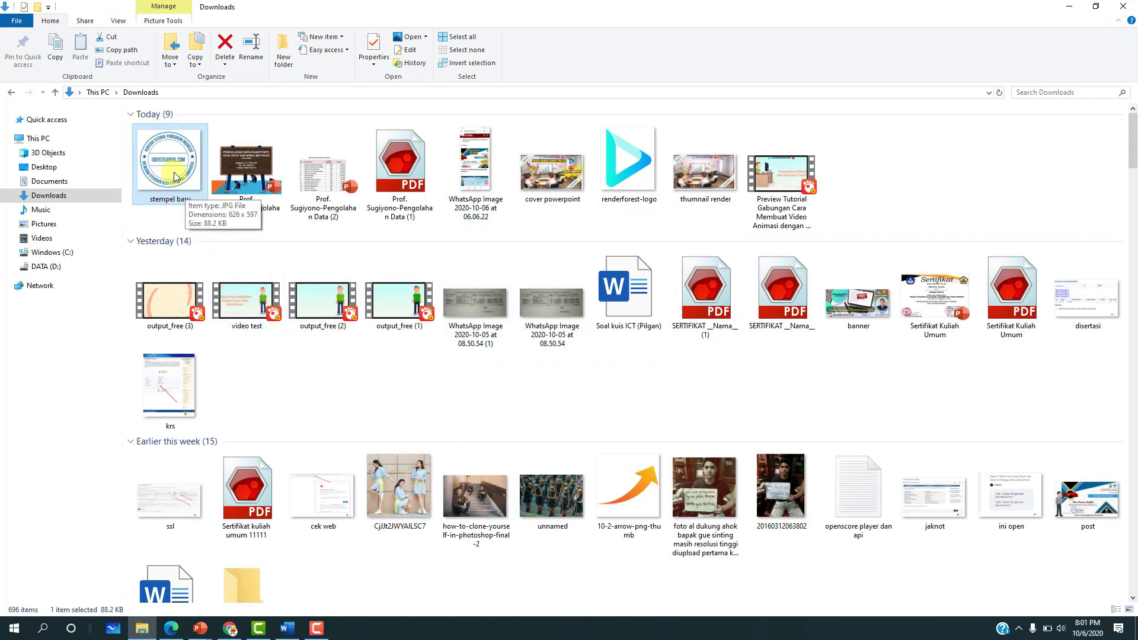
pyautogui.moveTo(174, 176); pyautogui.dragTo(320, 588)
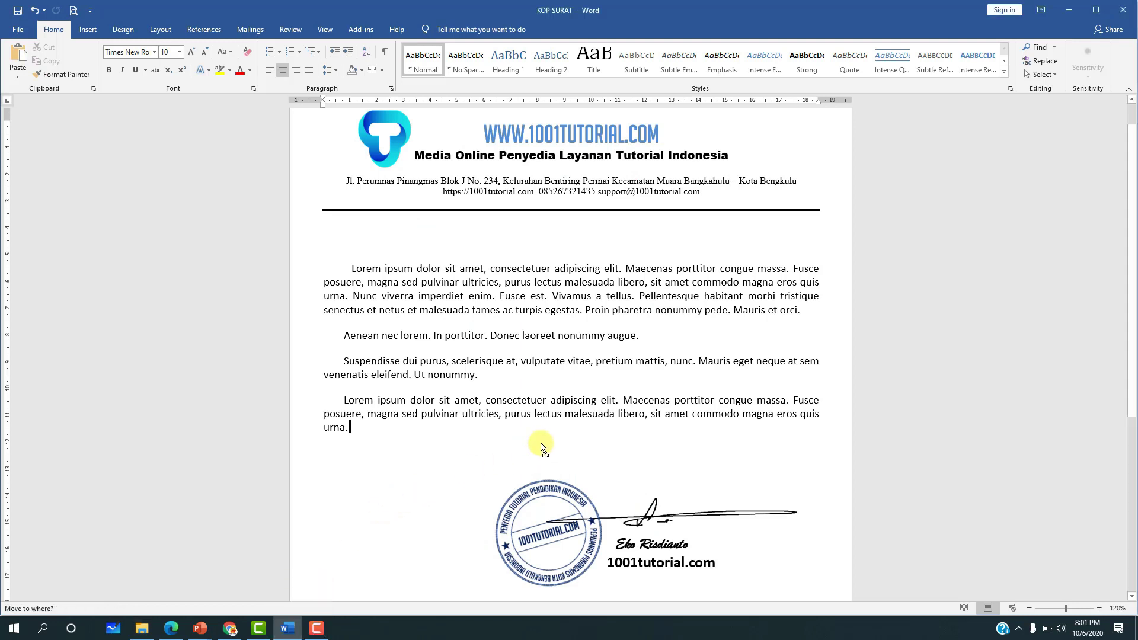
pyautogui.moveTo(320, 589); pyautogui.dragTo(538, 447)
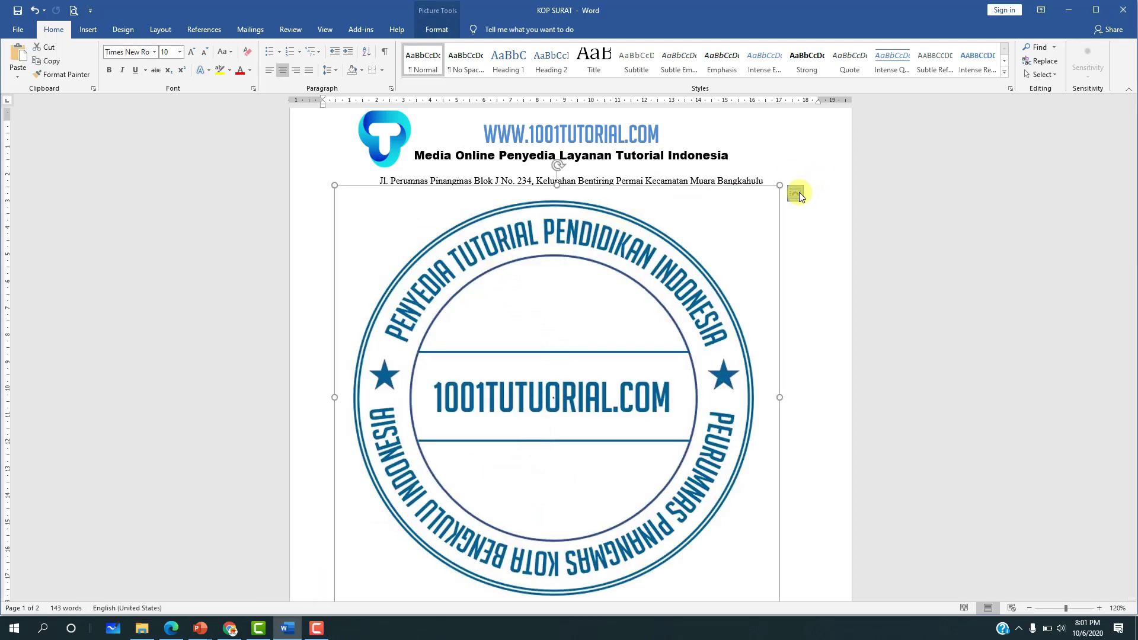
pyautogui.click(795, 193)
pyautogui.click(882, 306)
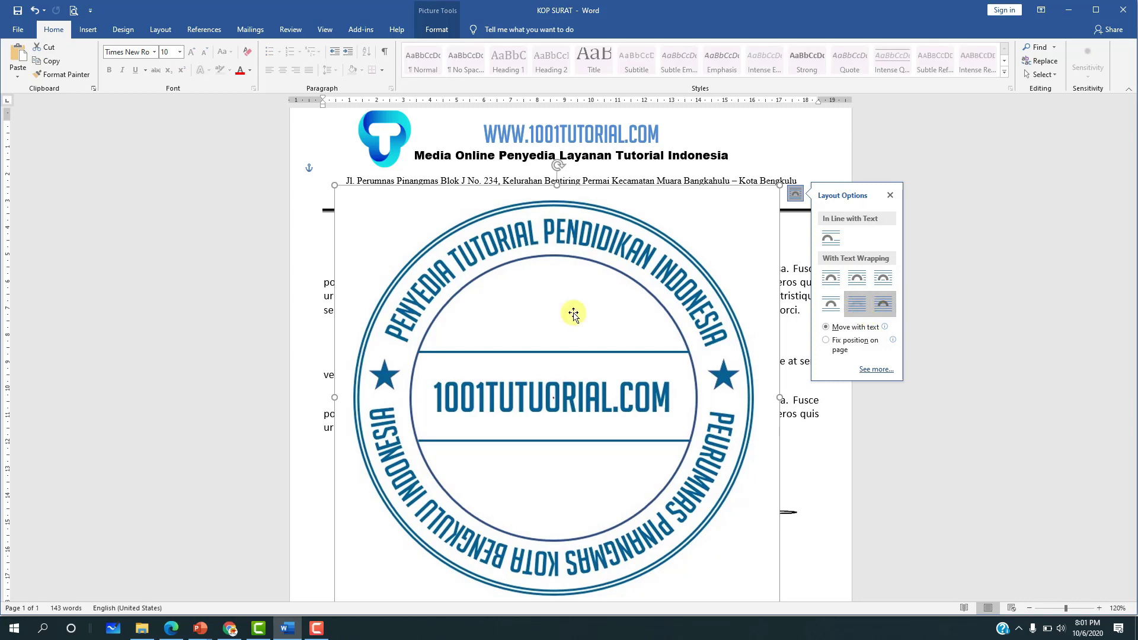
pyautogui.moveTo(335, 185); pyautogui.dragTo(519, 354)
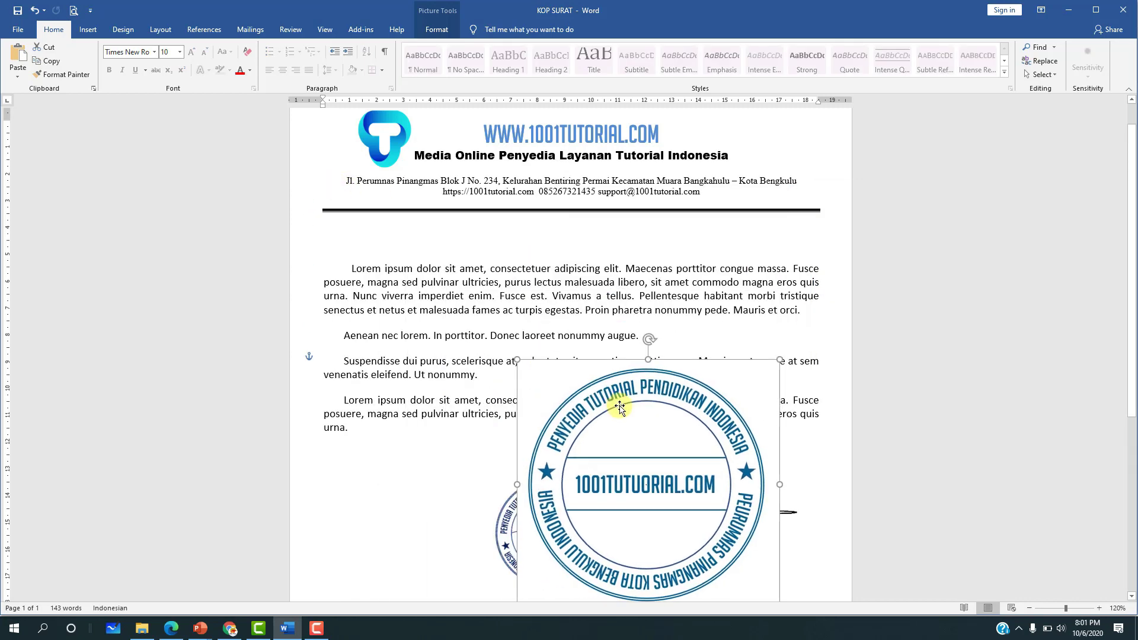
pyautogui.moveTo(666, 406)
pyautogui.mouseDown()
pyautogui.moveTo(593, 256)
pyautogui.moveTo(548, 274)
pyautogui.mouseUp()
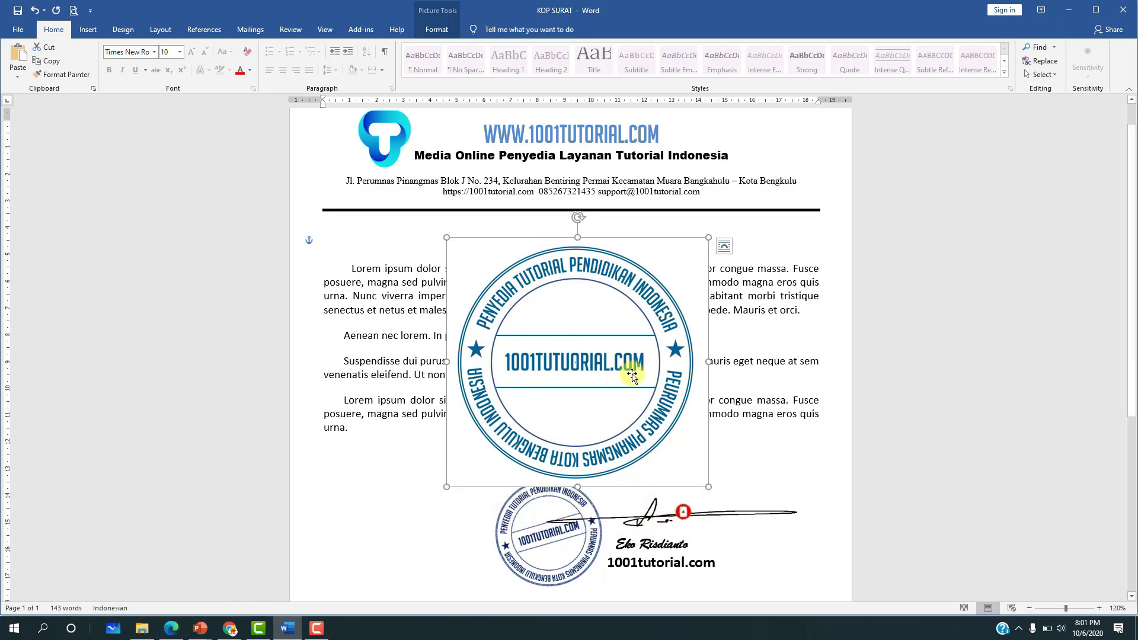
pyautogui.press('Delete')
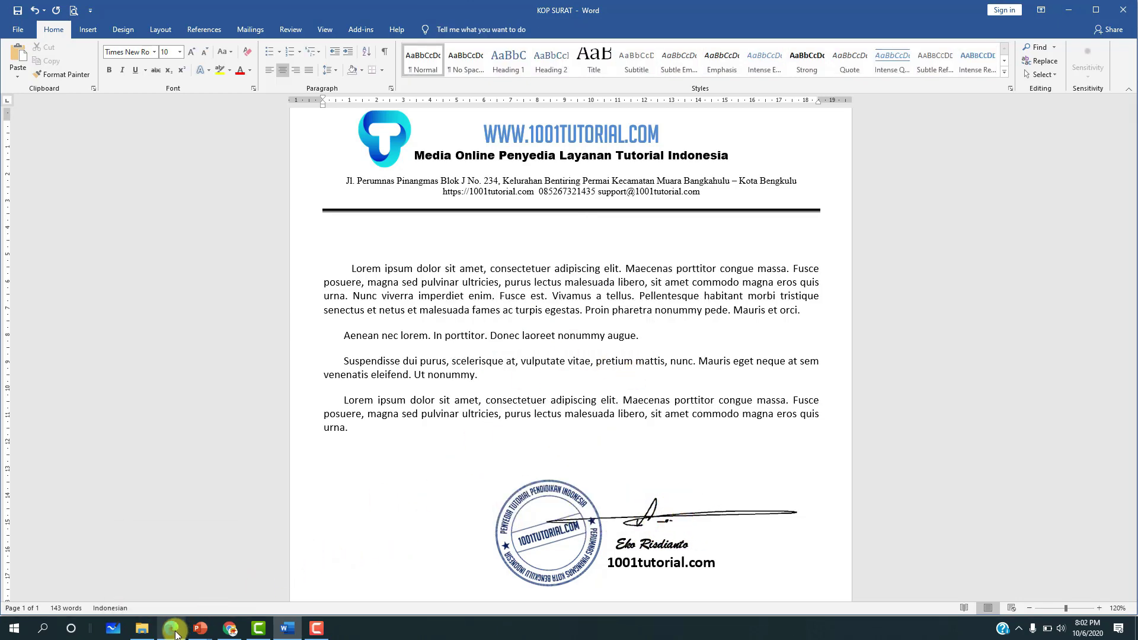
# Search Google for 'remove bg' in a new Edge tab and open the remove.bg homepage.
pyautogui.click(171, 628)
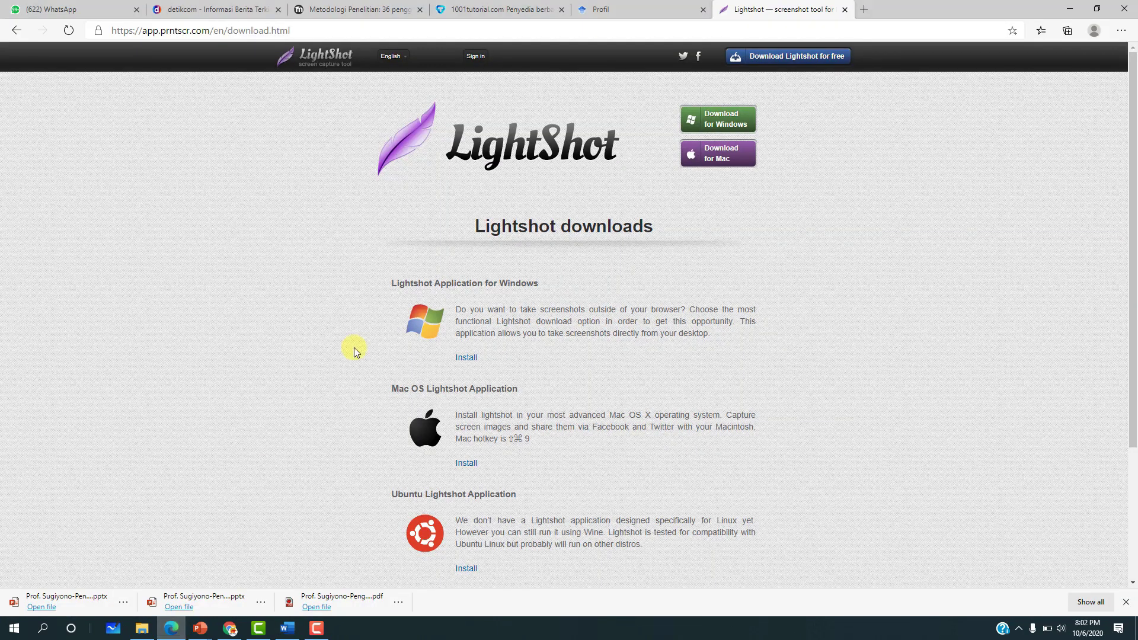
pyautogui.click(864, 9)
pyautogui.write('g')
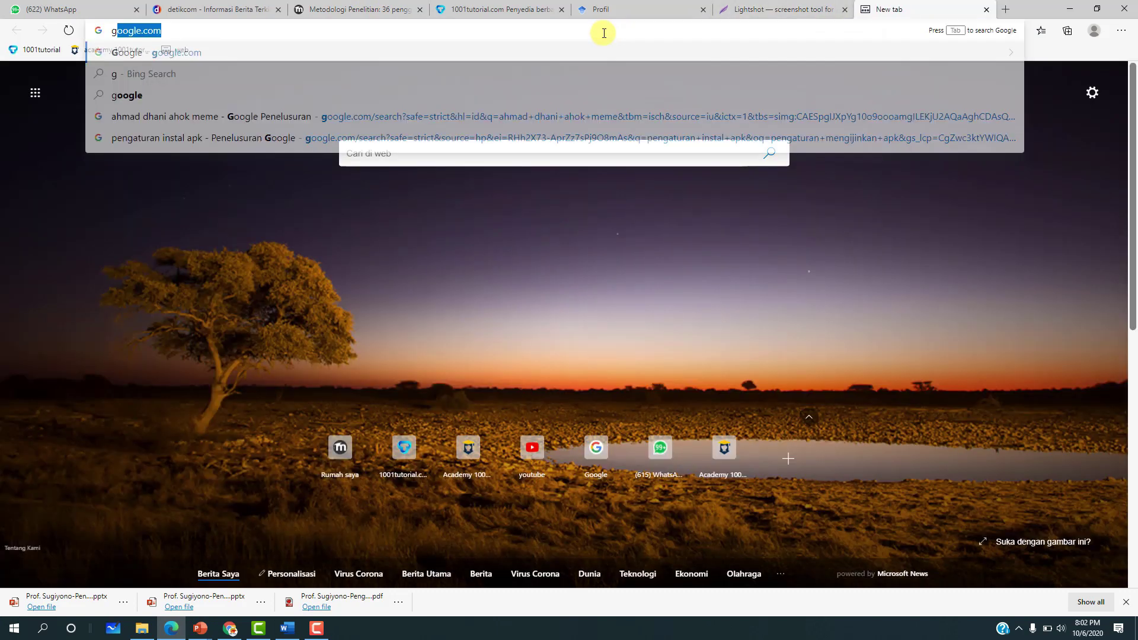
pyautogui.write('oo')
pyautogui.press('Return')
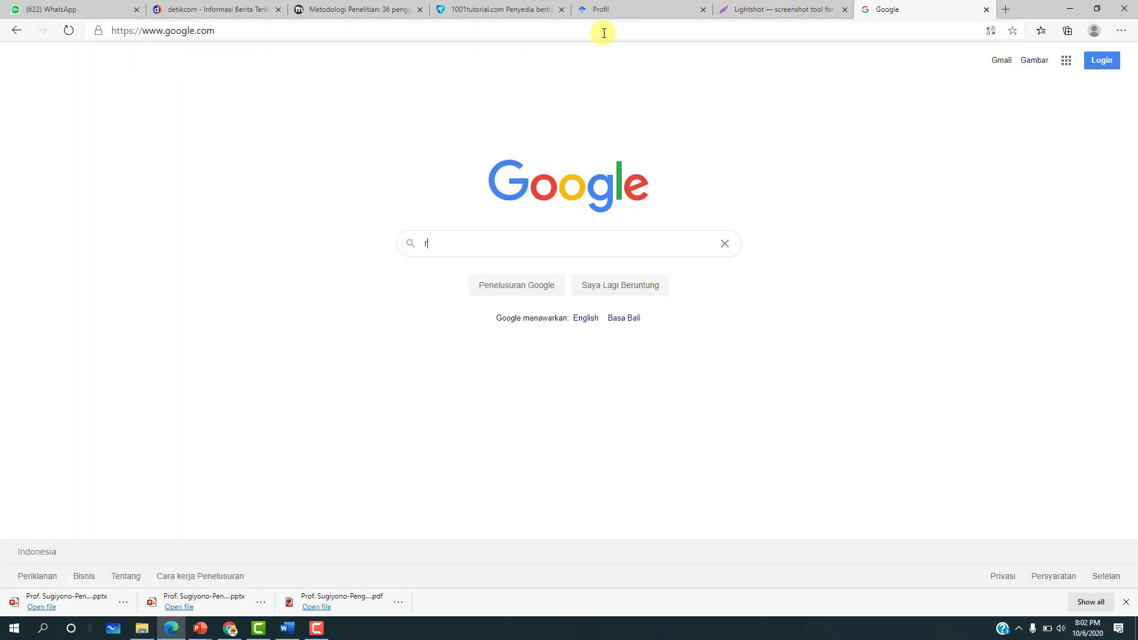
pyautogui.write('evol')
pyautogui.press('BackSpace')
pyautogui.press('BackSpace')
pyautogui.press('BackSpace')
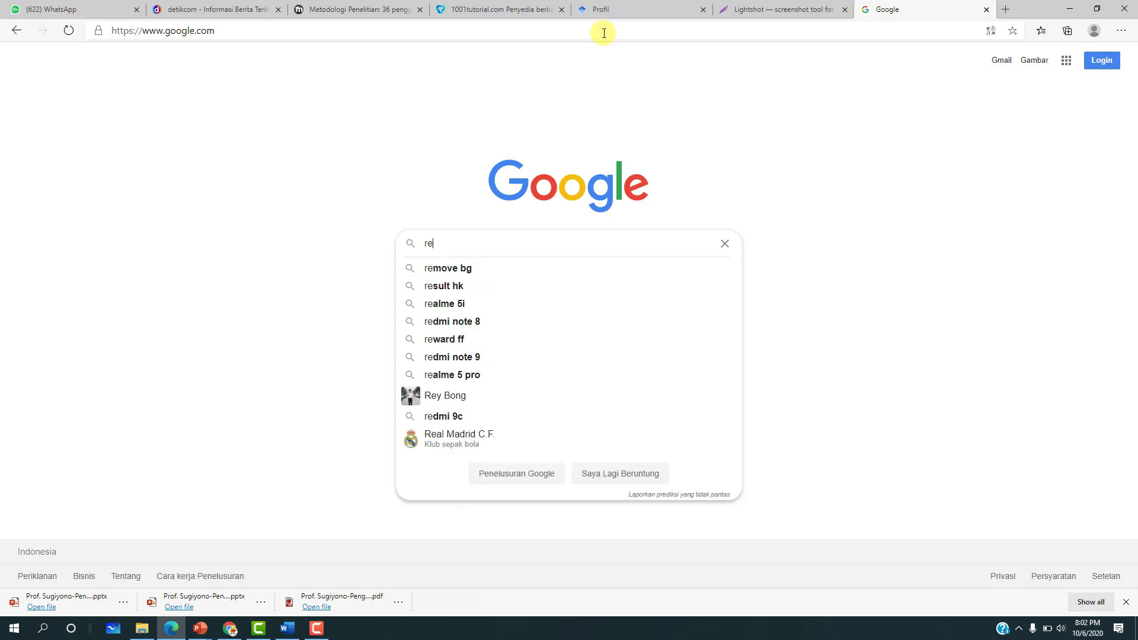
pyautogui.write('mog')
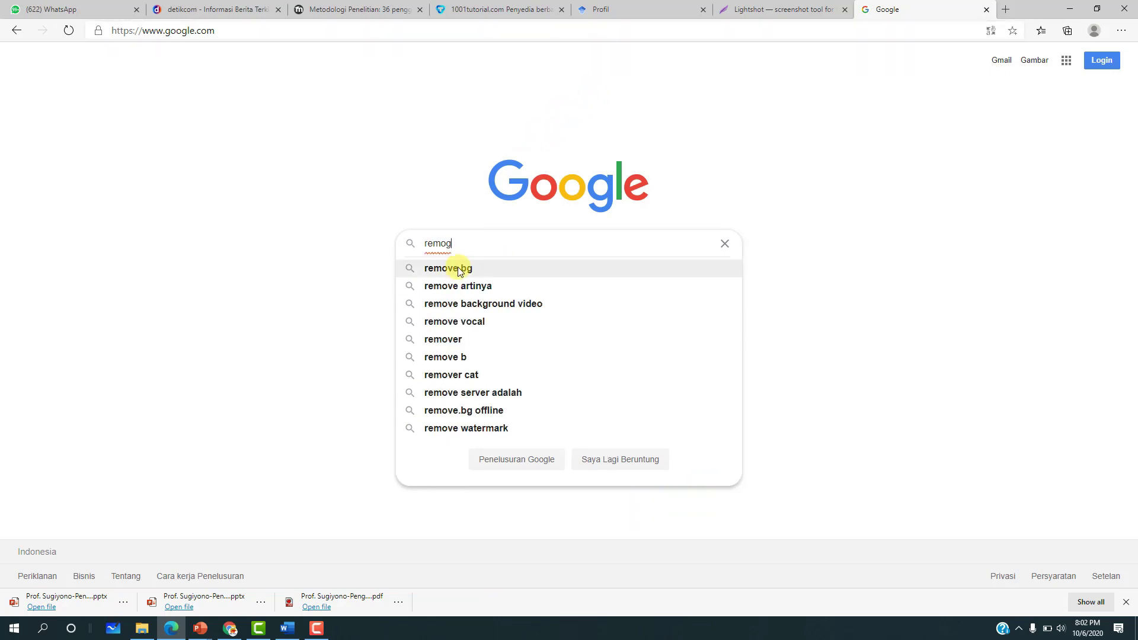
pyautogui.click(481, 267)
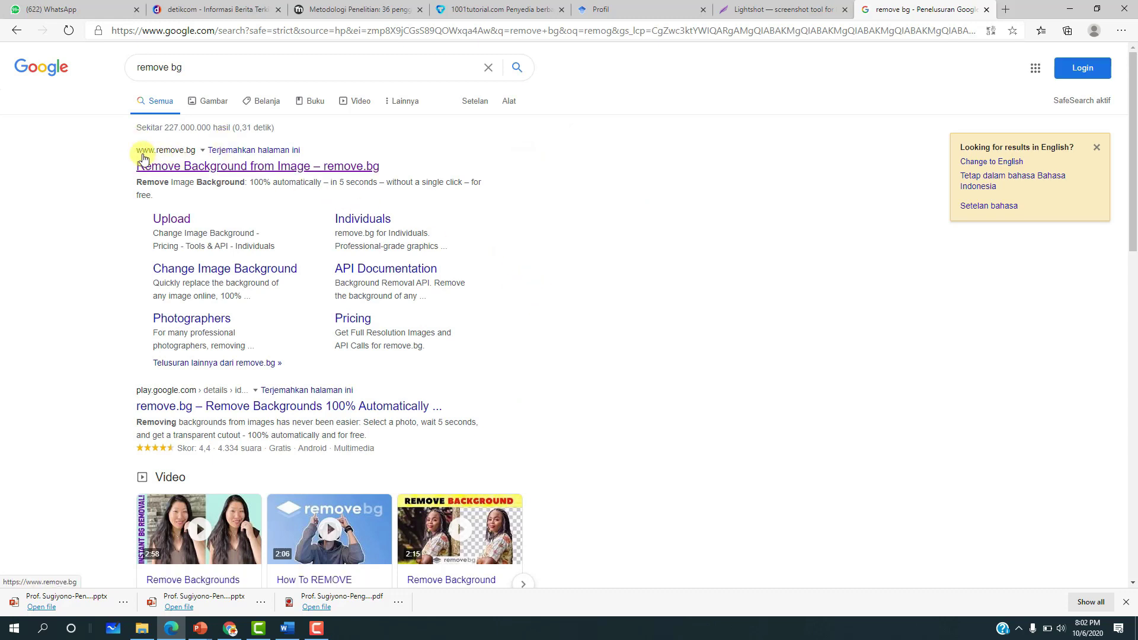
pyautogui.click(189, 167)
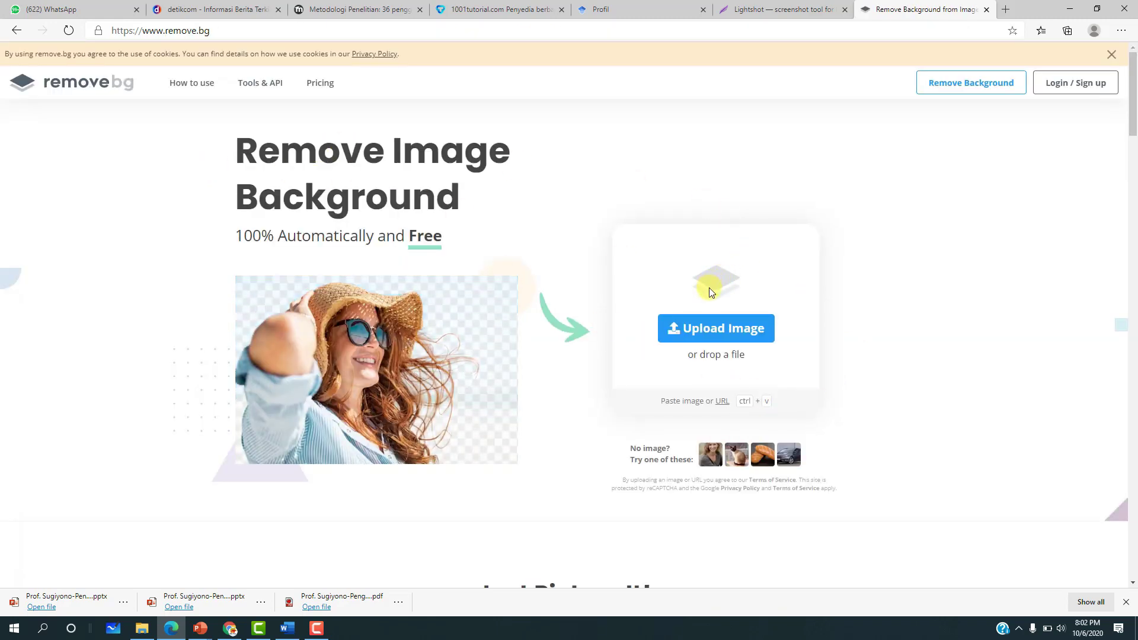
# Drop the stempel baru image from Downloads onto remove.bg, then close the background-removed result.
pyautogui.click(143, 630)
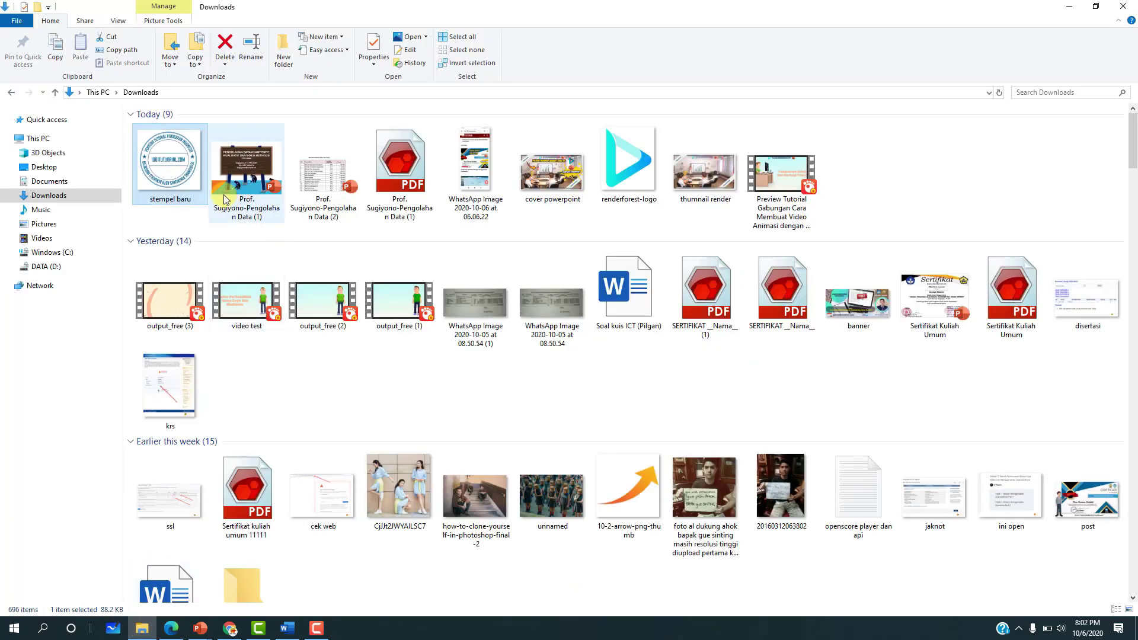
pyautogui.moveTo(172, 175); pyautogui.dragTo(167, 621)
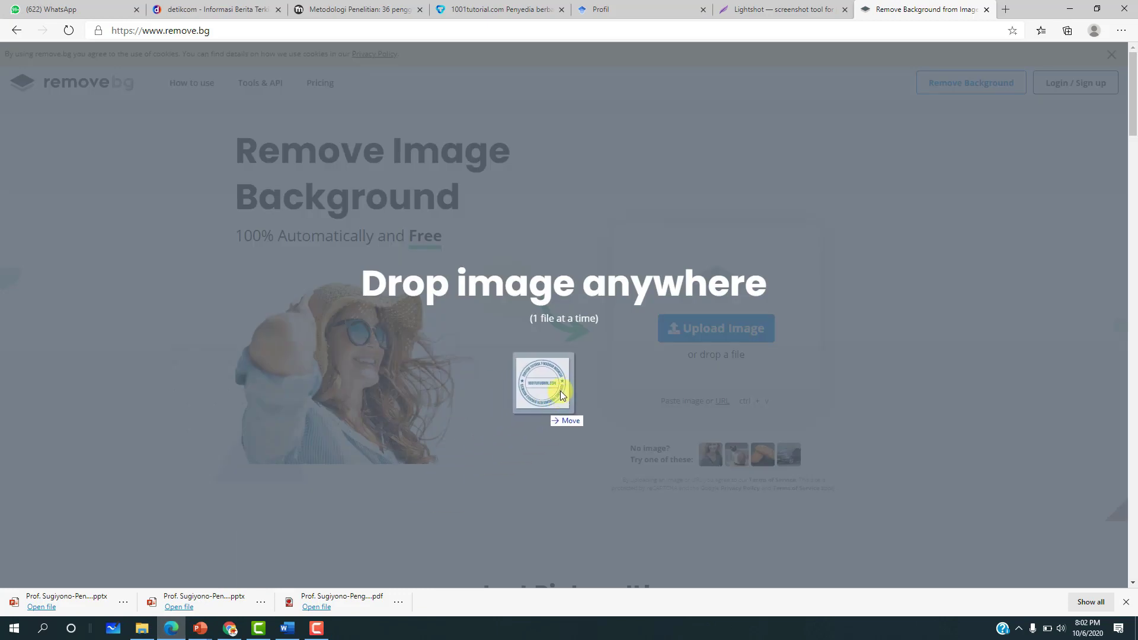
pyautogui.moveTo(166, 621); pyautogui.dragTo(636, 361)
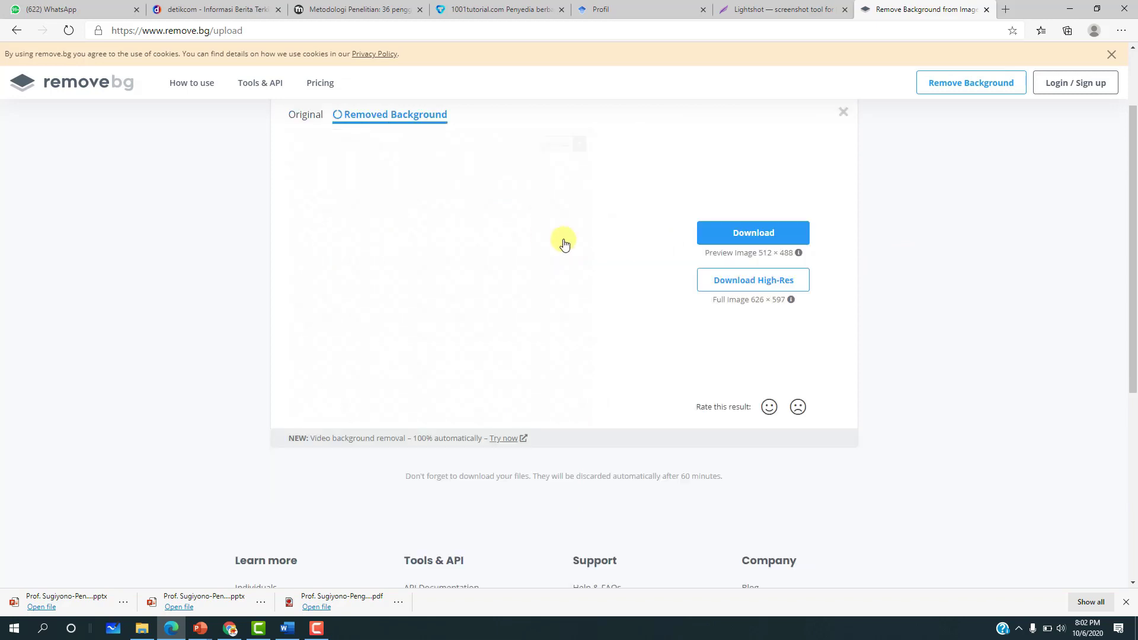
pyautogui.click(844, 113)
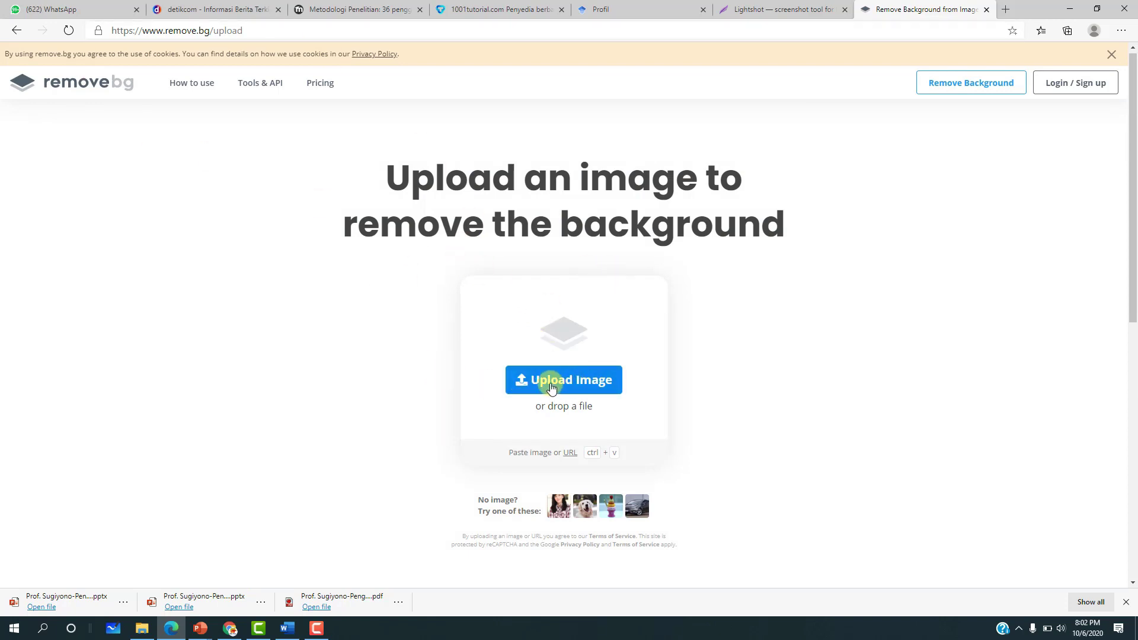
pyautogui.click(274, 35)
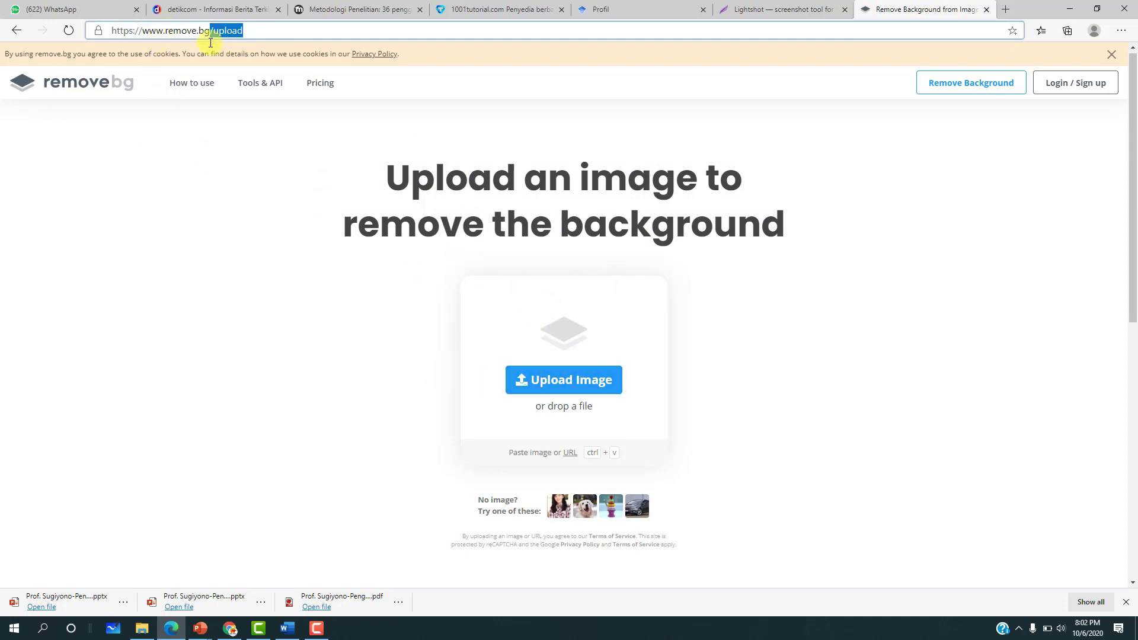
# Re-upload stempel baru from the remove.bg homepage and download the 512 × 488 background-free PNG.
pyautogui.press('BackSpace')
pyautogui.press('Return')
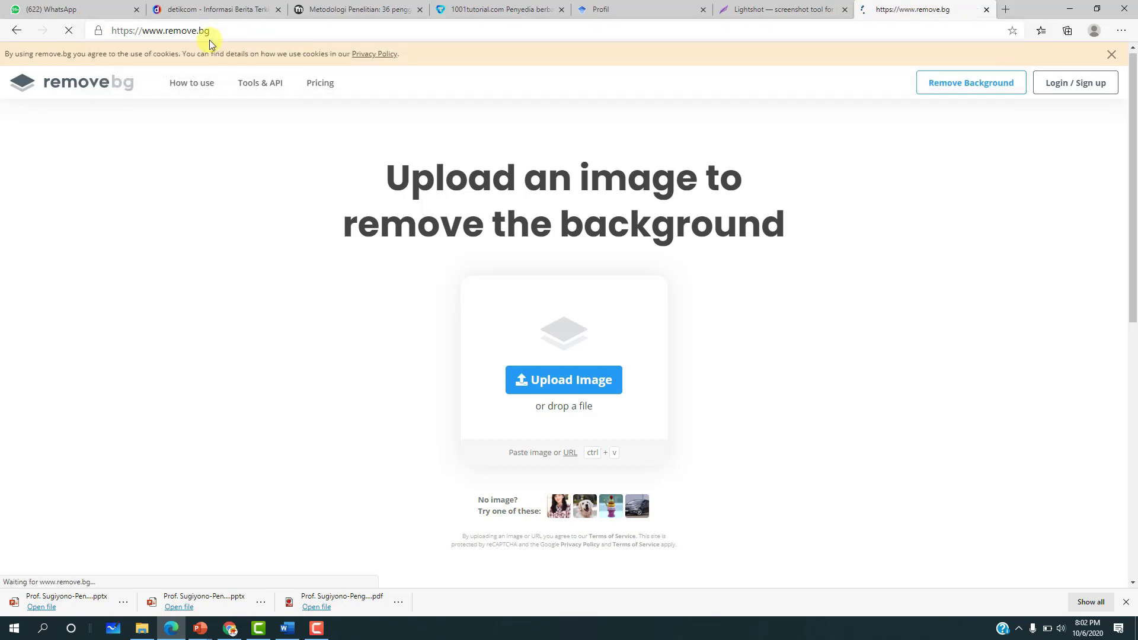
pyautogui.click(701, 336)
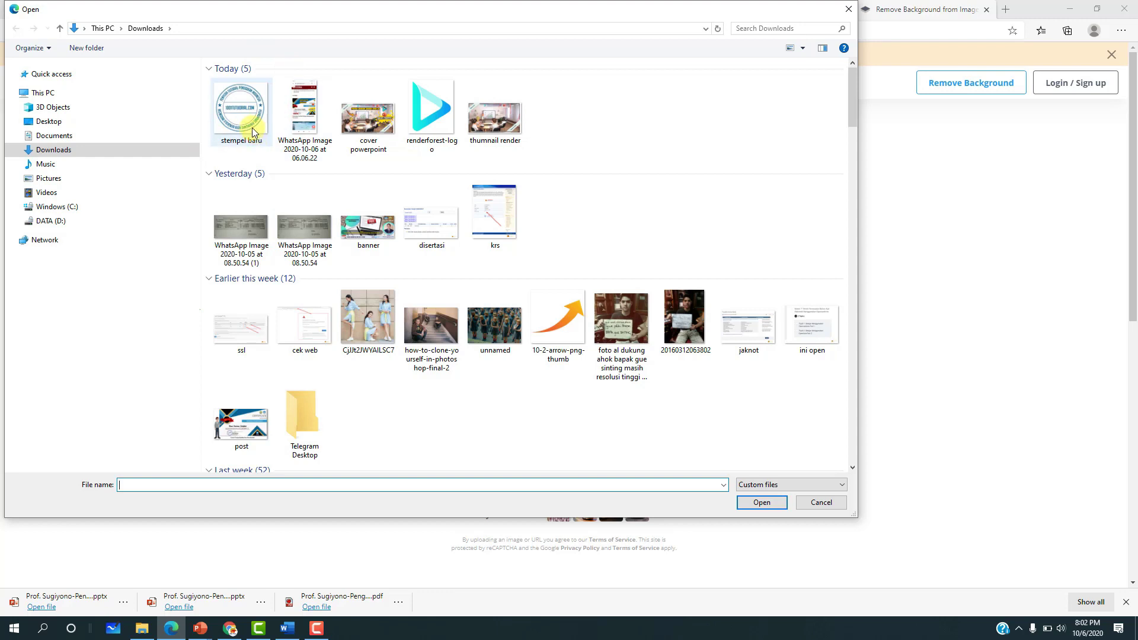
pyautogui.moveTo(240, 114)
pyautogui.click(232, 118)
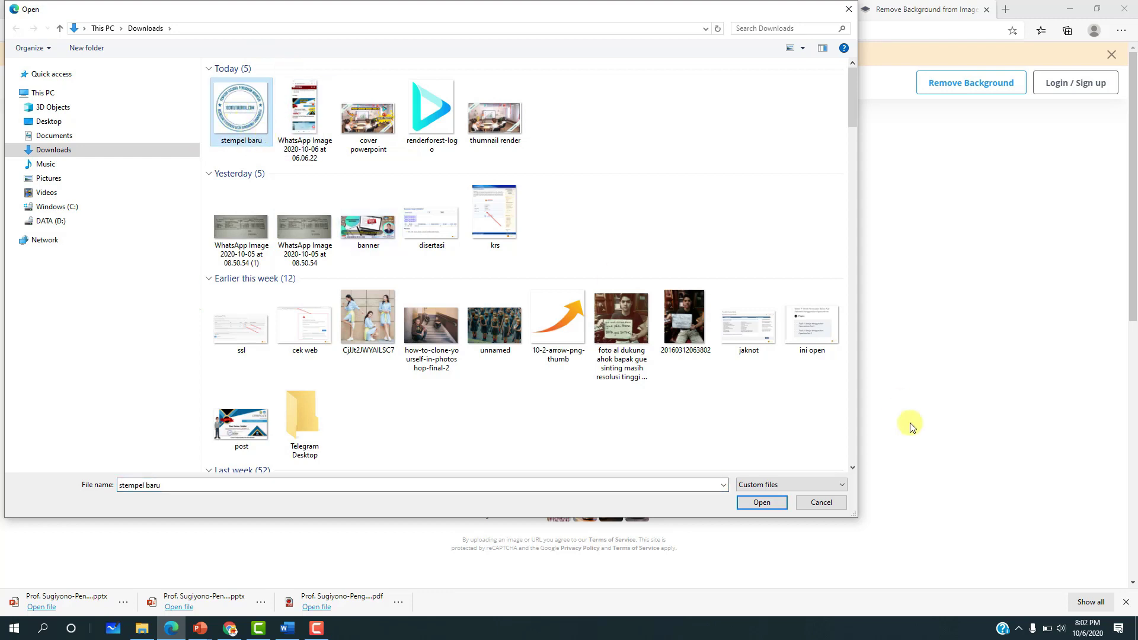
pyautogui.click(777, 505)
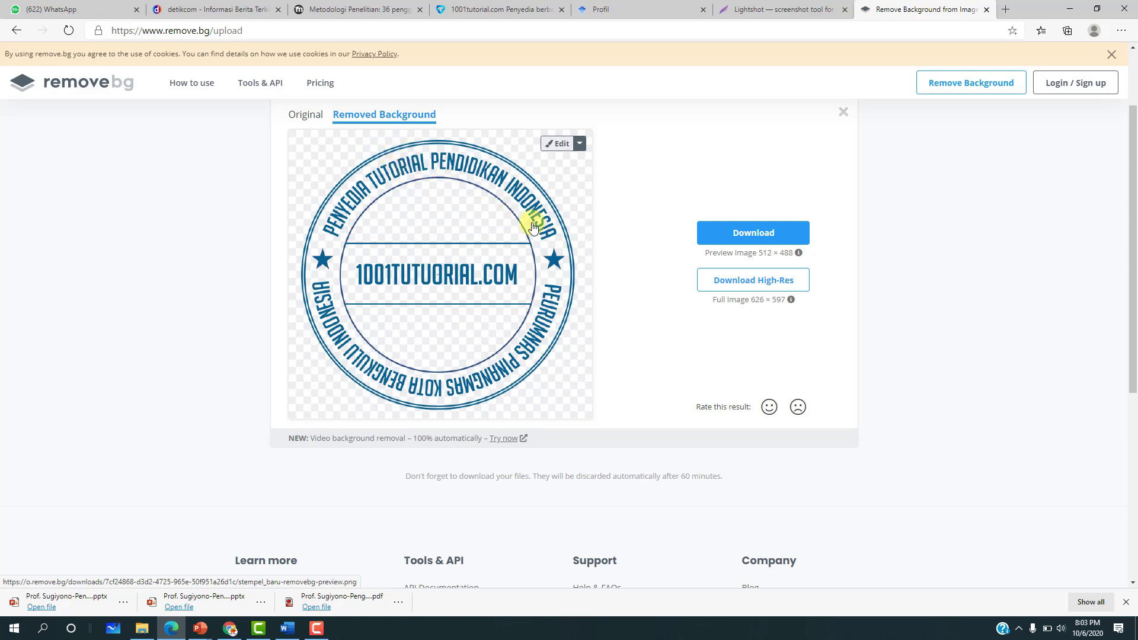
pyautogui.click(761, 238)
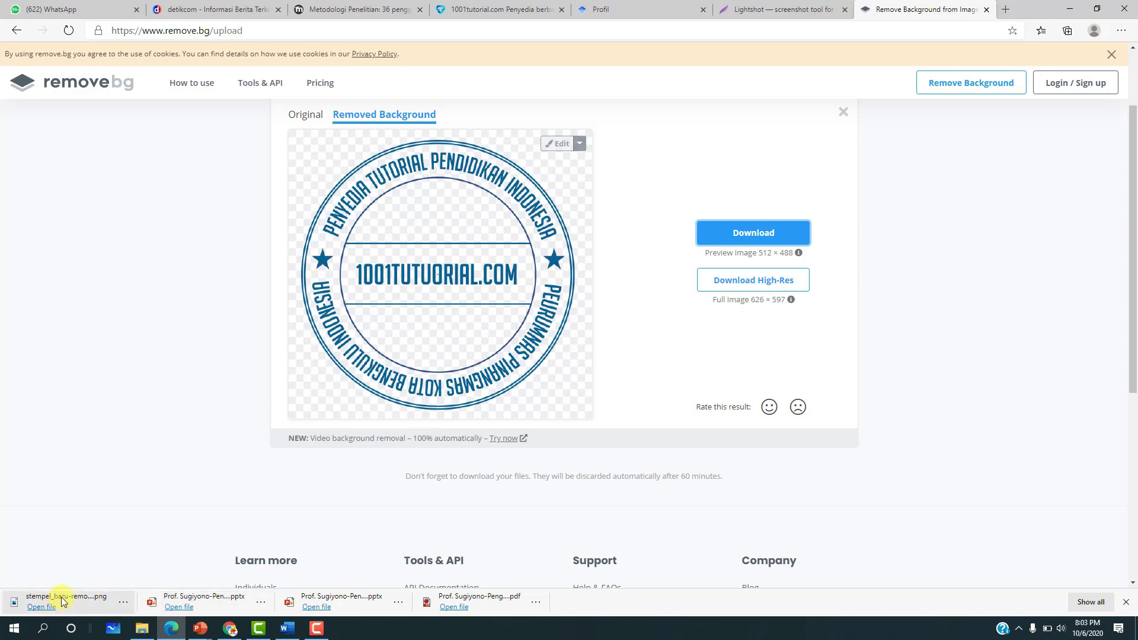
# Preview the downloaded stempel_baru-removebg-preview PNG, then show it in its folder.
pyautogui.click(50, 610)
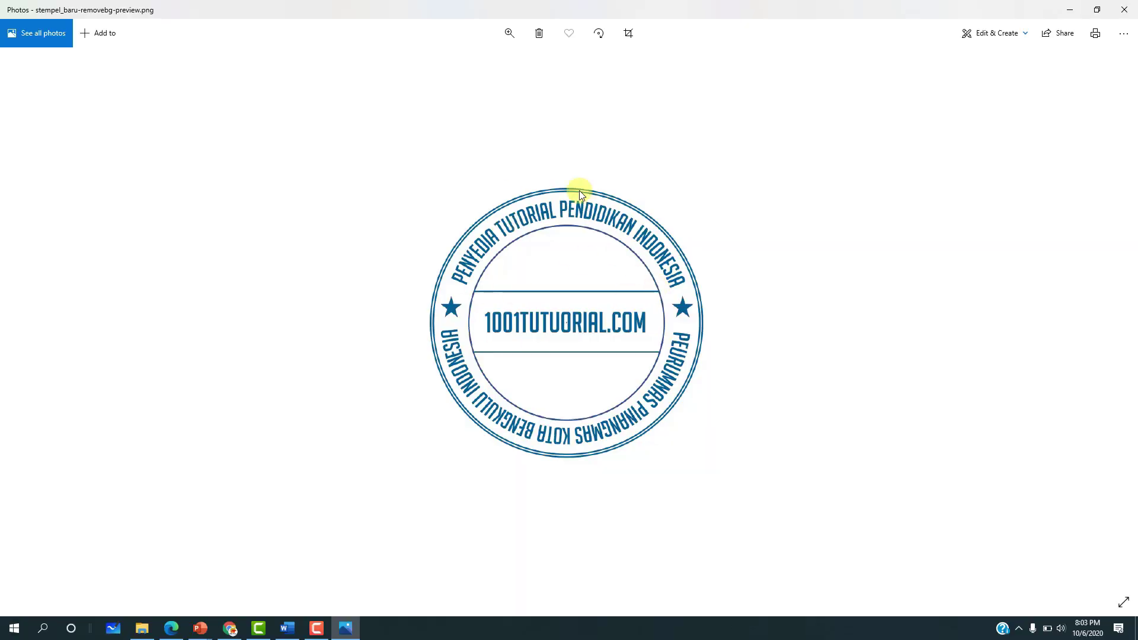
pyautogui.click(1124, 10)
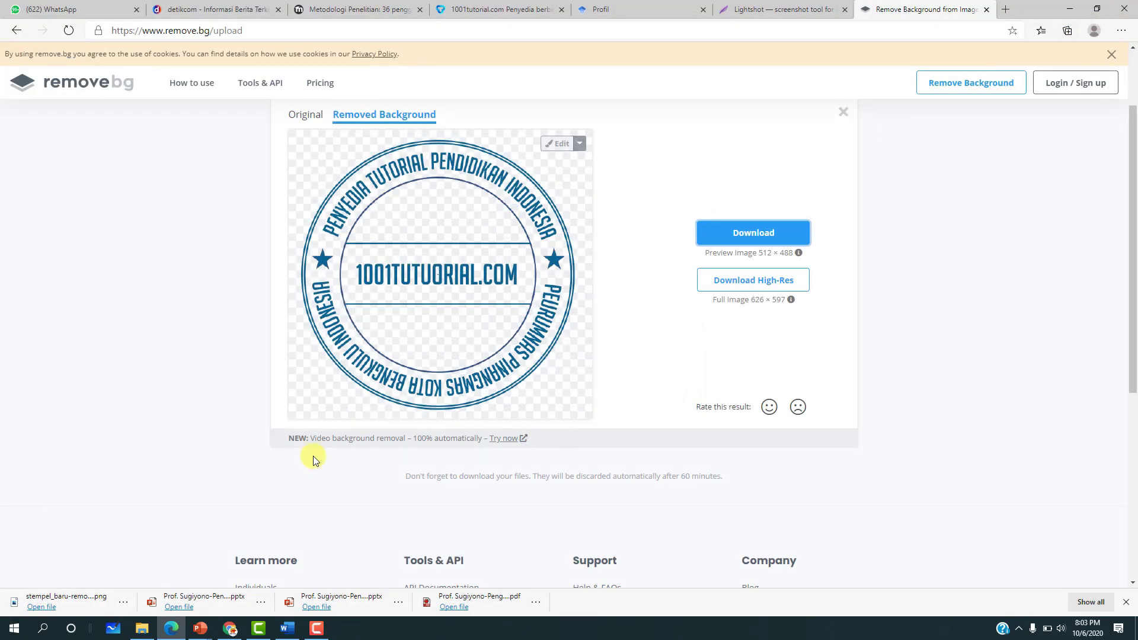
pyautogui.click(121, 605)
pyautogui.click(161, 518)
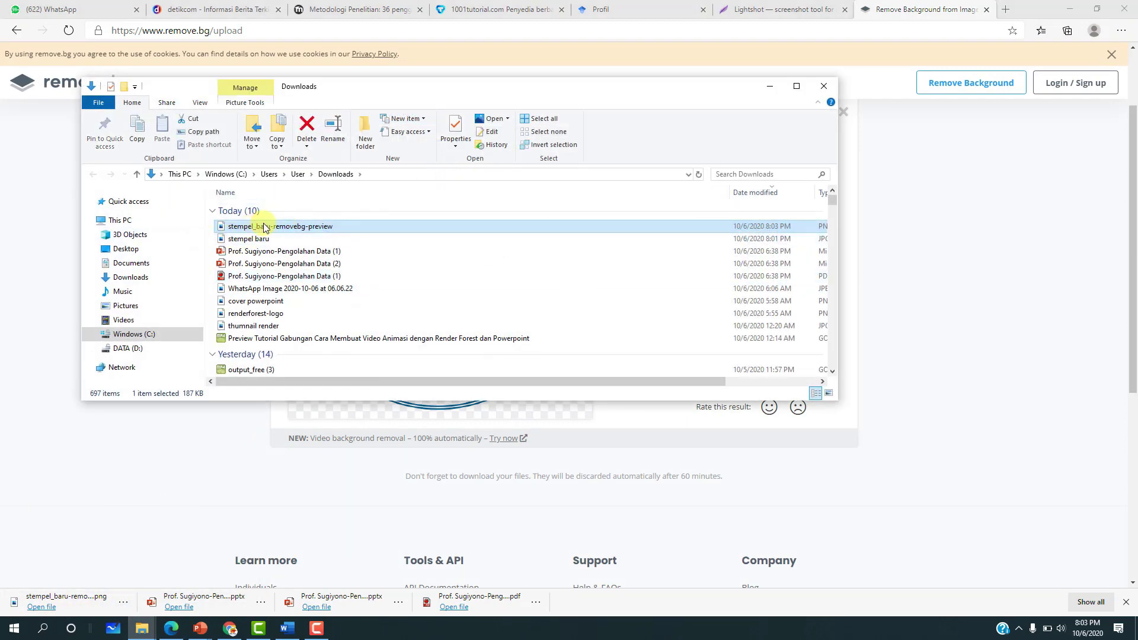
pyautogui.moveTo(249, 238)
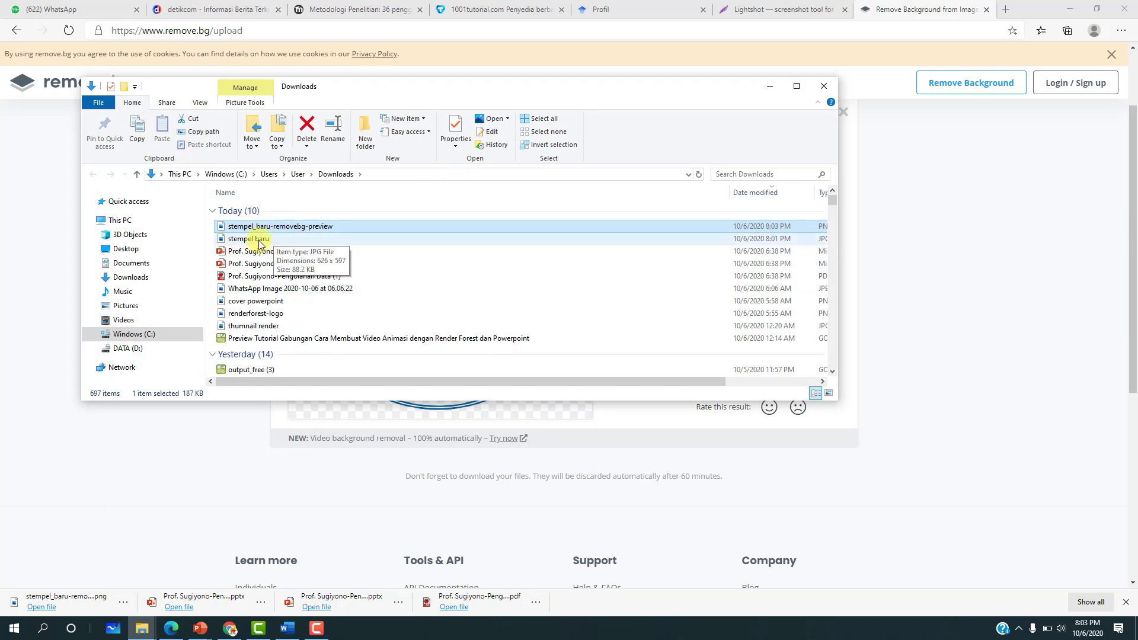
# Drag stempel_baru-removebg-preview from File Explorer into the Word KOP SURAT letter.
pyautogui.click(256, 241)
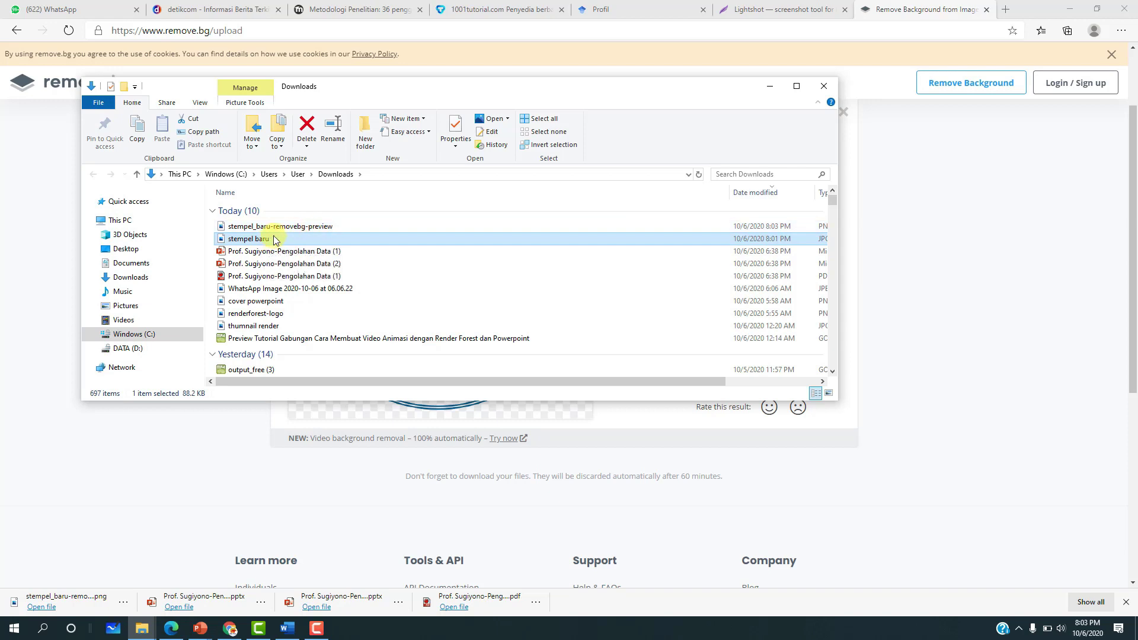
pyautogui.click(269, 228)
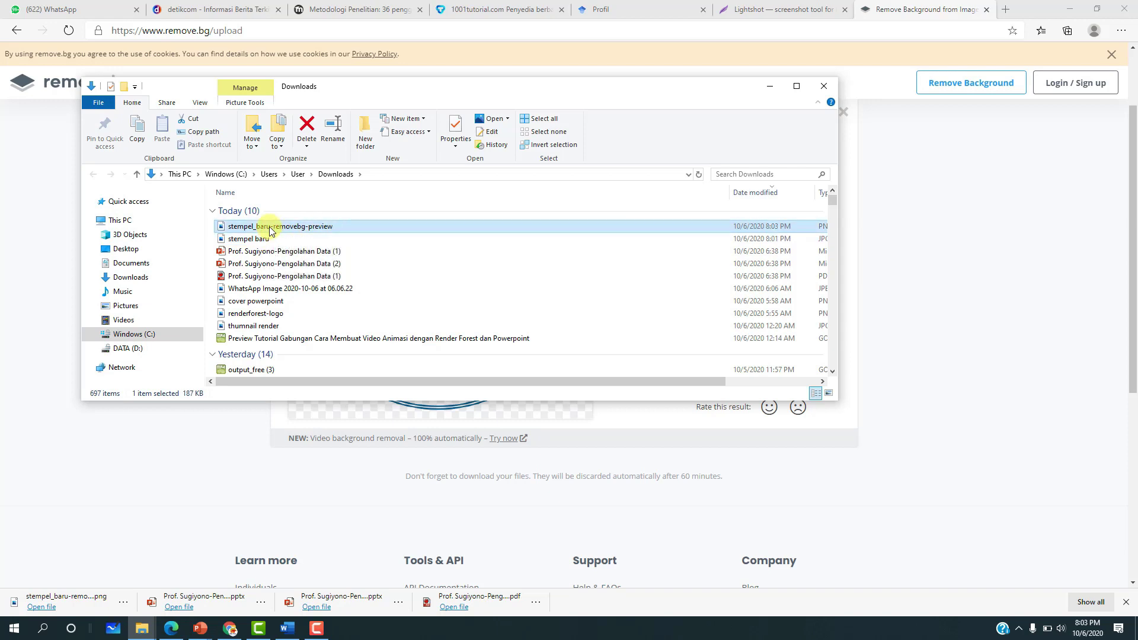
pyautogui.moveTo(270, 228); pyautogui.dragTo(294, 635)
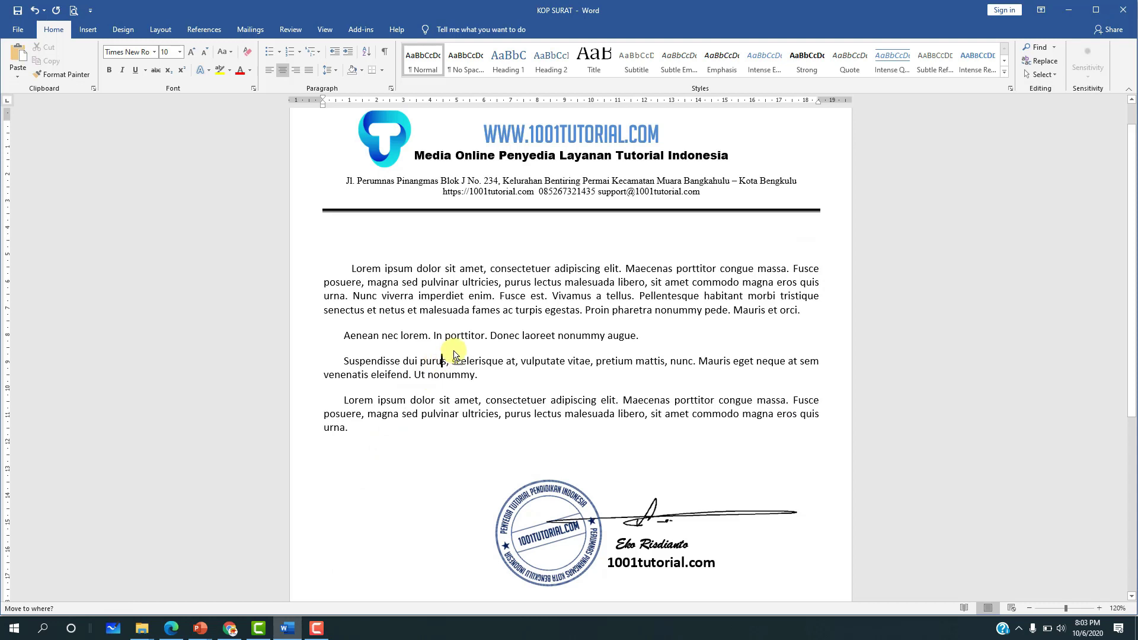
pyautogui.moveTo(295, 634); pyautogui.dragTo(454, 354)
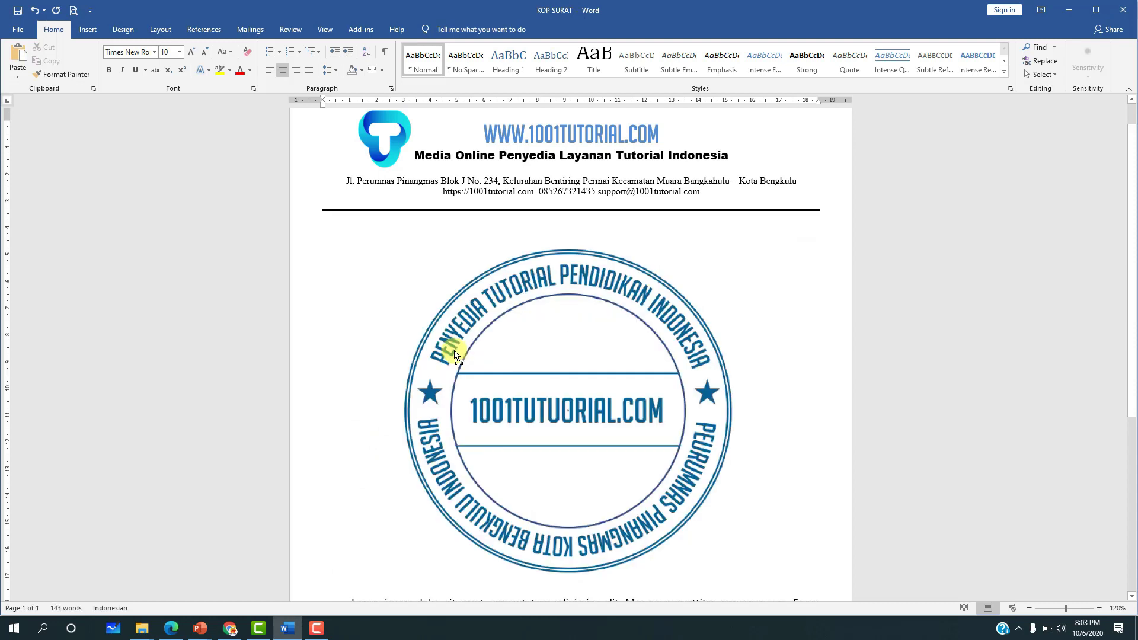
# Set the new stamp to In Front of Text, shrink it and move it higher.
pyautogui.click(568, 323)
pyautogui.click(769, 245)
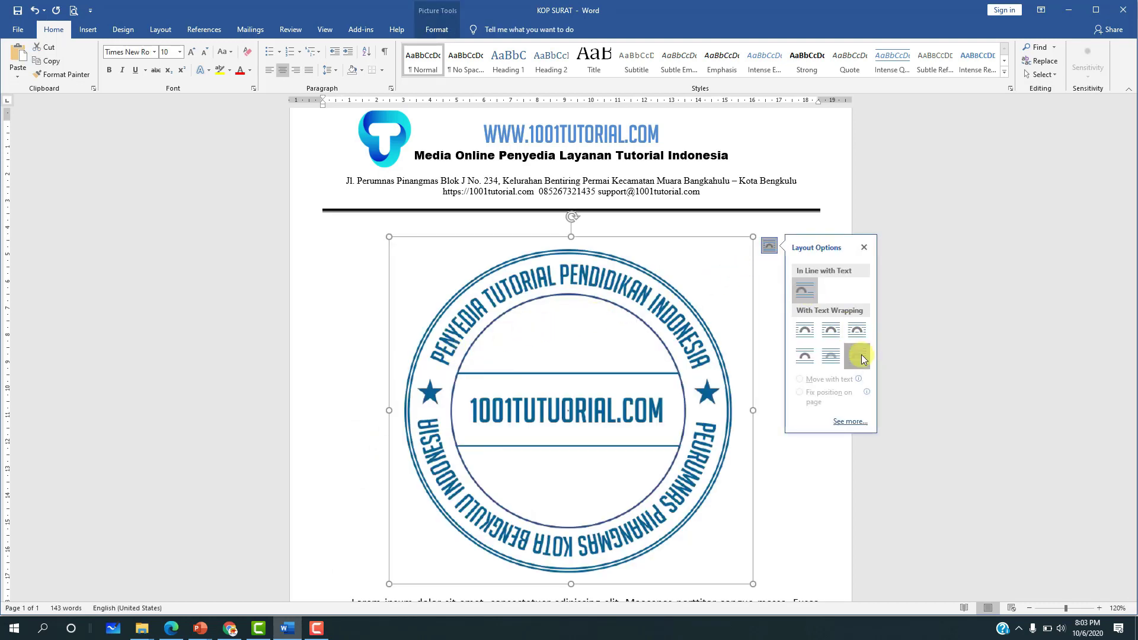
pyautogui.click(862, 355)
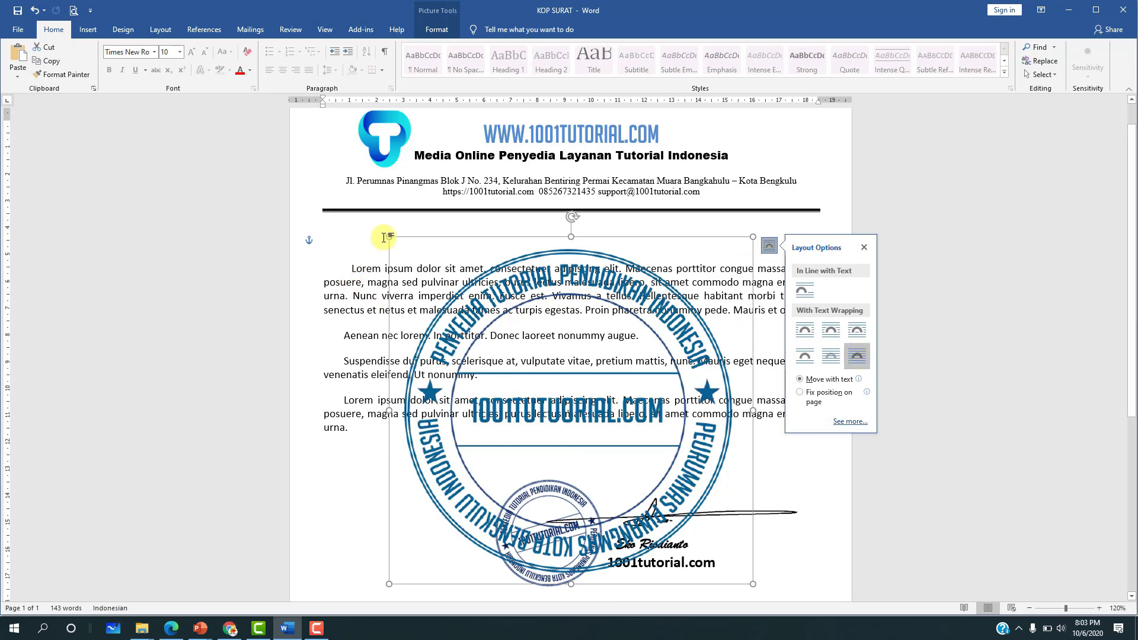
pyautogui.moveTo(389, 239)
pyautogui.mouseDown()
pyautogui.moveTo(574, 413)
pyautogui.moveTo(597, 476)
pyautogui.moveTo(660, 470)
pyautogui.mouseUp()
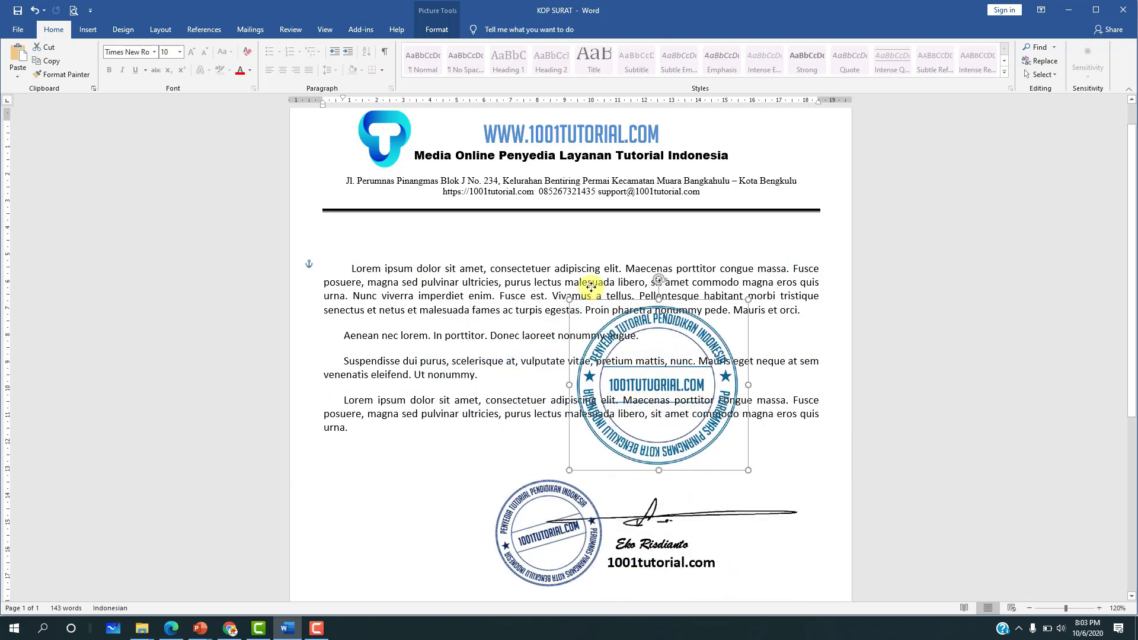
pyautogui.moveTo(660, 471); pyautogui.dragTo(551, 265)
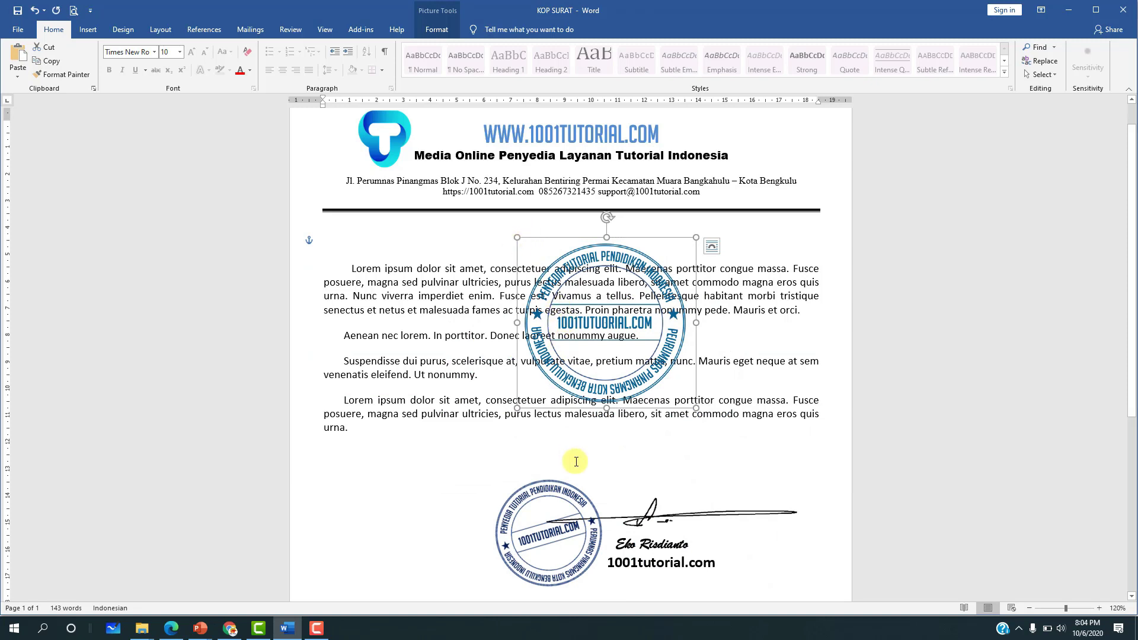
# Delete the old stamp and place the new one over the signature, tilted counter-clockwise.
pyautogui.click(554, 491)
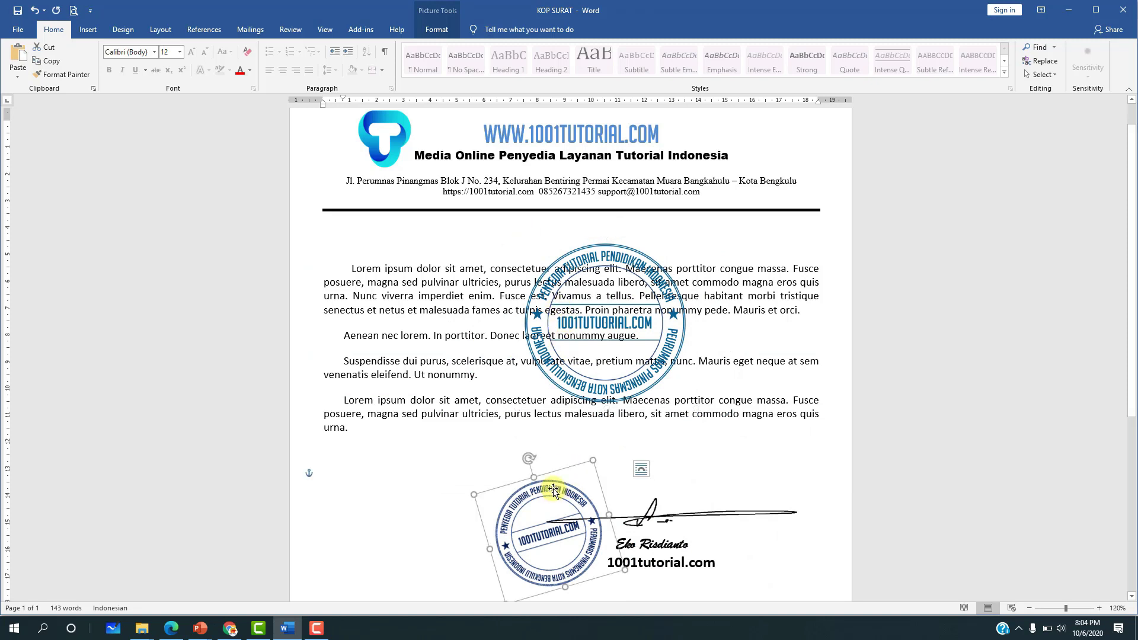
pyautogui.press('Delete')
pyautogui.moveTo(545, 325); pyautogui.dragTo(520, 435)
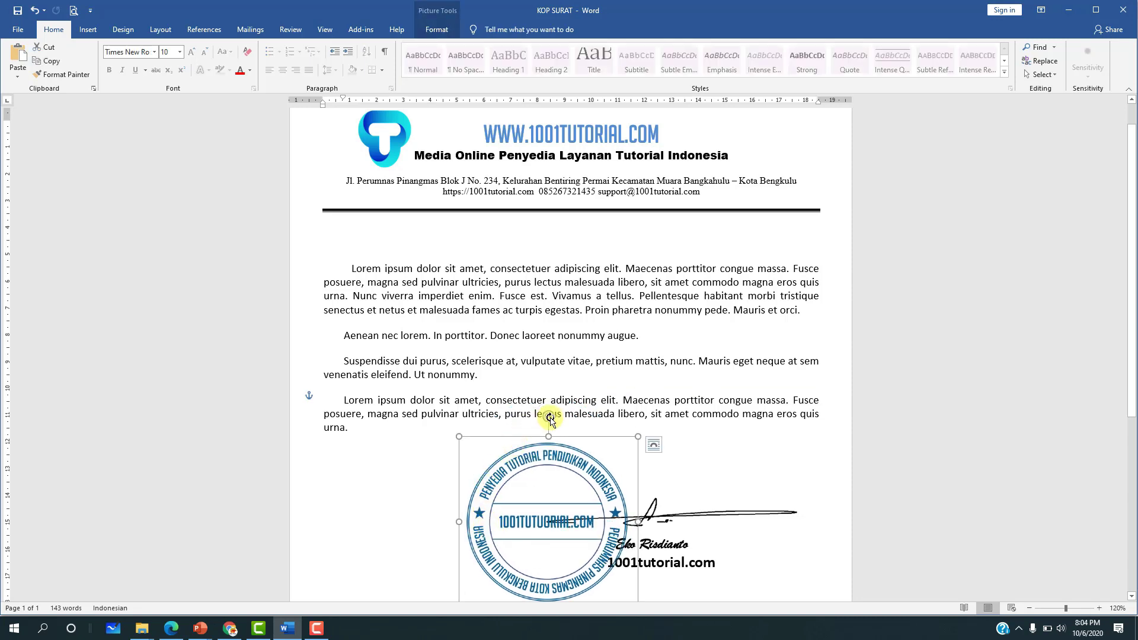
pyautogui.moveTo(548, 415); pyautogui.dragTo(502, 427)
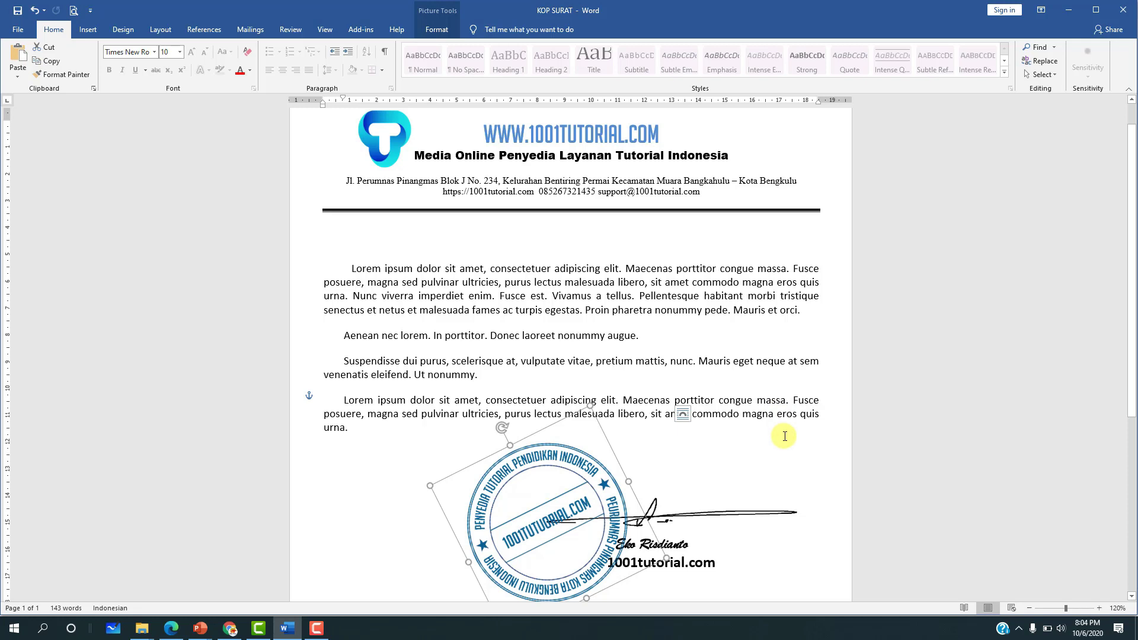
pyautogui.click(672, 460)
pyautogui.click(576, 474)
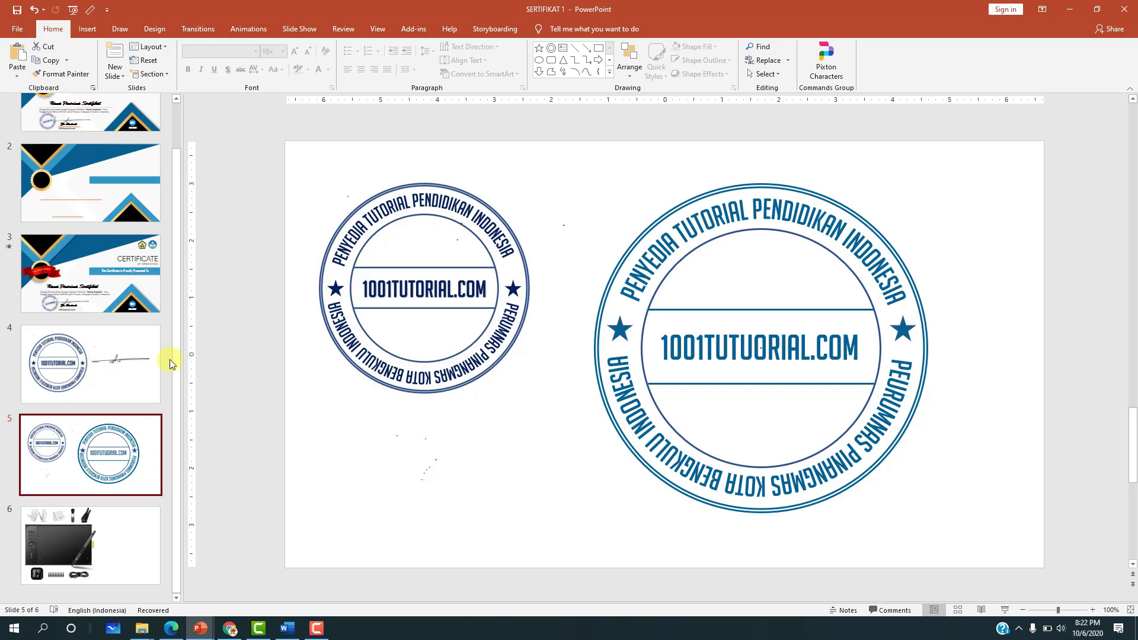
# Review slide 4 with the stamp and signature, then go to slide 6's drawing tablet pictures.
pyautogui.click(117, 372)
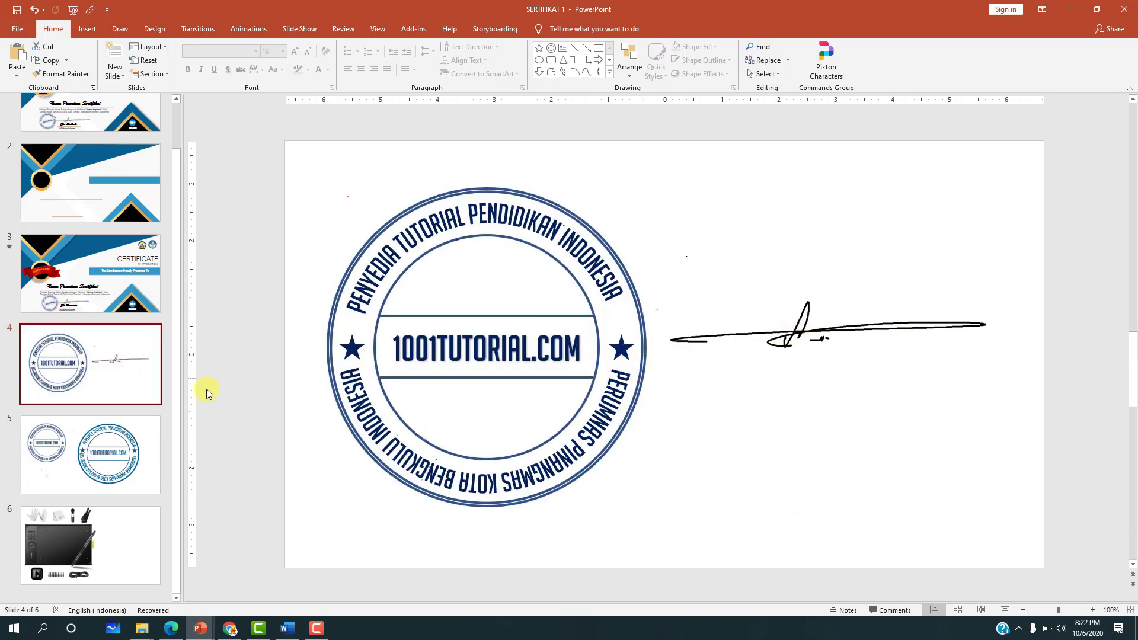
pyautogui.click(101, 538)
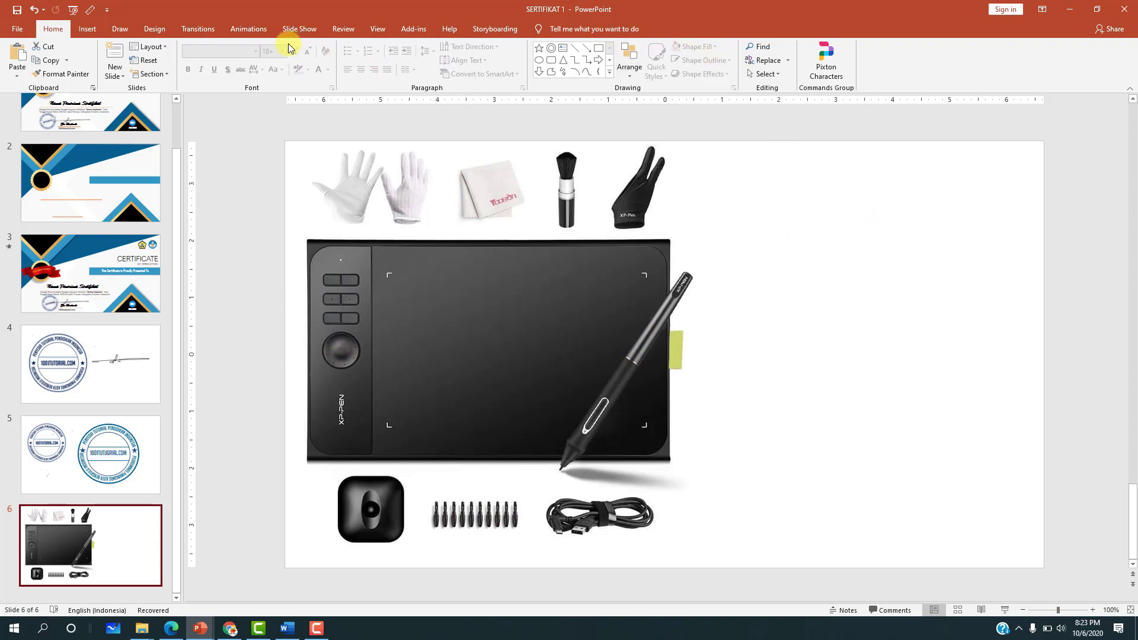
# With the black pen, draw a signature beside the tablet photos on slide 6, redoing the looping stroke.
pyautogui.click(119, 31)
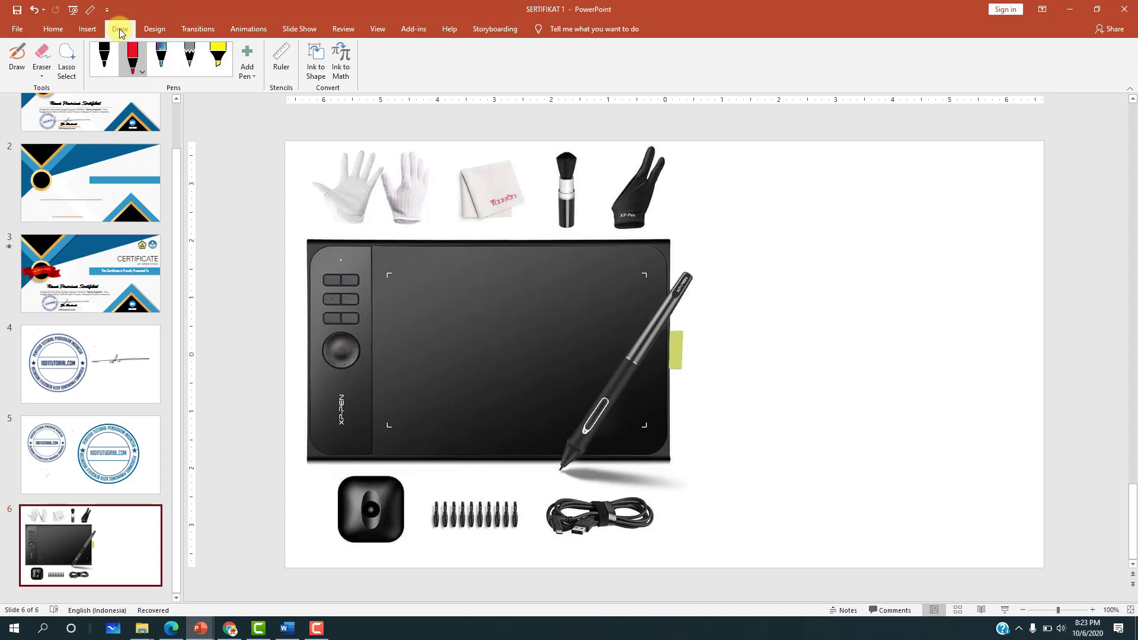
pyautogui.click(105, 63)
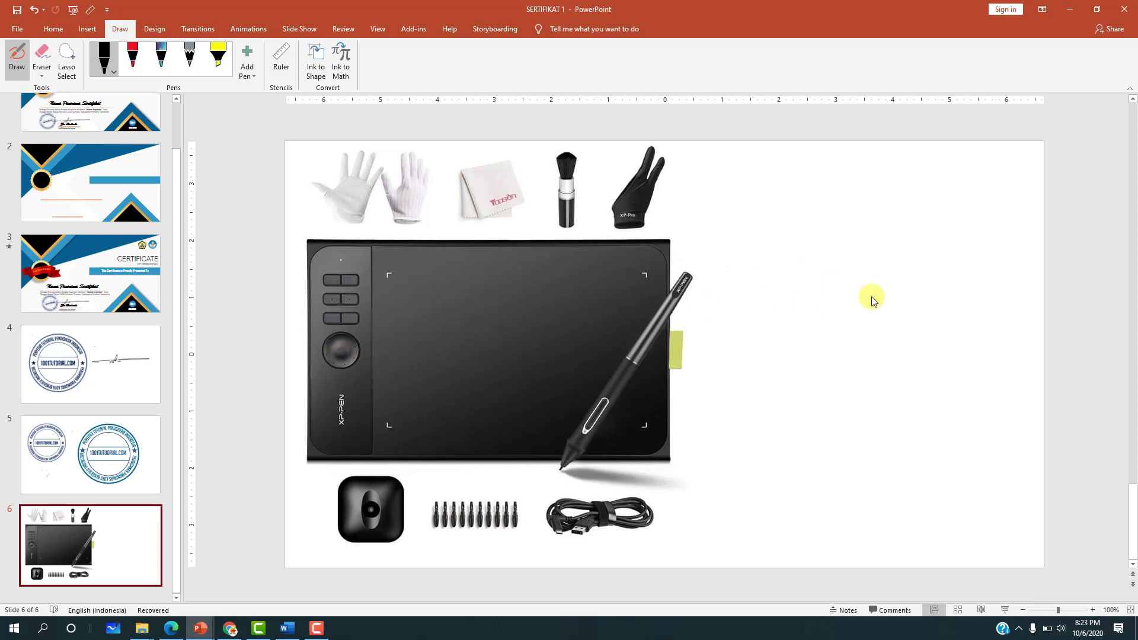
pyautogui.moveTo(824, 288)
pyautogui.mouseDown()
pyautogui.moveTo(818, 275)
pyautogui.moveTo(833, 300)
pyautogui.mouseUp()
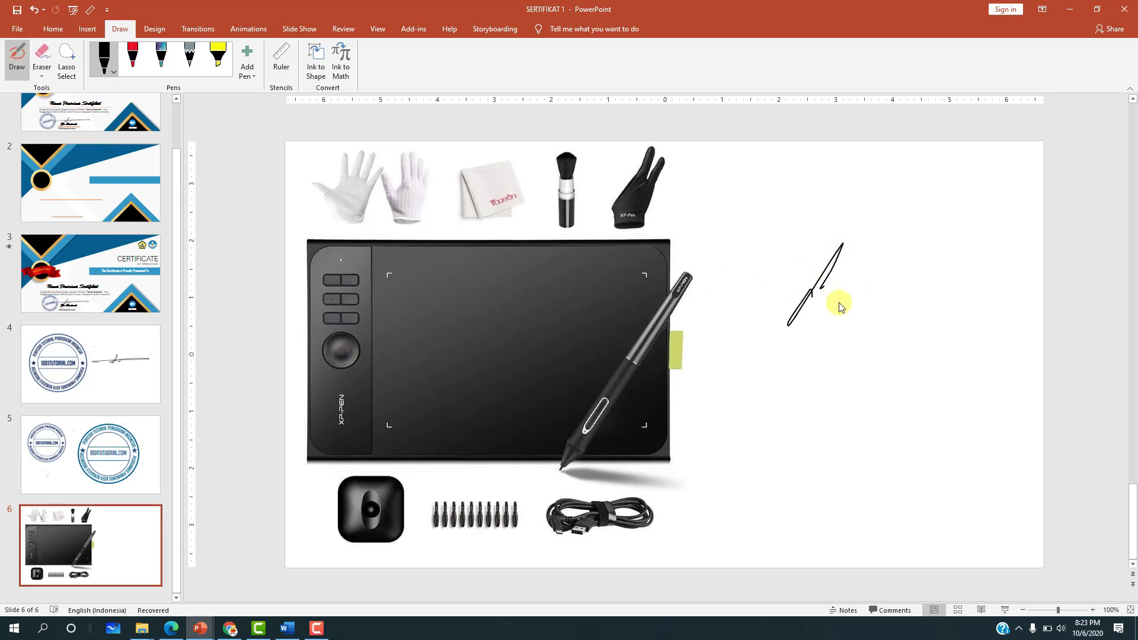
pyautogui.moveTo(655, 307)
pyautogui.mouseDown()
pyautogui.moveTo(863, 305)
pyautogui.moveTo(800, 320)
pyautogui.moveTo(860, 318)
pyautogui.mouseUp()
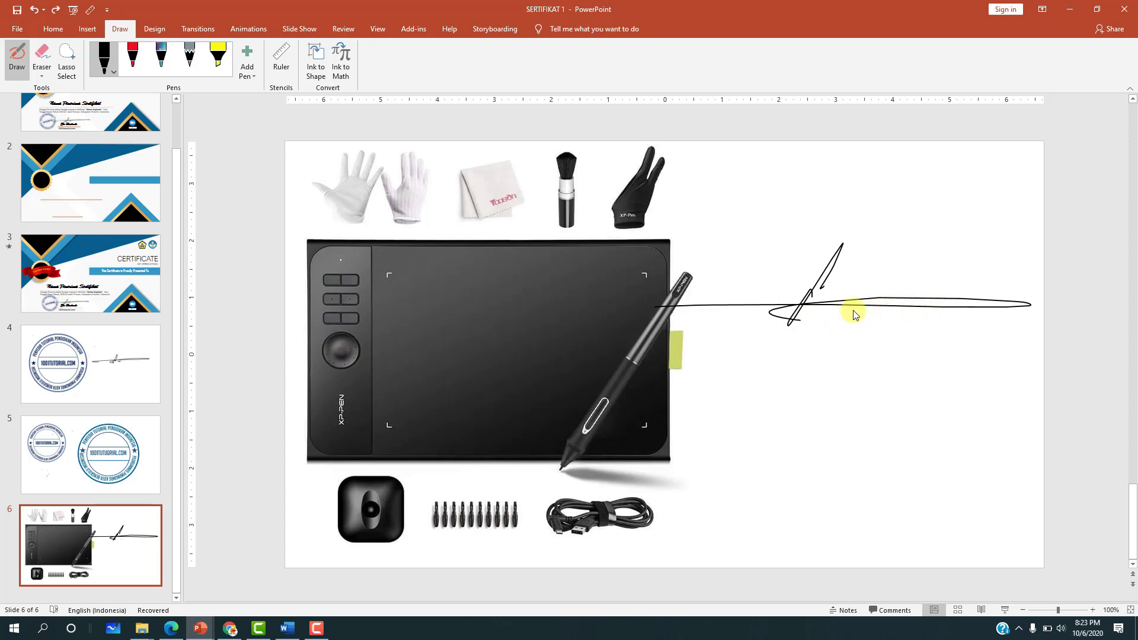
pyautogui.hotkey('ctrl', 'z')
pyautogui.hotkey('ctrl', 'z')
pyautogui.hotkey('ctrl', 'z')
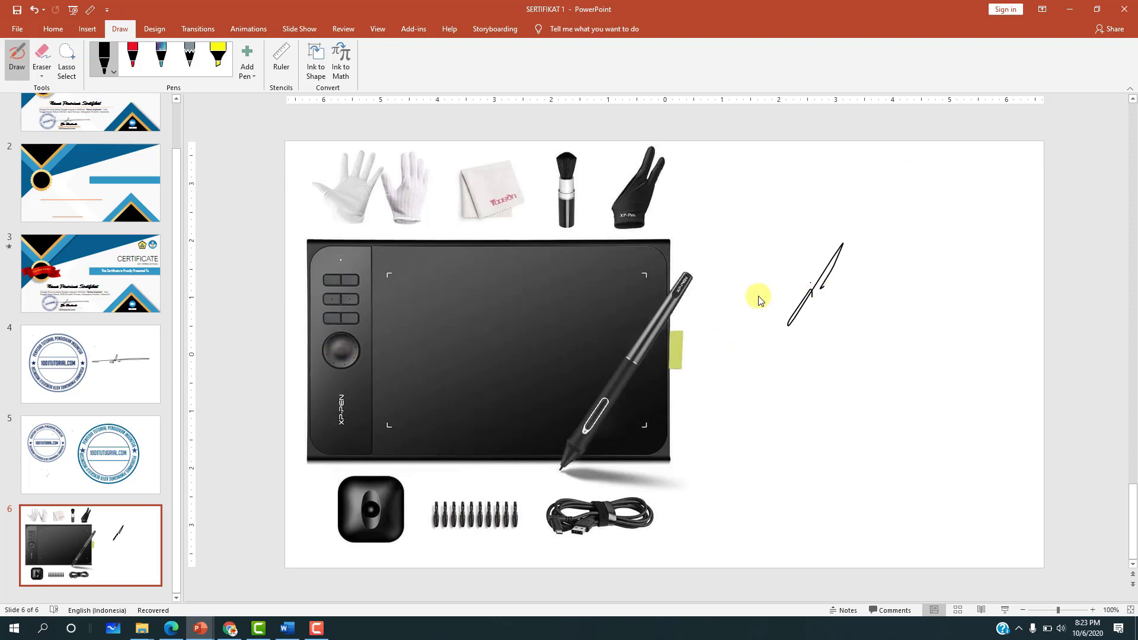
pyautogui.click(724, 294)
pyautogui.moveTo(724, 295); pyautogui.dragTo(893, 316)
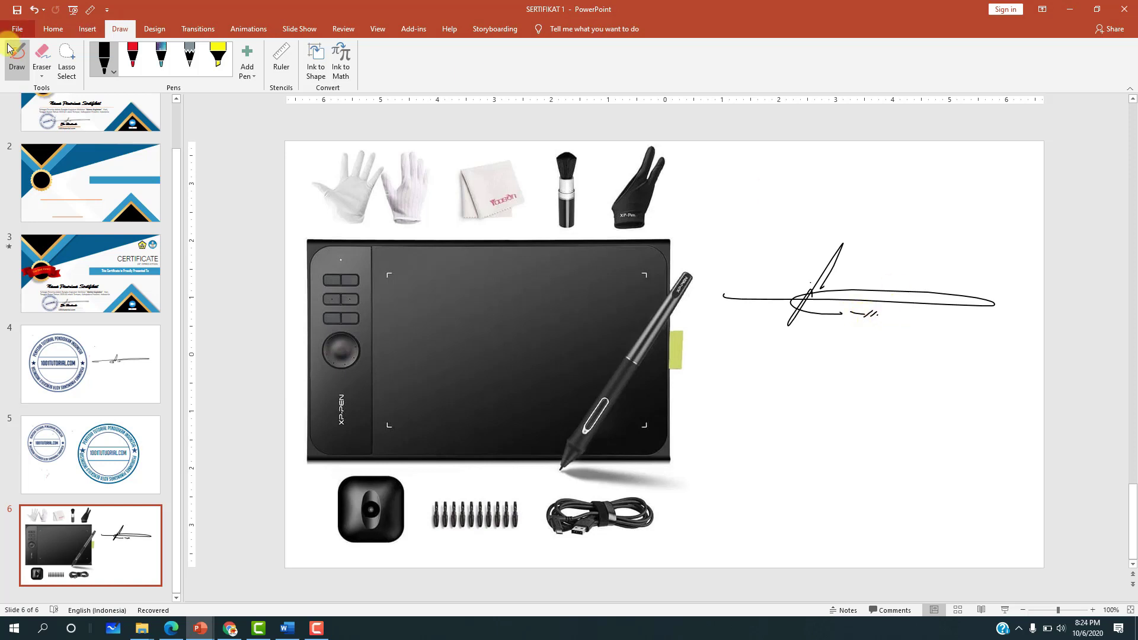
pyautogui.click(18, 59)
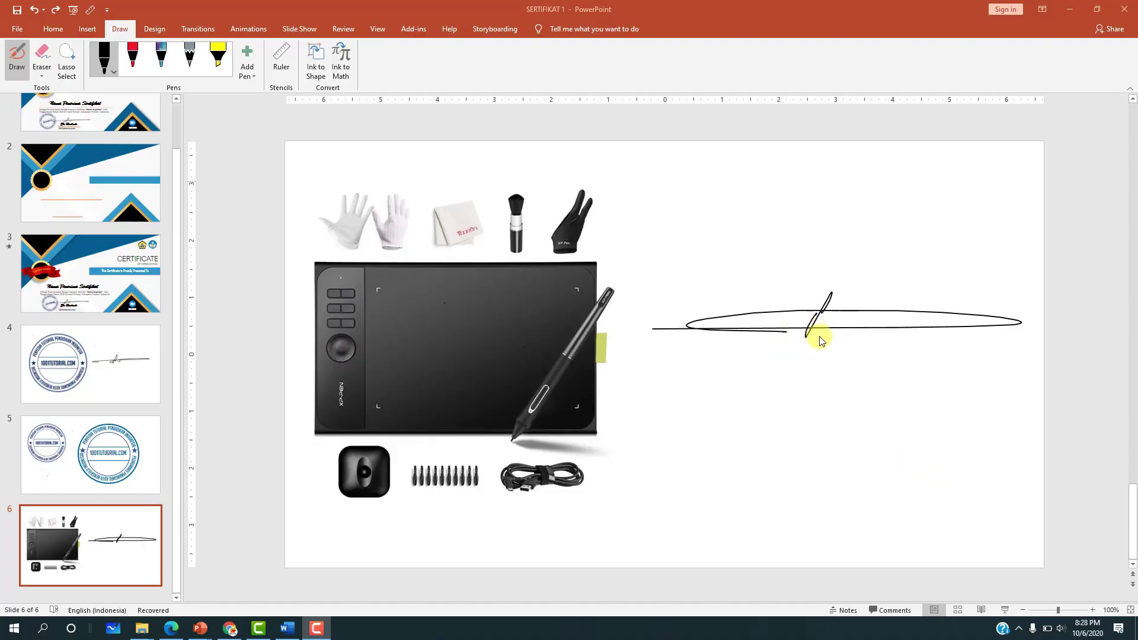
# Start an area capture and select the region around the ink signature.
pyautogui.click(1018, 629)
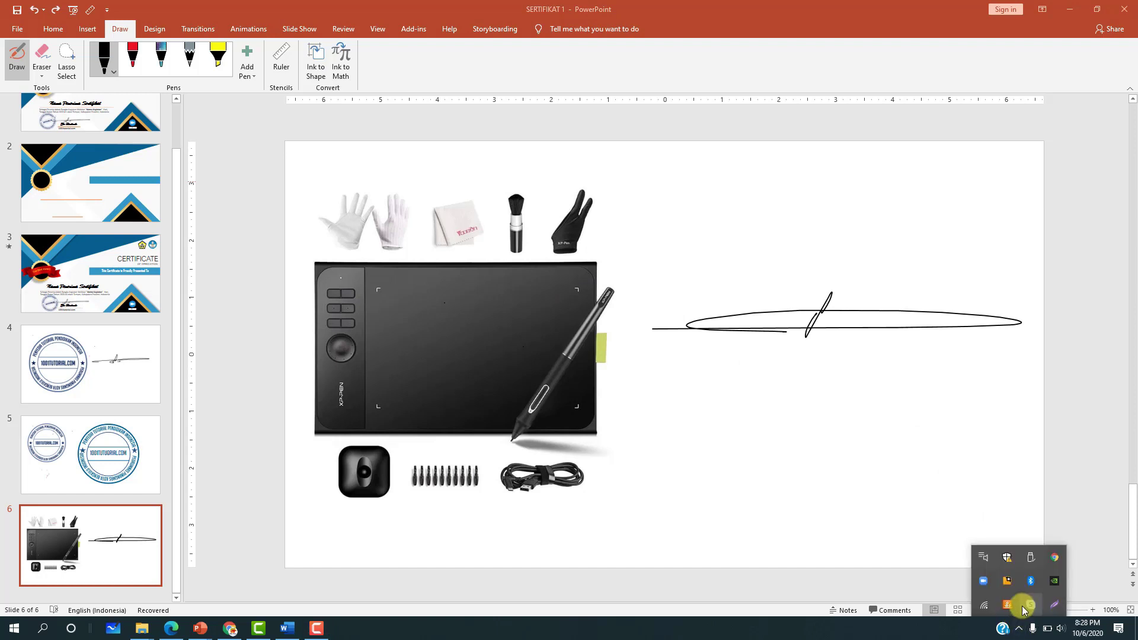
pyautogui.click(860, 446)
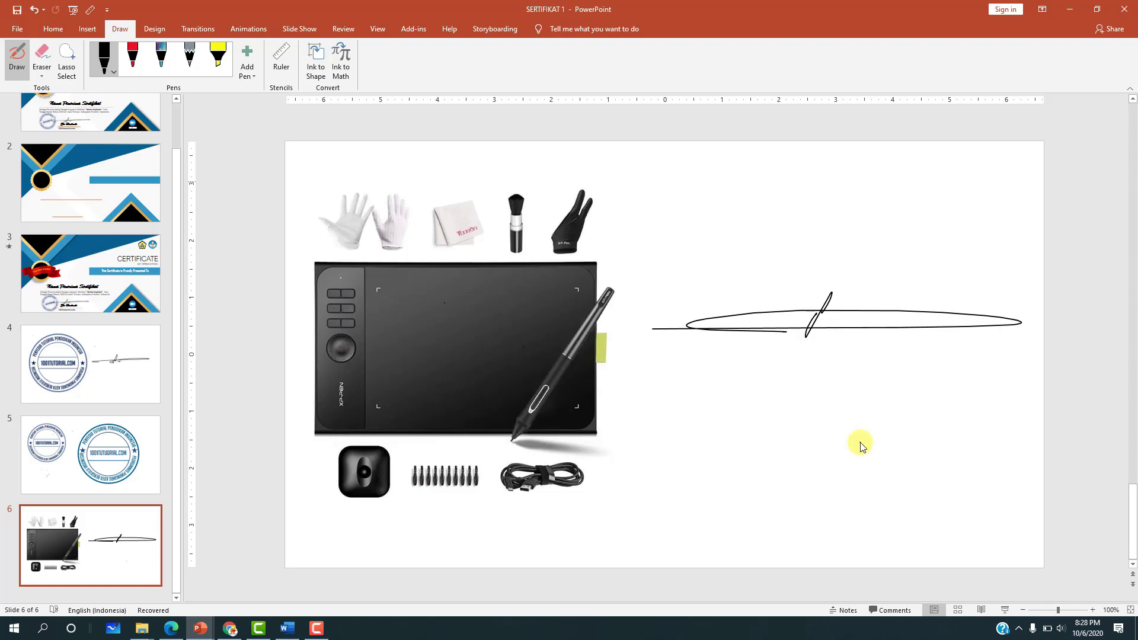
pyautogui.press('super+shift+s')
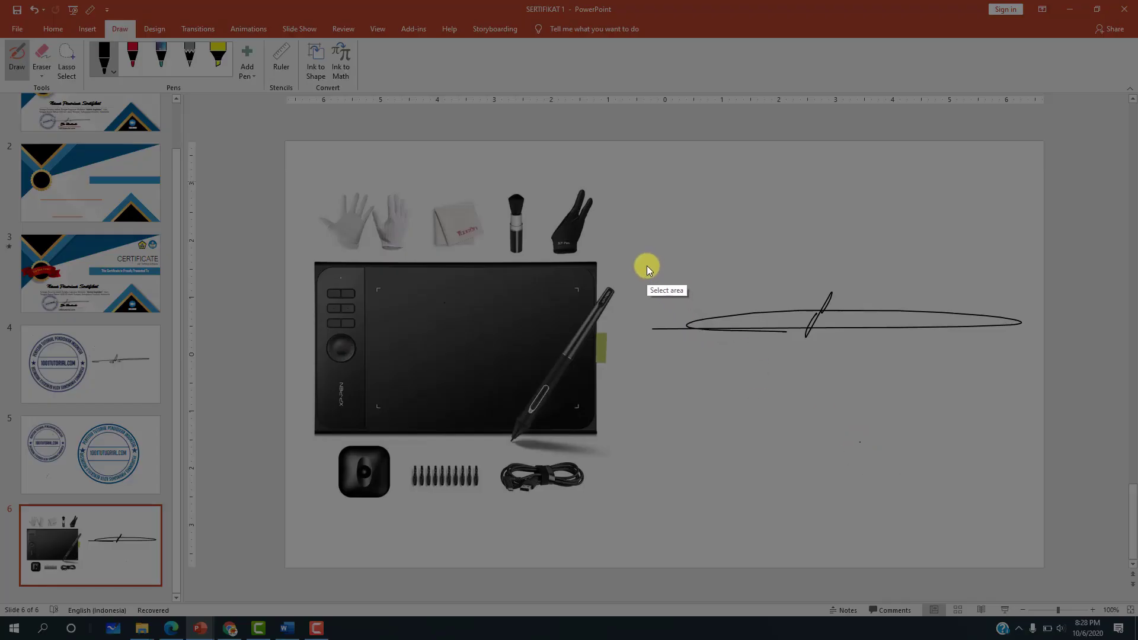
pyautogui.moveTo(643, 263)
pyautogui.mouseDown()
pyautogui.moveTo(993, 364)
pyautogui.moveTo(1031, 363)
pyautogui.mouseUp()
# Save the capture to Downloads as 'ttd baru' instead of overwriting ttd.jpg.
pyautogui.click(1003, 375)
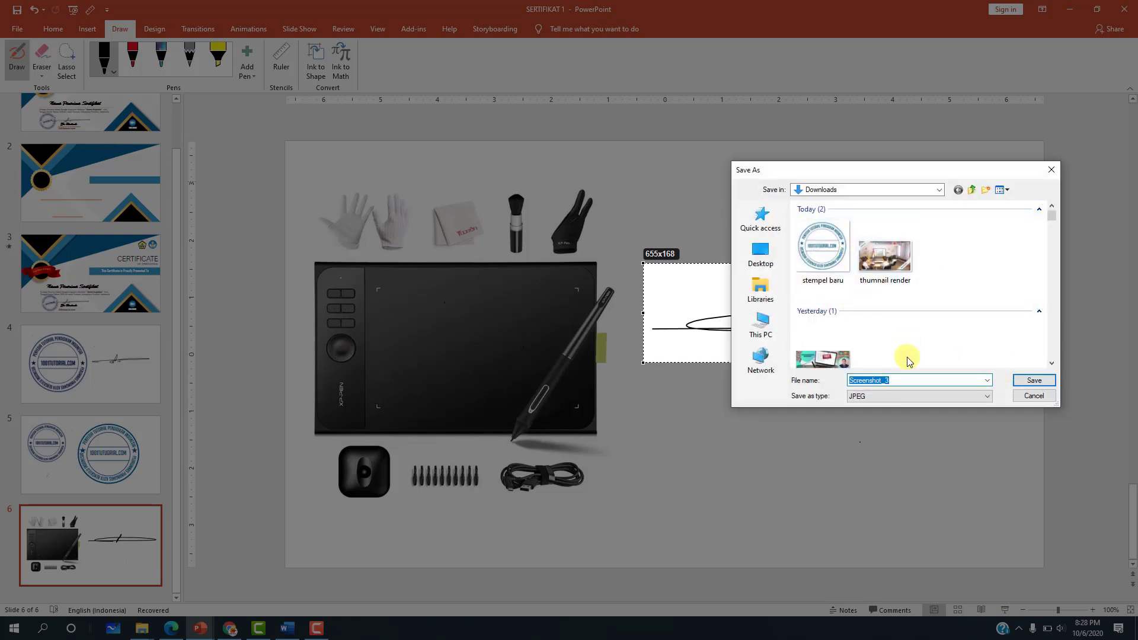
pyautogui.write('ttd')
pyautogui.press('Return')
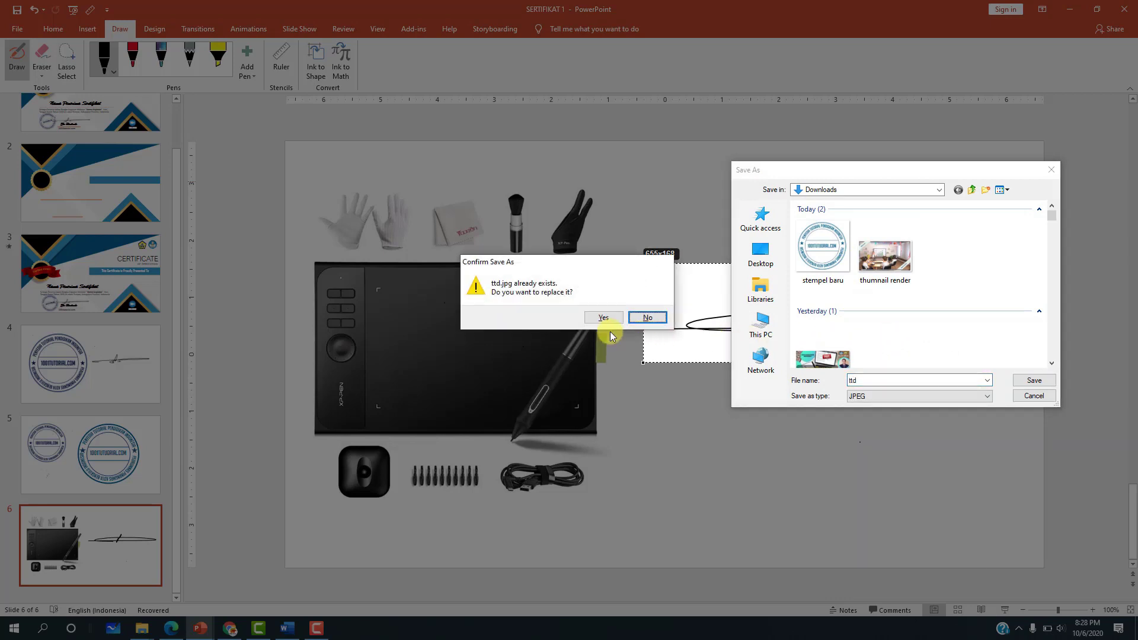
pyautogui.click(647, 318)
pyautogui.click(874, 377)
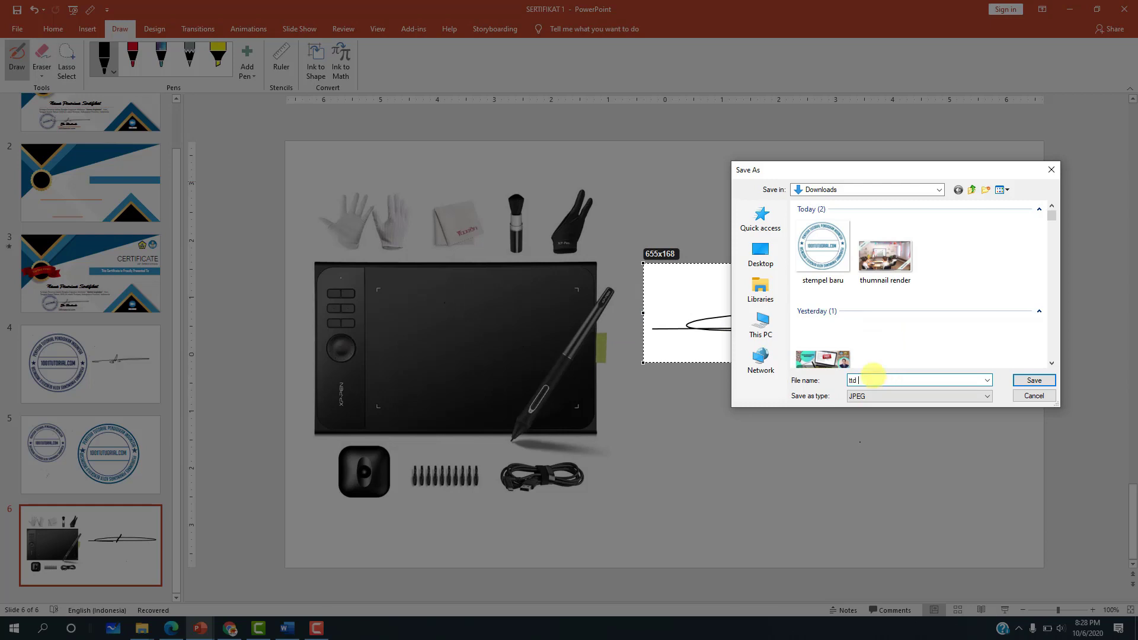
pyautogui.press('Return')
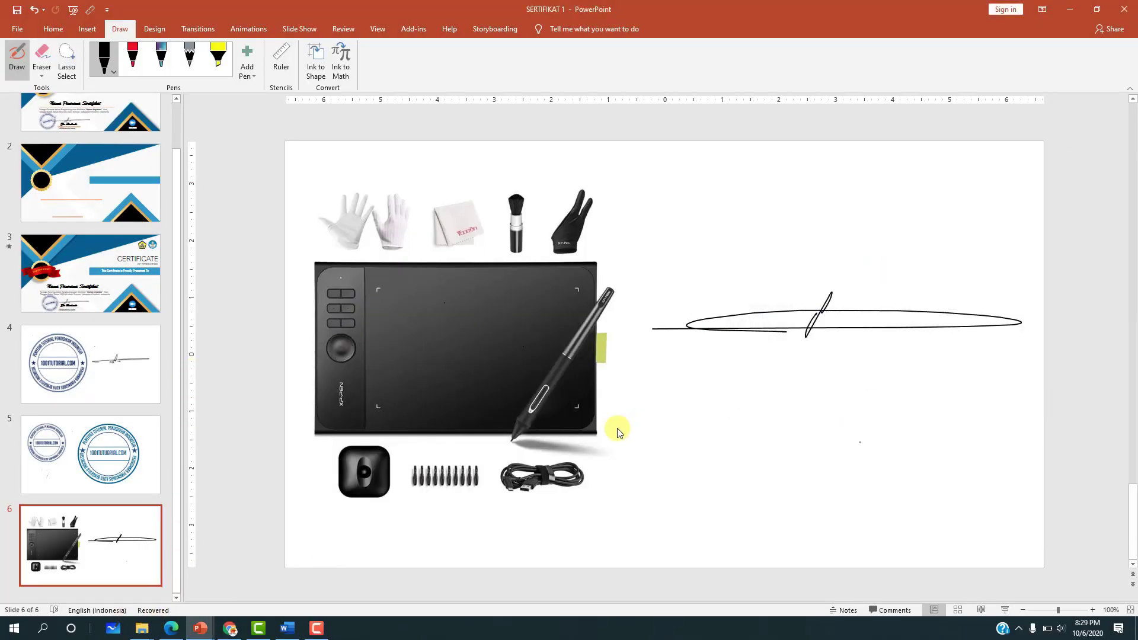
pyautogui.moveTo(141, 628)
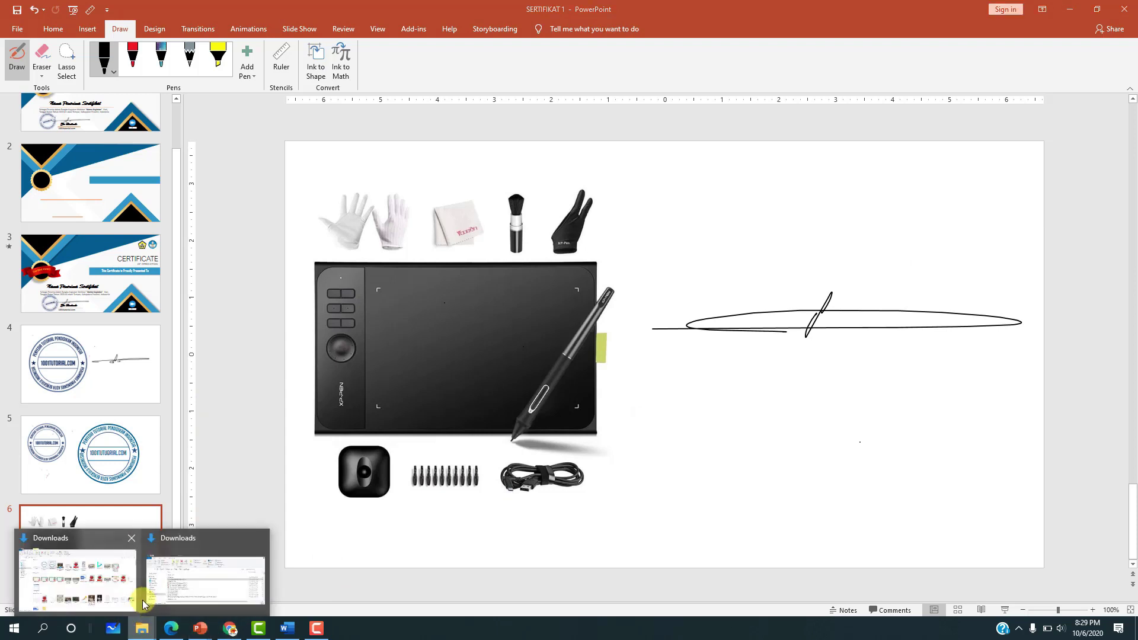
# Upload the ttd baru image from Downloads to the remove.bg home page.
pyautogui.click(124, 593)
pyautogui.click(167, 188)
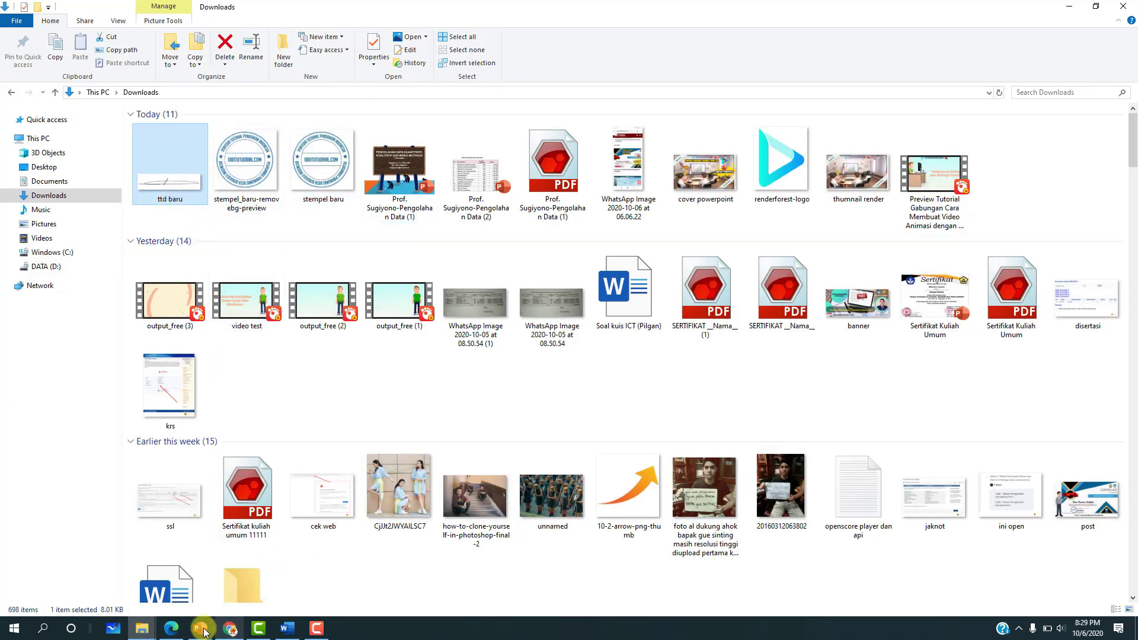
pyautogui.click(171, 628)
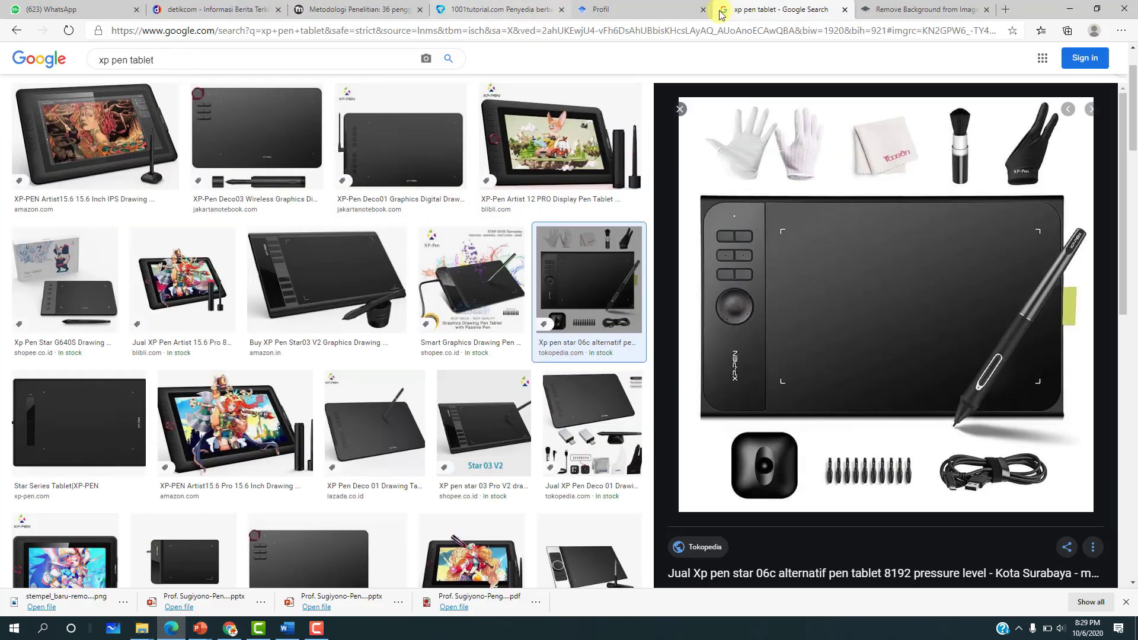
pyautogui.click(916, 10)
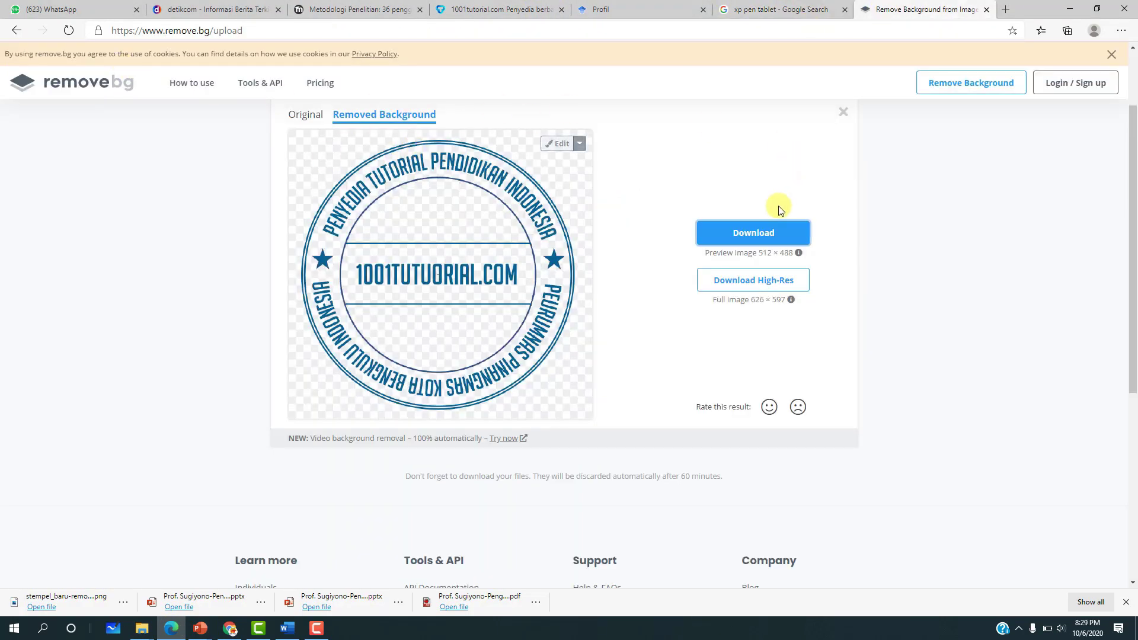
pyautogui.click(81, 87)
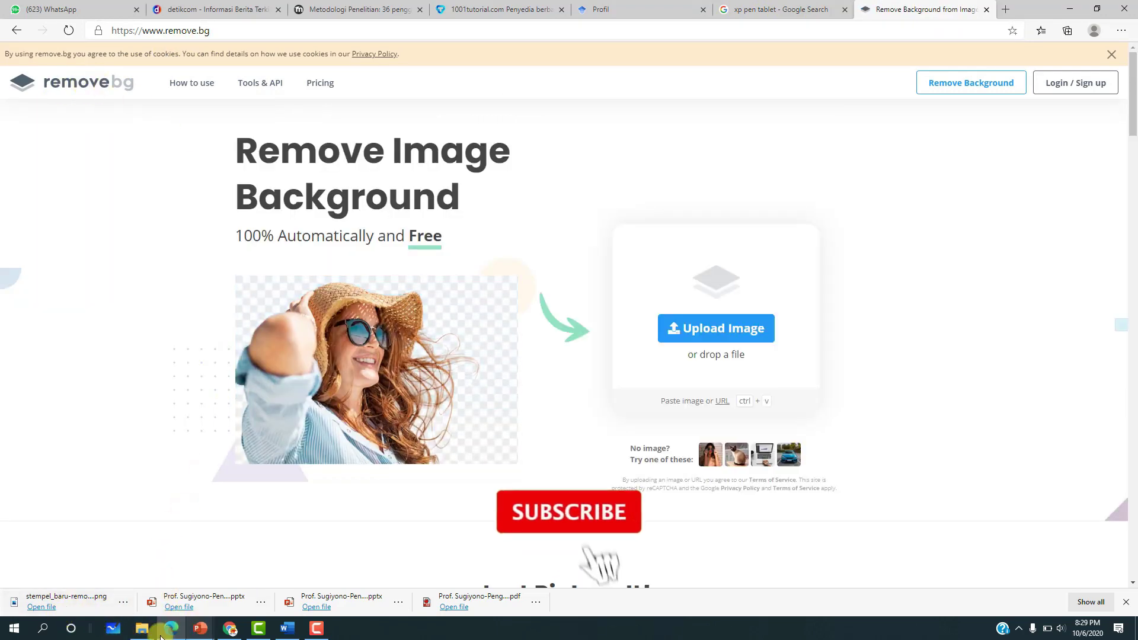
pyautogui.moveTo(141, 628)
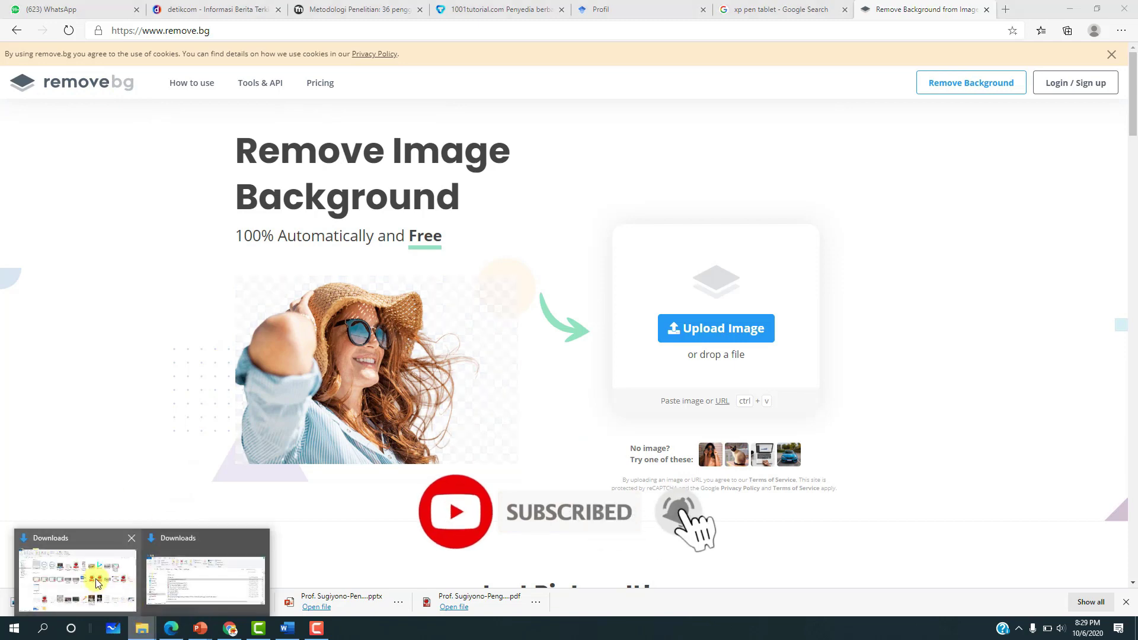
pyautogui.click(94, 578)
pyautogui.moveTo(170, 194); pyautogui.dragTo(171, 621)
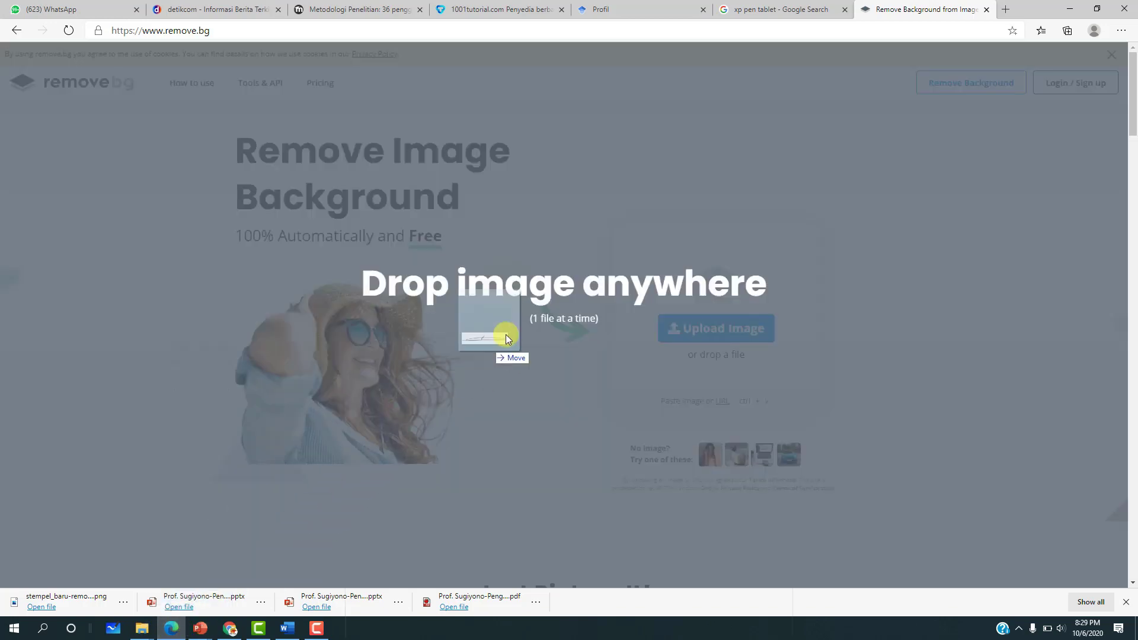
pyautogui.moveTo(170, 621); pyautogui.dragTo(507, 334)
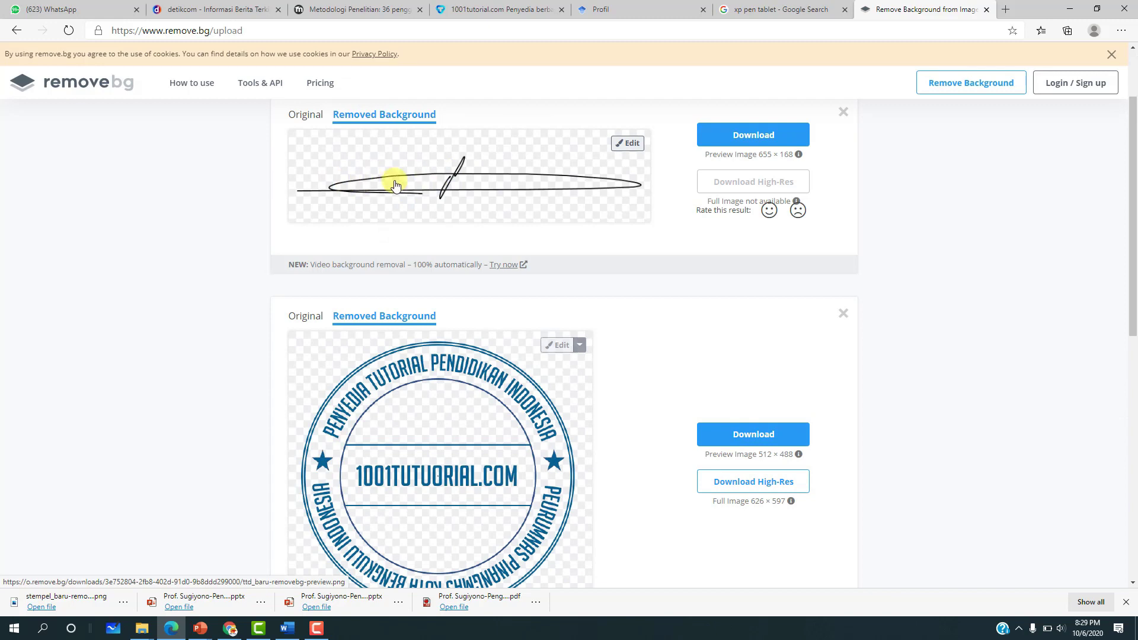
# Download the background-free signature, show it in its folder and carry it toward Word.
pyautogui.click(727, 143)
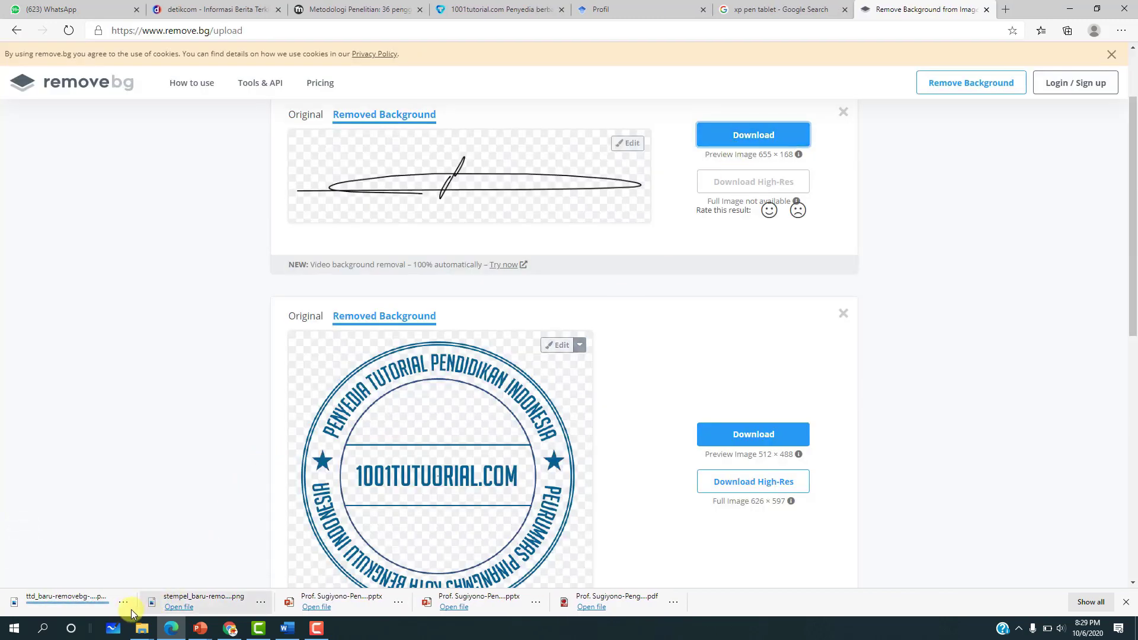
pyautogui.click(123, 605)
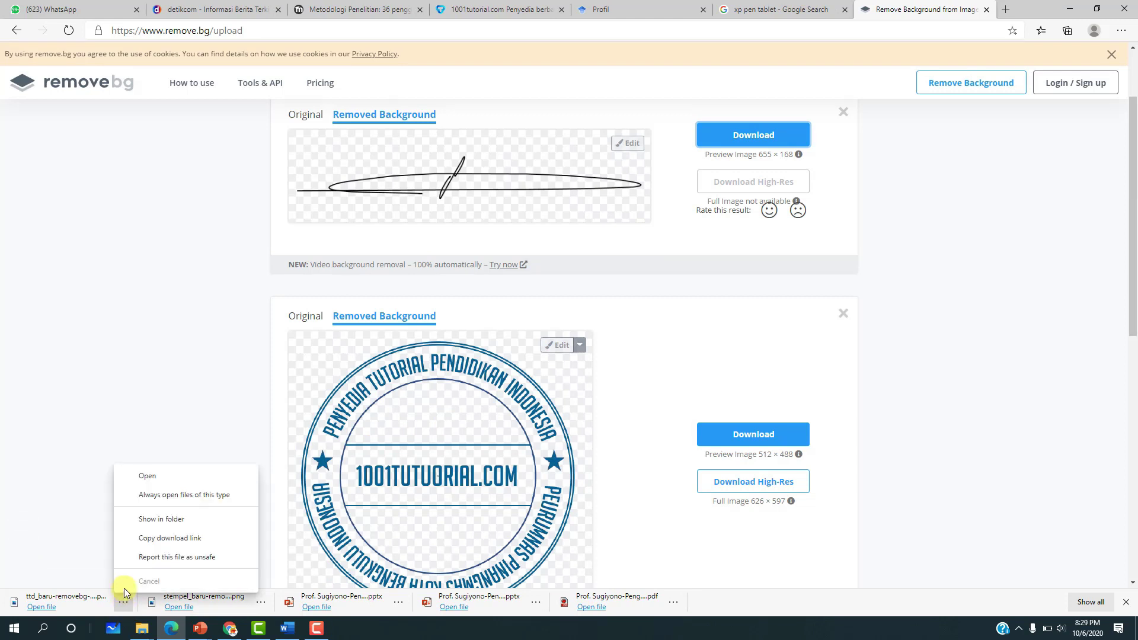
pyautogui.click(153, 523)
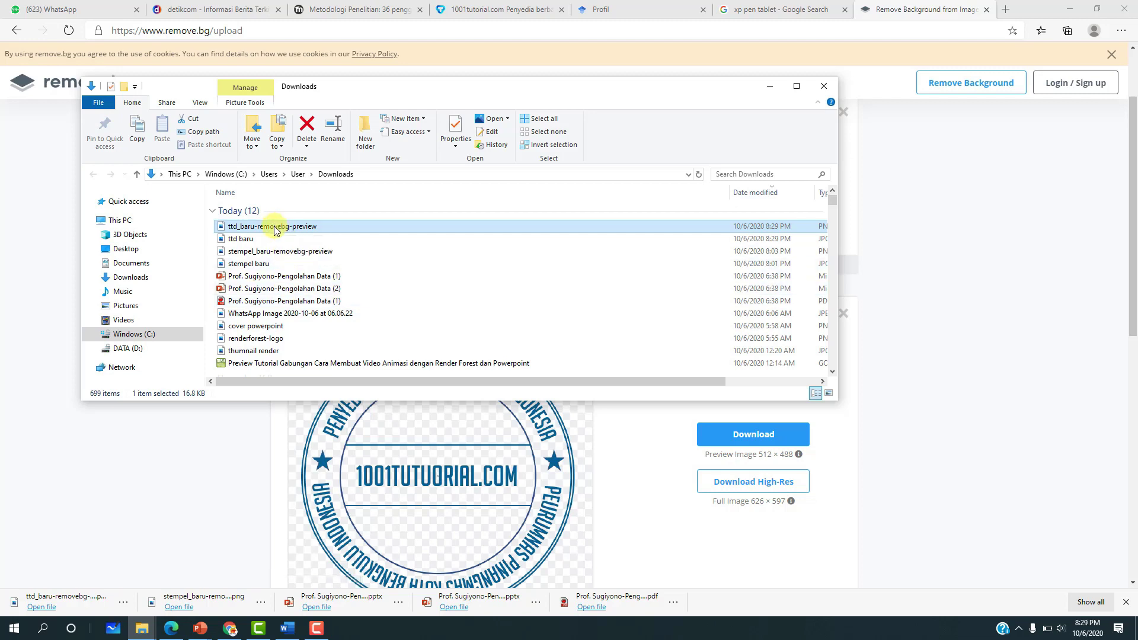
pyautogui.moveTo(274, 229); pyautogui.dragTo(290, 631)
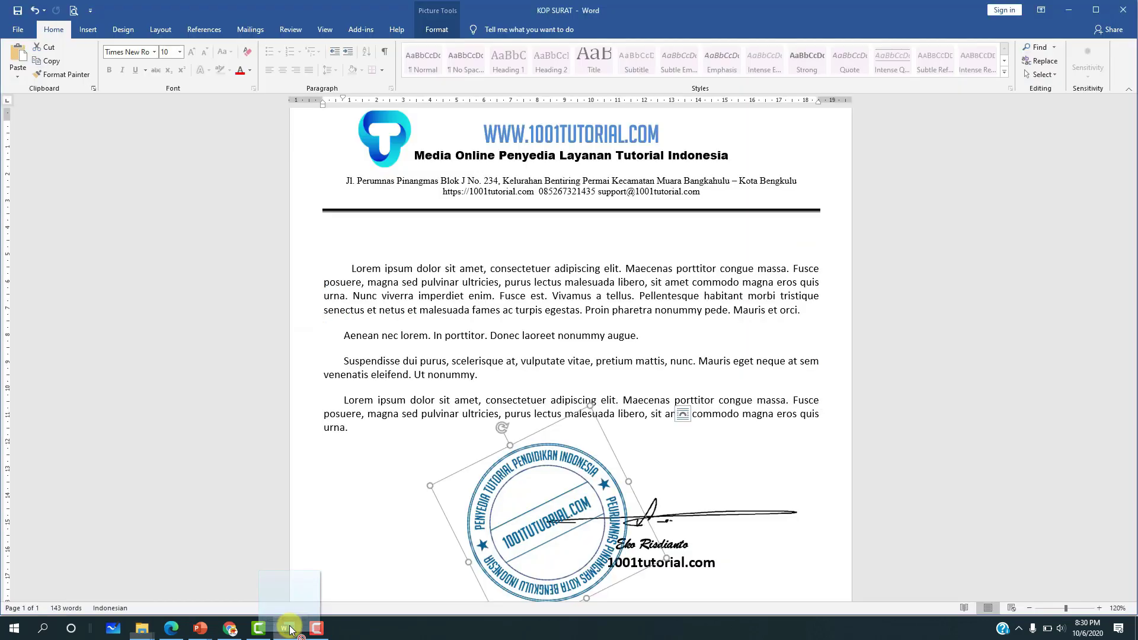
# Insert the transparent signature into the letter in front of text, shrink it and place it near the stamp.
pyautogui.moveTo(290, 631); pyautogui.dragTo(519, 413)
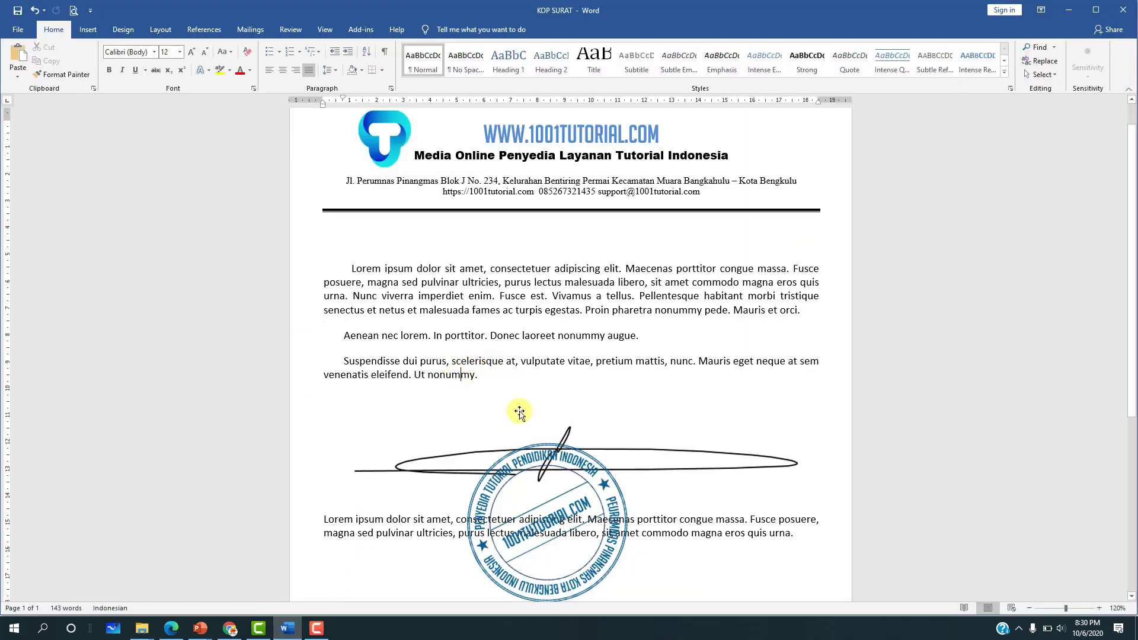
pyautogui.click(590, 454)
pyautogui.click(659, 452)
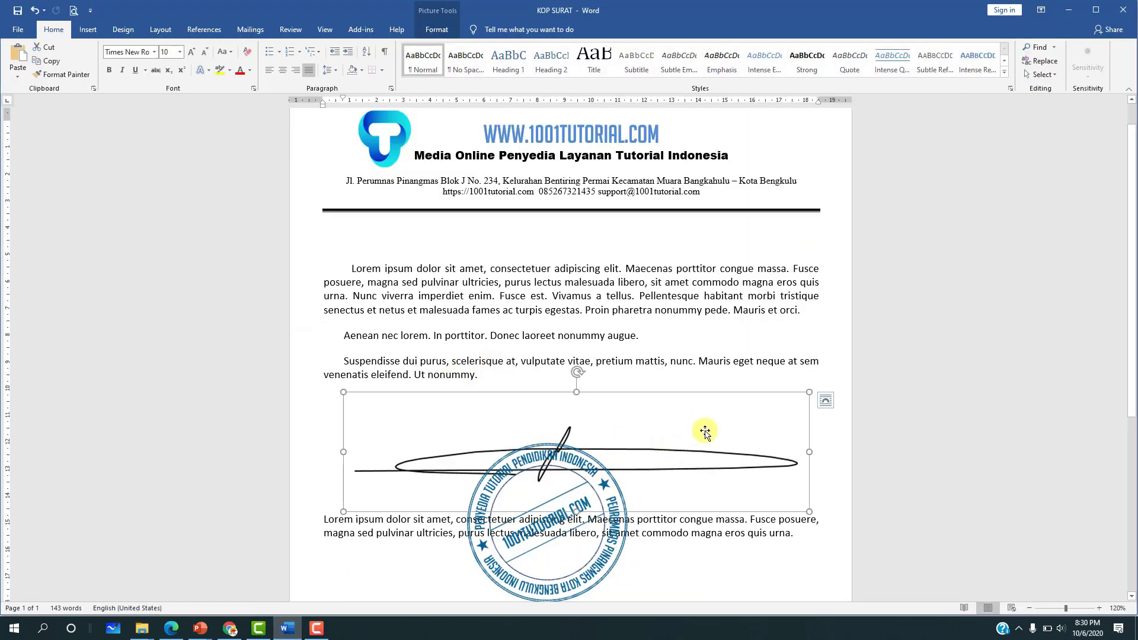
pyautogui.click(825, 400)
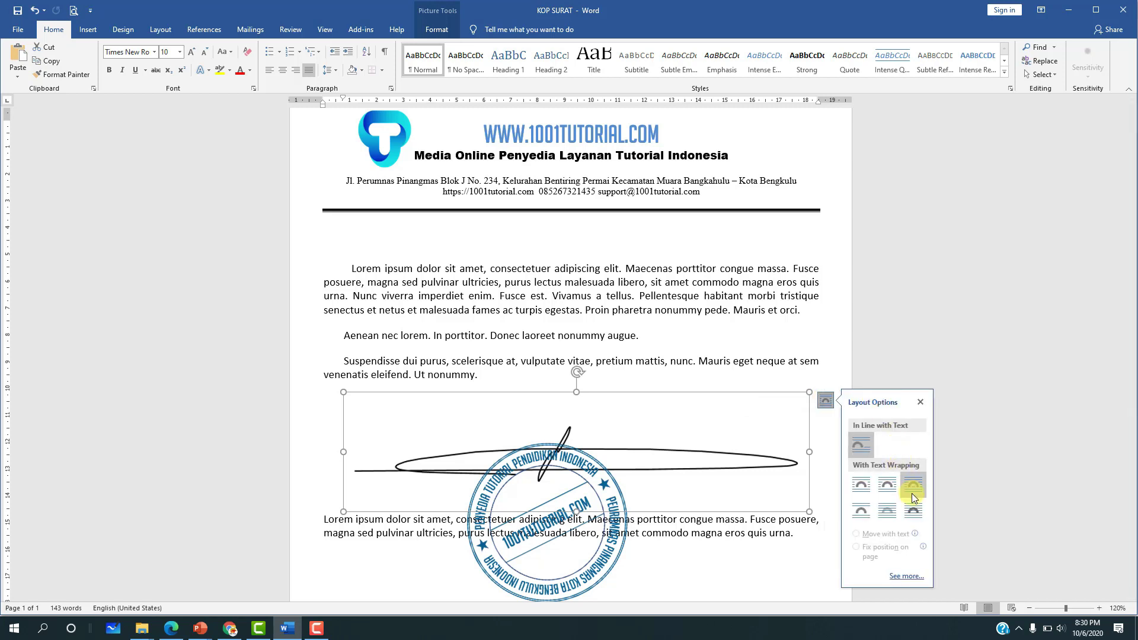
pyautogui.click(914, 510)
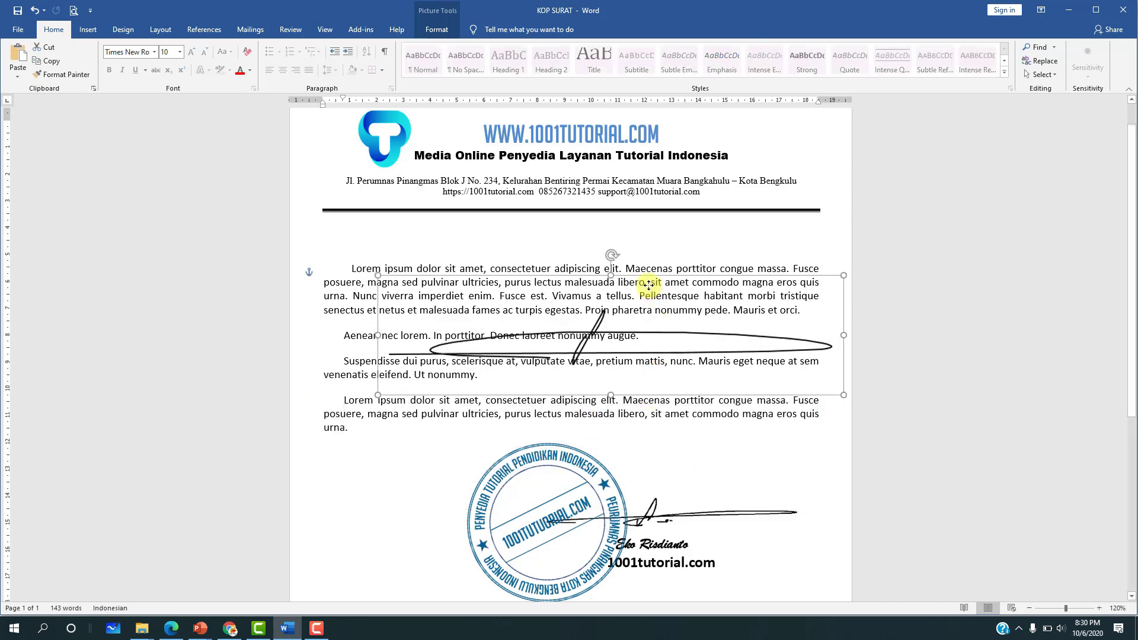
pyautogui.moveTo(625, 454); pyautogui.dragTo(634, 312)
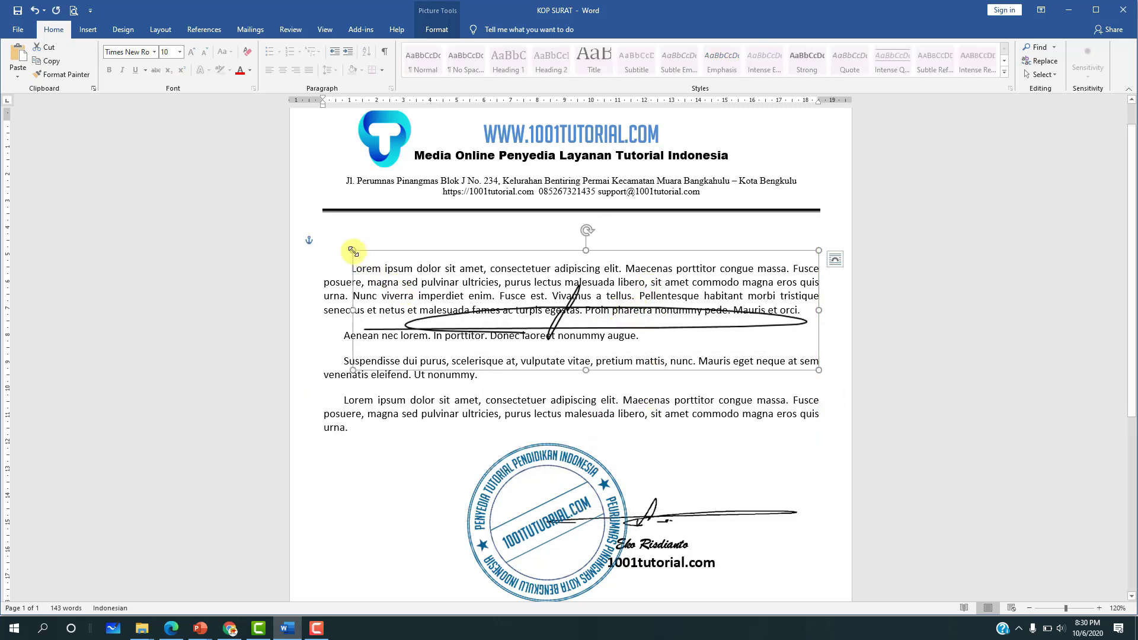
pyautogui.moveTo(353, 252); pyautogui.dragTo(673, 330)
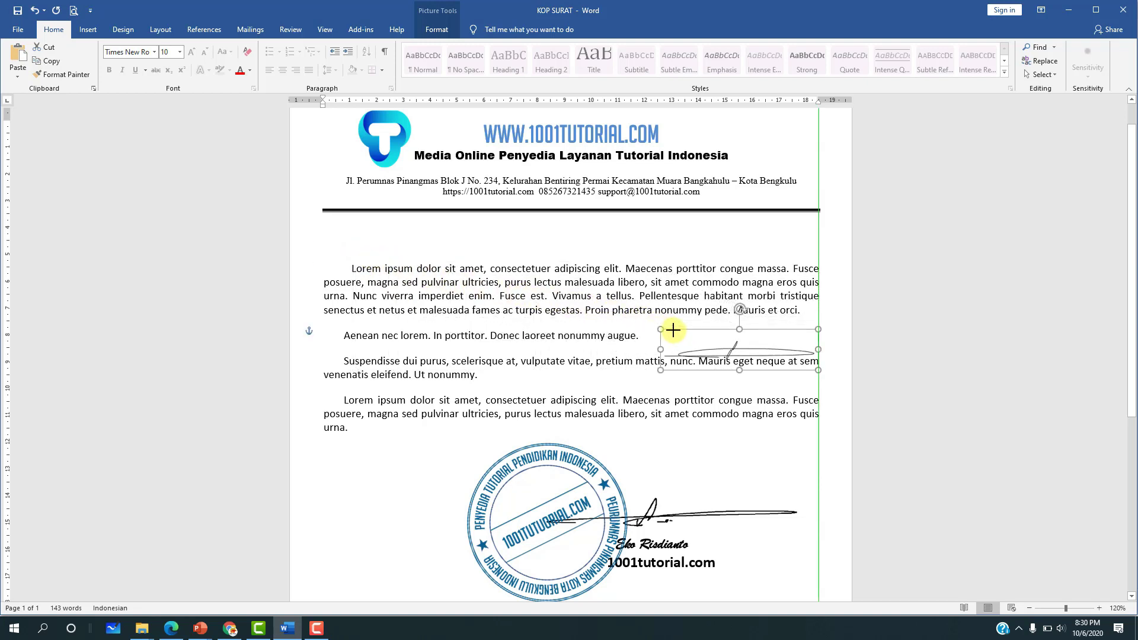
pyautogui.moveTo(698, 331); pyautogui.dragTo(691, 460)
# Delete and restore the small signature, then move it above the stamp and enlarge it slightly.
pyautogui.click(692, 516)
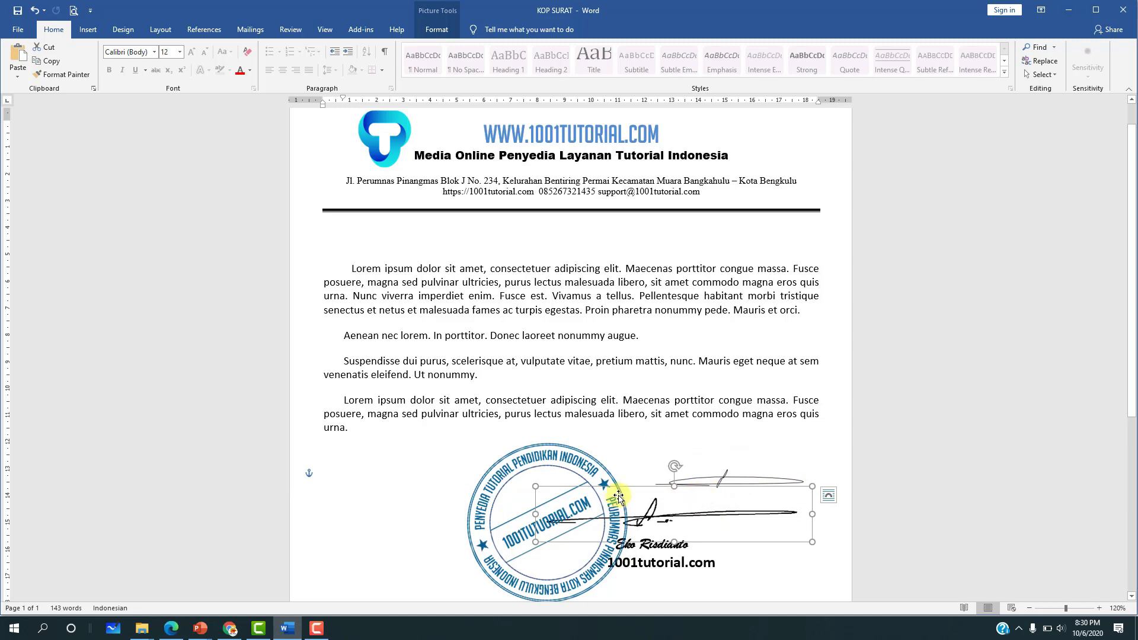
pyautogui.click(737, 474)
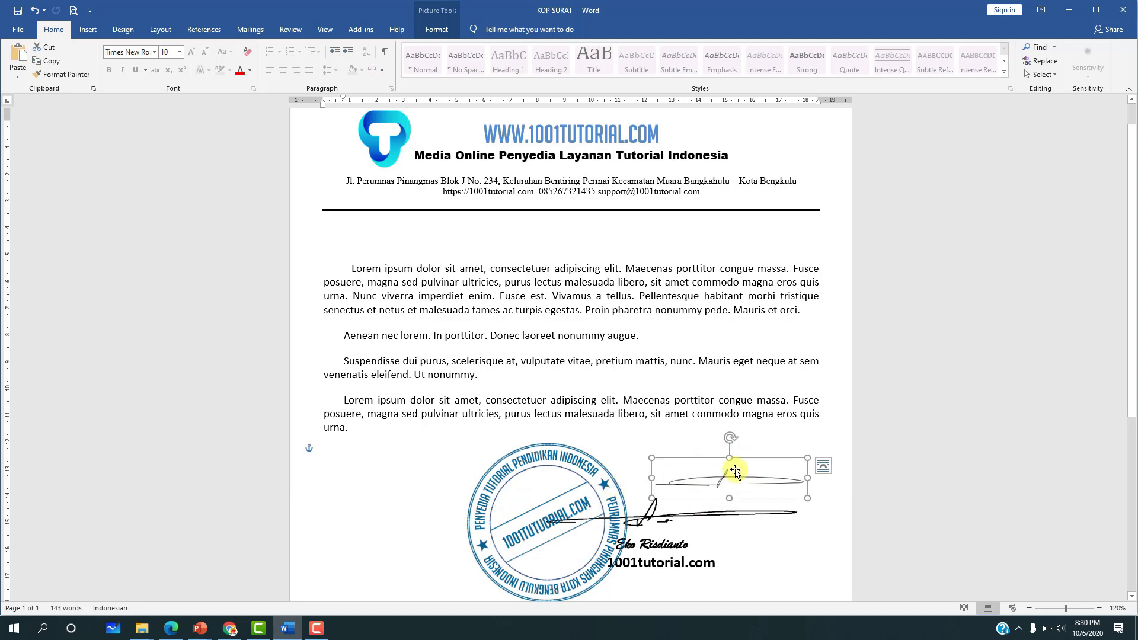
pyautogui.press('Delete')
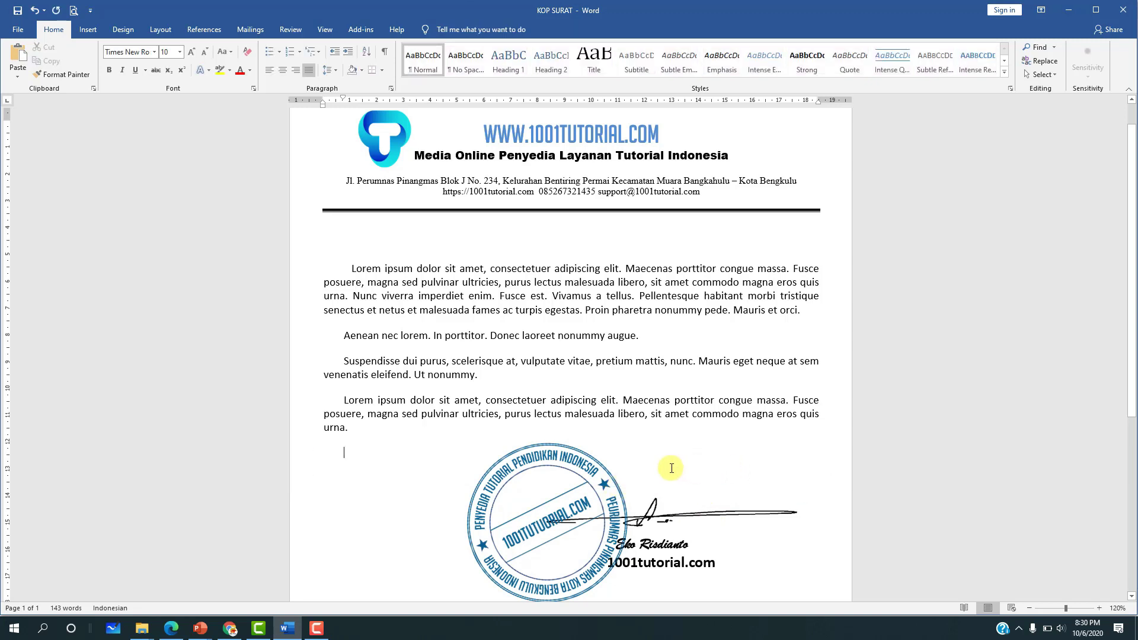
pyautogui.hotkey('ctrl', 'z')
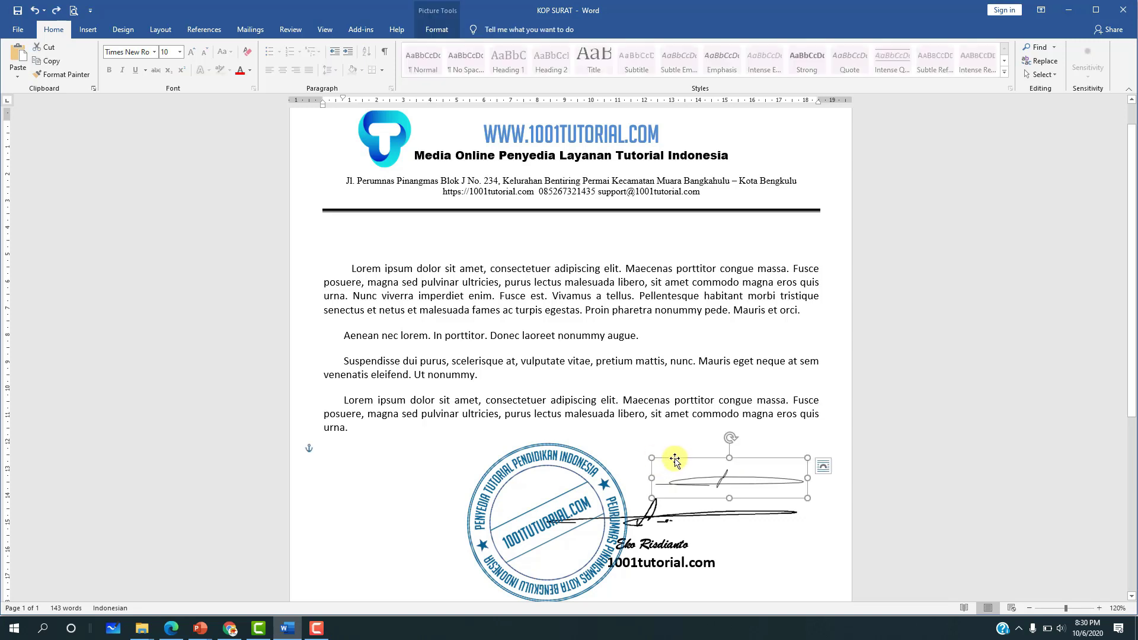
pyautogui.moveTo(680, 445)
pyautogui.mouseDown()
pyautogui.moveTo(609, 409)
pyautogui.moveTo(600, 437)
pyautogui.mouseUp()
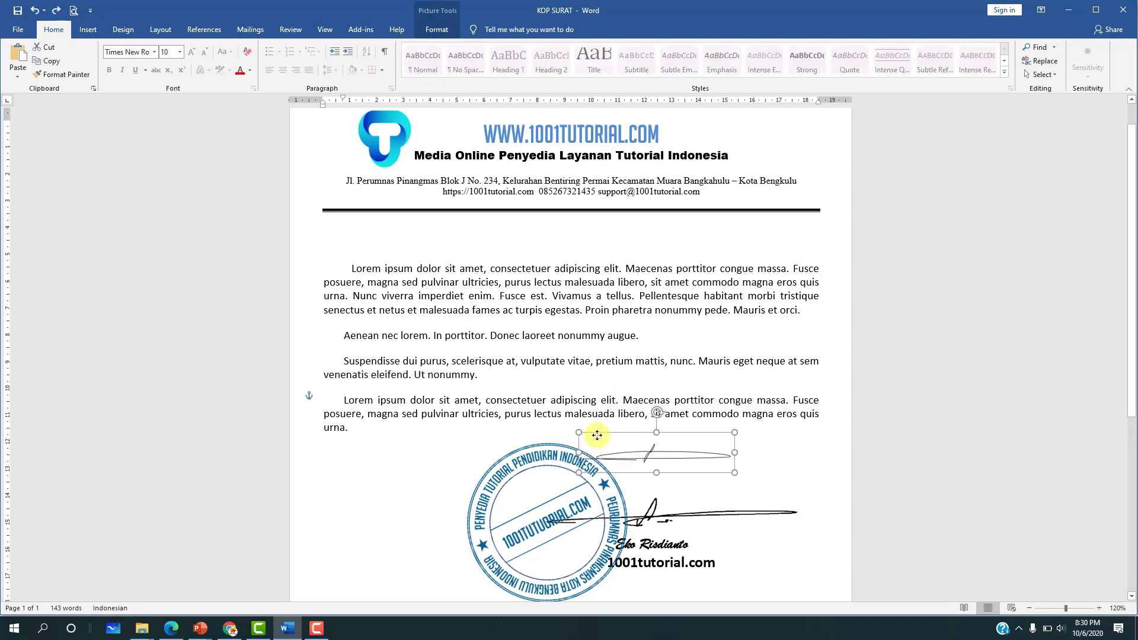
pyautogui.moveTo(732, 433)
pyautogui.mouseDown()
pyautogui.moveTo(797, 415)
pyautogui.moveTo(727, 441)
pyautogui.moveTo(749, 437)
pyautogui.mouseUp()
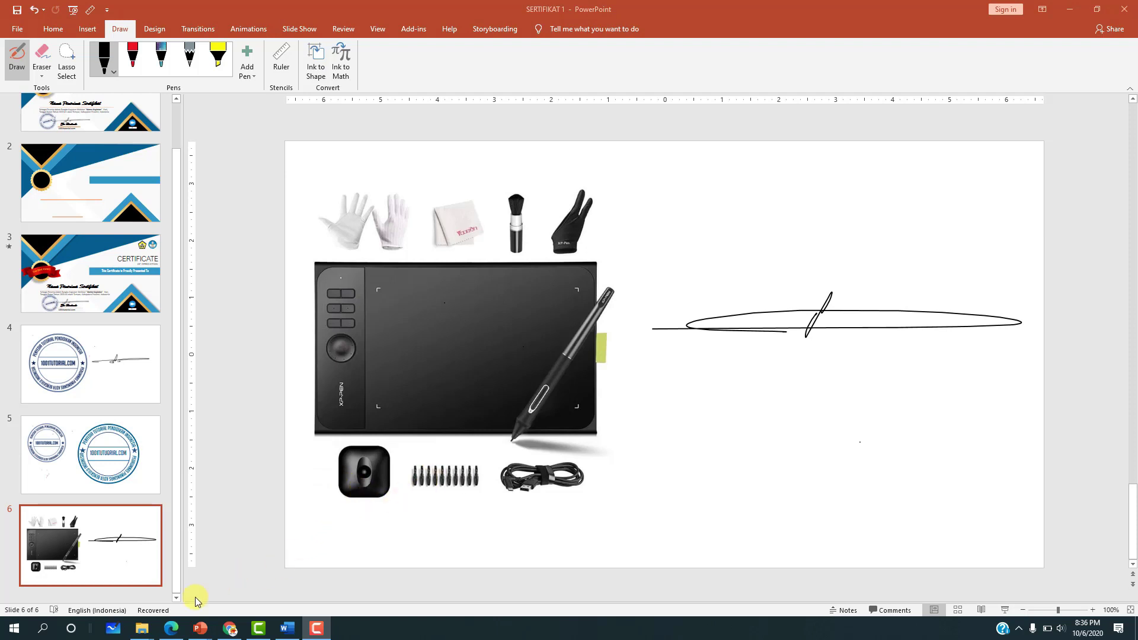
# Switch to the browser showing the photographed signature in WhatsApp Web.
pyautogui.click(171, 629)
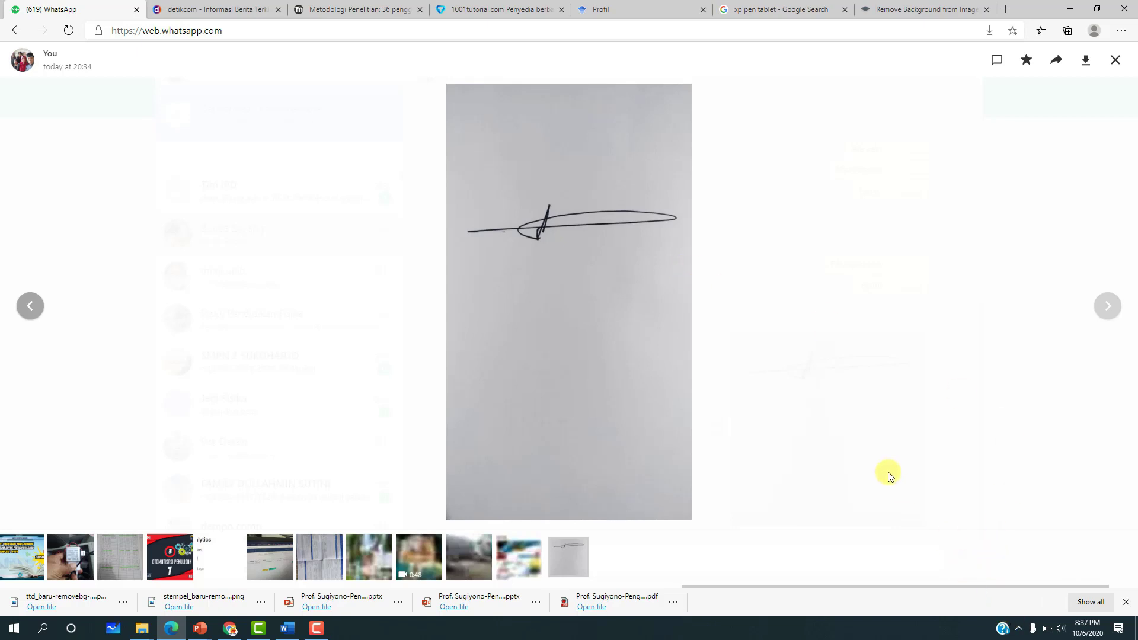
# Capture a tight Lightshot selection around the photo's signature and save it as ttd foto, replacing the old file.
pyautogui.click(1020, 629)
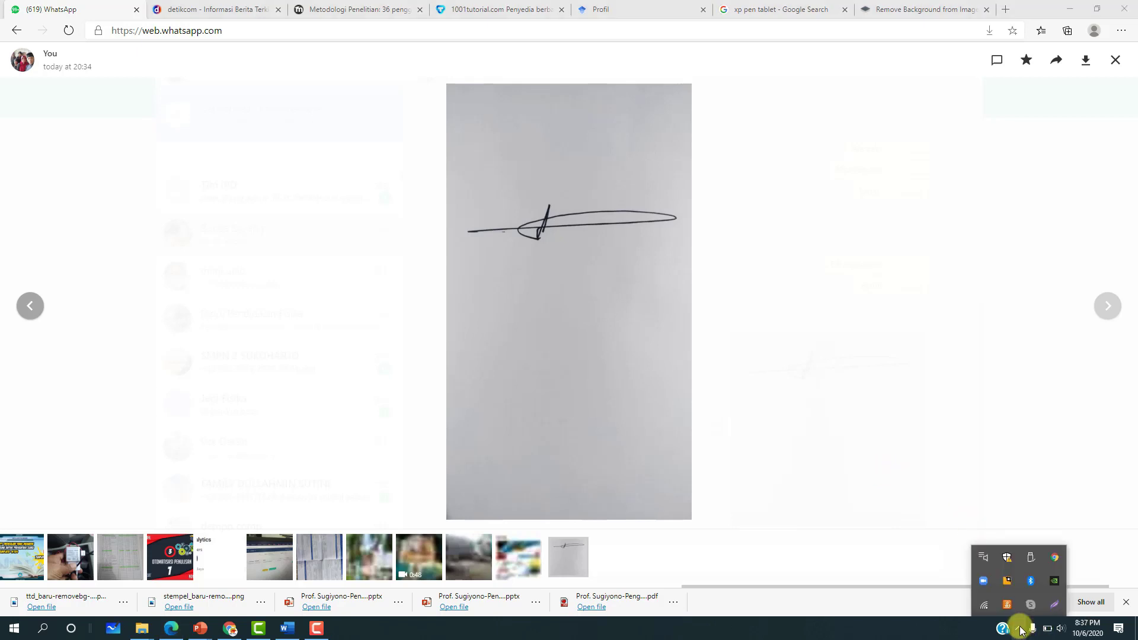
pyautogui.click(1052, 607)
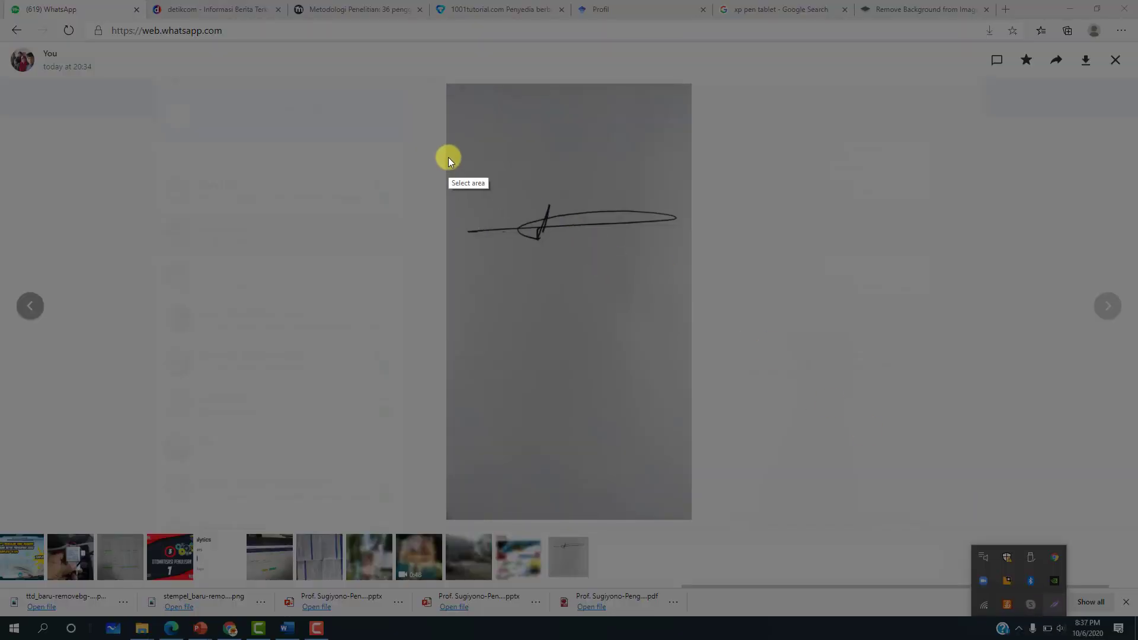
pyautogui.moveTo(448, 153)
pyautogui.mouseDown()
pyautogui.moveTo(586, 280)
pyautogui.moveTo(689, 277)
pyautogui.mouseUp()
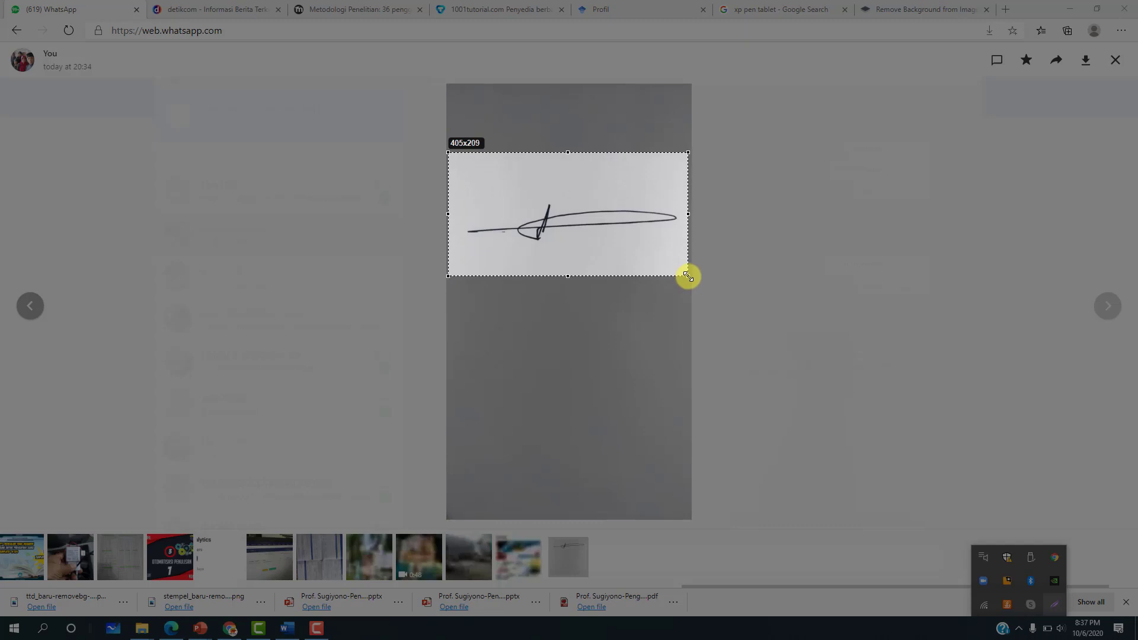
pyautogui.moveTo(687, 276); pyautogui.dragTo(688, 275)
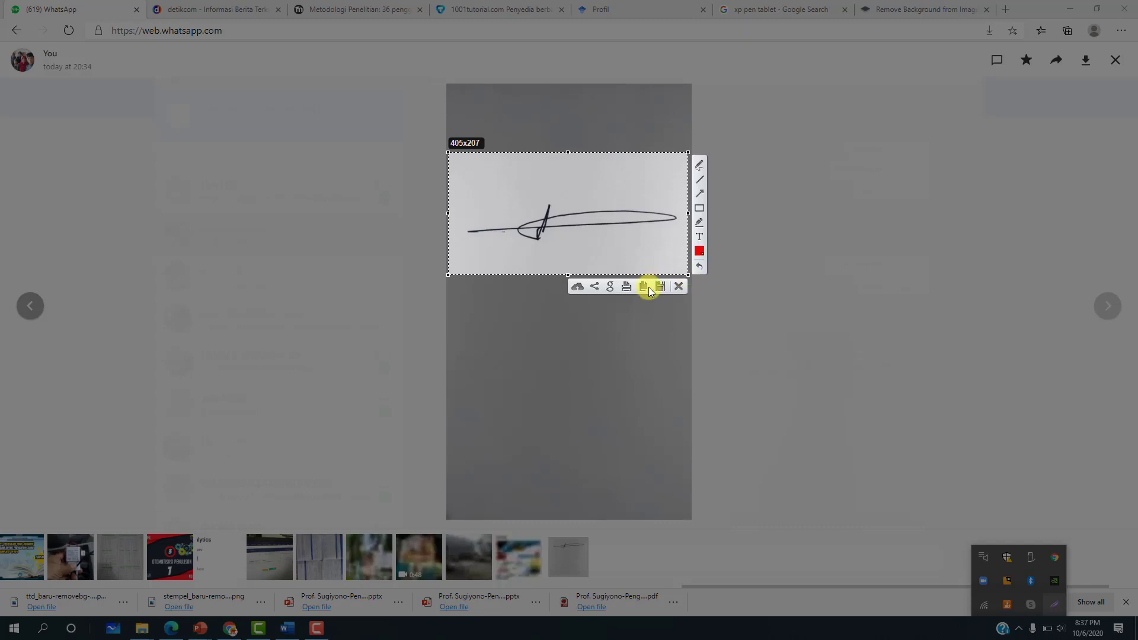
pyautogui.click(660, 286)
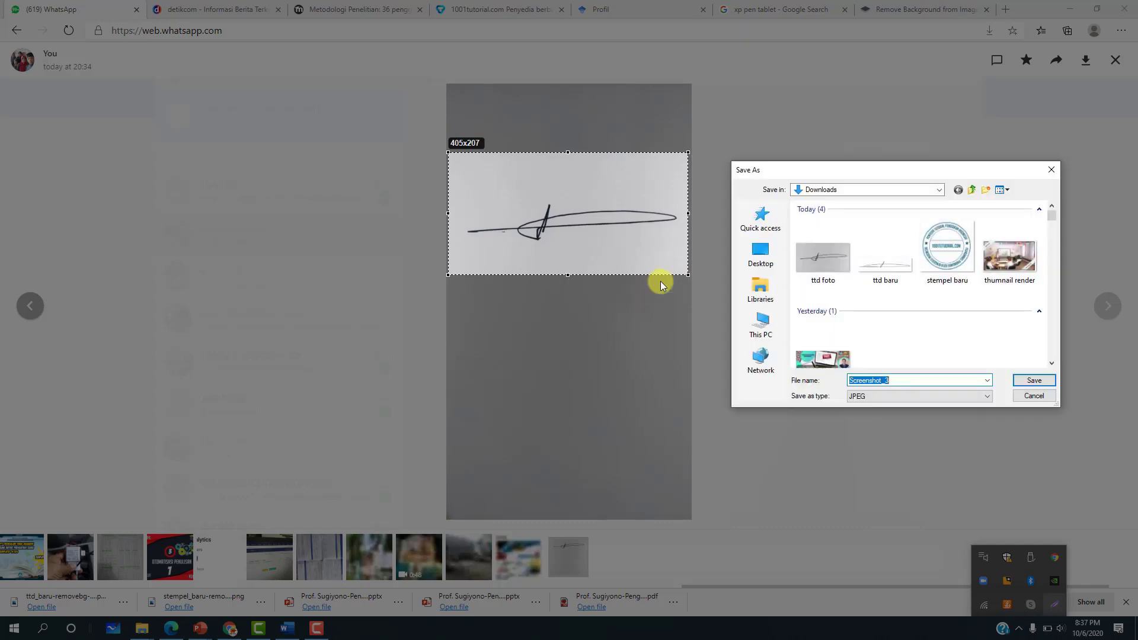
pyautogui.click(798, 255)
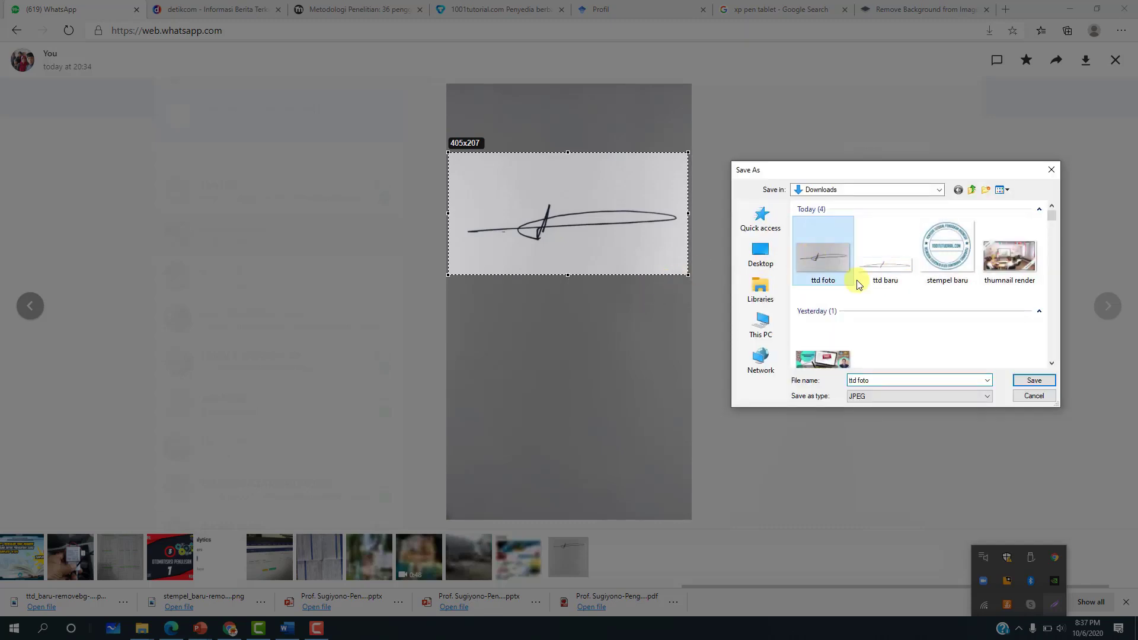
pyautogui.click(1017, 378)
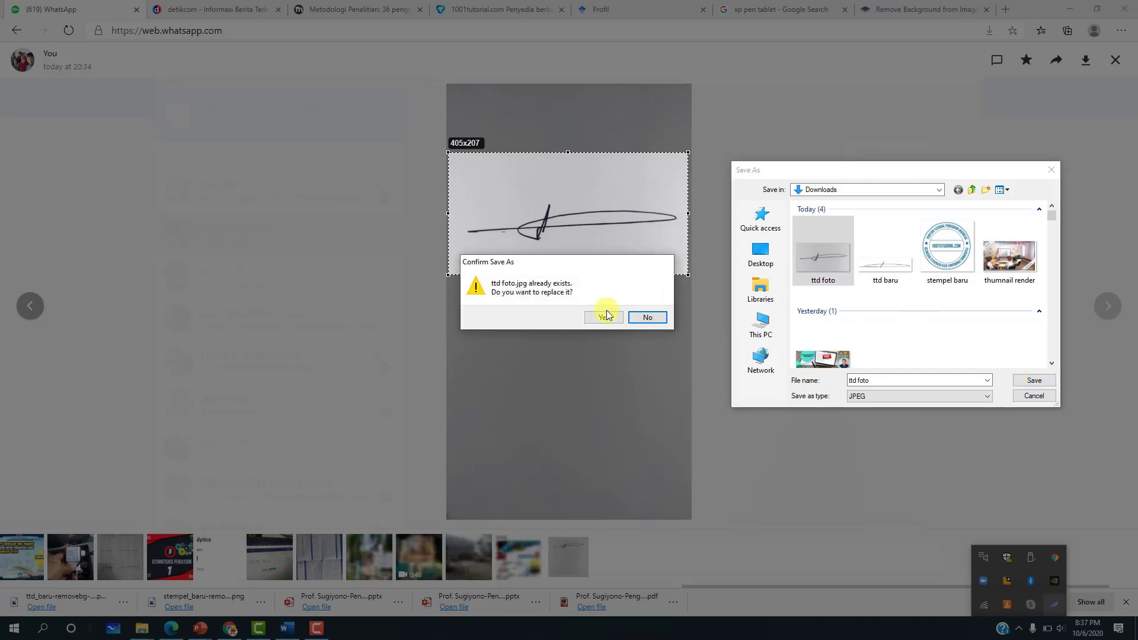
pyautogui.click(607, 311)
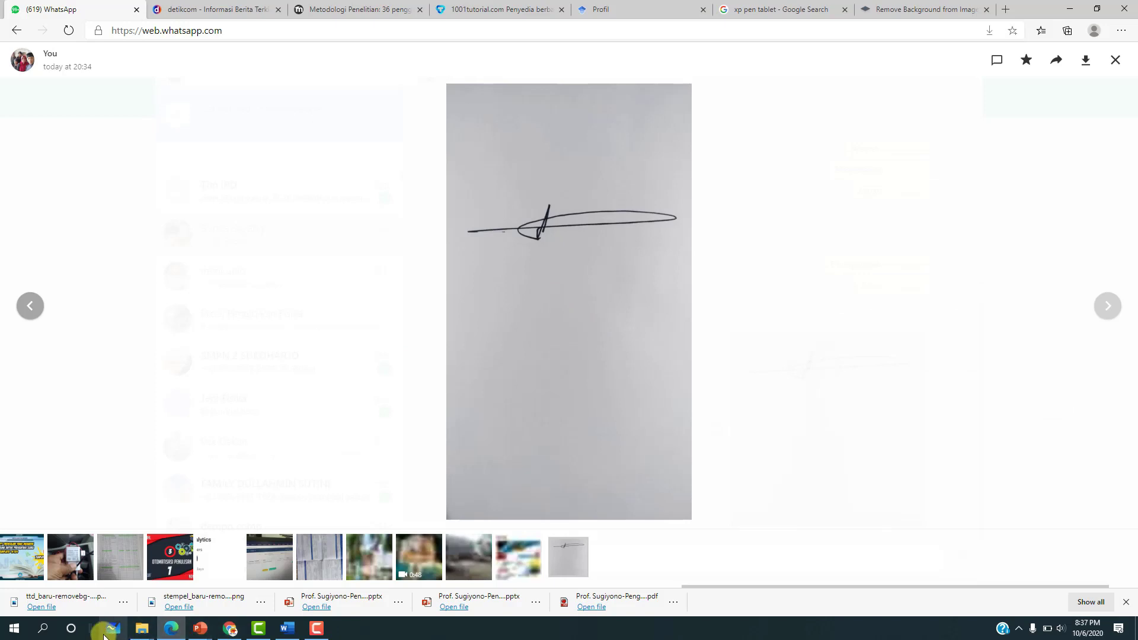
# Select ttd foto in the Downloads folder and drag it toward the browser.
pyautogui.click(142, 632)
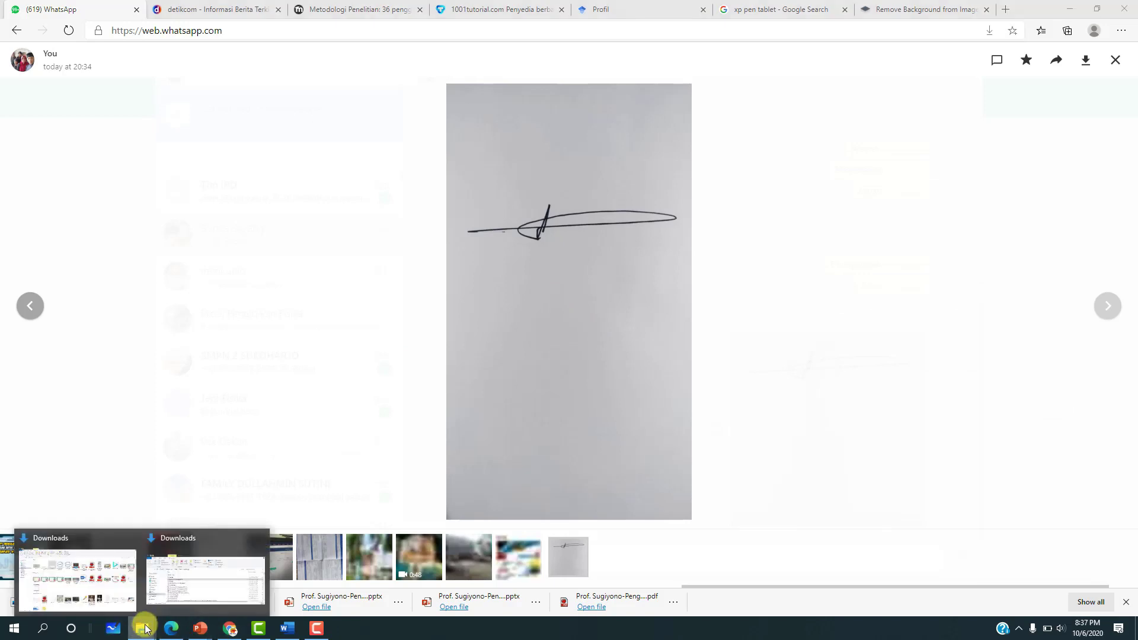
pyautogui.click(122, 570)
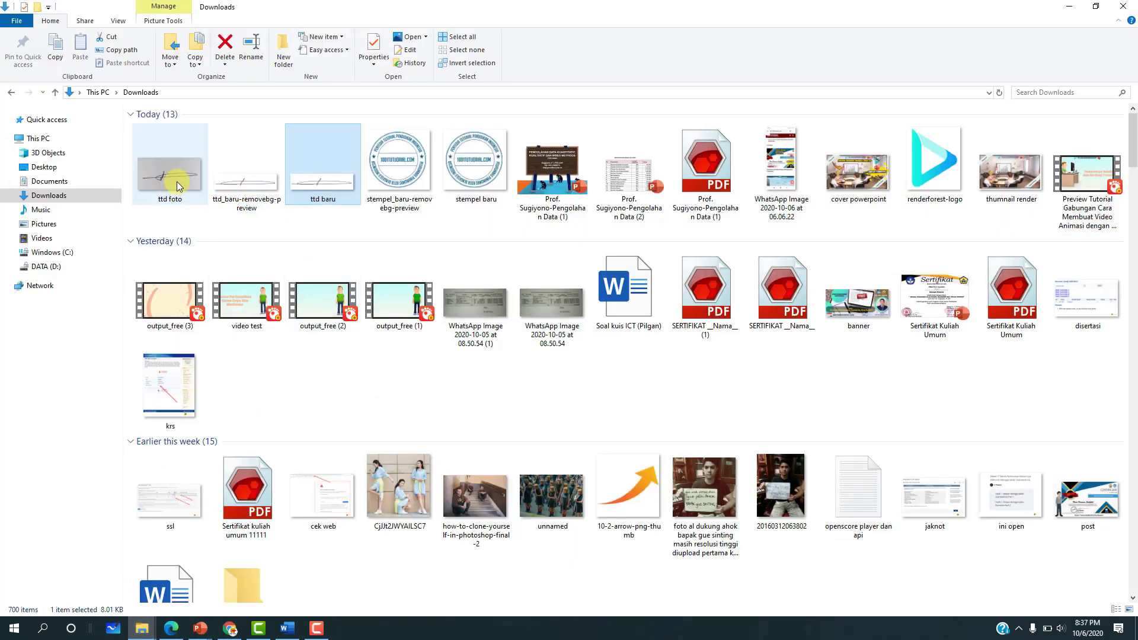
pyautogui.moveTo(169, 169)
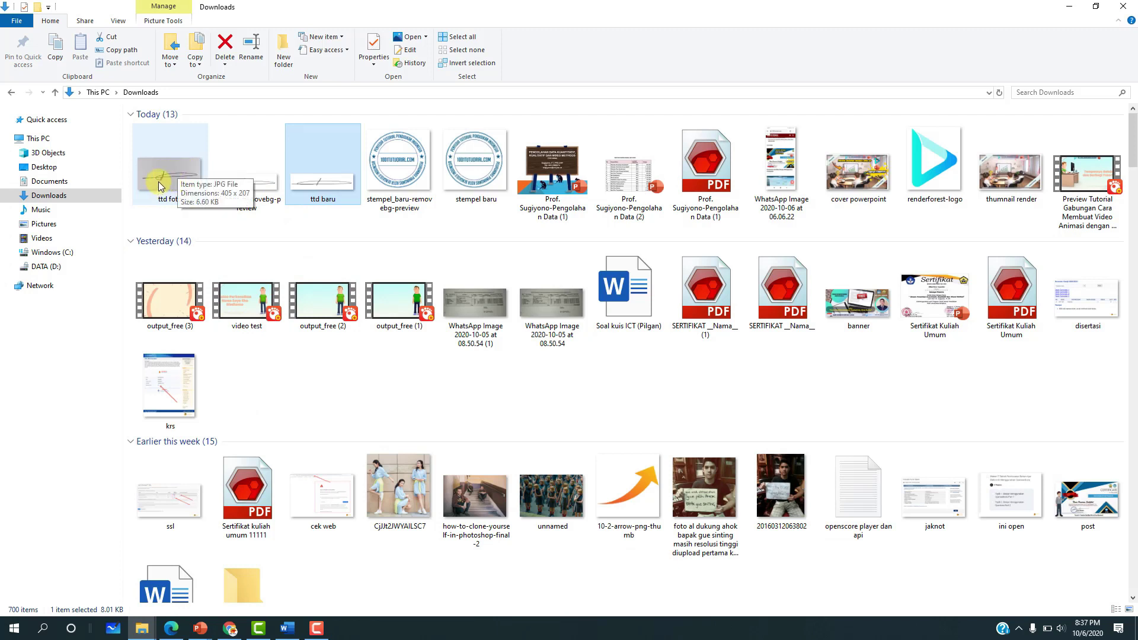
pyautogui.click(160, 187)
pyautogui.moveTo(160, 187)
pyautogui.mouseDown()
pyautogui.moveTo(186, 627)
pyautogui.moveTo(175, 627)
pyautogui.moveTo(850, 77)
pyautogui.mouseUp()
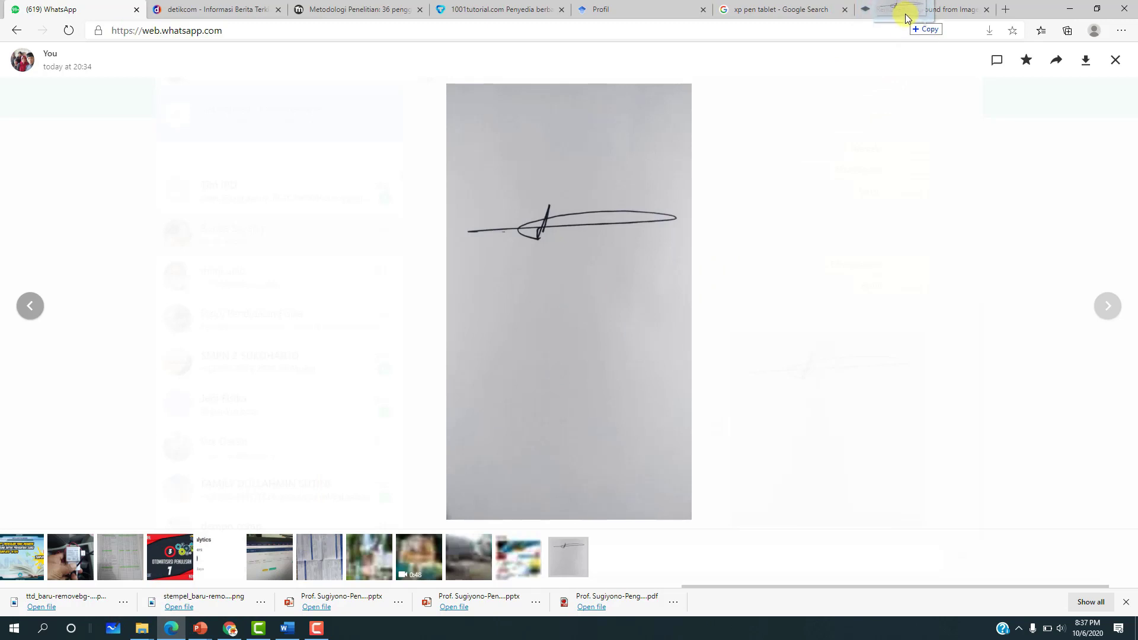
# Drop ttd foto onto remove.bg, download the transparent PNG and show it in its folder.
pyautogui.moveTo(890, 35)
pyautogui.mouseDown()
pyautogui.moveTo(911, 10)
pyautogui.moveTo(672, 290)
pyautogui.mouseUp()
pyautogui.scroll(2, 880, 312)
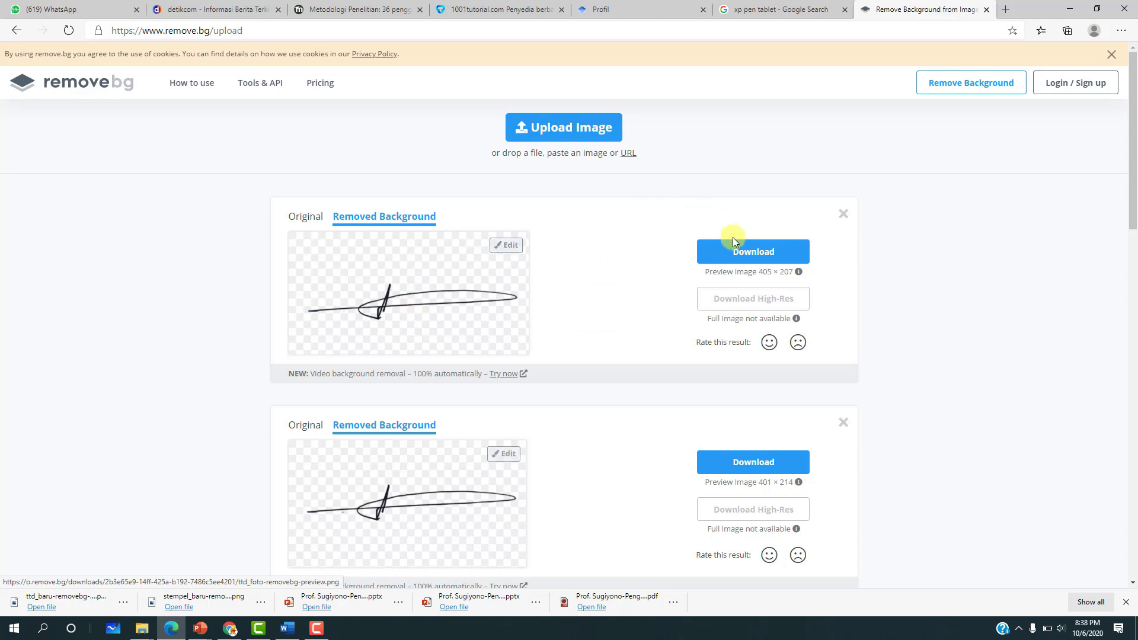
pyautogui.click(733, 254)
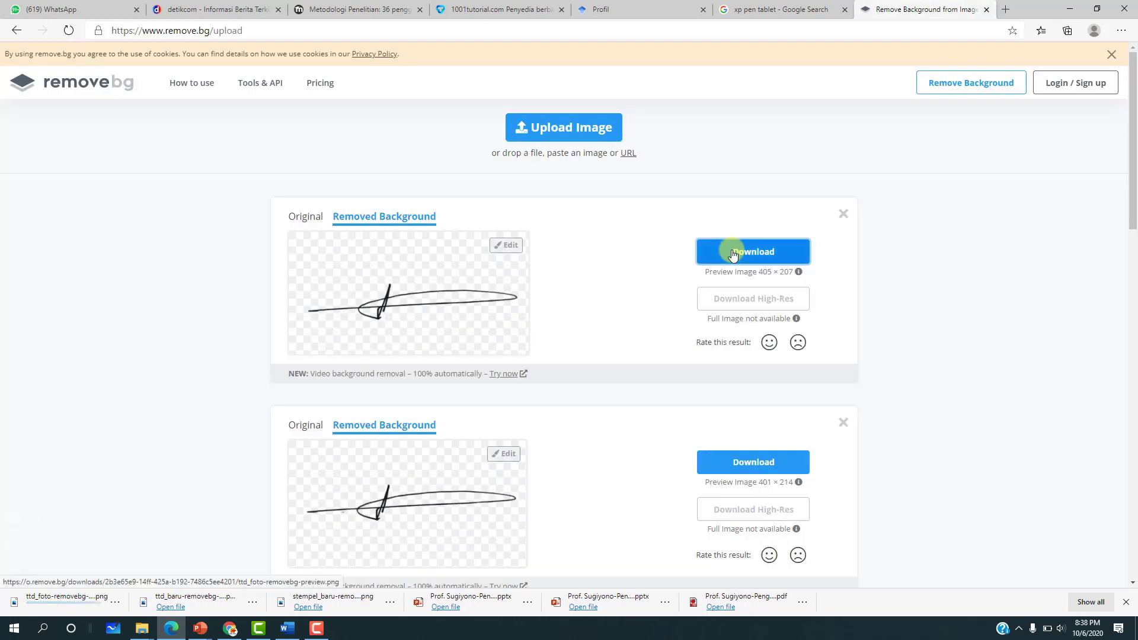
pyautogui.click(122, 603)
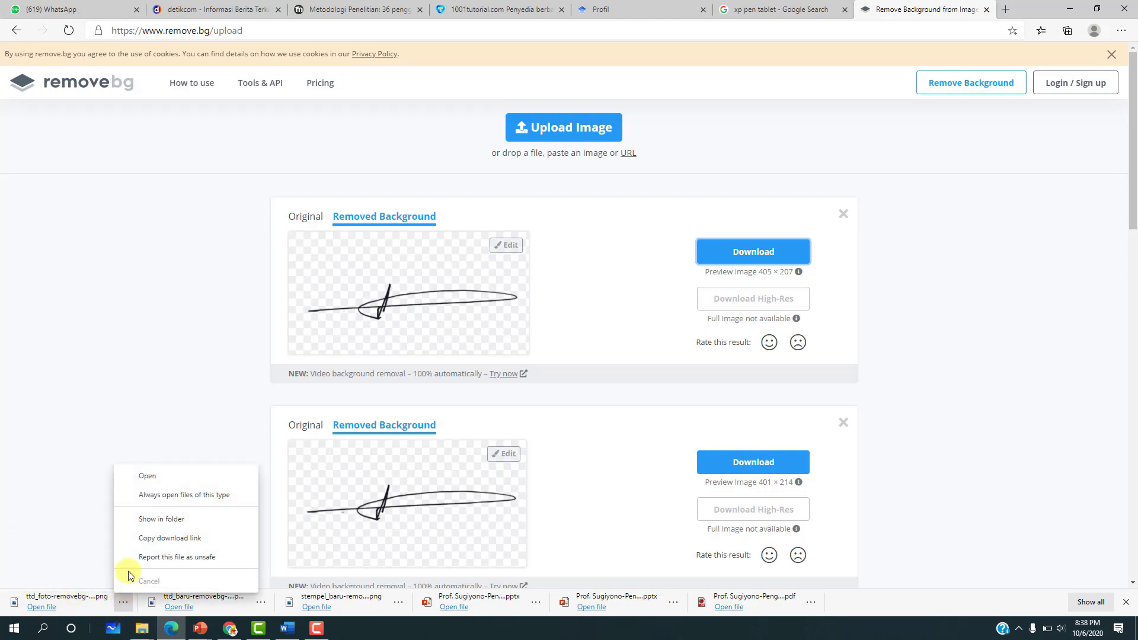
pyautogui.click(166, 528)
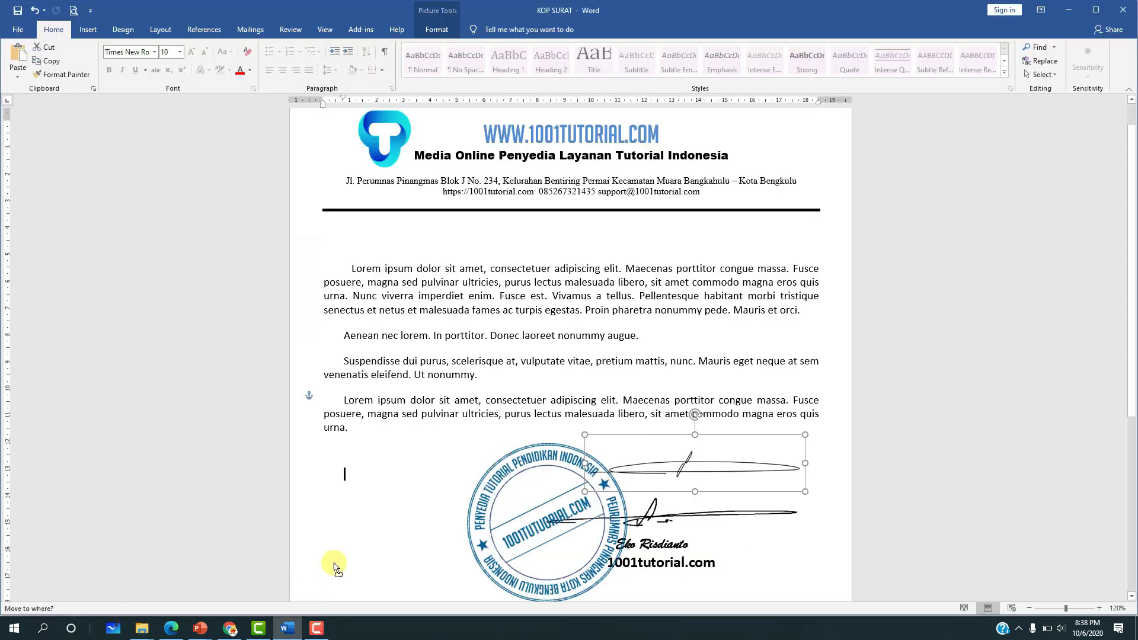
# Insert ttd_foto-removebg-preview into the letter, set it In Front of Text and move it onto the body text.
pyautogui.moveTo(339, 633)
pyautogui.mouseDown()
pyautogui.moveTo(361, 522)
pyautogui.moveTo(513, 328)
pyautogui.mouseUp()
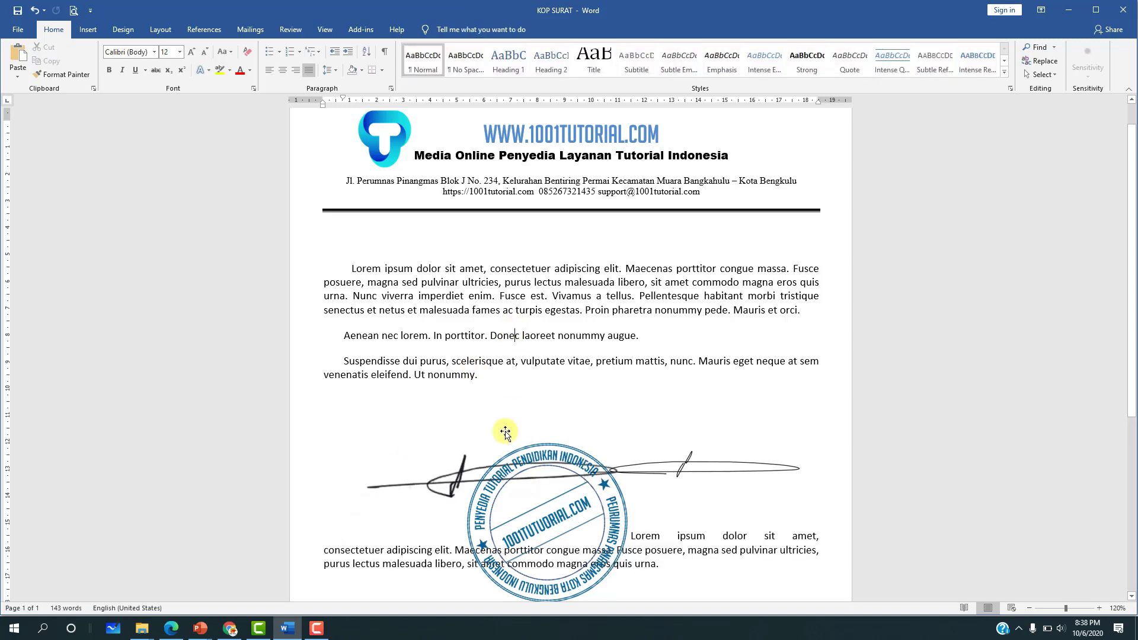
pyautogui.click(468, 482)
pyautogui.click(381, 483)
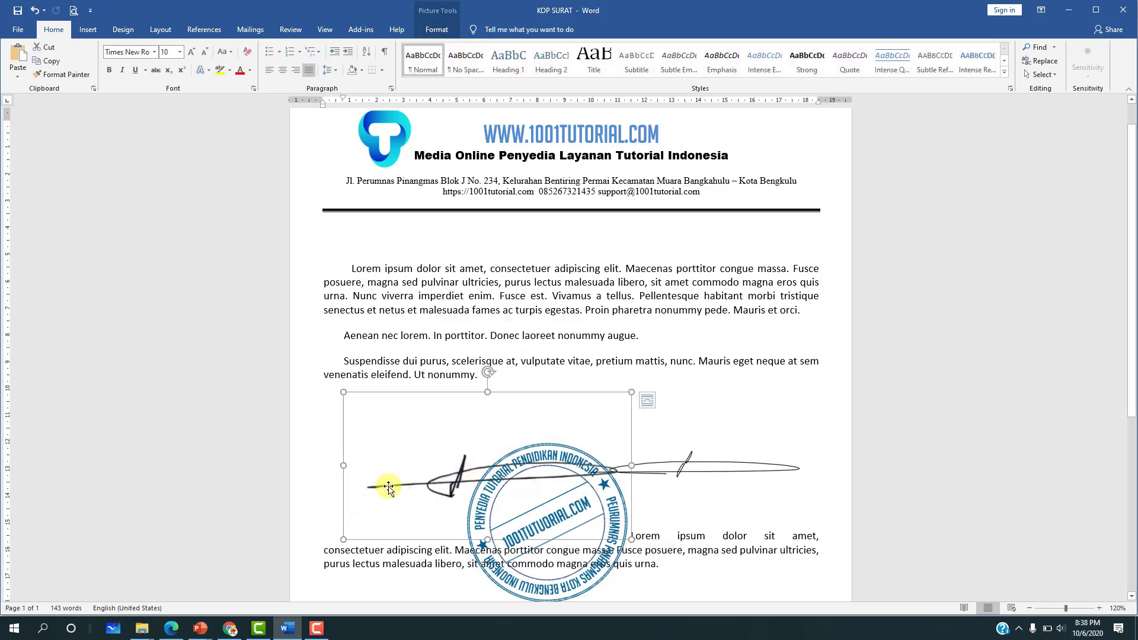
pyautogui.click(648, 401)
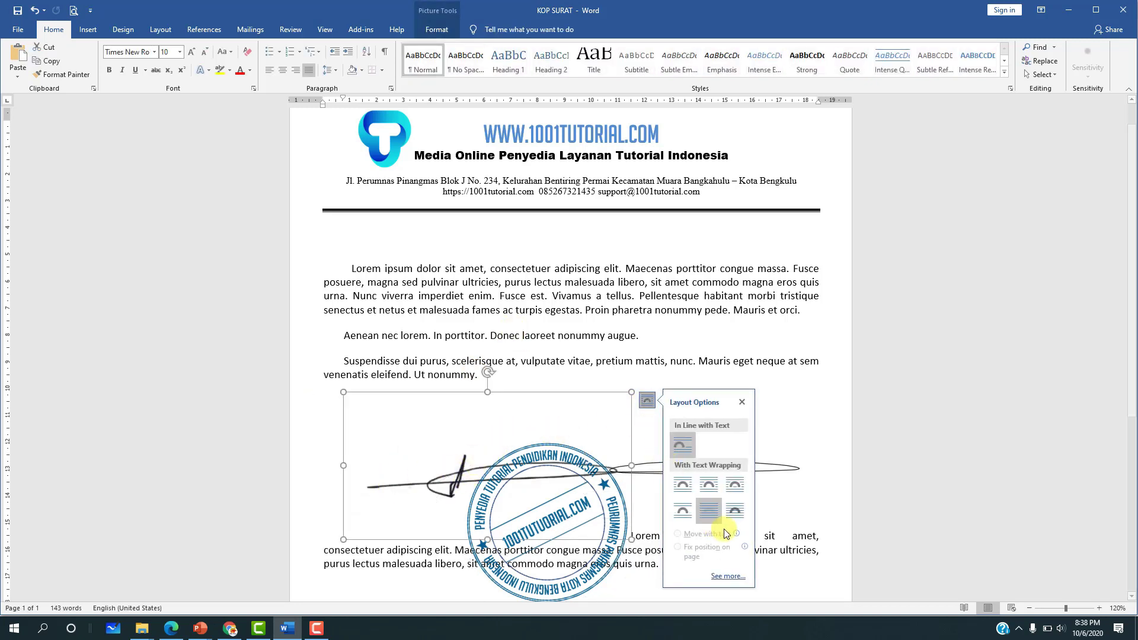
pyautogui.click(735, 516)
pyautogui.moveTo(470, 466)
pyautogui.mouseDown()
pyautogui.moveTo(514, 329)
pyautogui.moveTo(466, 311)
pyautogui.moveTo(455, 320)
pyautogui.mouseUp()
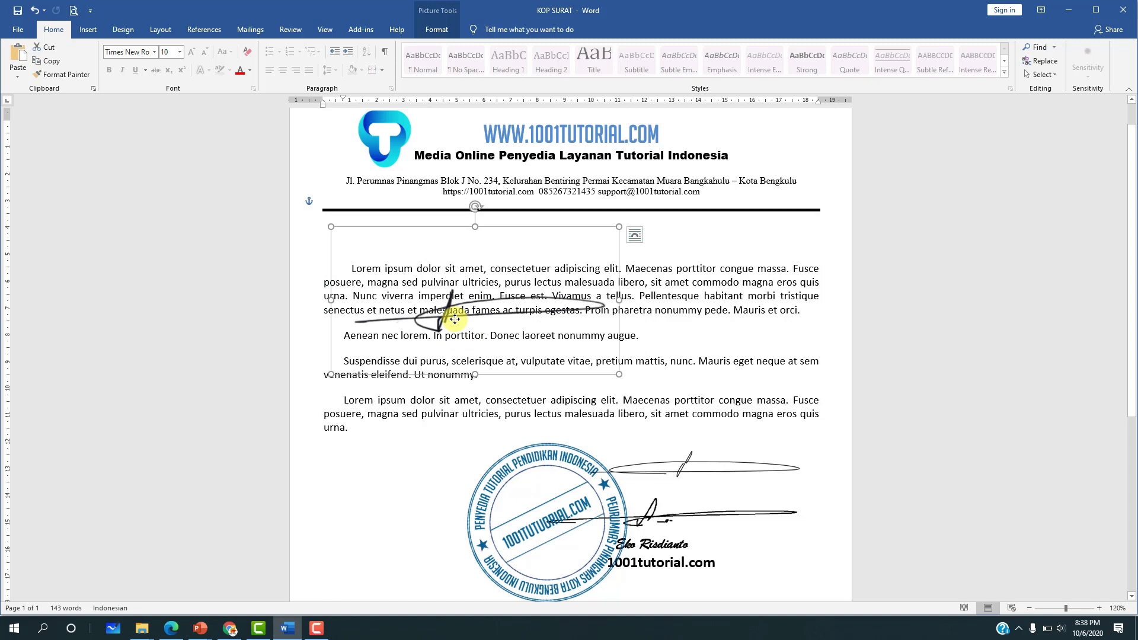
# Move the other signature from the stamp onto the Aenean nec lorem paragraph.
pyautogui.click(697, 462)
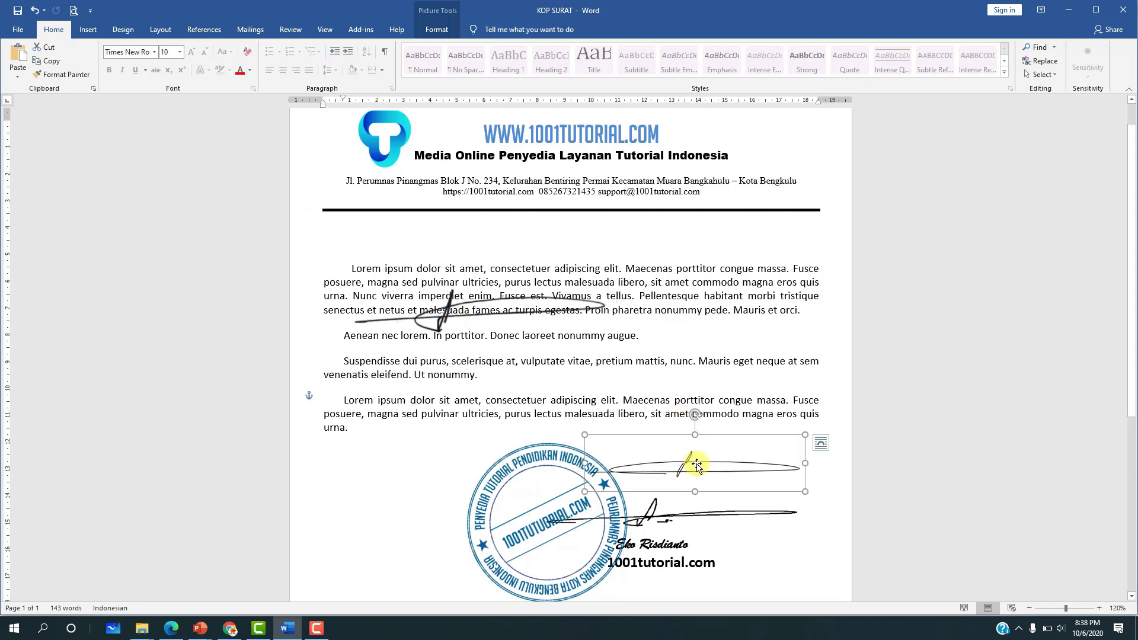
pyautogui.moveTo(698, 466)
pyautogui.mouseDown()
pyautogui.moveTo(681, 319)
pyautogui.moveTo(680, 334)
pyautogui.mouseUp()
pyautogui.moveTo(444, 319)
pyautogui.mouseDown()
pyautogui.moveTo(417, 348)
pyautogui.moveTo(465, 303)
pyautogui.mouseUp()
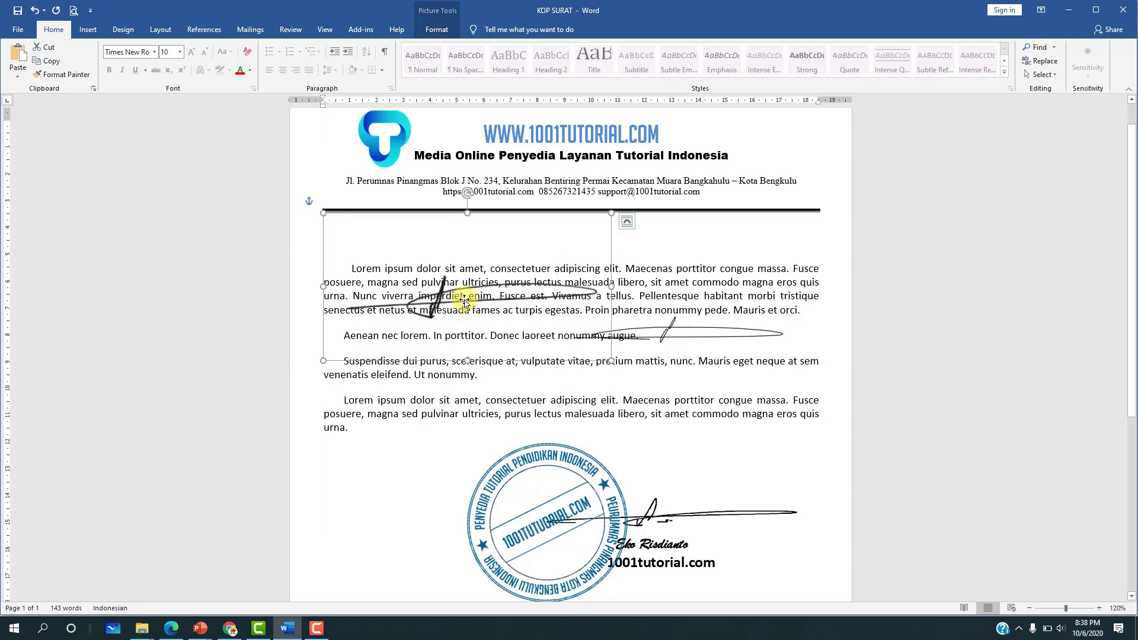